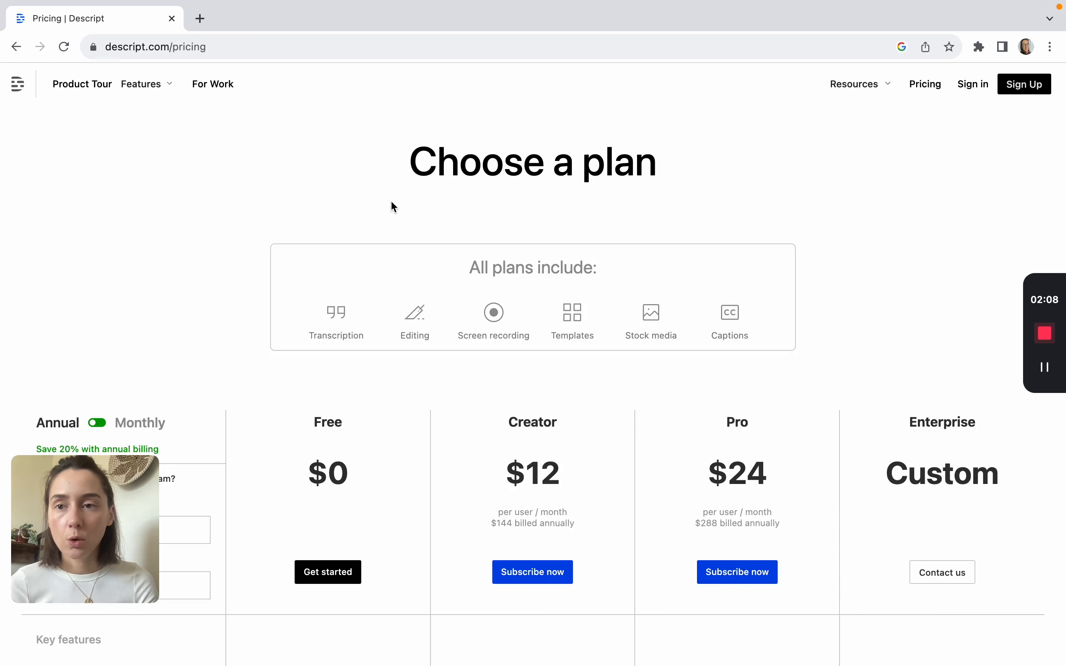
scroll(379, 308, "down", 5)
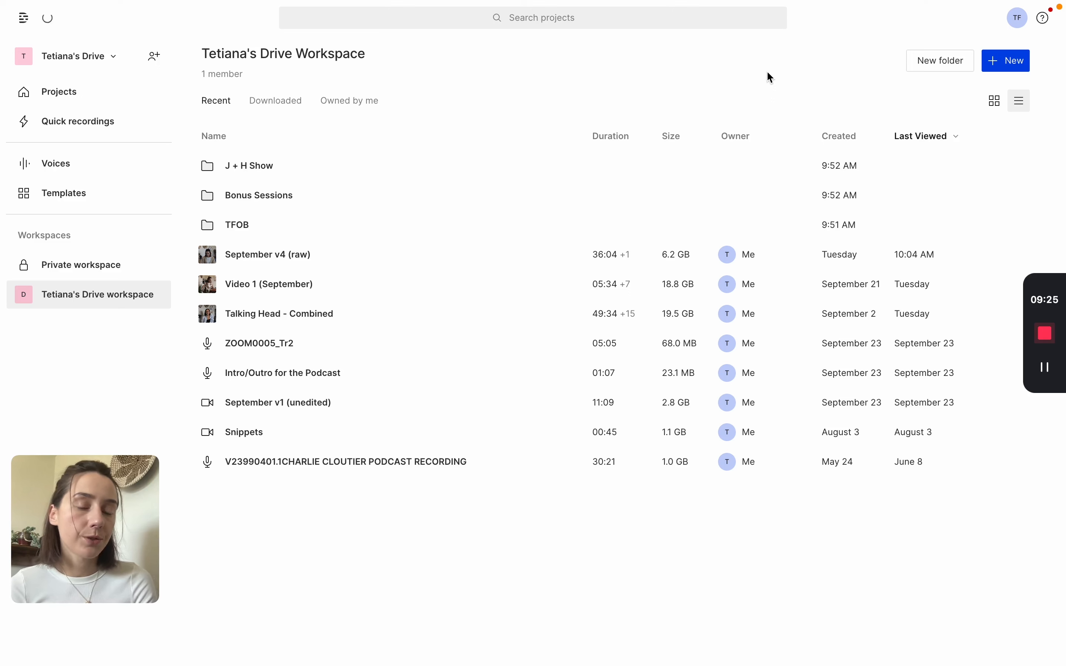
- Create a new video project in Descript and title it "How to create content strategy?"
left_click(1006, 67)
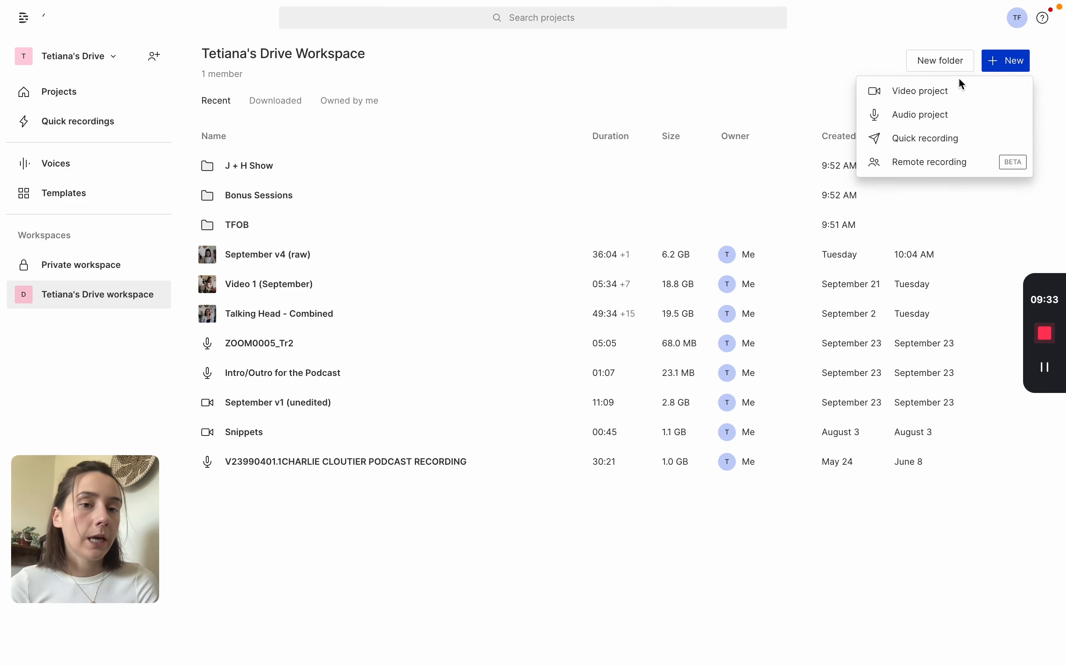
left_click(921, 92)
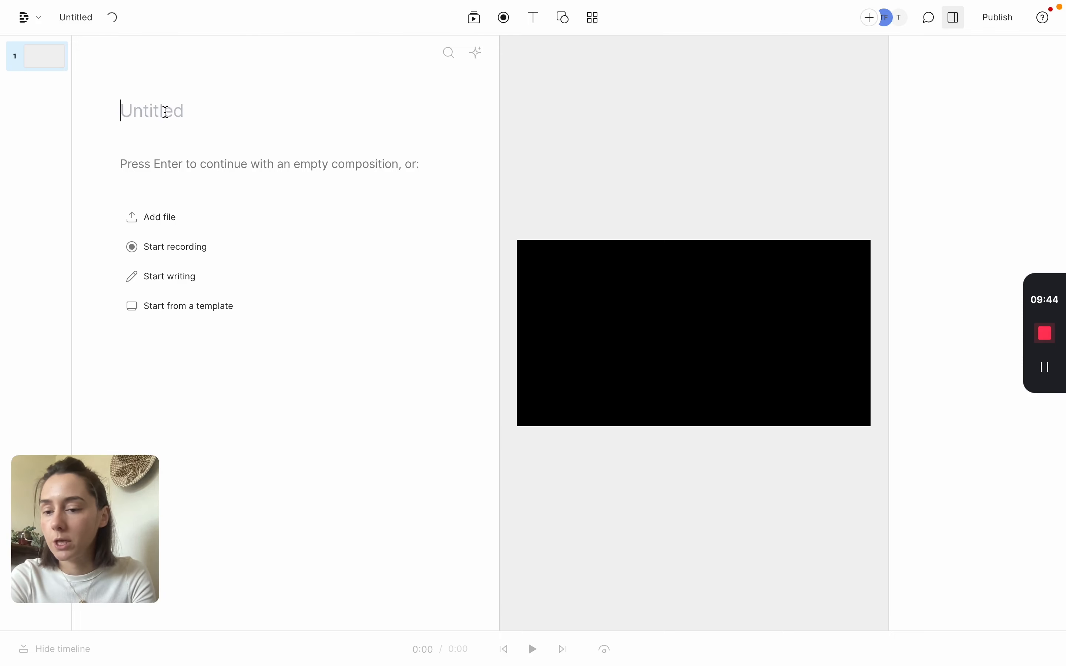
type("H")
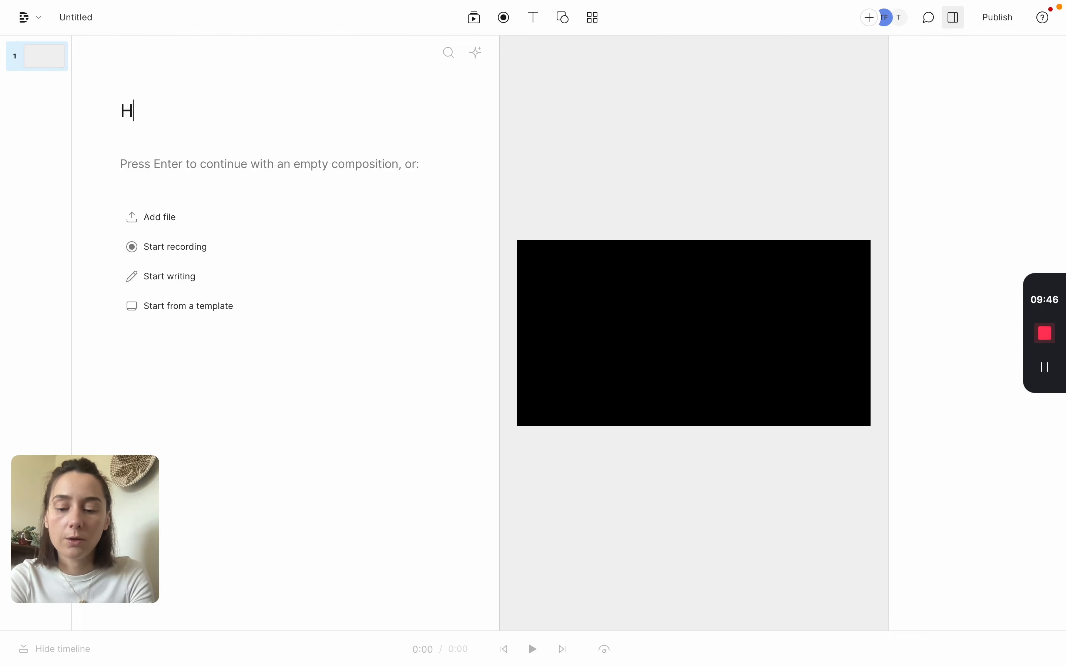
type("ow to create content s")
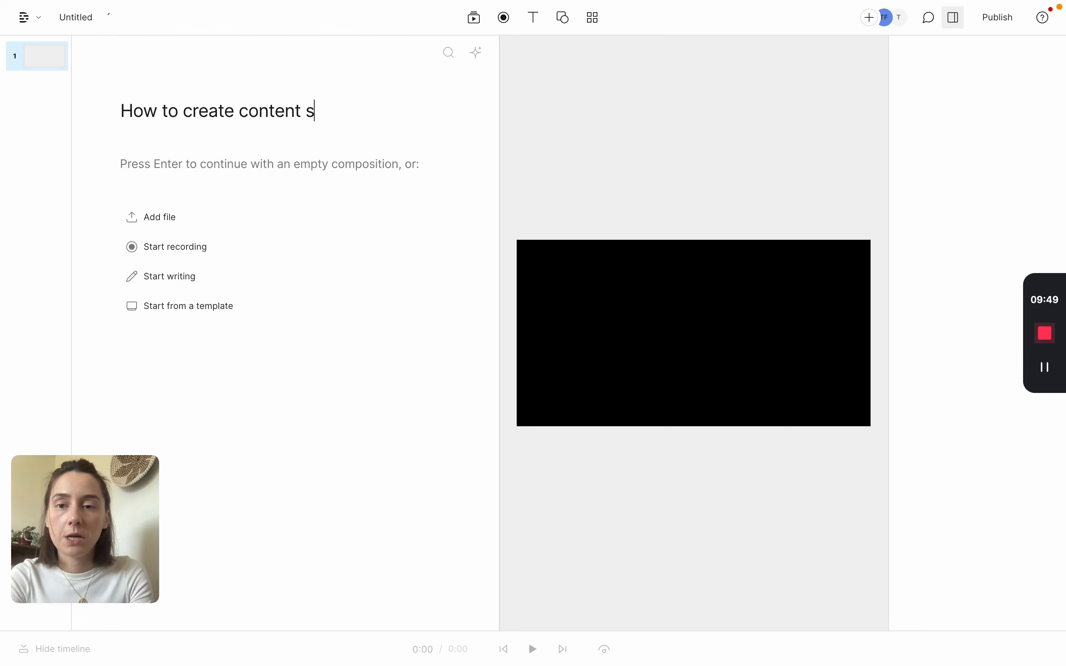
type("trategy?")
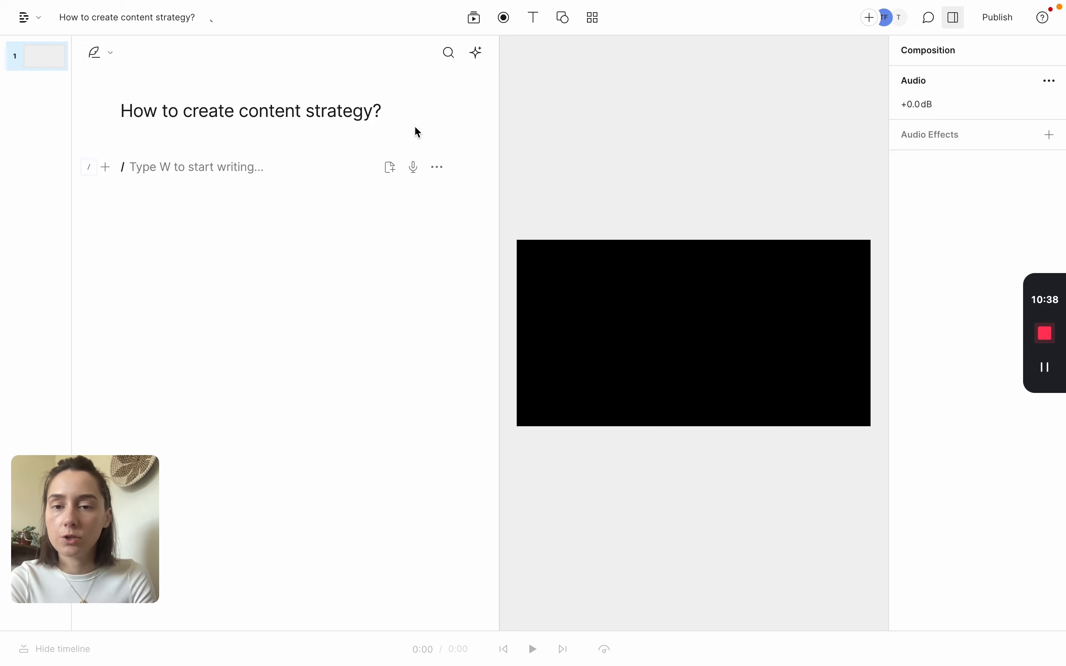
- Add the video September v4 (unedited).mp4 from the September 2023 folder to the empty script
left_click(391, 168)
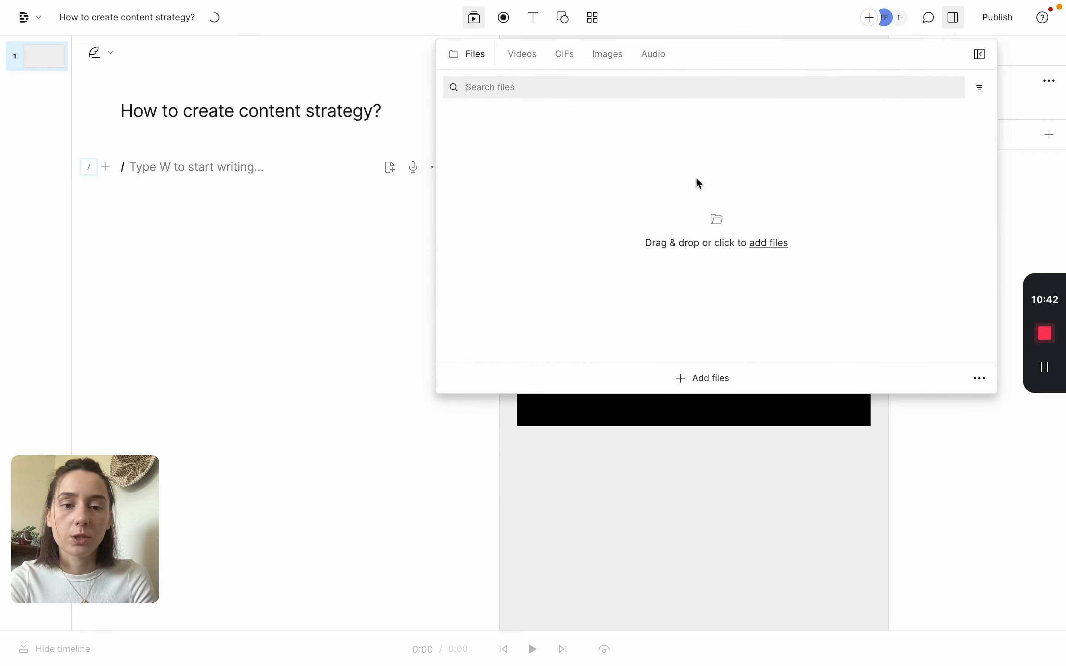
left_click(313, 166)
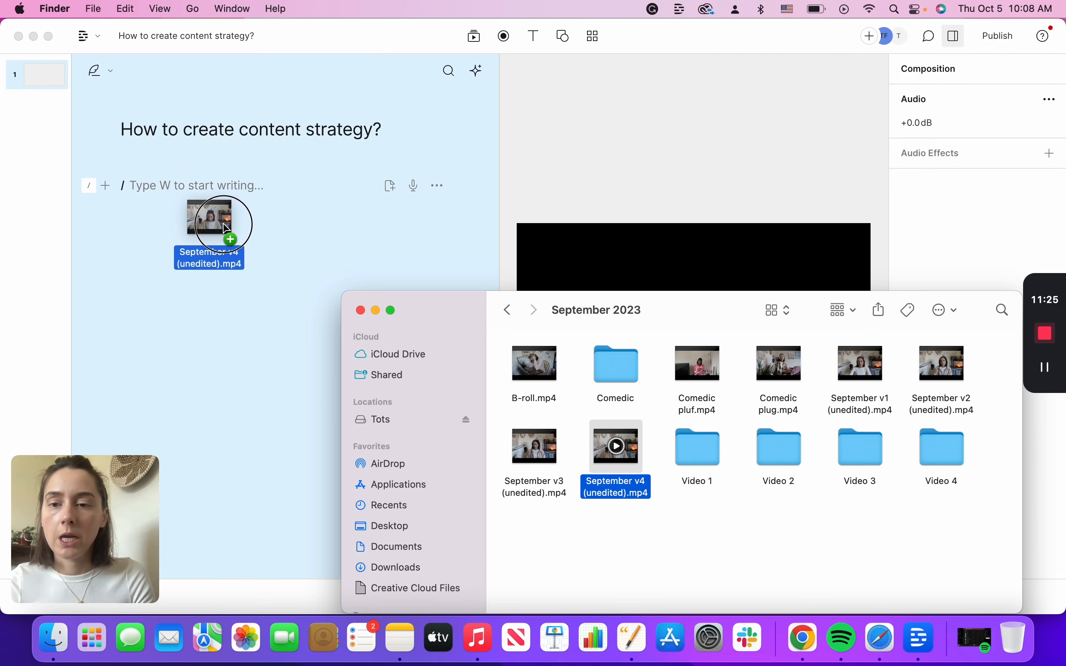
left_click_drag(226, 228, 190, 276)
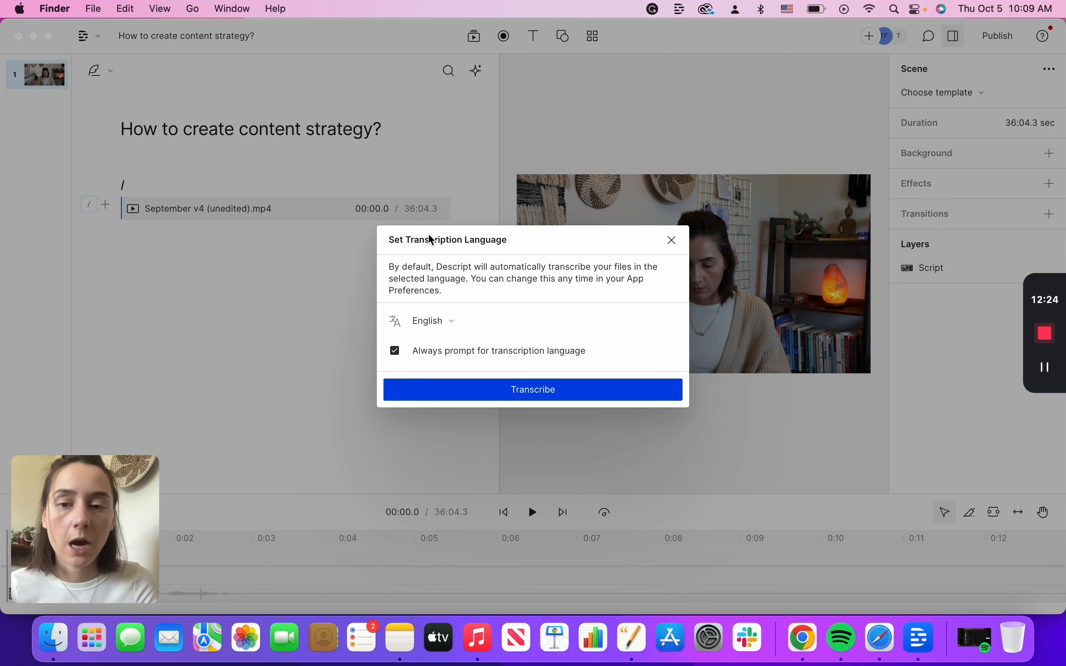
- Choose English as the transcription language for the imported video and start transcribing it
left_click(450, 321)
left_click(452, 324)
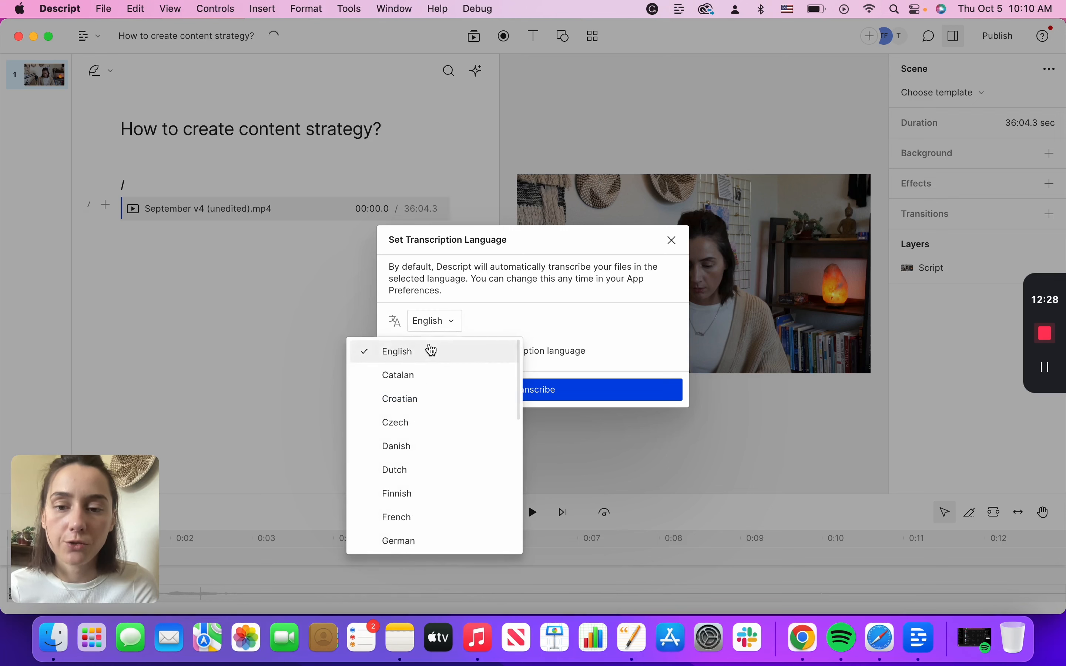
left_click(431, 350)
left_click(513, 388)
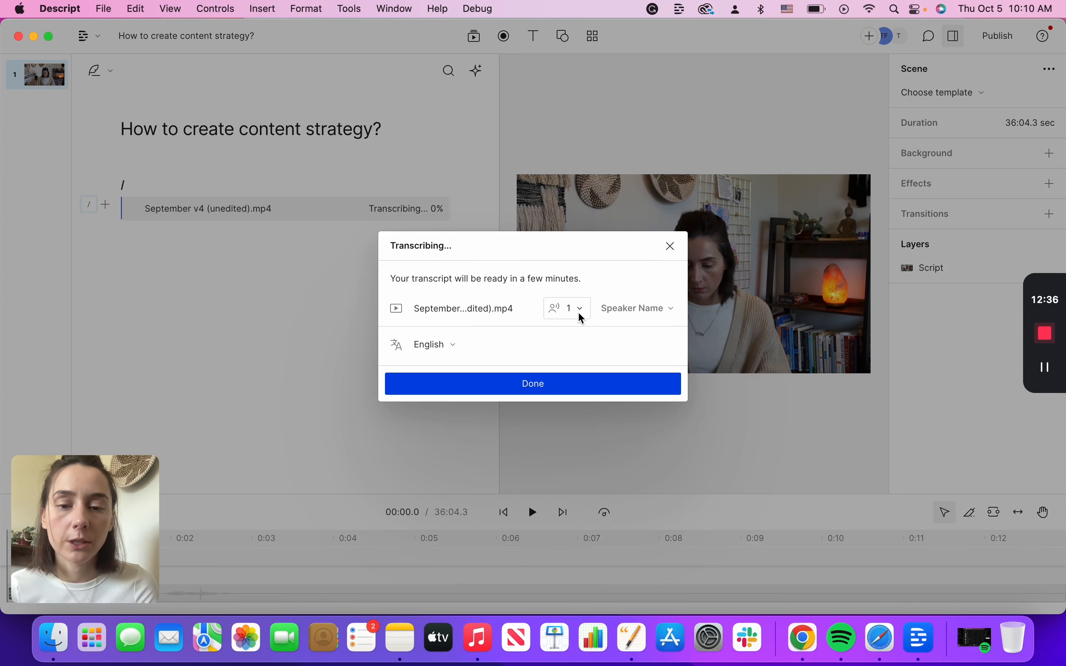
- Add the speaker's first name for the single speaker of the video and finish the transcription setup
left_click(623, 310)
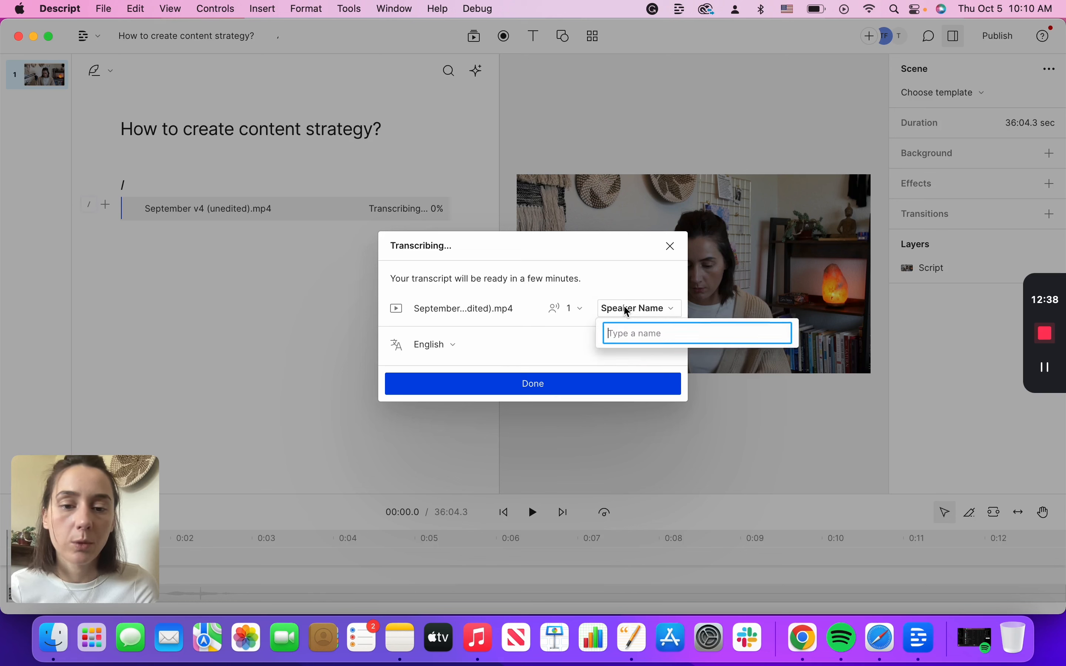
type("Tetiana")
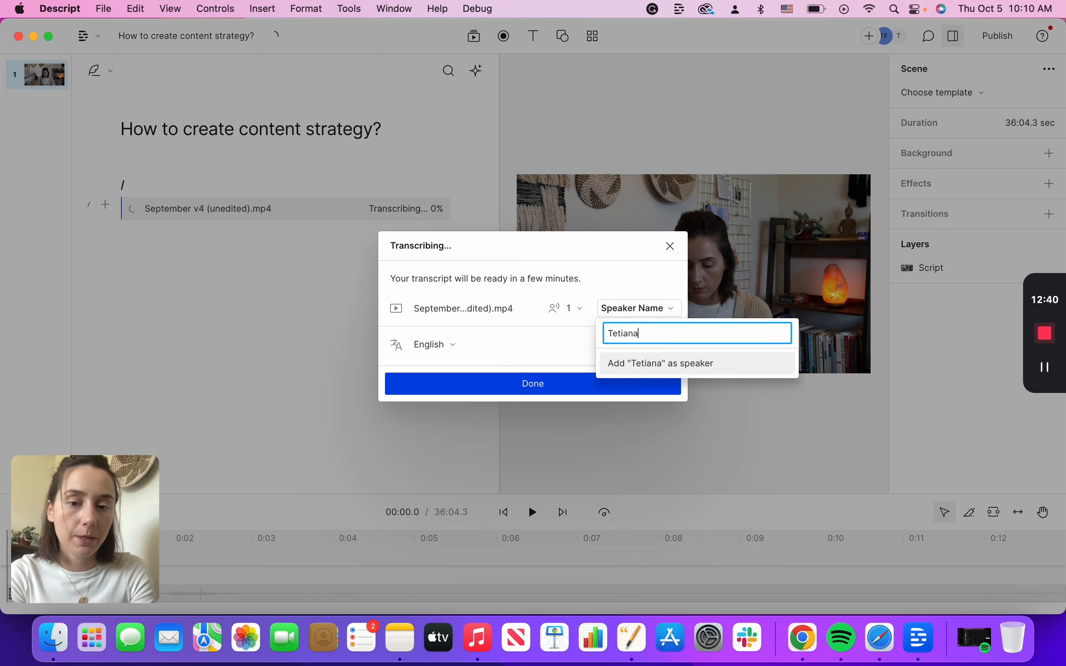
key("Return")
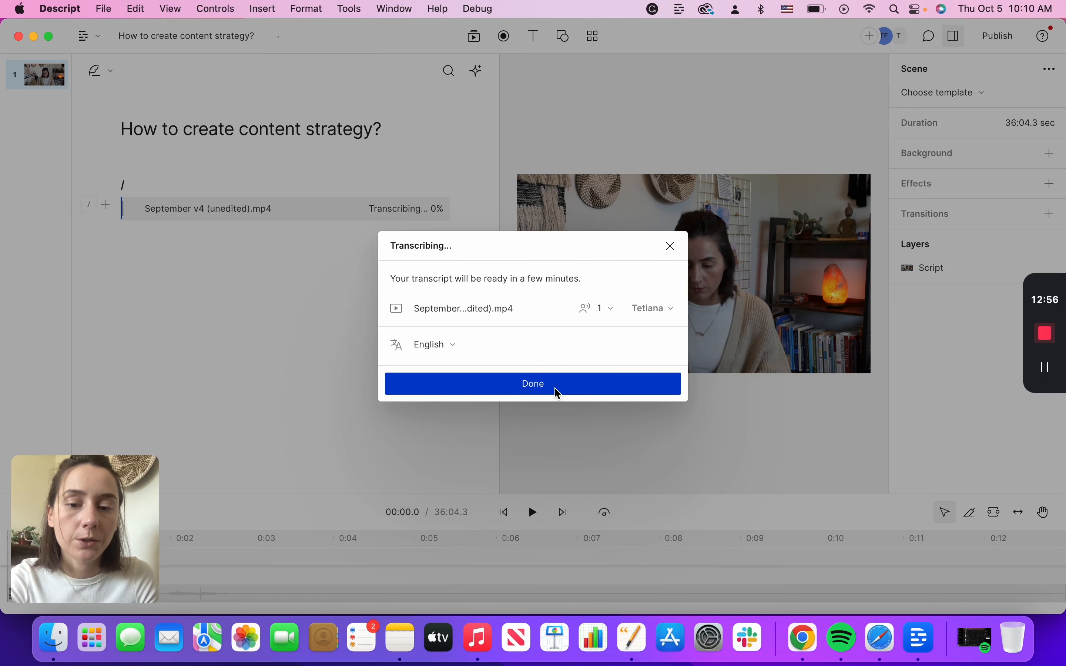
left_click(557, 393)
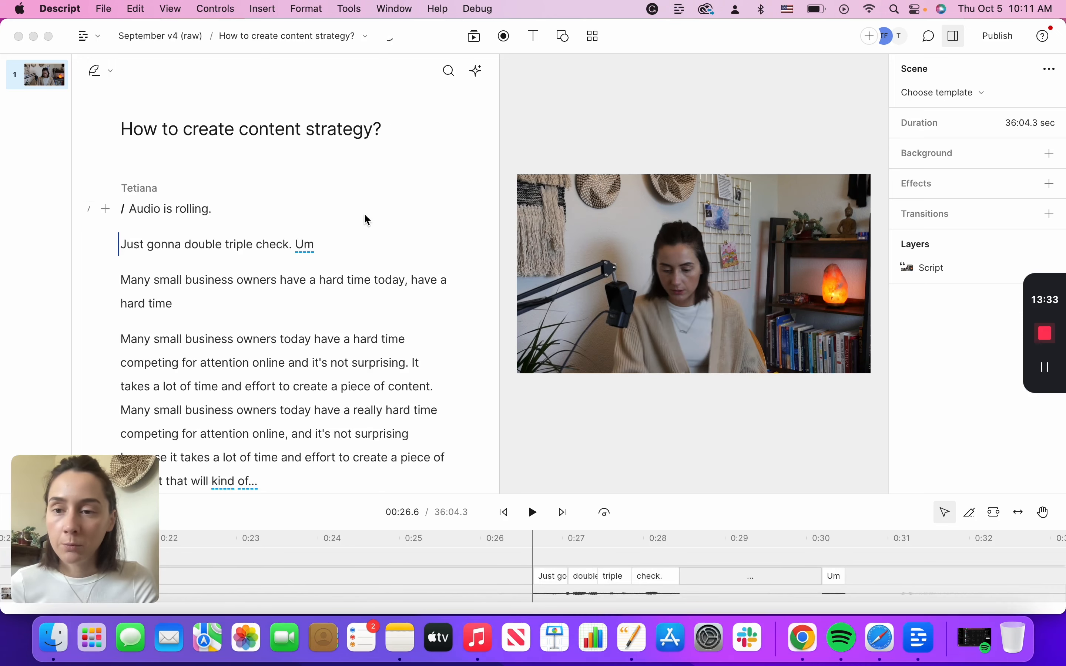
scroll(201, 317, "down", 5)
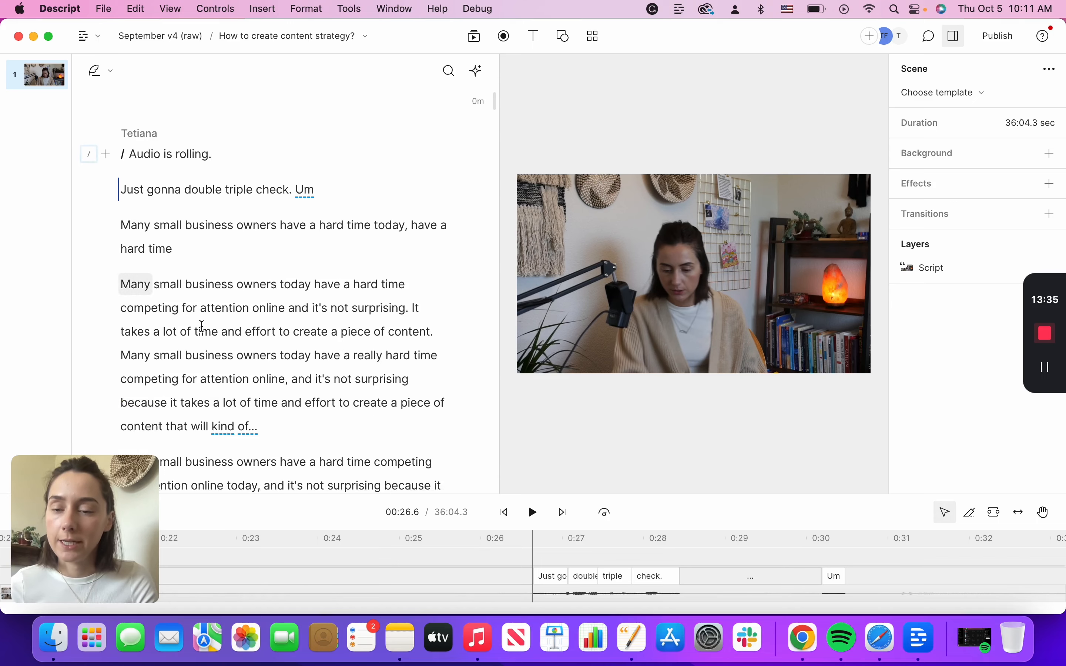
scroll(216, 136, "up", 5)
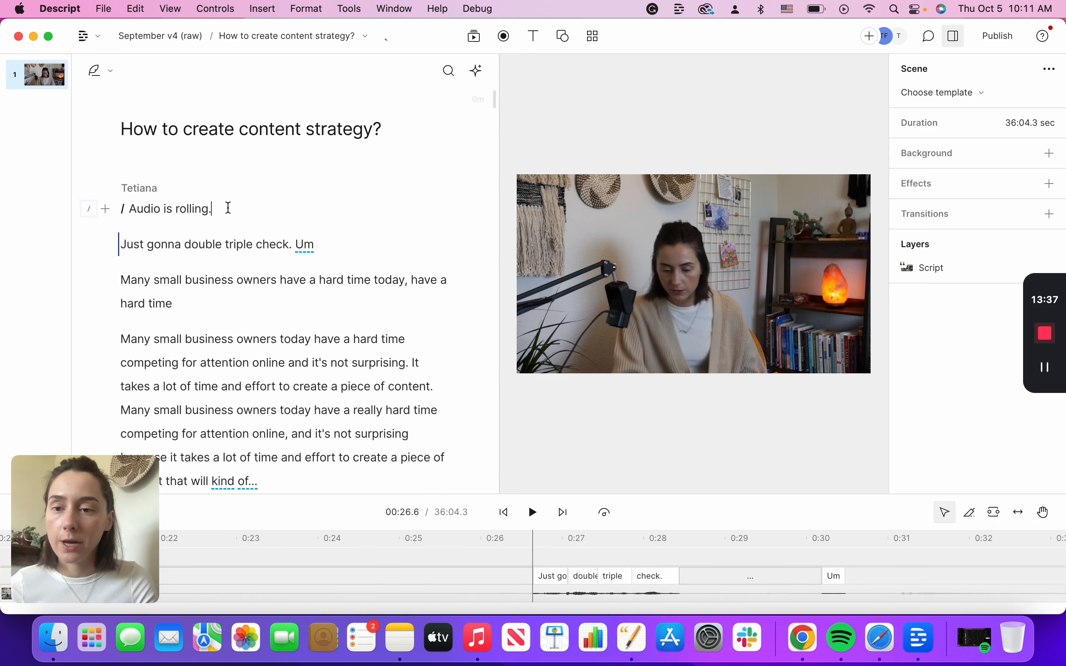
left_click(229, 208)
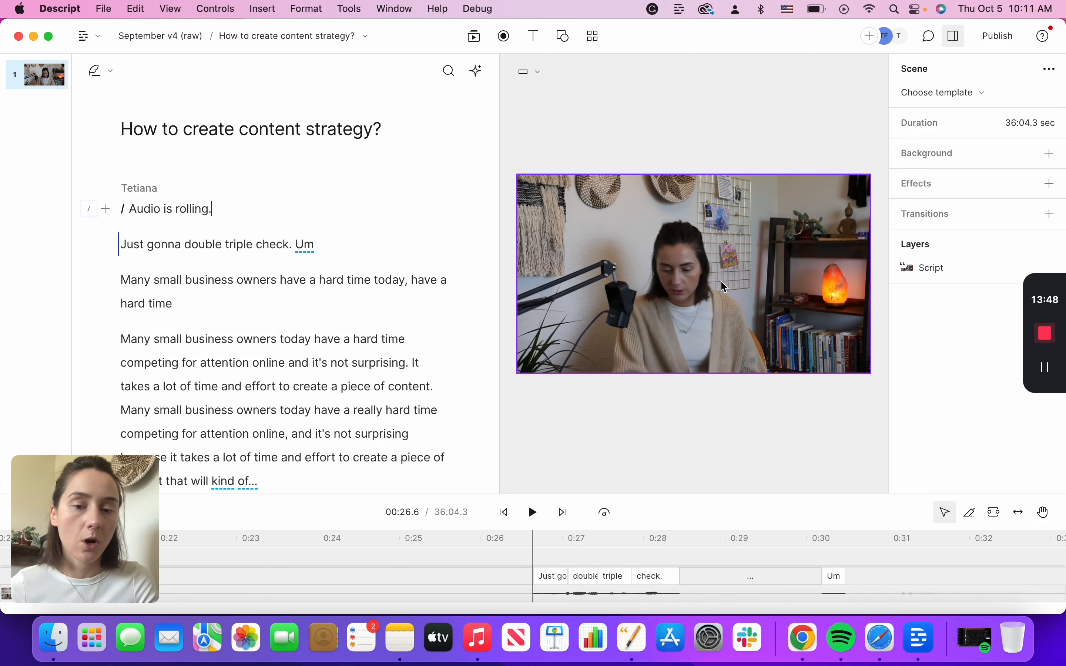
- Resize the timeline area so that it is slightly taller than the default
mouse_move(132, 573)
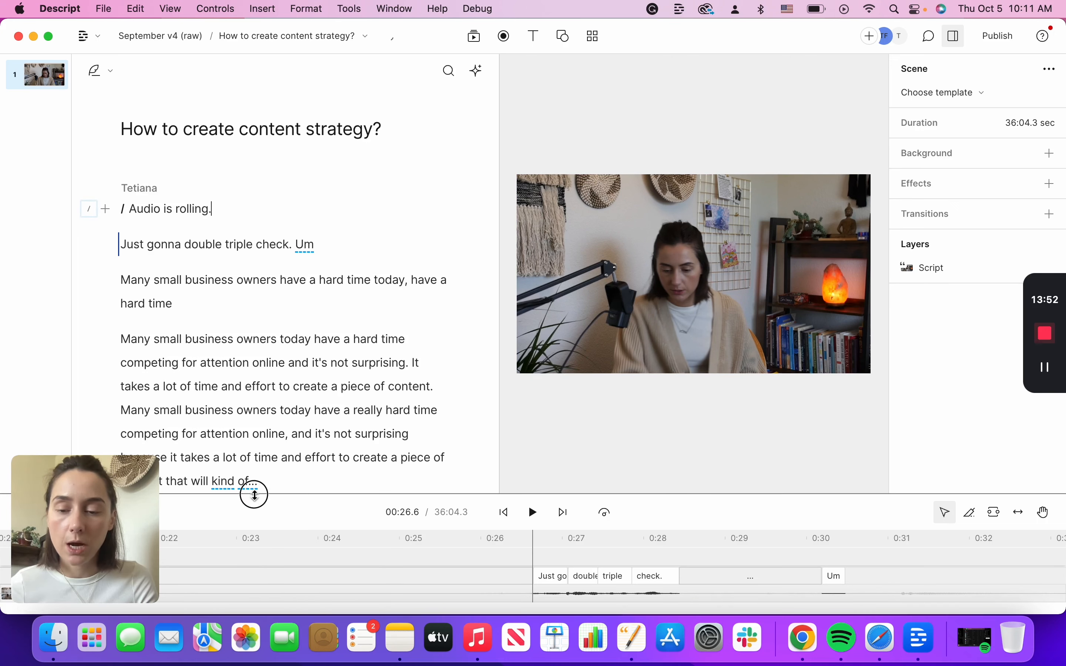
left_click_drag(255, 494, 259, 455)
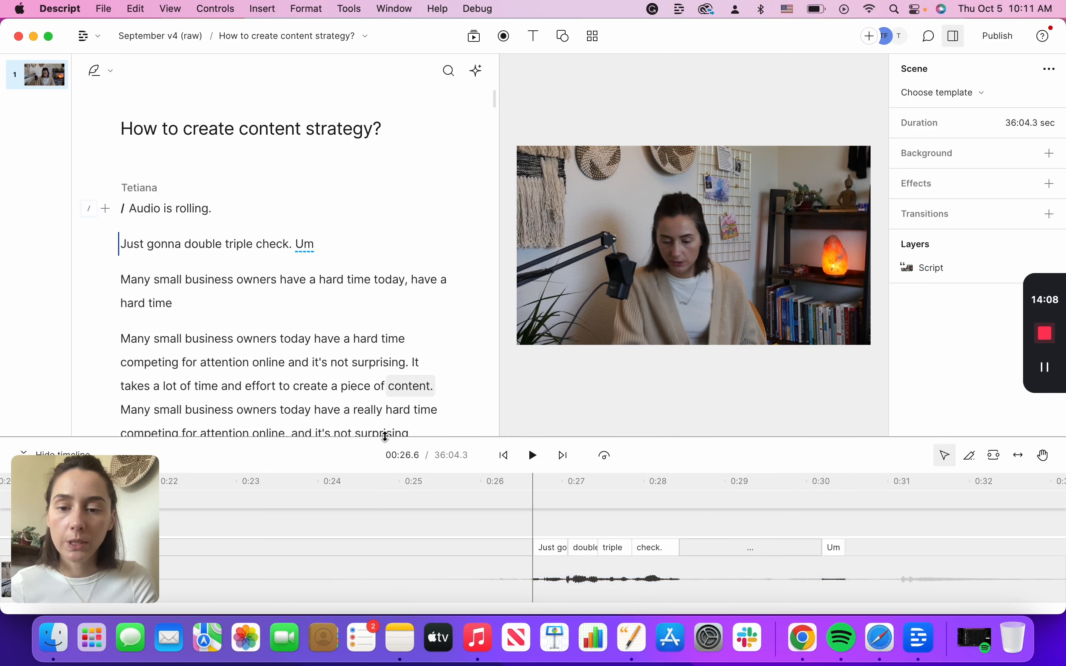
left_click_drag(386, 437, 378, 477)
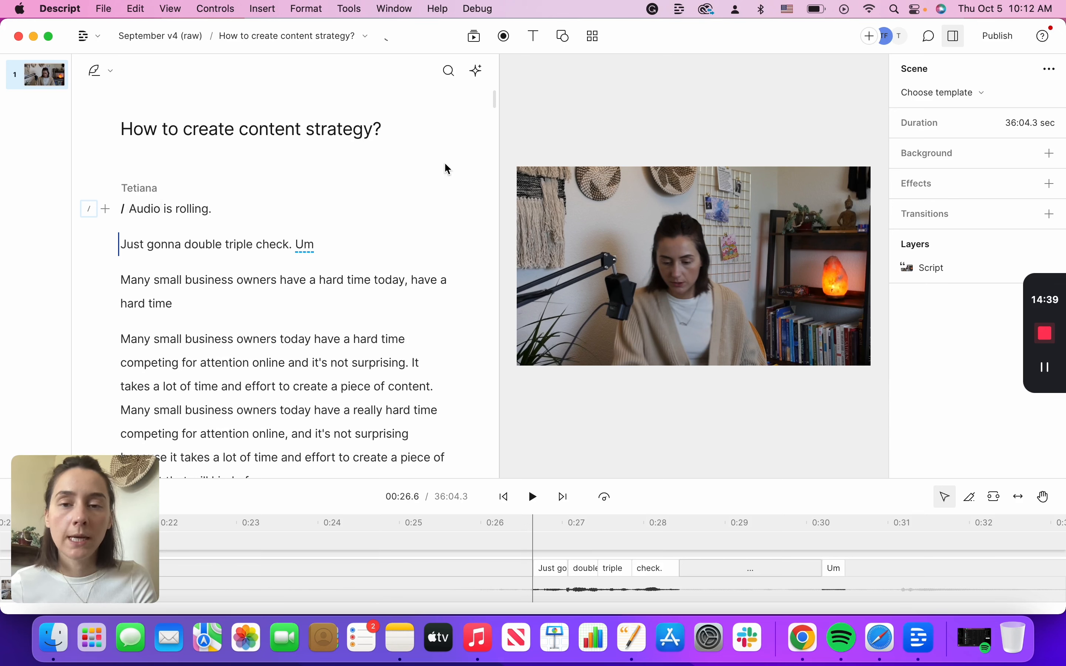
- Find all filler words in the transcript and apply the Ignore action to every one of them
left_click(481, 71)
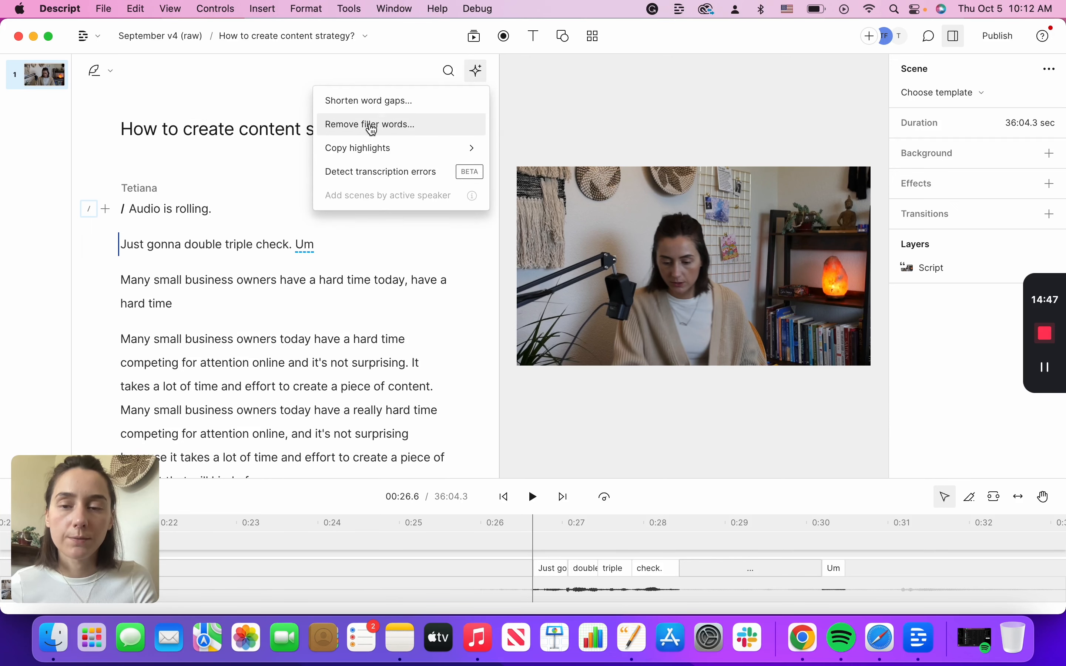
left_click(374, 126)
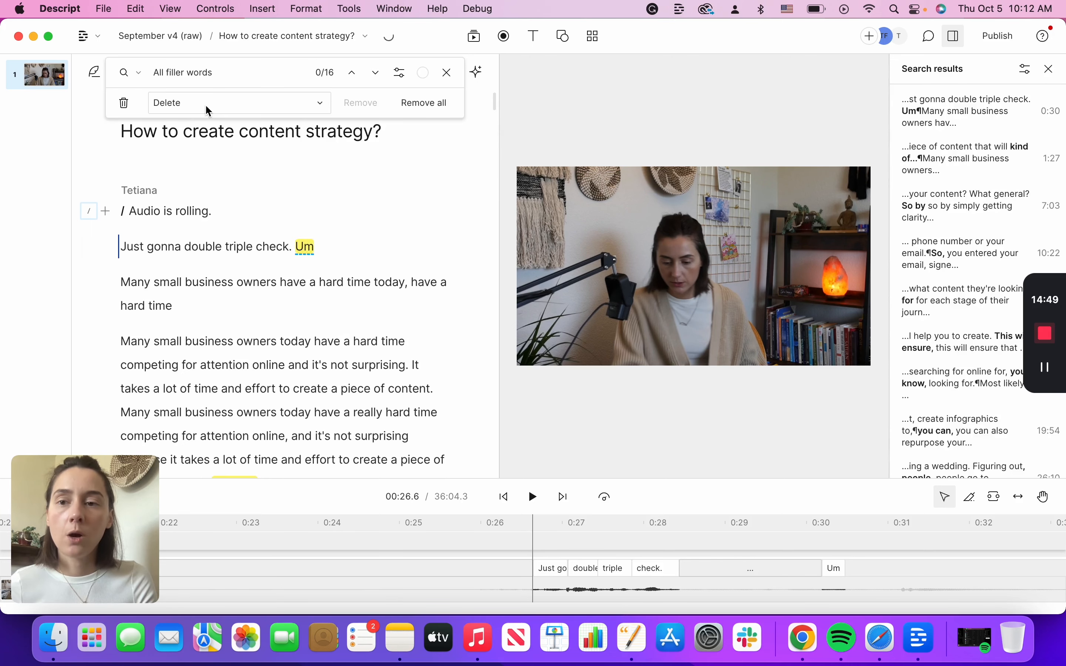
left_click(319, 104)
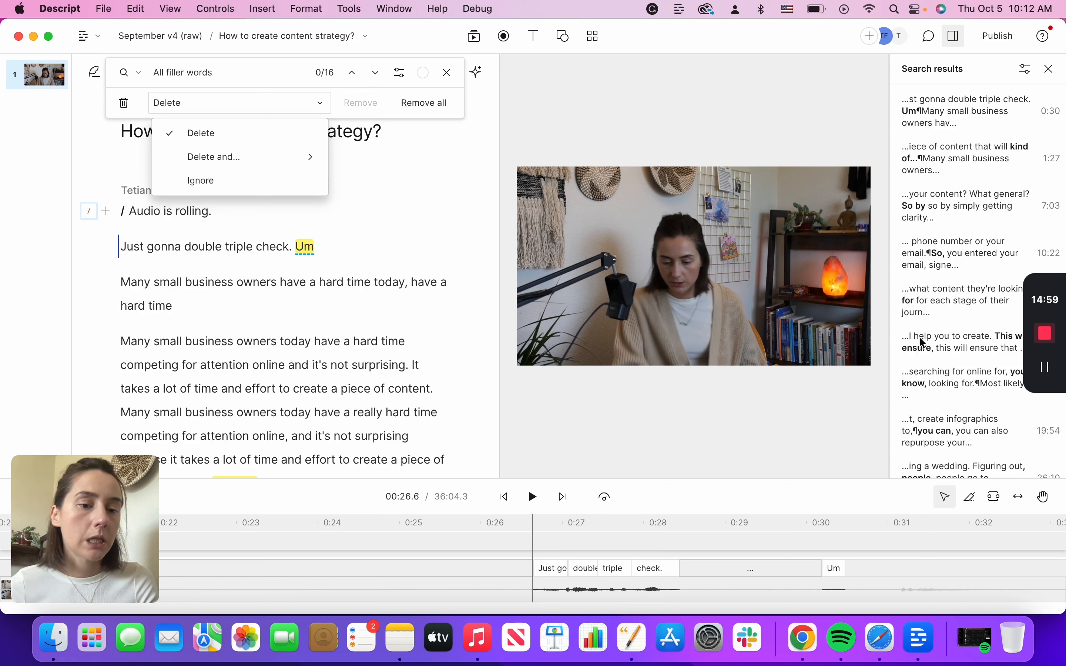
mouse_move(287, 172)
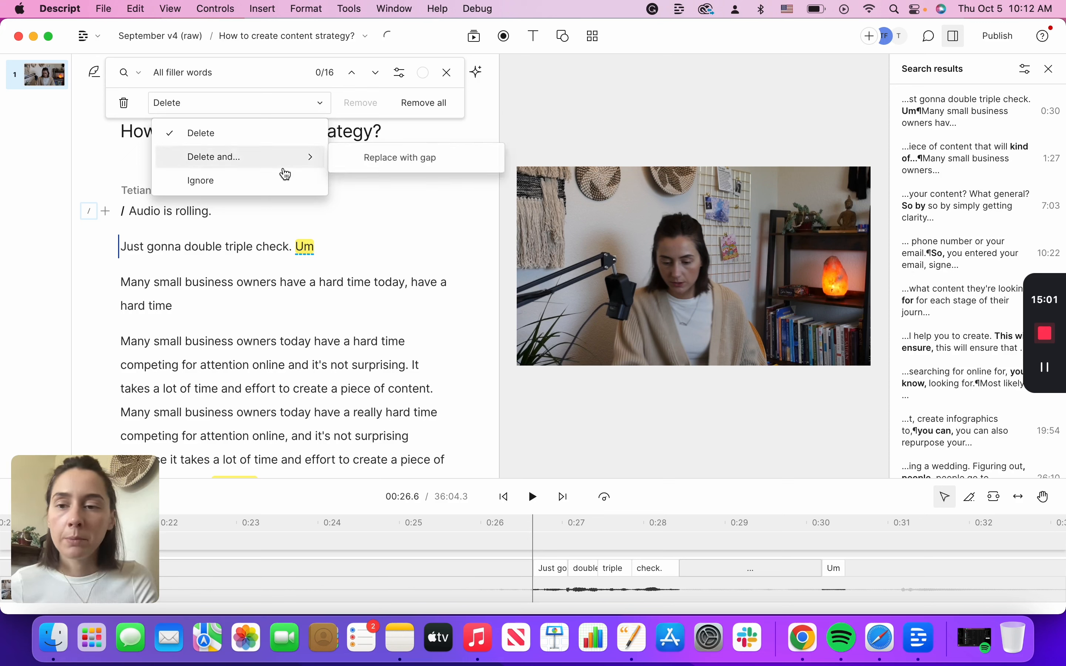
left_click(197, 183)
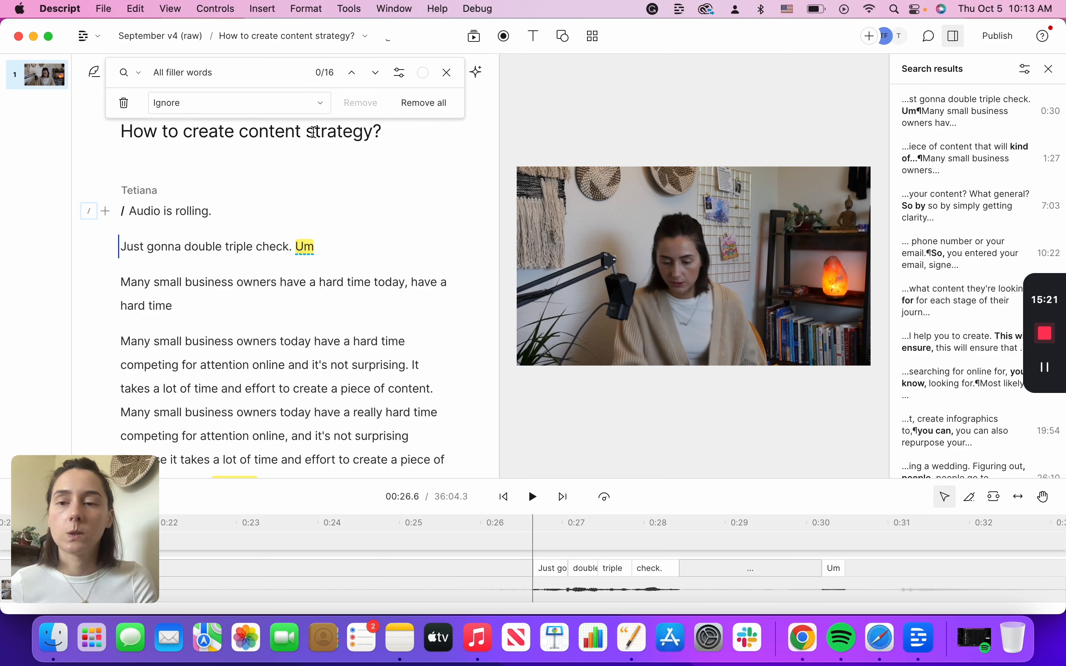
left_click(448, 105)
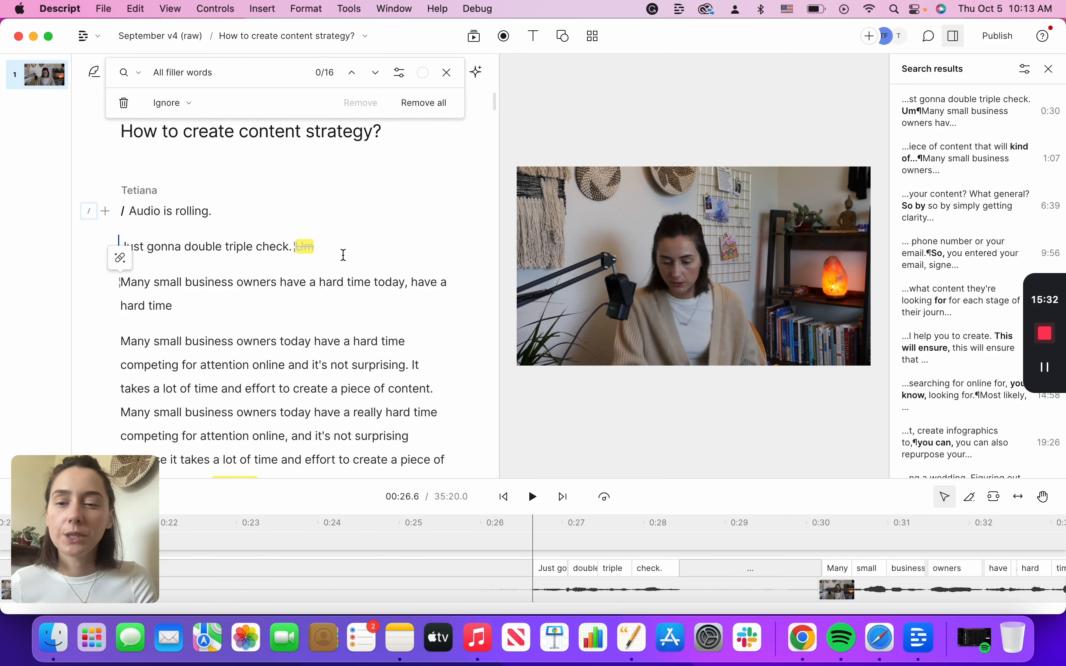
- Restore the ignored filler word "So," before "you entered your email" by removing its strikethrough, and close the filler word search
mouse_move(304, 246)
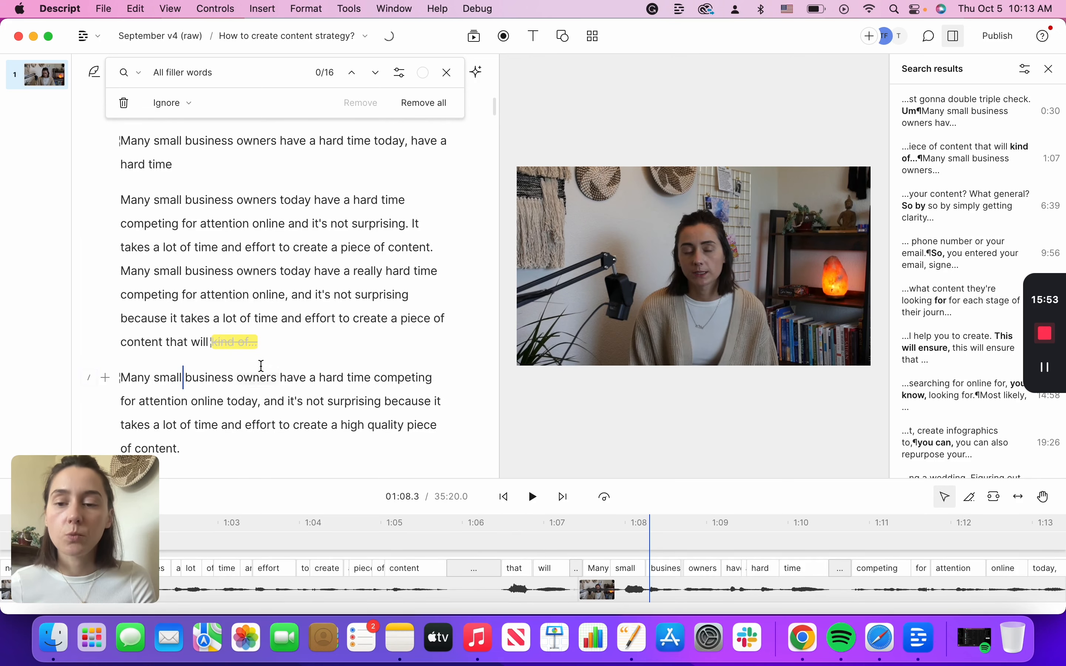
scroll(262, 365, "up", 5)
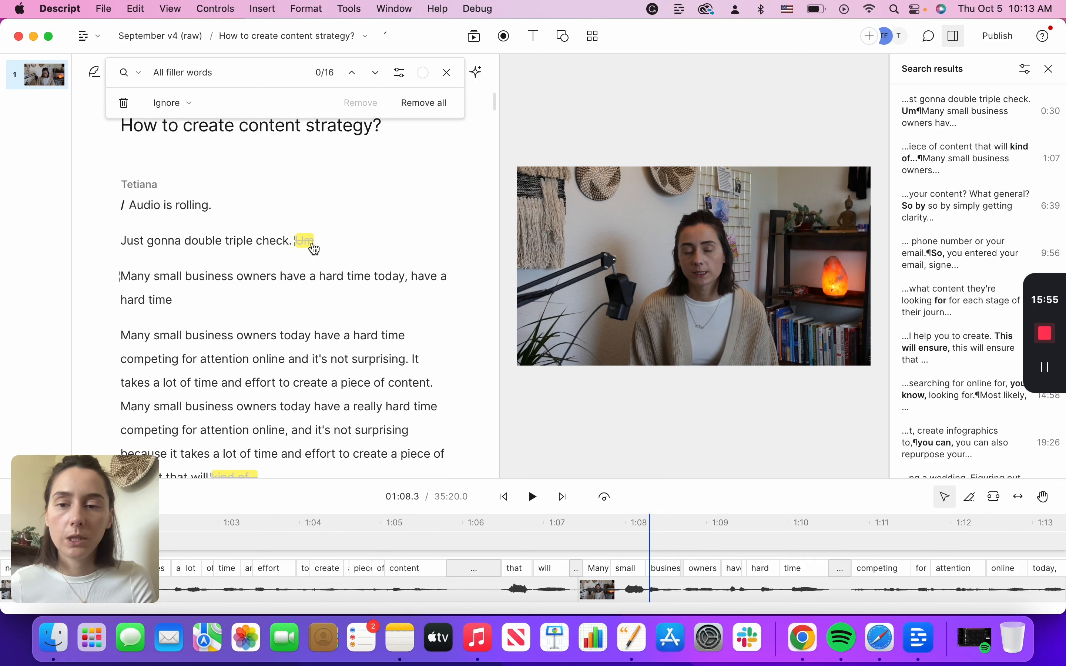
scroll(297, 309, "down", 3)
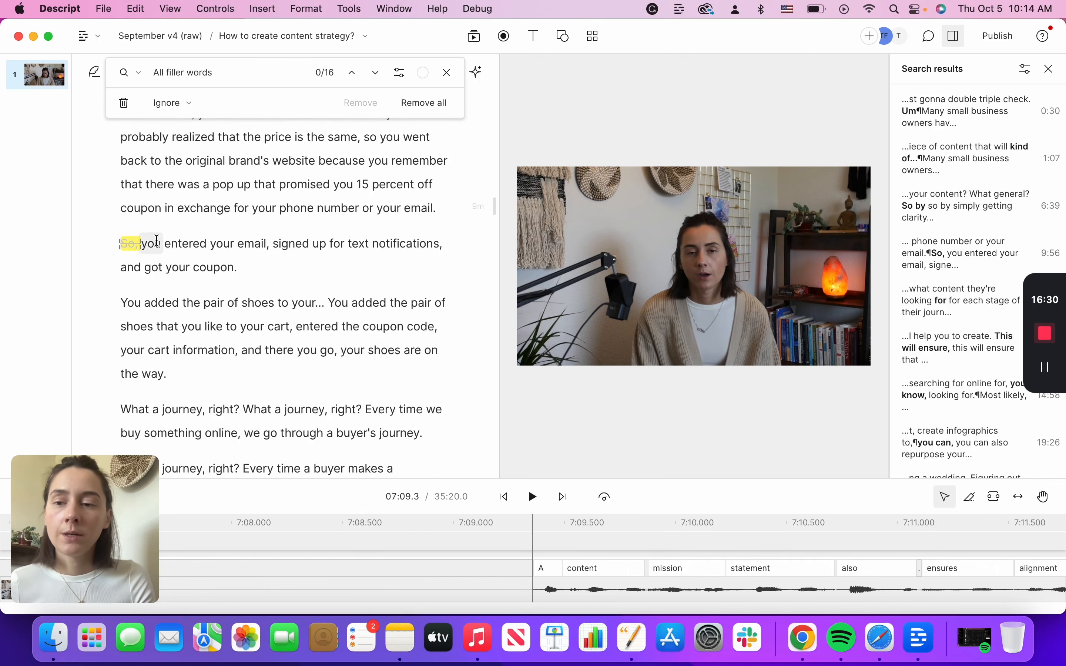
mouse_move(144, 243)
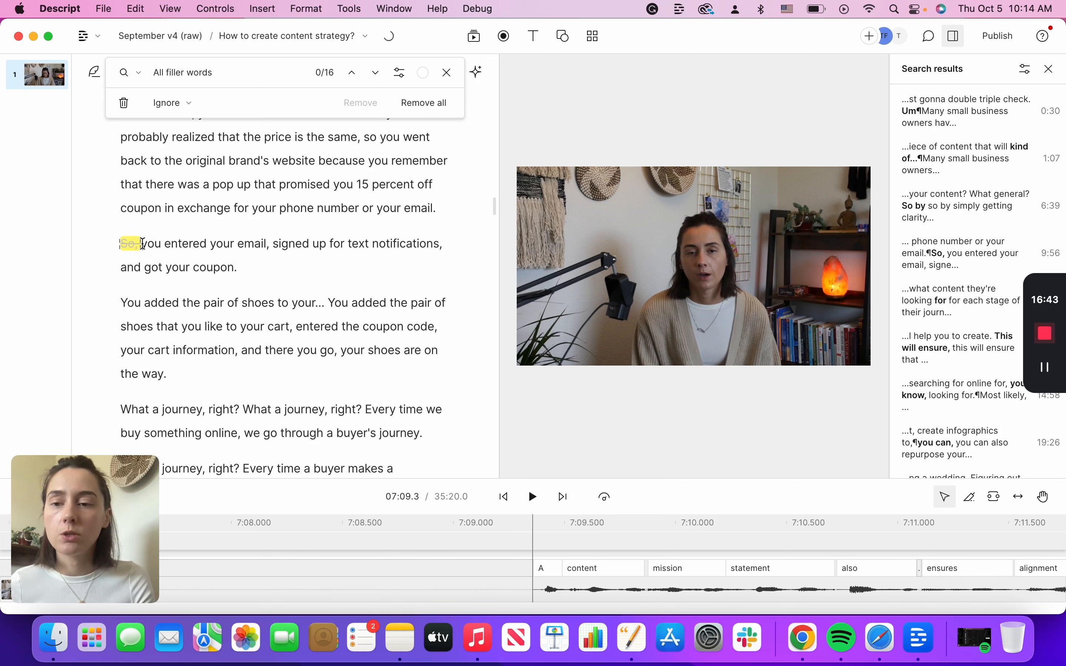
left_click(113, 244)
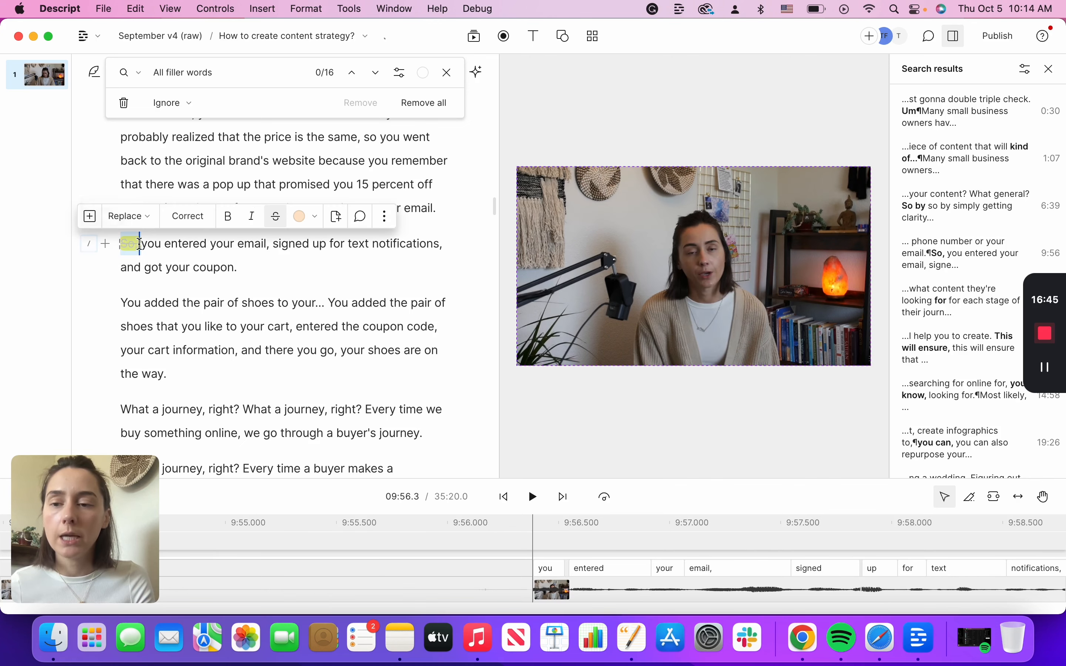
left_click(277, 219)
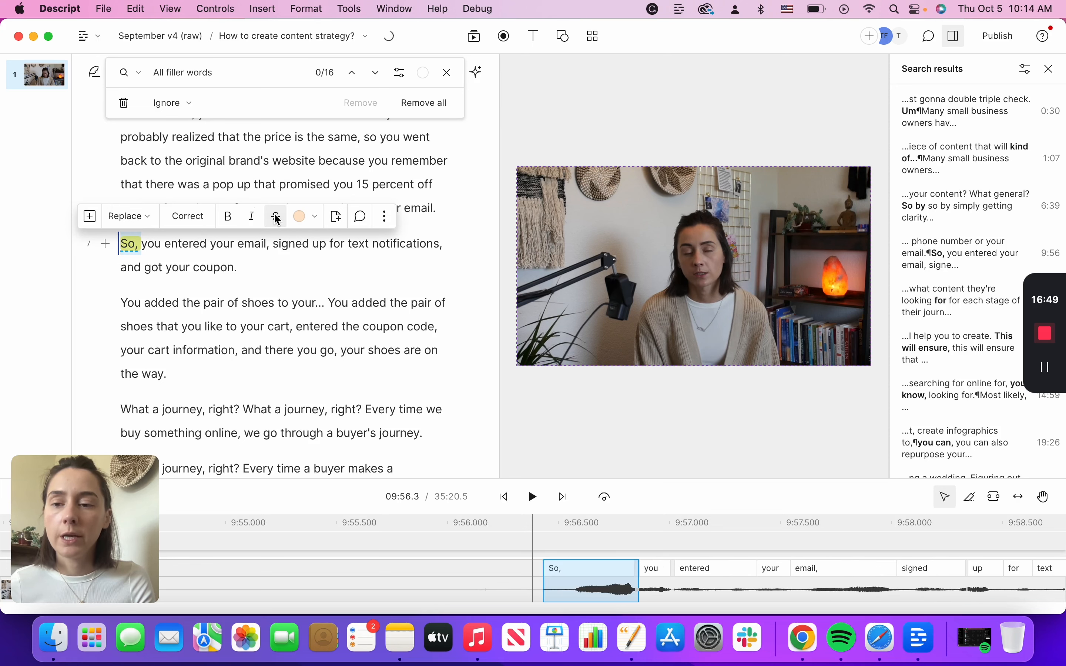
left_click(448, 74)
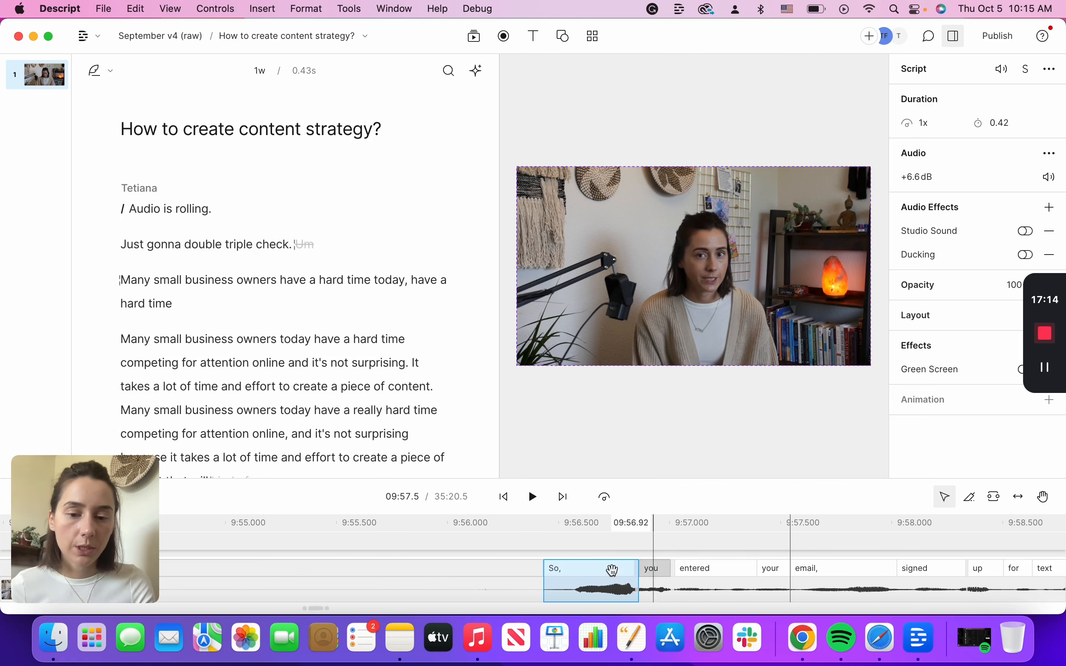
- Enlarge the timeline area moderately so that the waveforms of the clips are shown taller
left_click_drag(214, 245, 388, 469)
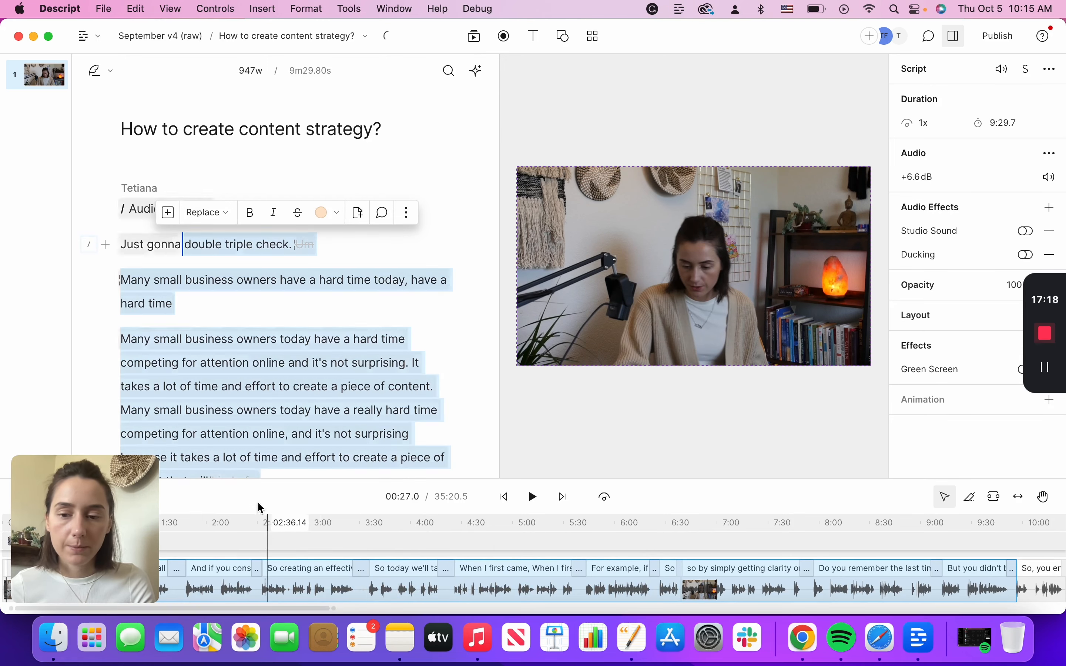
left_click_drag(288, 479, 348, 382)
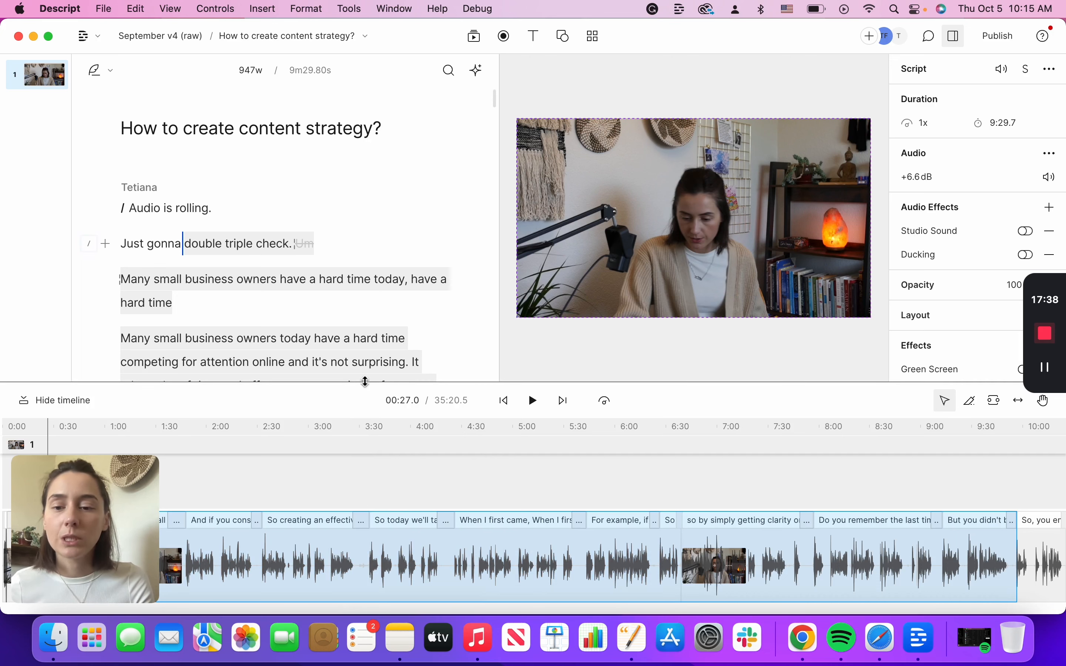
left_click_drag(352, 381, 345, 443)
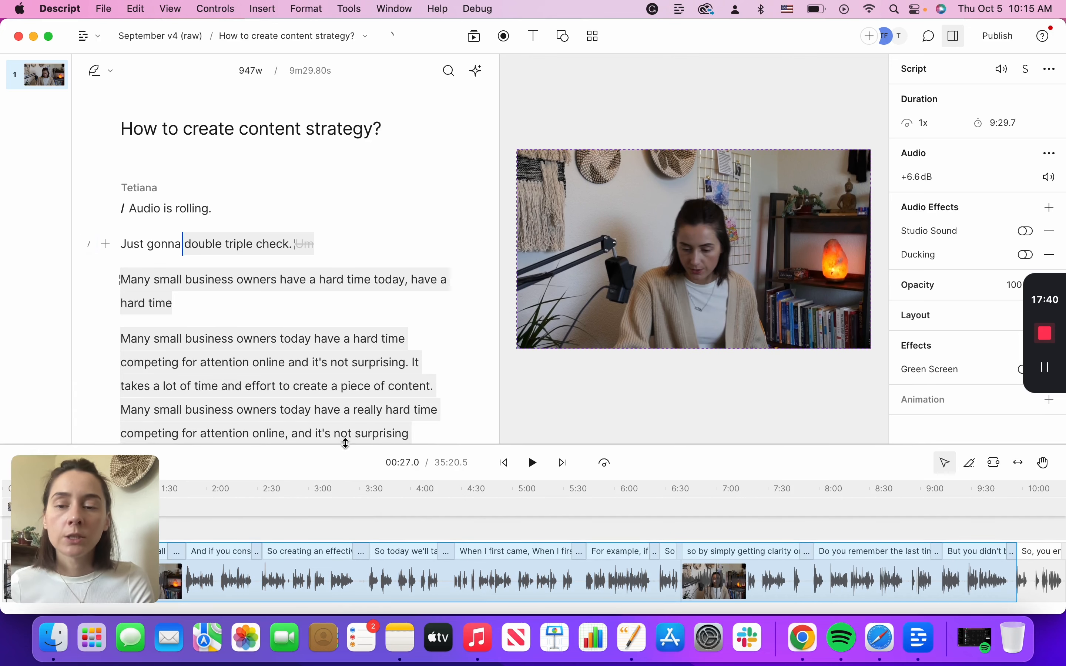
- Shorten all word gaps of 2 seconds or more in the script to 1 second
left_click(478, 71)
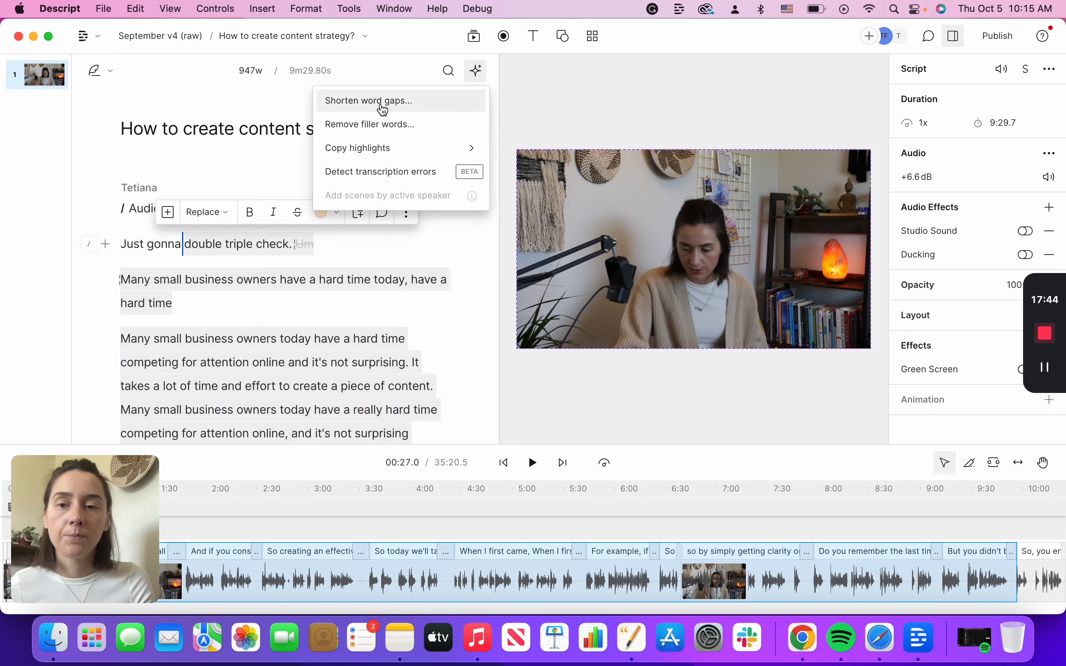
left_click(360, 104)
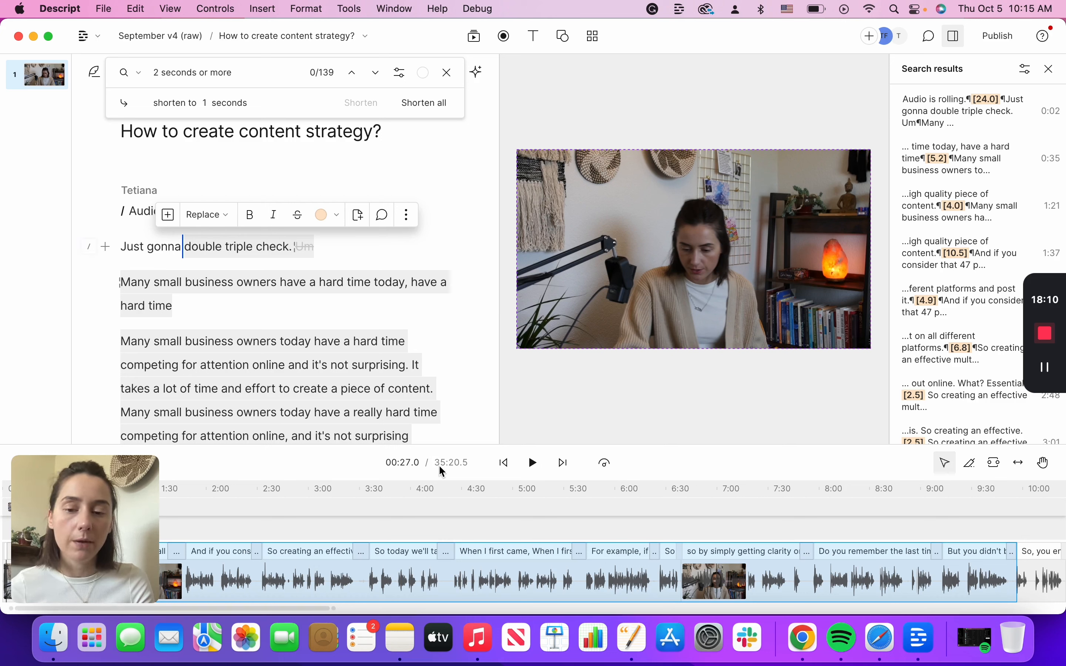
left_click(439, 106)
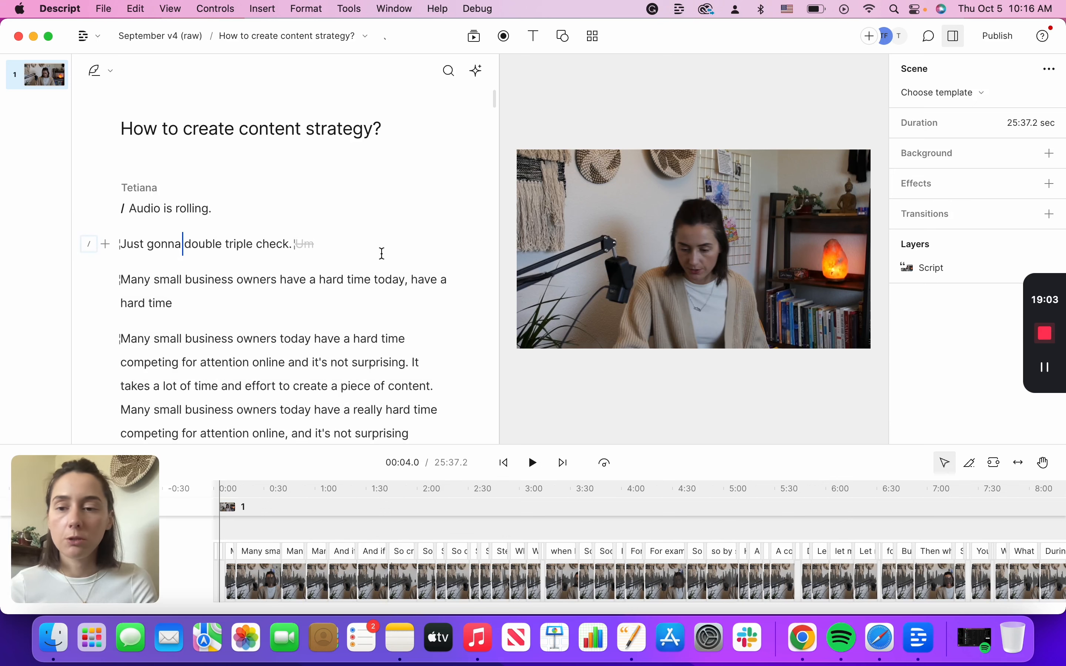
- Delete the unusable opening takes from "Audio is rolling." through the paragraph ending "to create a high quality piece of content."
scroll(383, 254, "down", 5)
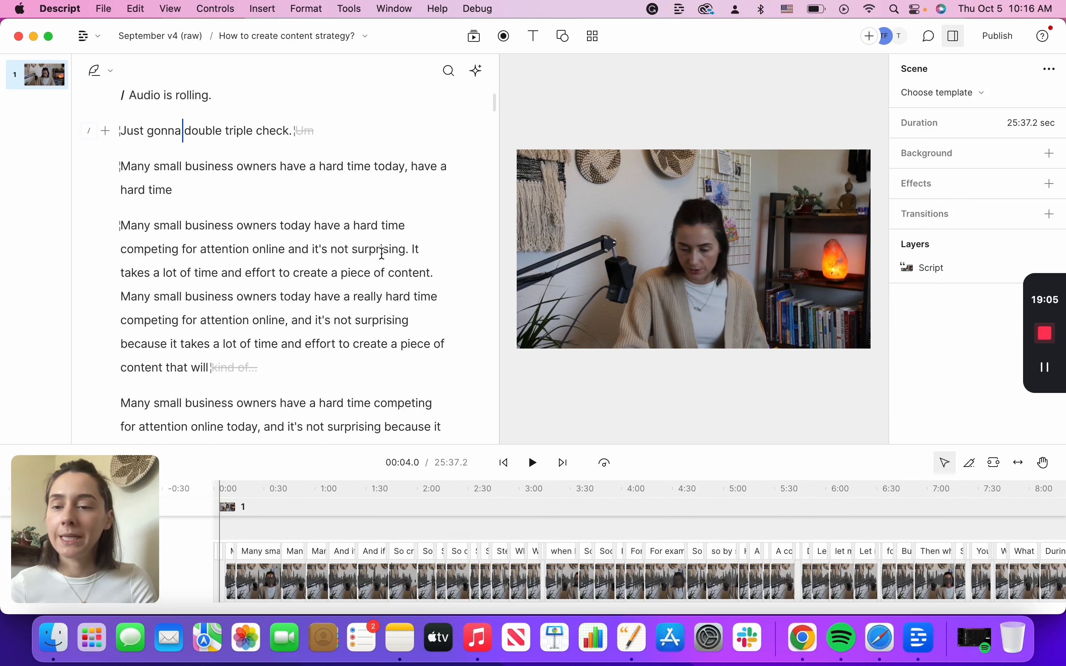
scroll(382, 252, "down", 3)
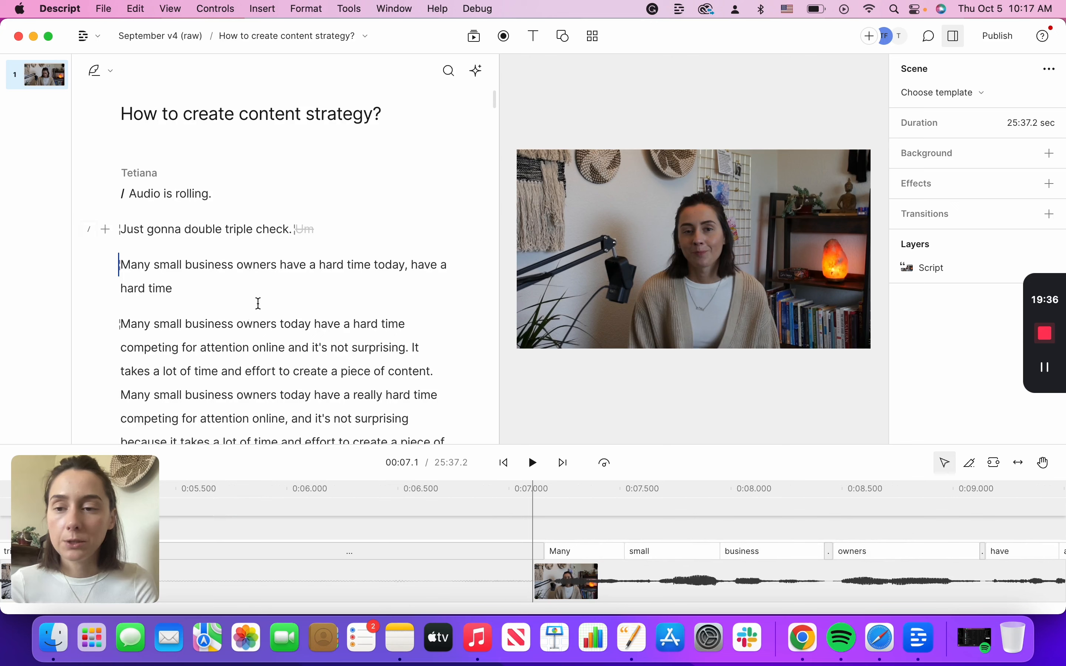
scroll(162, 339, "down", 2)
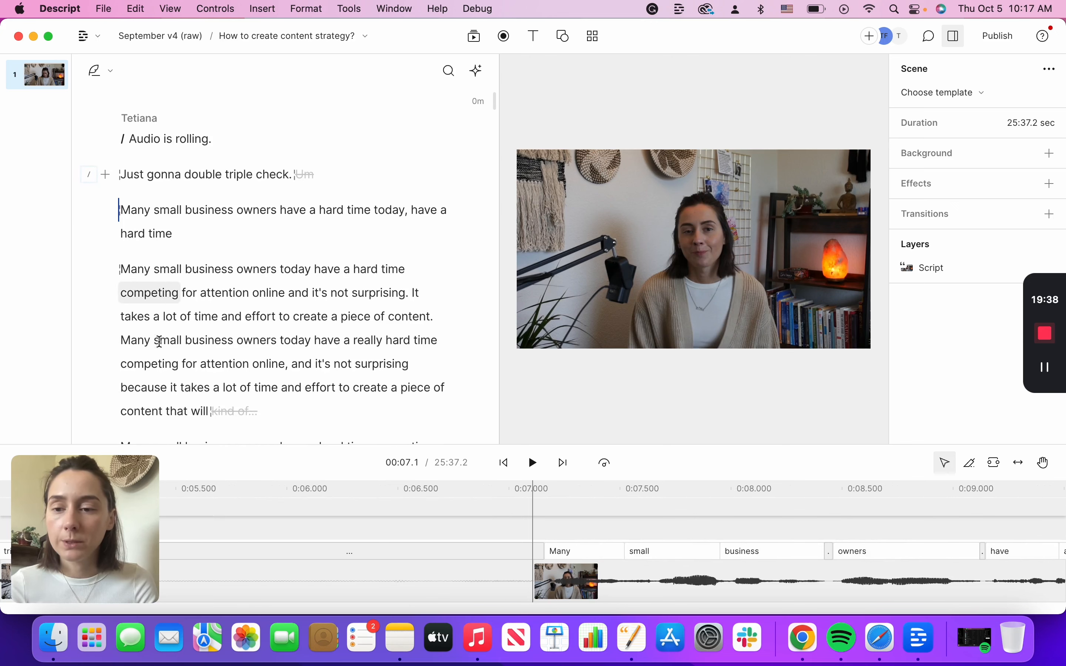
scroll(264, 319, "down", 8)
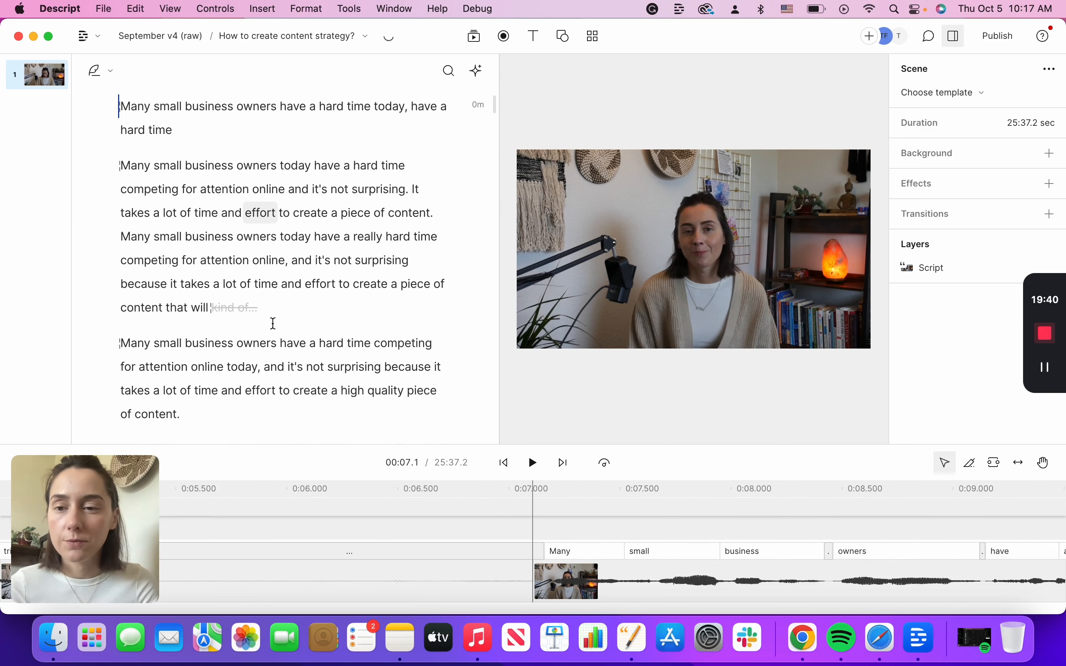
scroll(256, 361, "up", 8)
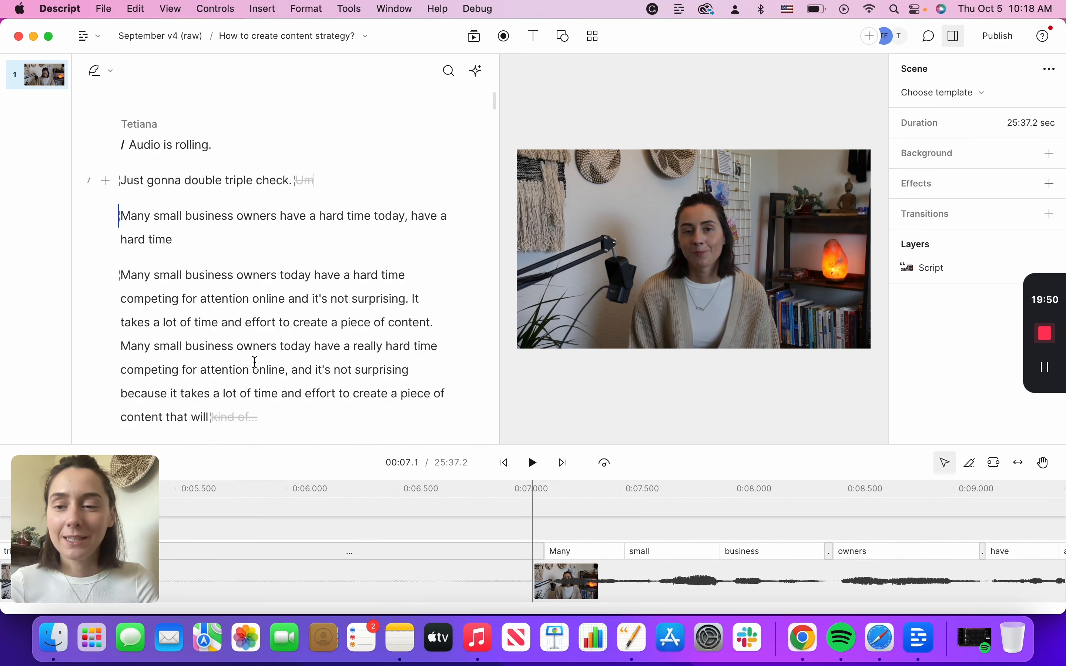
scroll(256, 362, "down", 12)
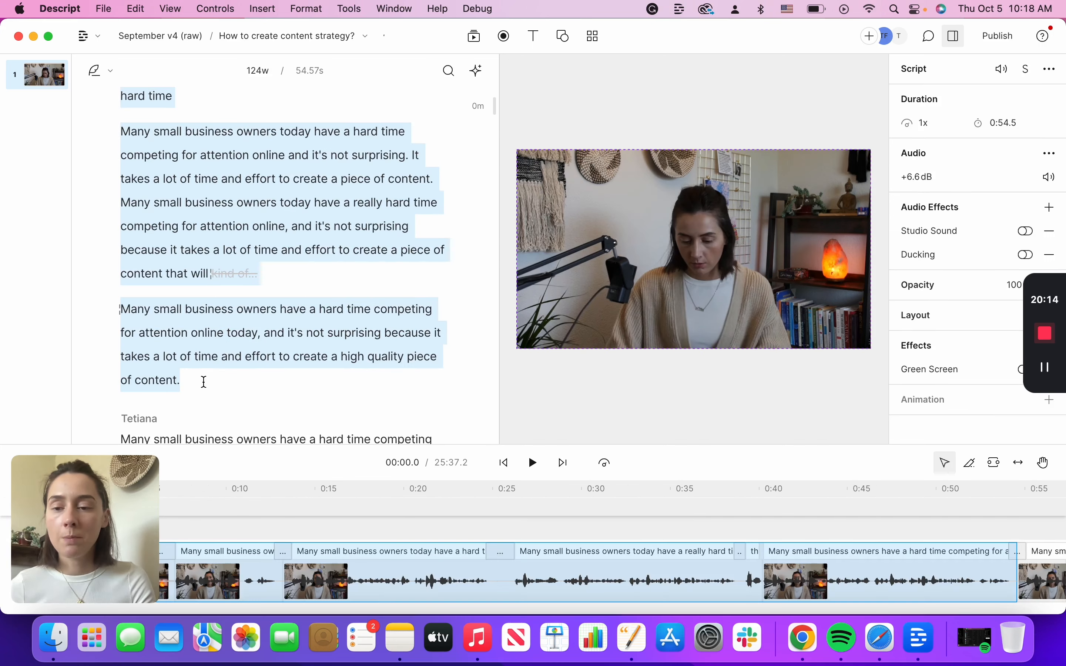
left_click_drag(202, 381, 180, 356)
key("super+a")
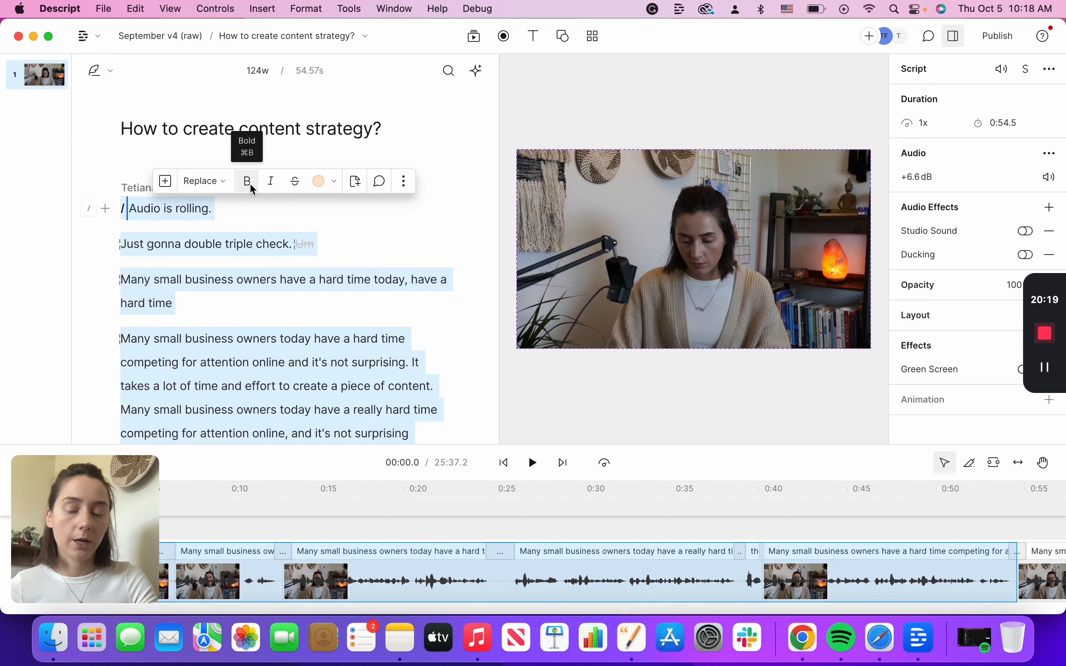
key("BackSpace")
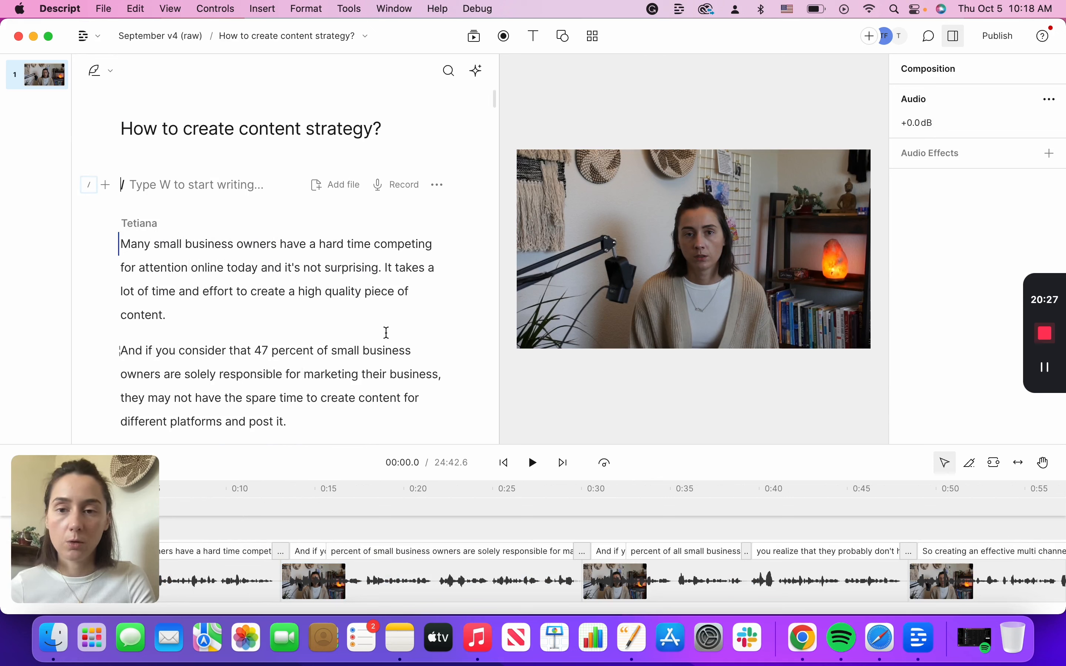
- Delete the first take of the "And if you consider that 47 percent" paragraph, which ends with "different platforms and post it."
scroll(181, 293, "down", 3)
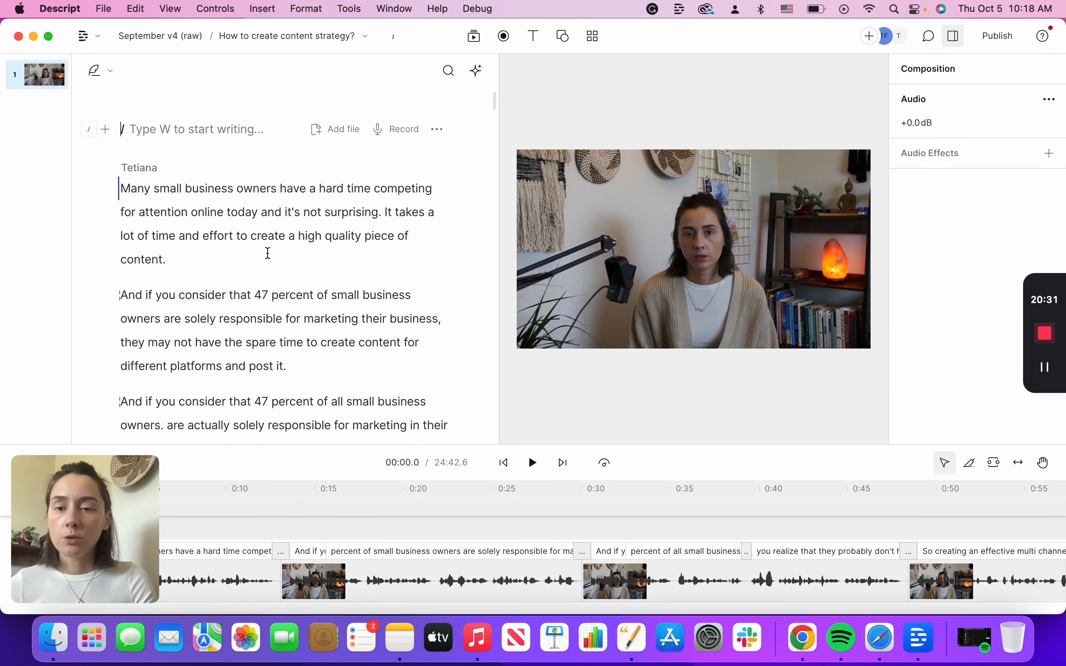
scroll(189, 276, "down", 3)
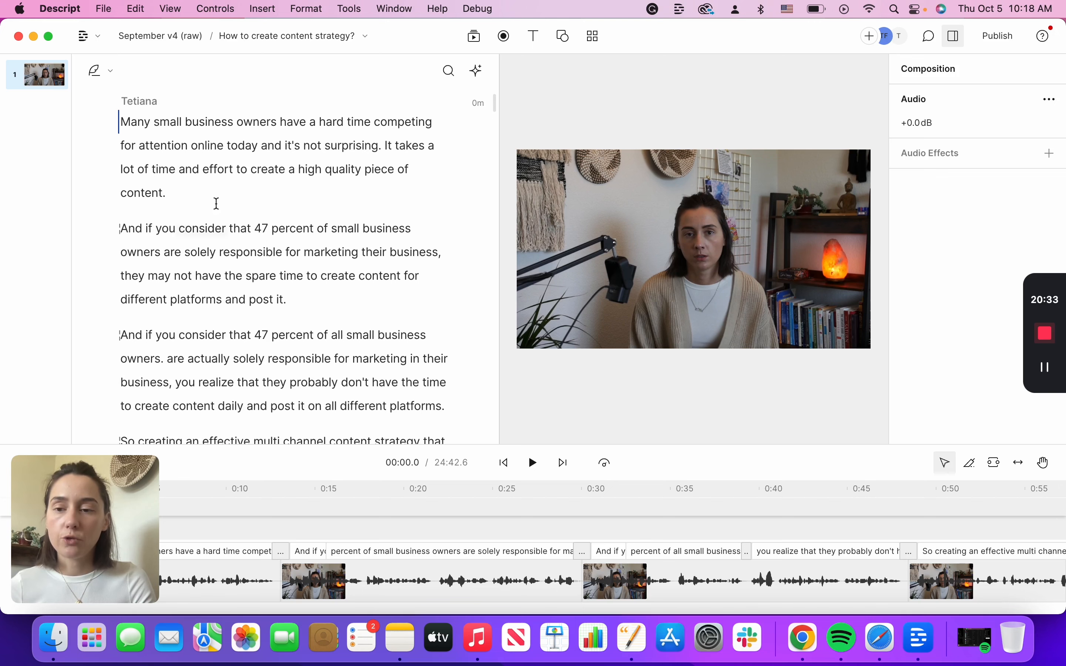
scroll(372, 215, "down", 6)
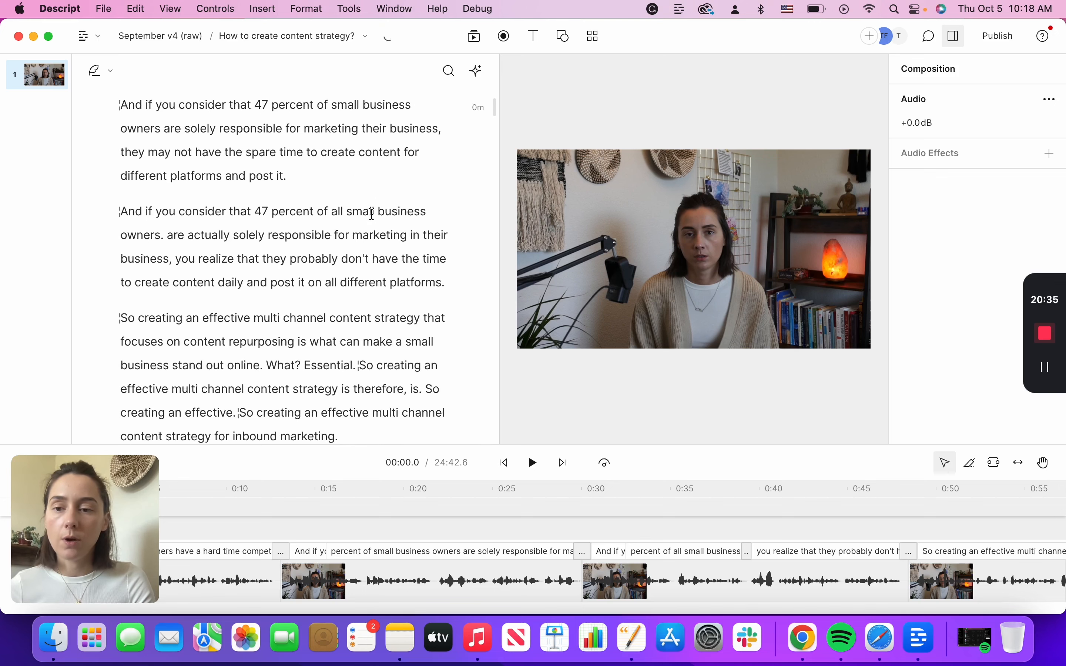
scroll(372, 215, "up", 4)
left_click(265, 231)
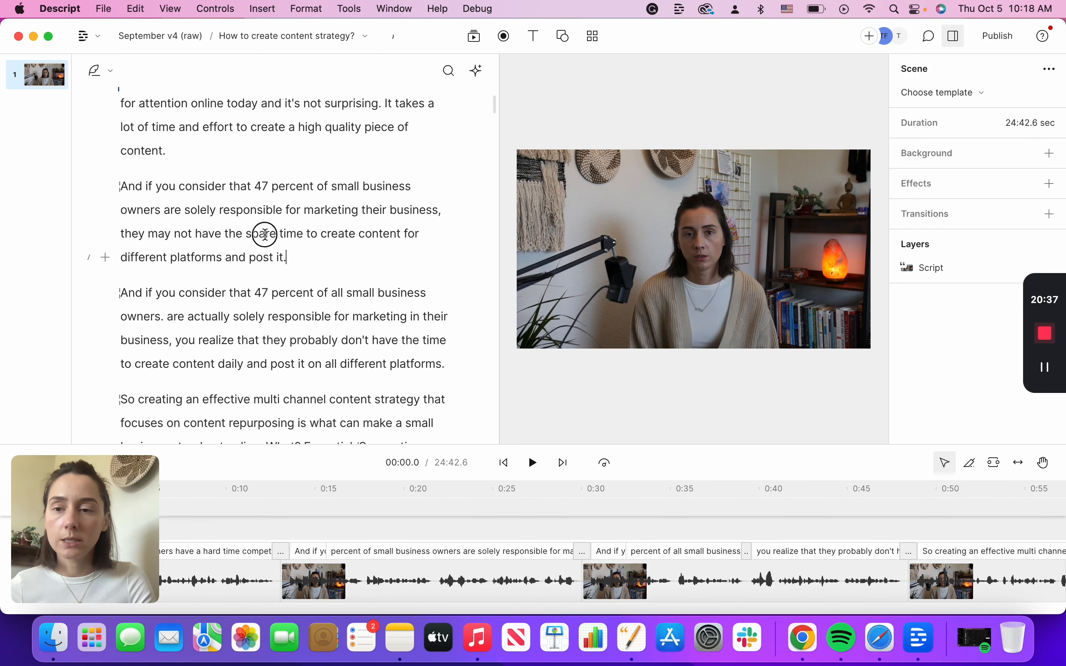
left_click(107, 183)
key("BackSpace")
key("BackSpace")
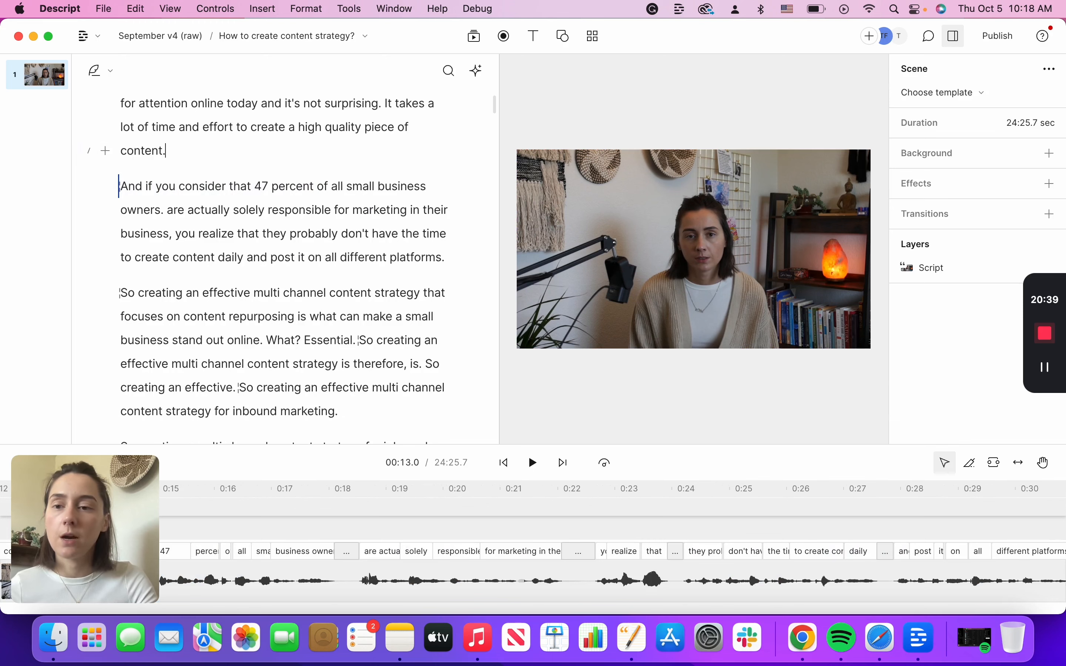
scroll(250, 197, "up", 2)
scroll(251, 197, "down", 1)
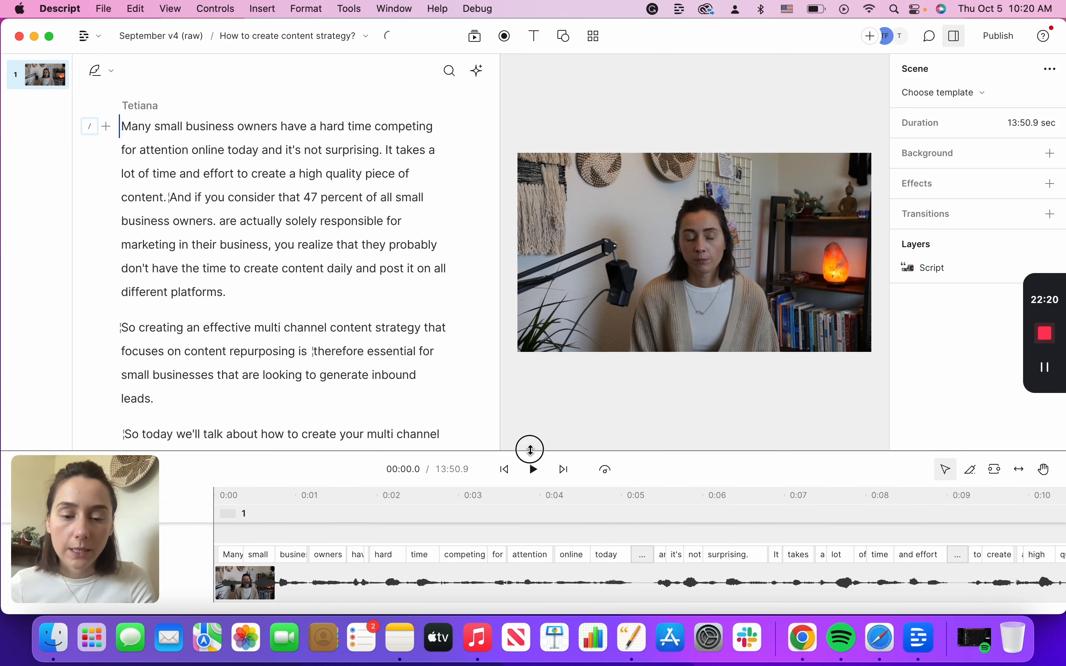
- Enlarge the timeline area to about half of the window height for detailed waveform editing
left_click_drag(528, 451, 522, 288)
left_click(638, 539)
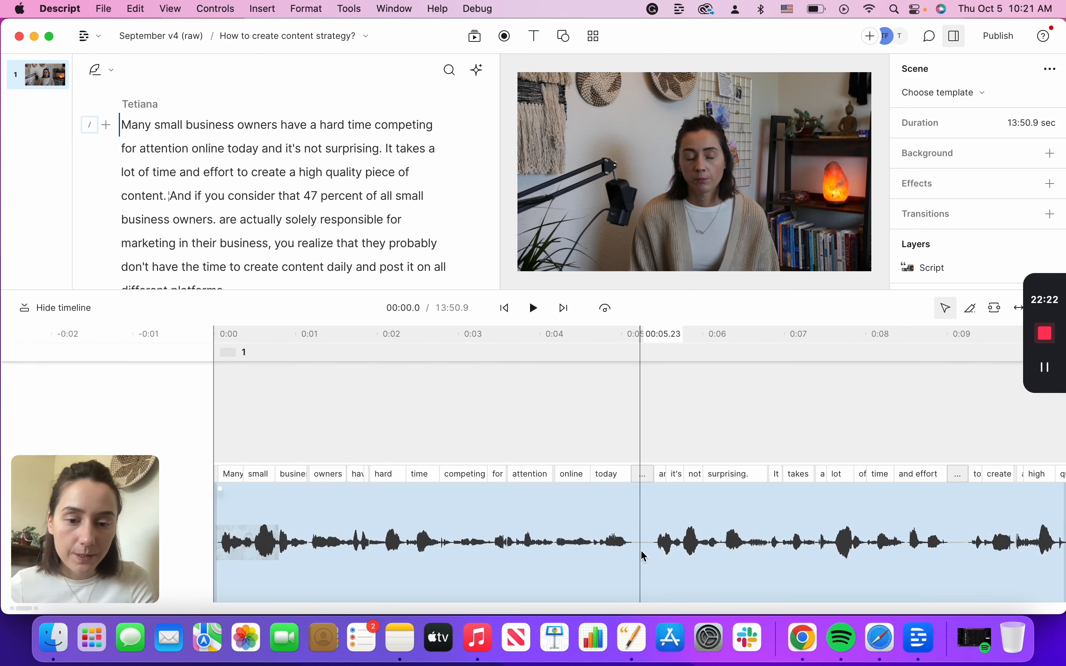
left_click(661, 447)
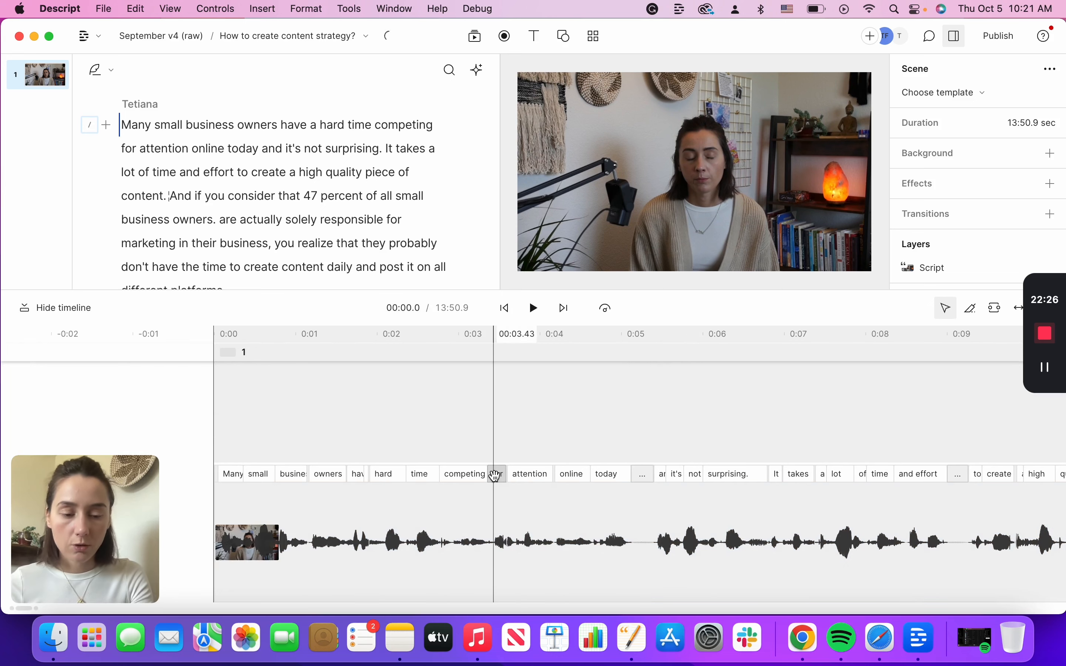
- Shorten the pause between "today" and "and" in the timeline by pulling the word "and" close to "today"
scroll(494, 475, "up", 10)
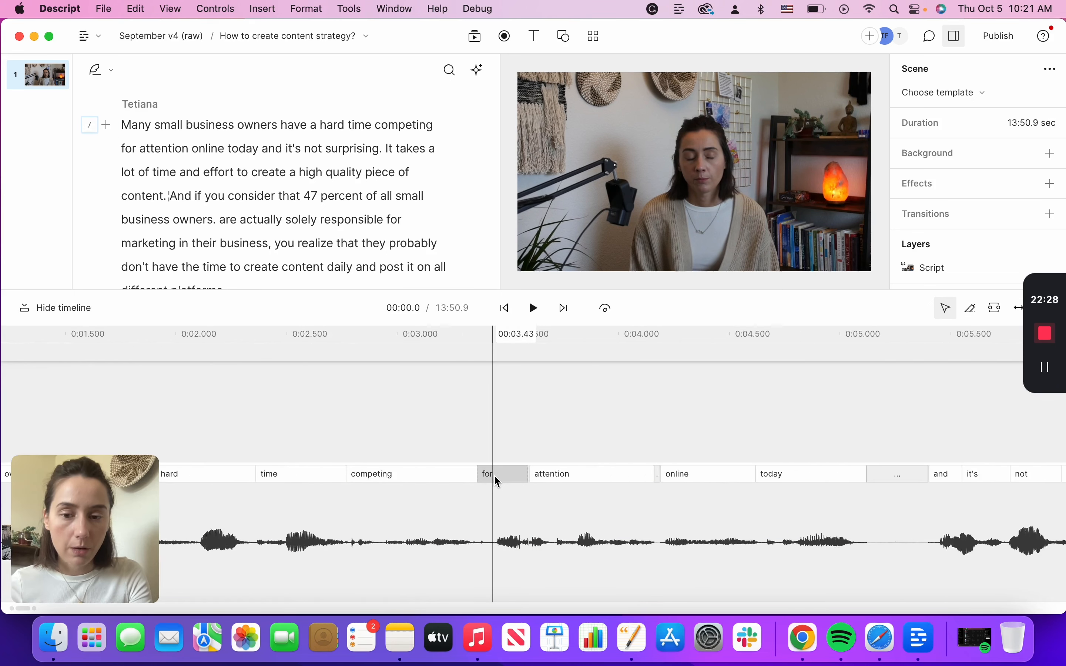
scroll(776, 498, "right", 10)
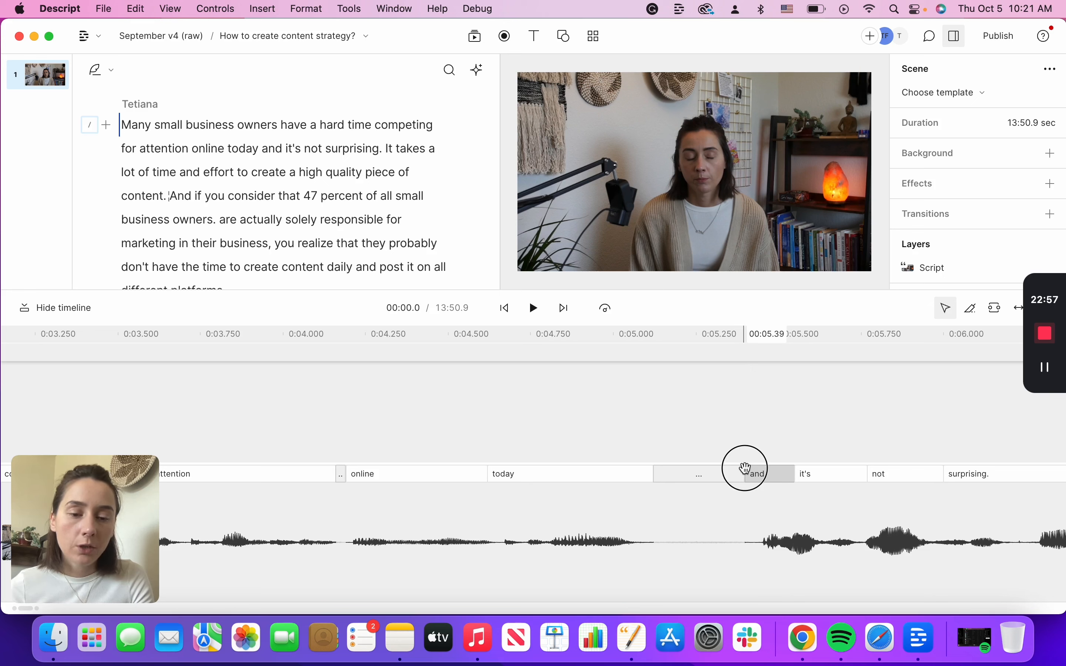
left_click_drag(747, 469, 671, 476)
left_click(669, 569)
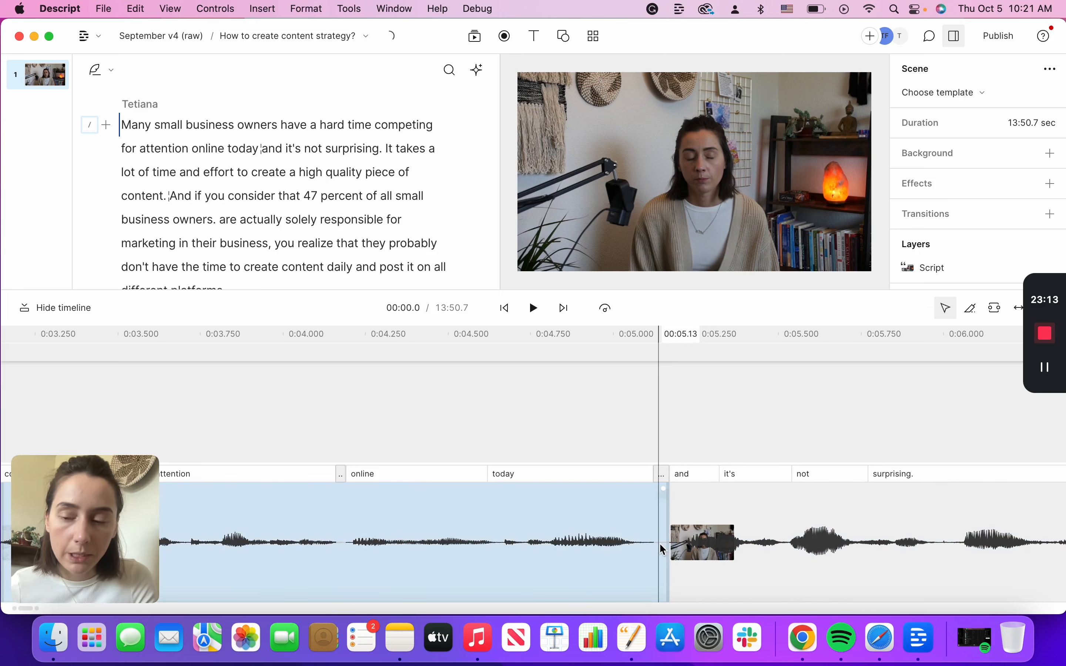
left_click(693, 435)
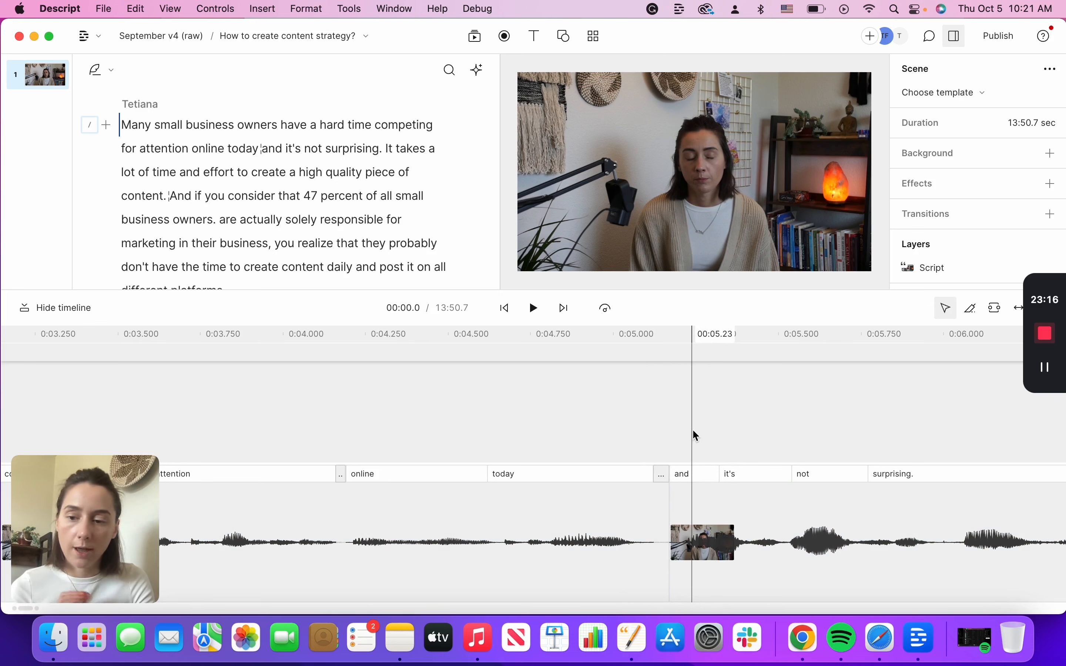
left_click(669, 421)
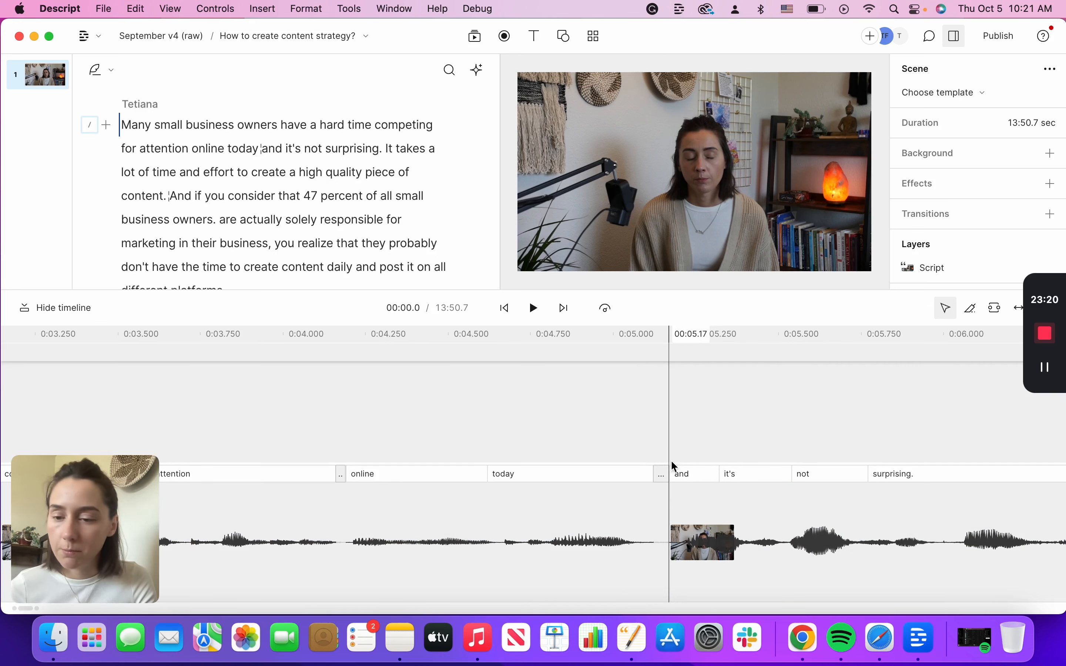
- Shorten the pause between "effort" and "to create" in the timeline by pulling the word "to" close to "effort"
left_click(870, 525)
scroll(875, 525, "right", 5)
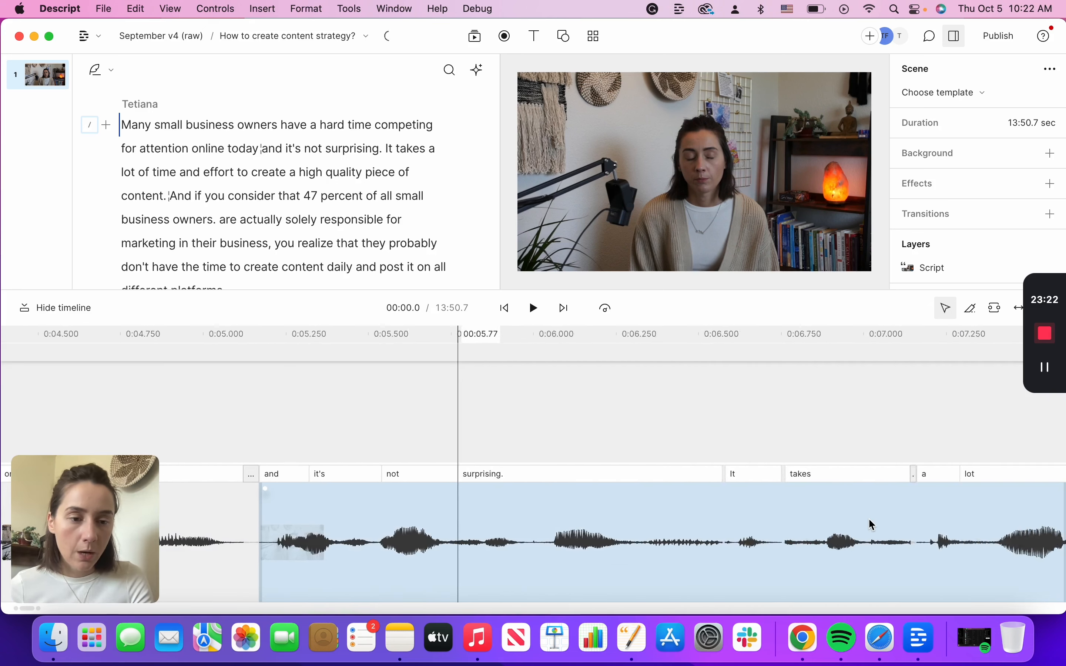
scroll(870, 525, "right", 15)
left_click(575, 500)
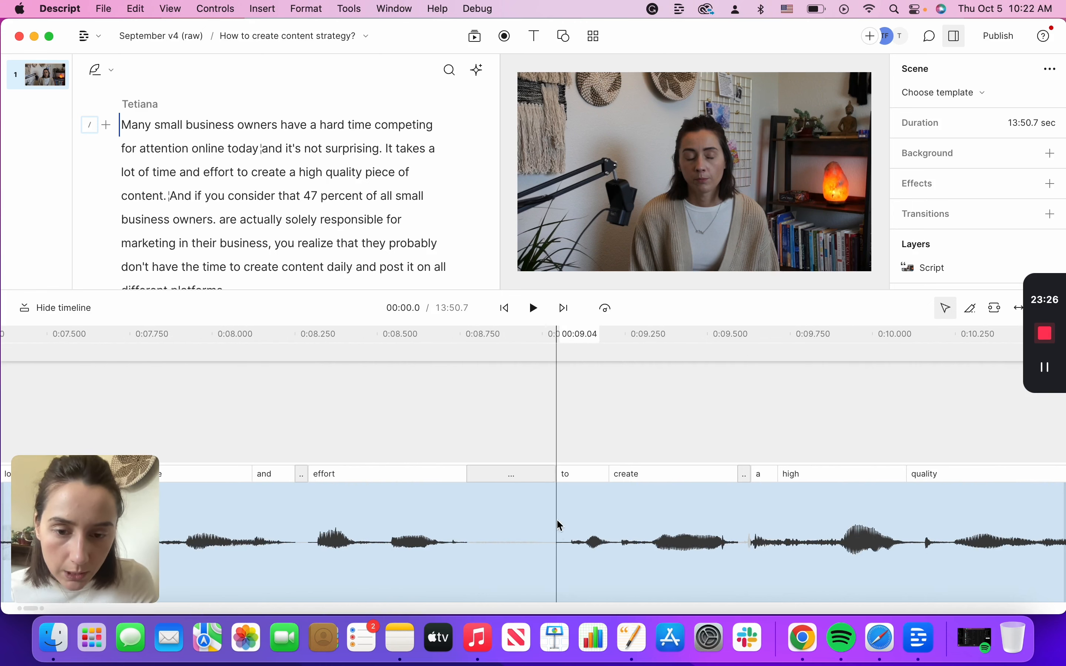
left_click_drag(556, 475, 478, 479)
- Split the clip at about 11.74 s, just after "content.", and delete the silent section that runs up to "And"
scroll(678, 558, "right", 4)
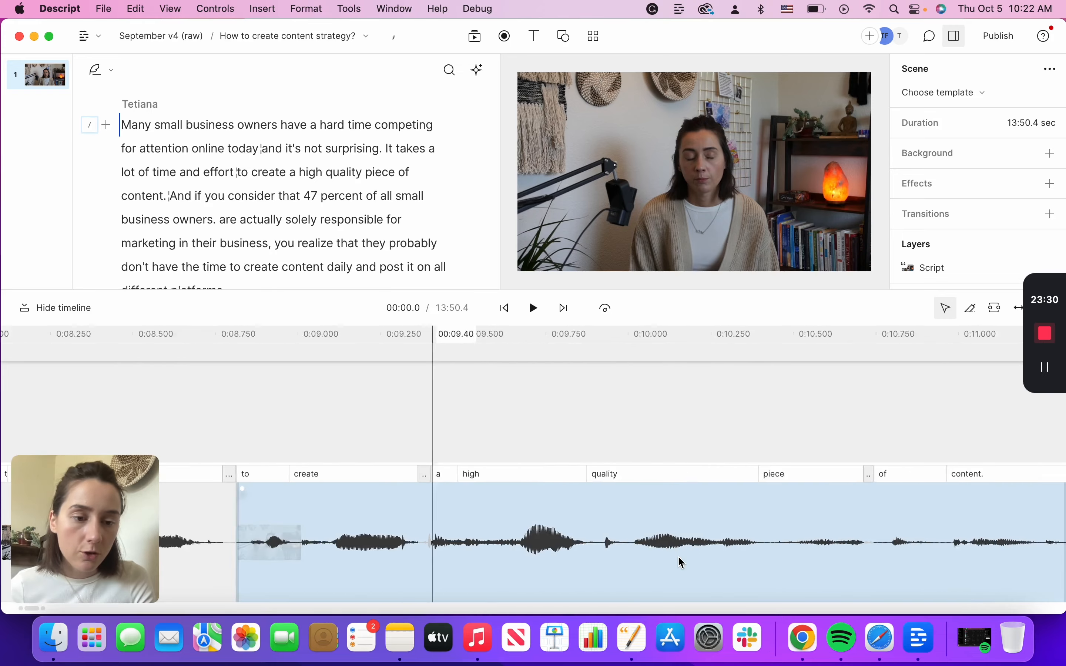
scroll(679, 555, "right", 10)
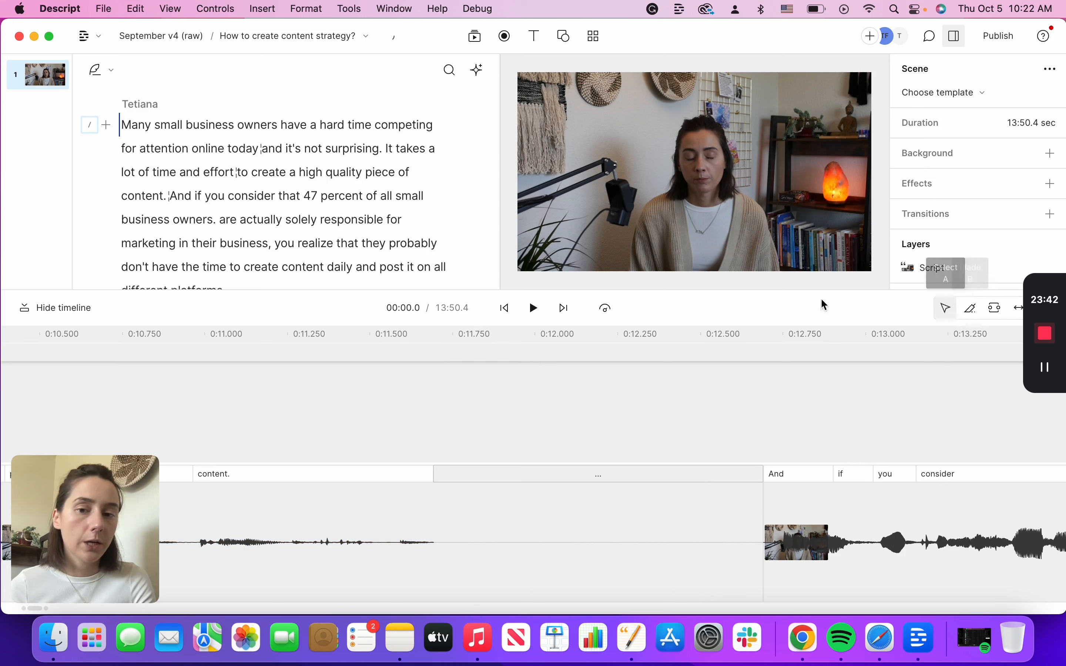
left_click(971, 311)
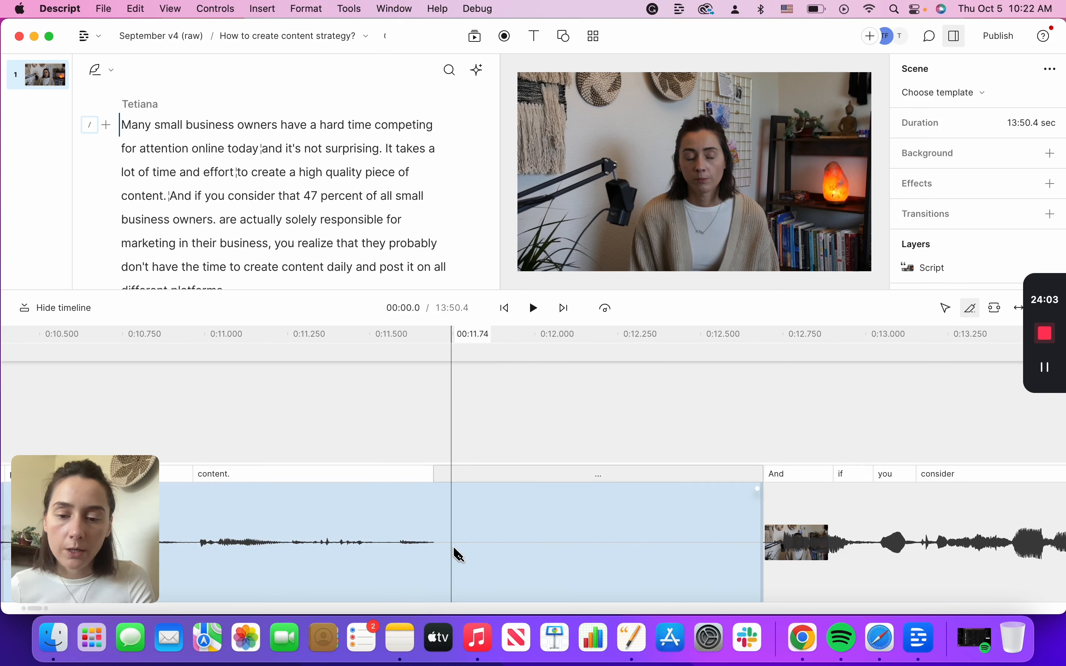
left_click(454, 548)
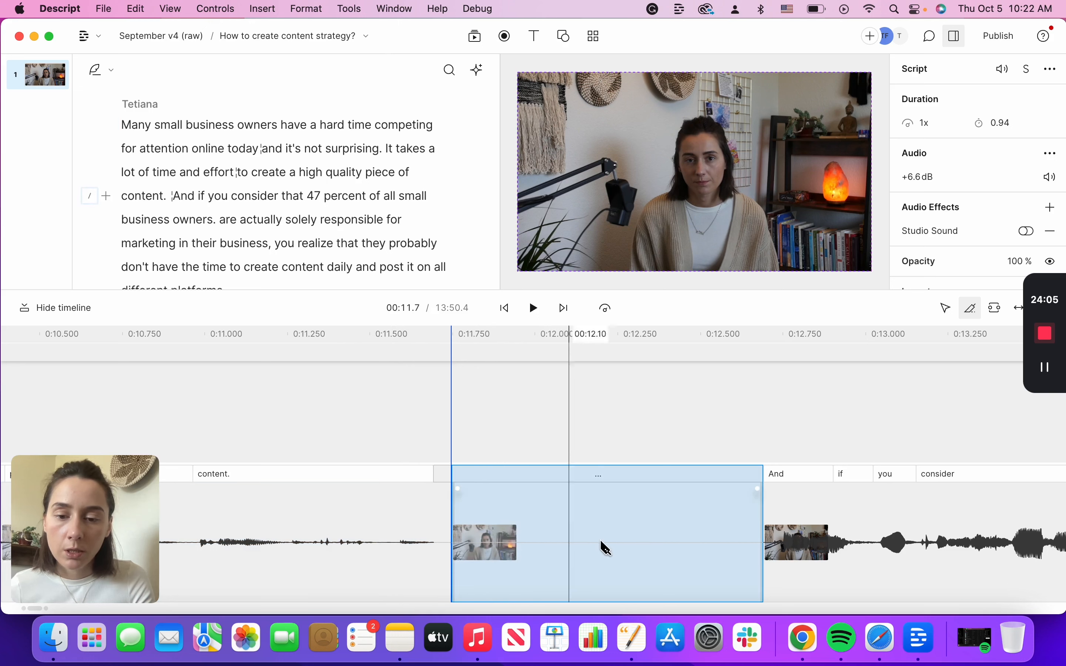
left_click(948, 311)
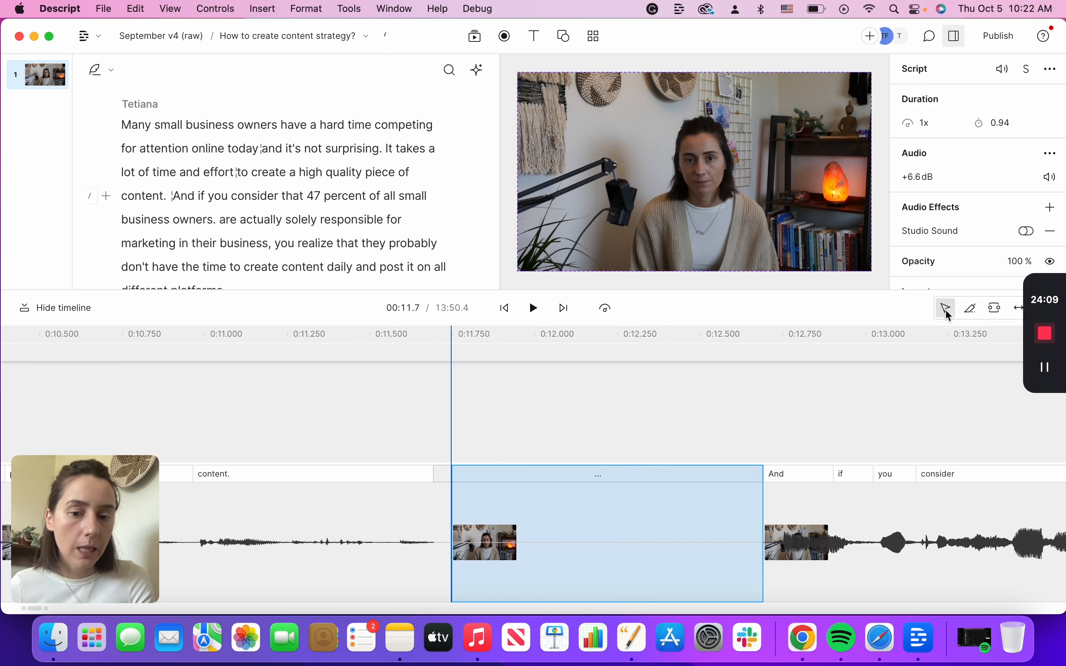
left_click(607, 527)
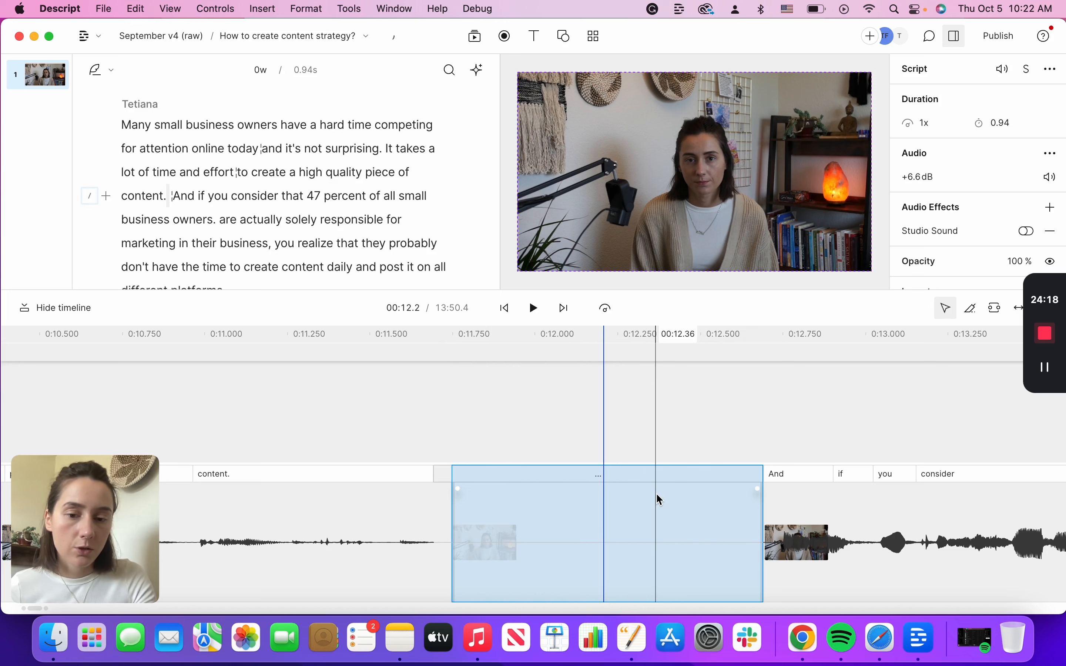
key("Delete")
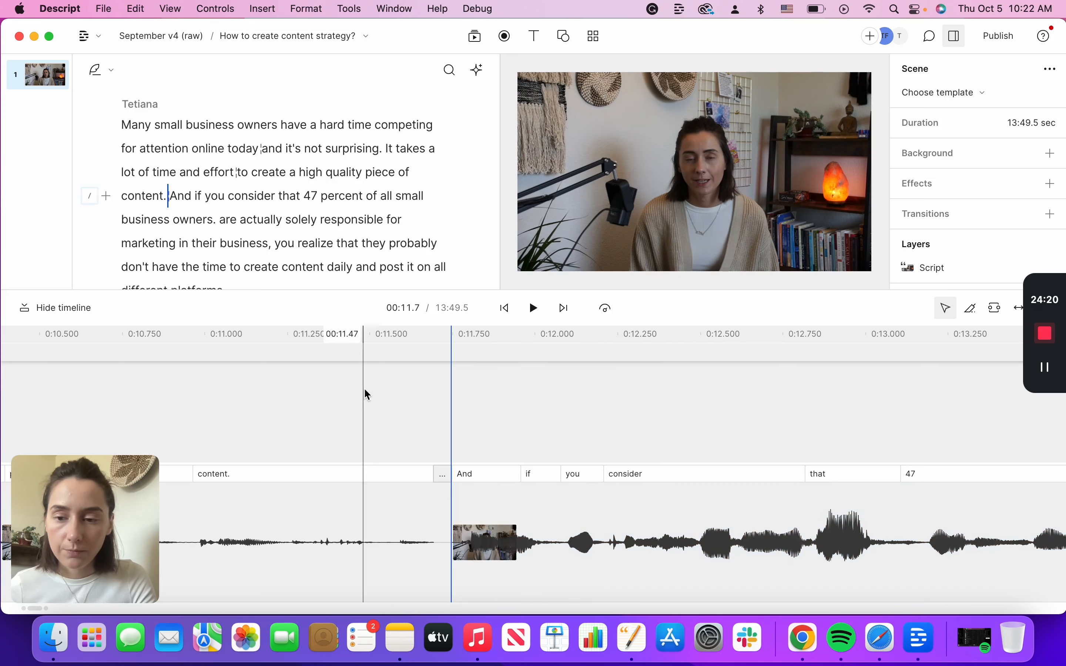
- Shorten the pause between "owners." and "are" in the timeline to about 0.08 s by pulling "are" closer
scroll(647, 532, "right", 5)
scroll(647, 532, "right", 12)
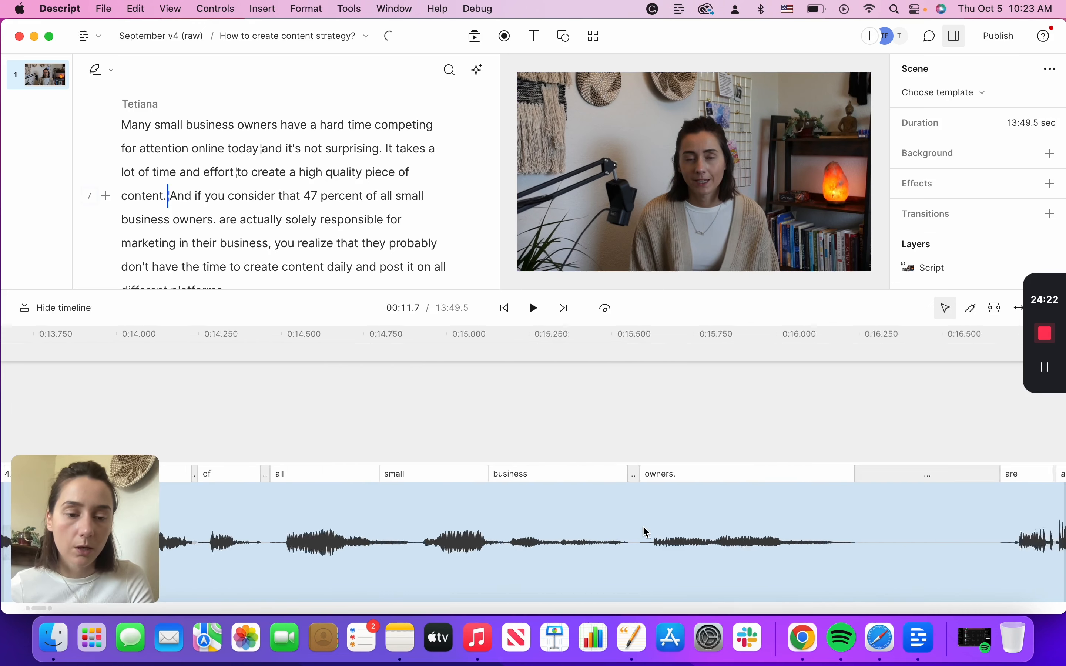
left_click(584, 470)
left_click_drag(584, 470, 461, 469)
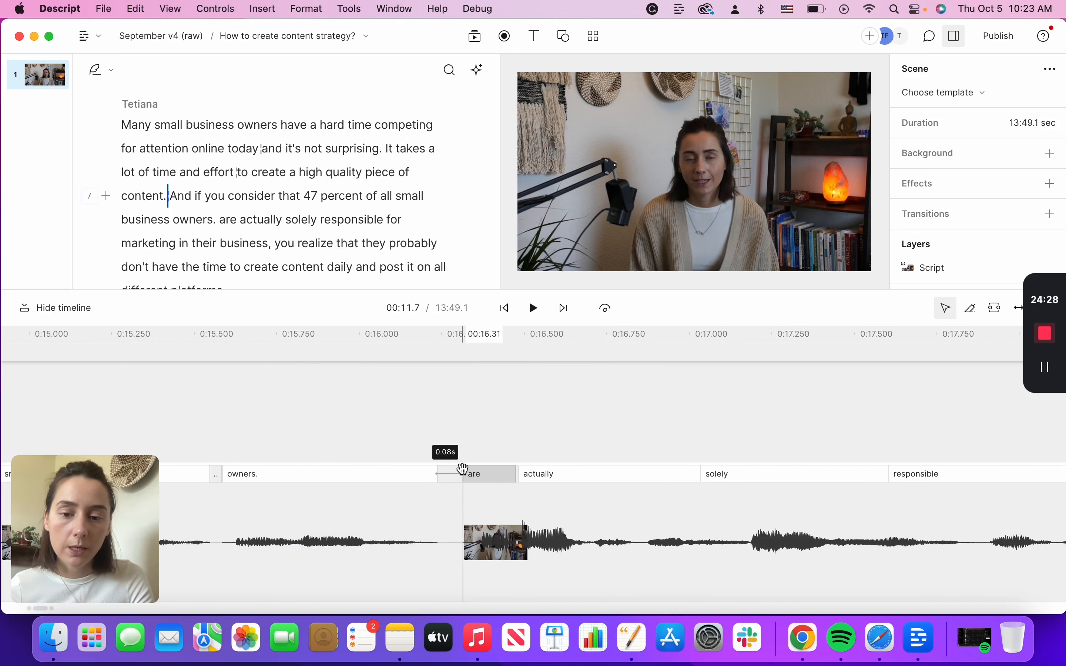
left_click(893, 564)
- Shorten the pause between "their business," and "you" in the timeline by pulling the word "you" close to "business"
scroll(894, 565, "right", 10)
scroll(895, 565, "right", 5)
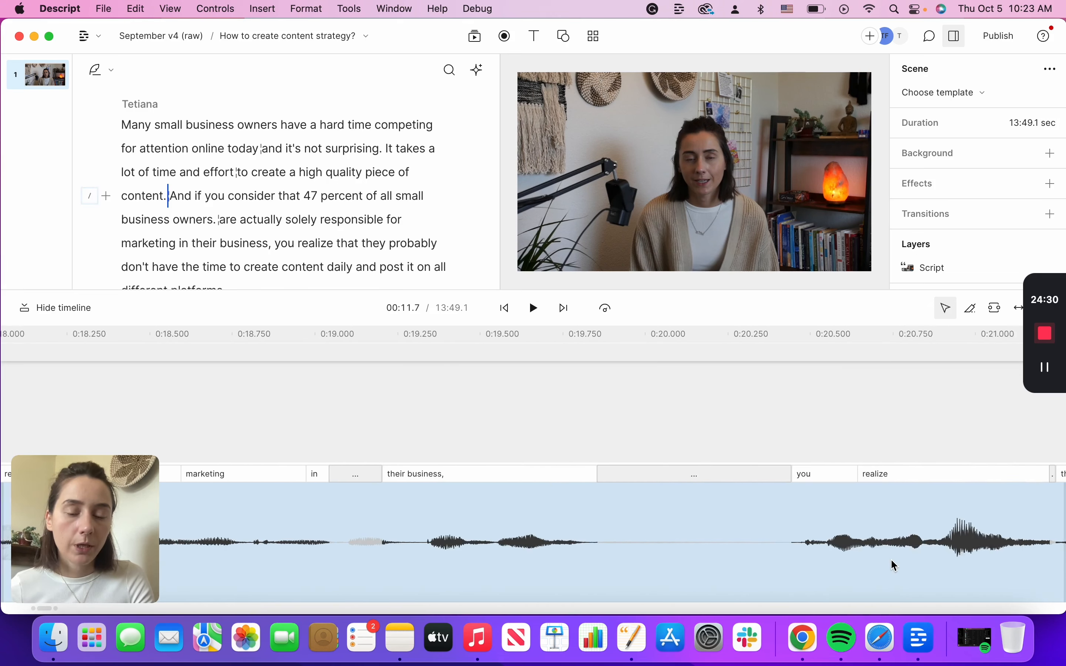
left_click(776, 473)
left_click(769, 544)
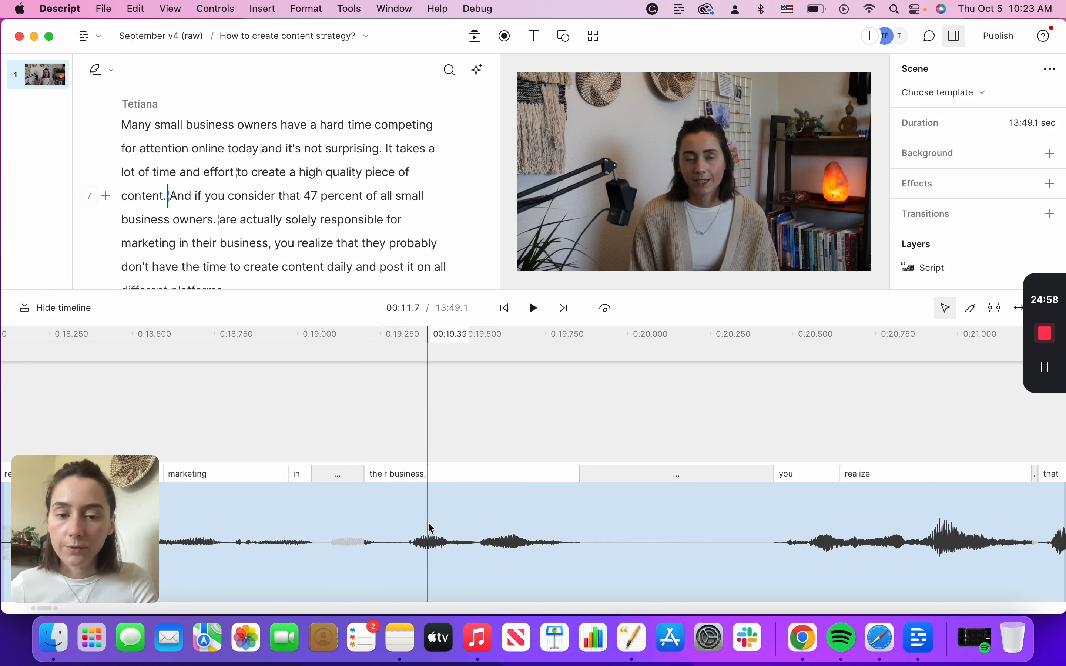
left_click_drag(774, 472, 603, 476)
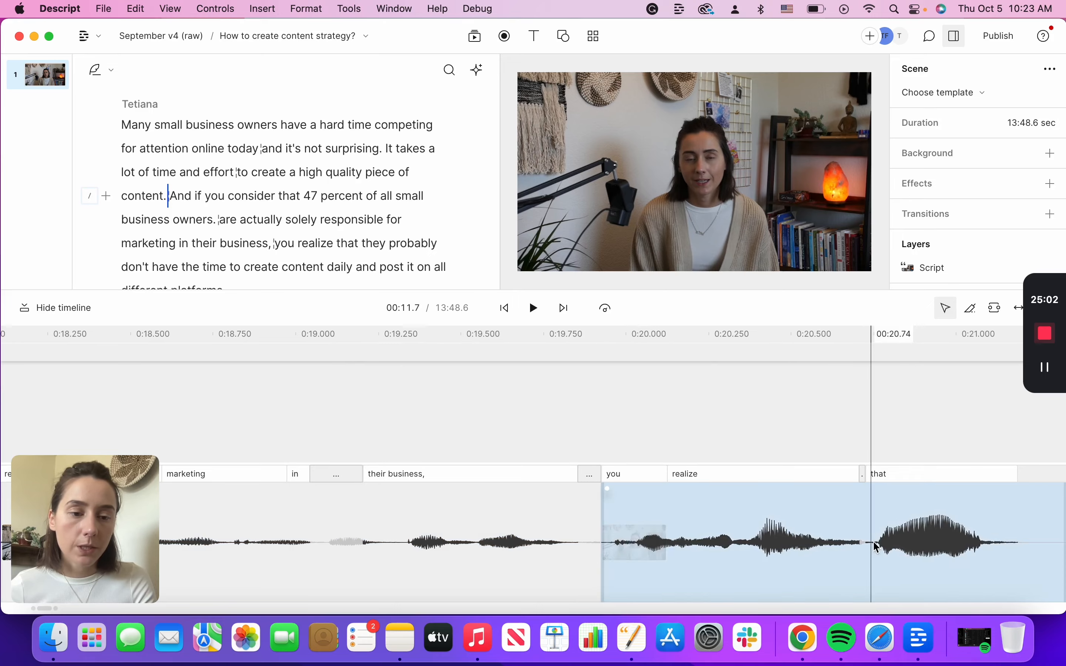
- Shorten the pause between "that" and "they" in the timeline by pulling the word "they" close to "that"
scroll(874, 542, "right", 9)
left_click_drag(683, 475, 598, 478)
scroll(883, 513, "right", 8)
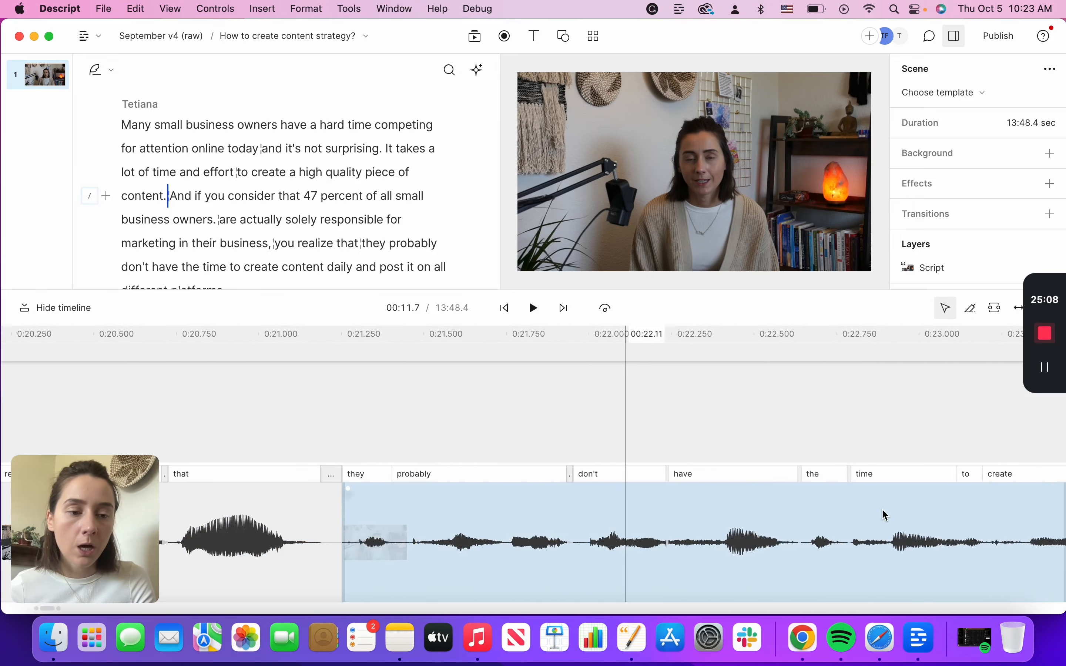
scroll(886, 514, "right", 5)
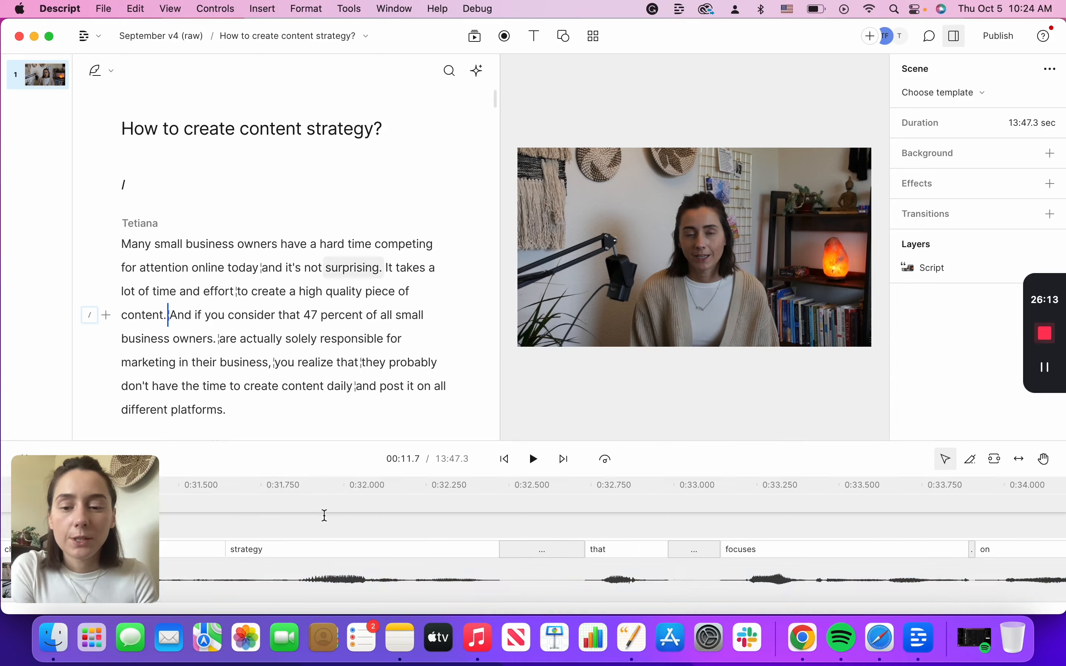
- Review the opening paragraphs of the edited transcript and place the playhead at the start of the "So creating an effective" paragraph
scroll(334, 575, "left", 15)
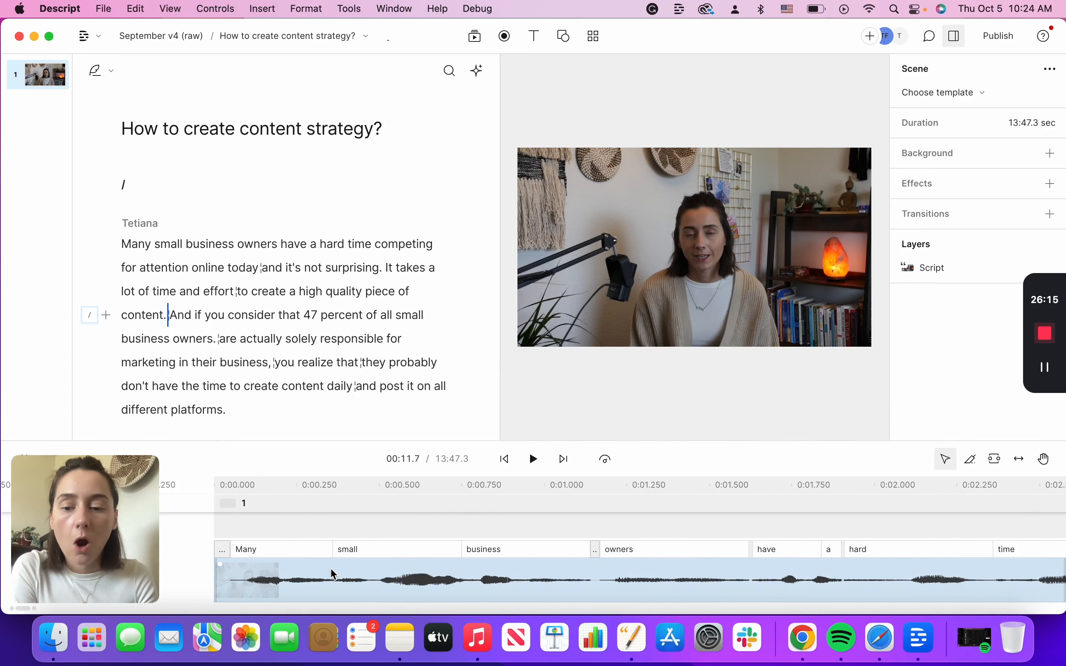
scroll(346, 335, "down", 4)
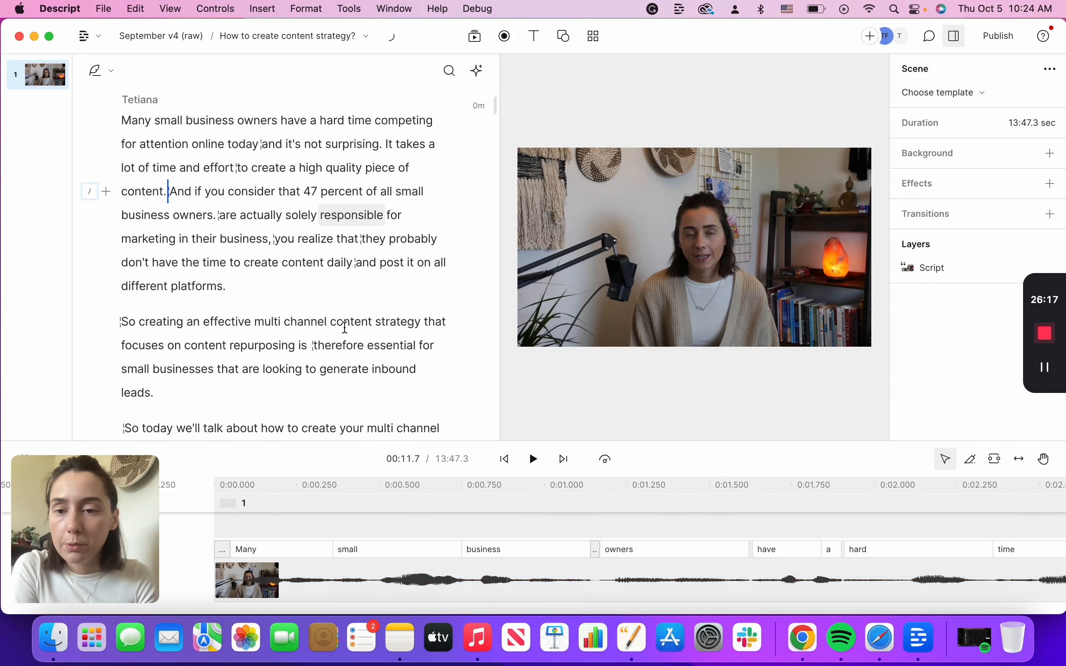
scroll(346, 328, "up", 4)
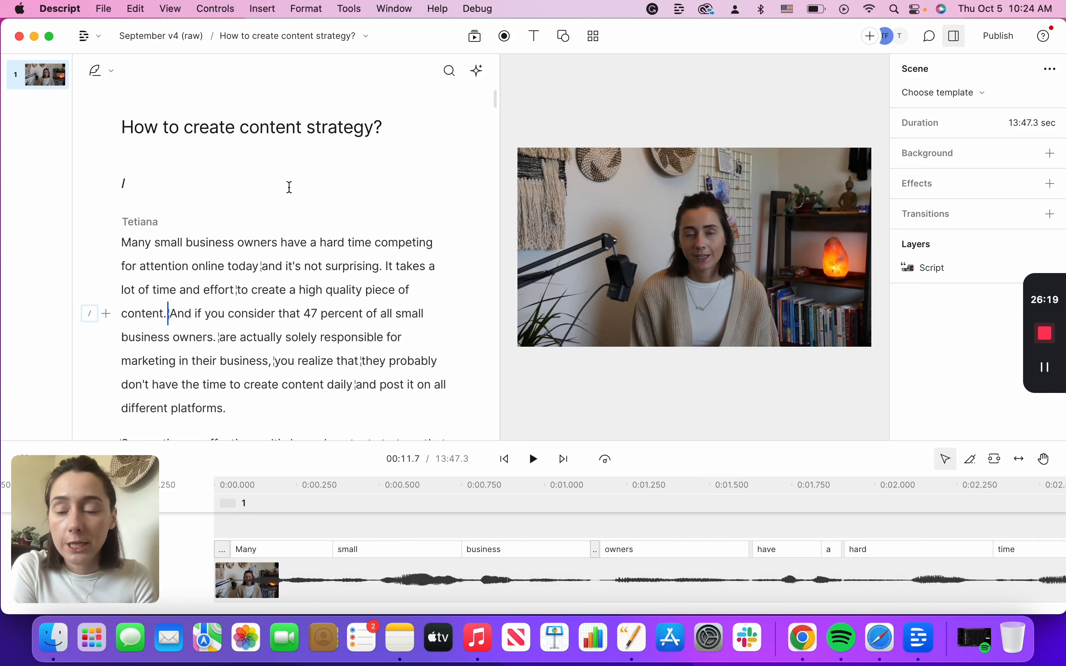
scroll(290, 188, "down", 5)
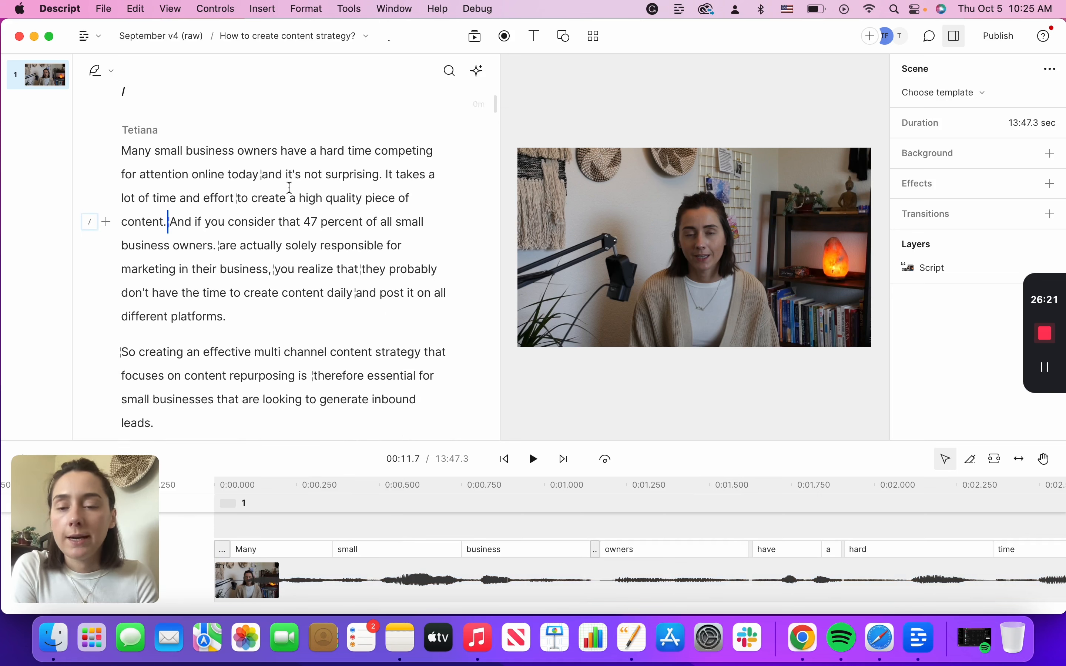
scroll(325, 287, "up", 2)
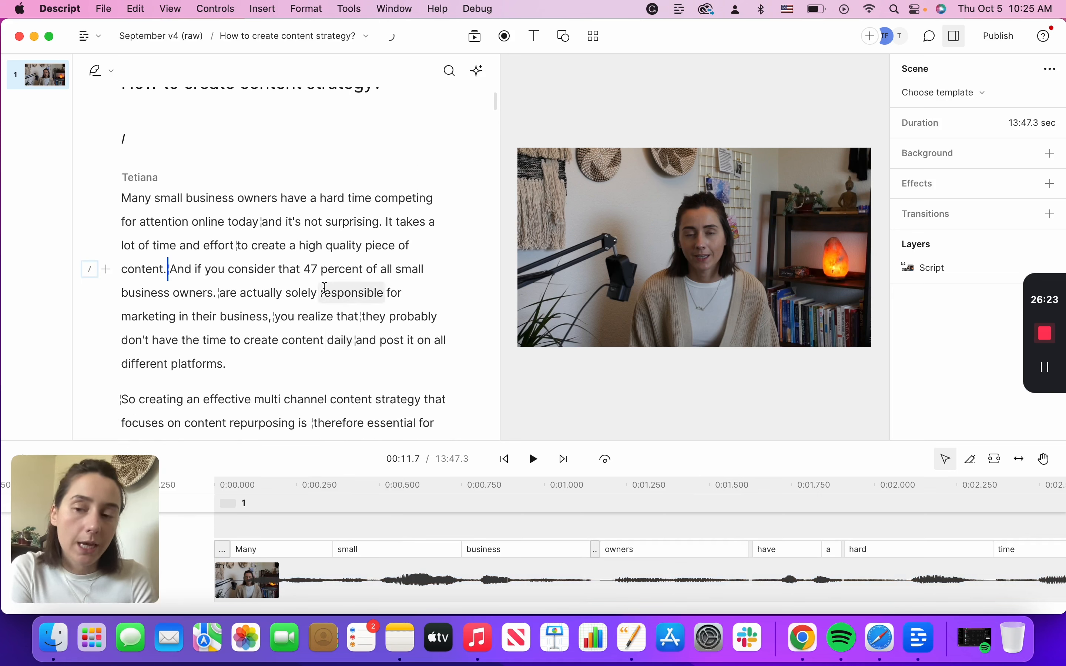
left_click(266, 369)
scroll(255, 361, "up", 2)
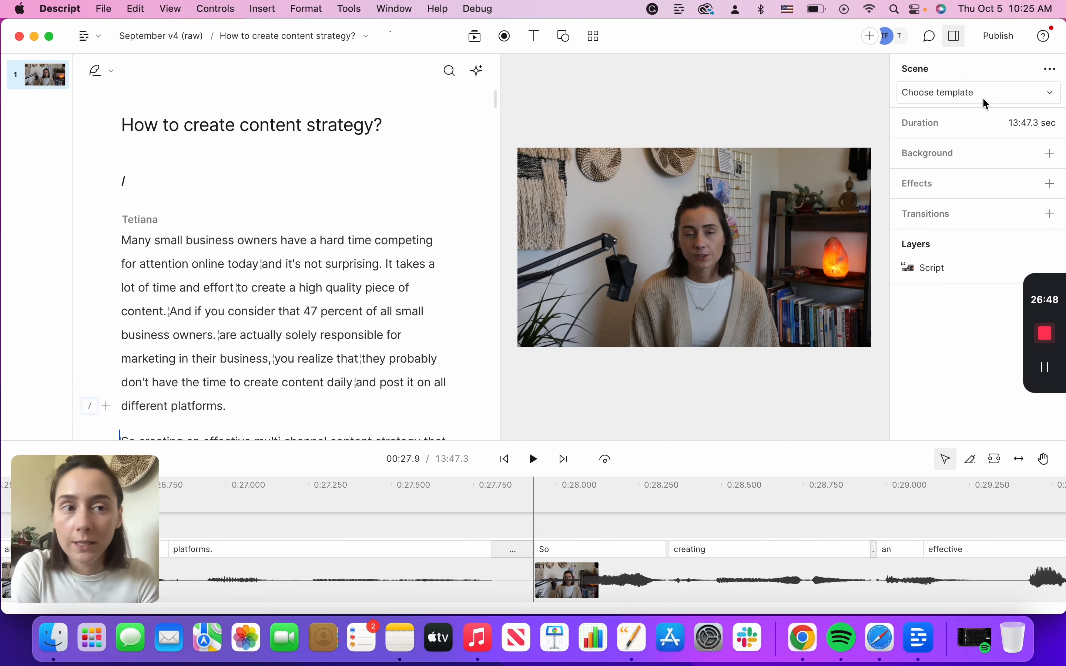
- Examine the video, audio format and transcript export options, and close the export settings without exporting
left_click(998, 43)
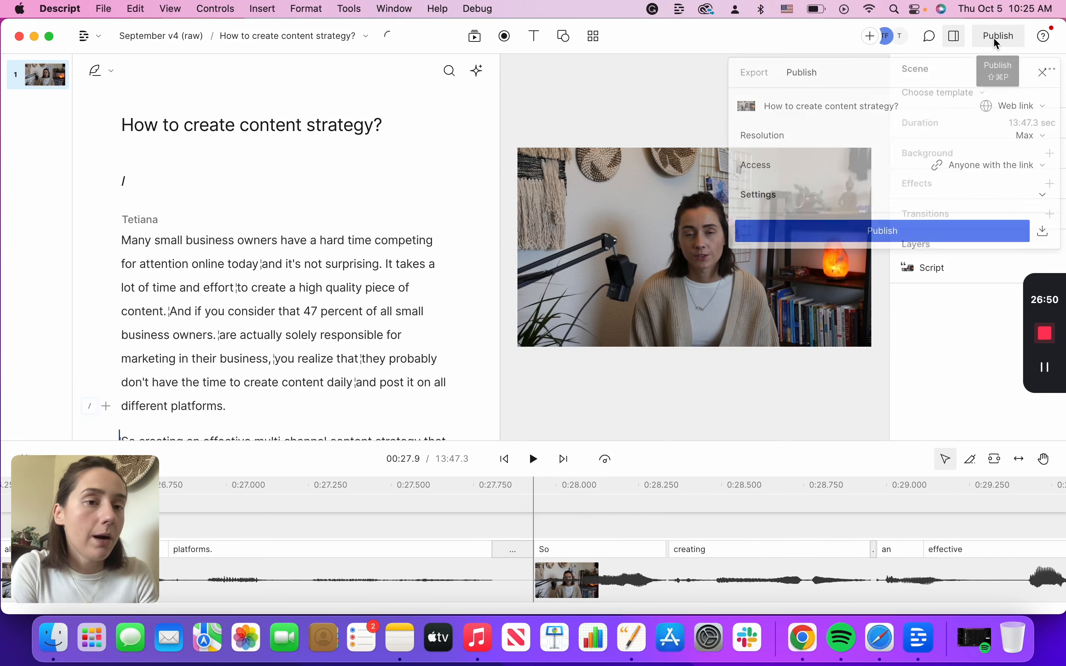
left_click(753, 75)
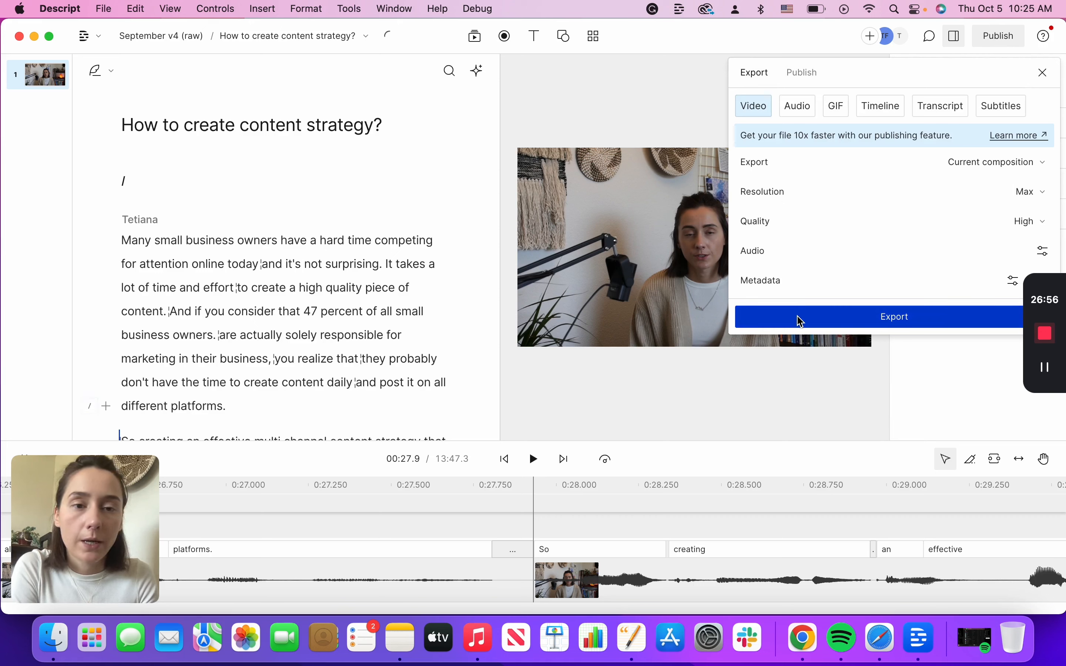
left_click(795, 109)
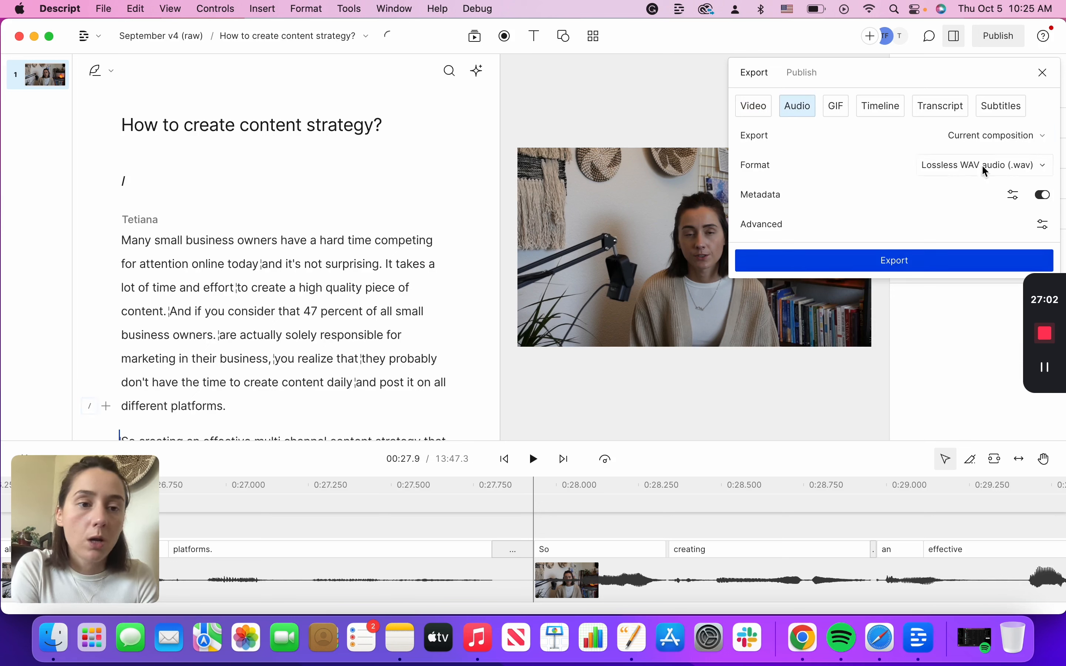
left_click(1047, 168)
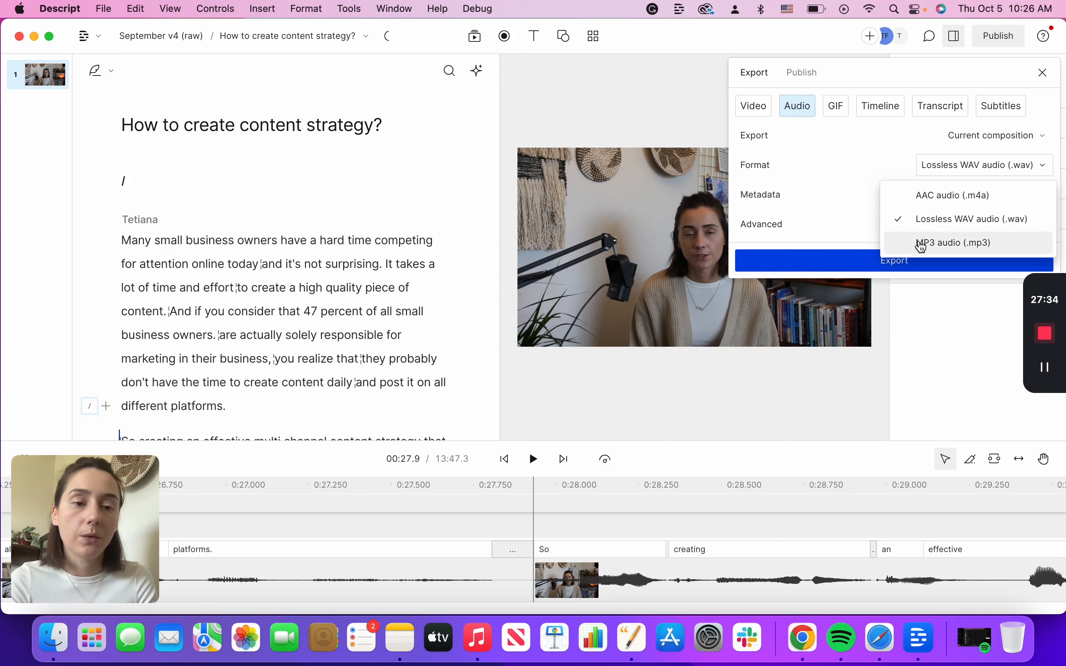
left_click(873, 159)
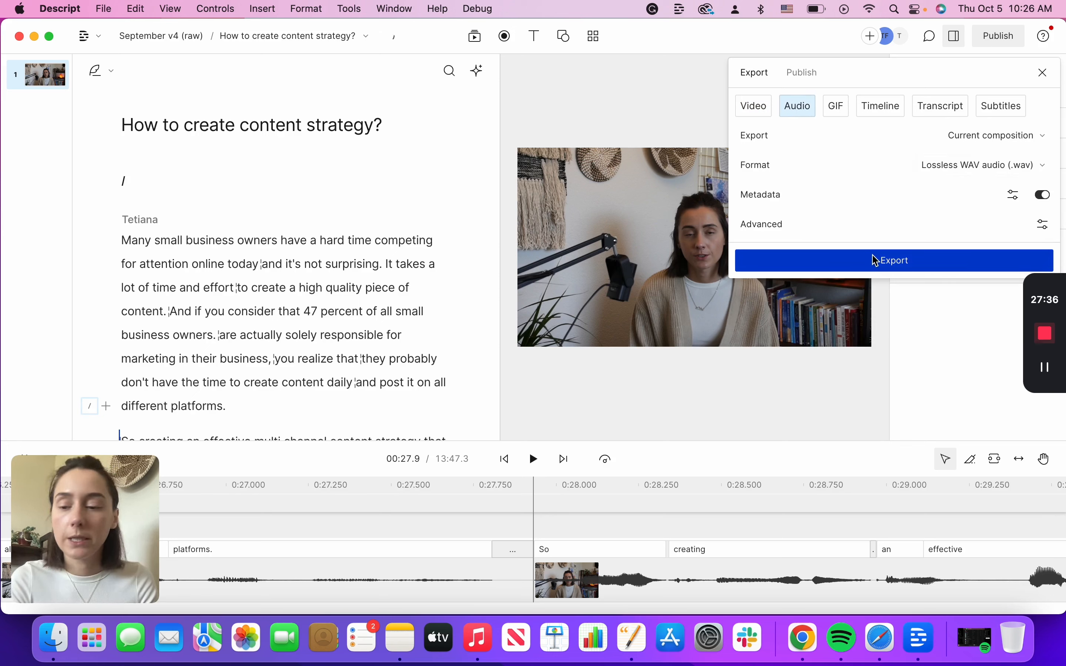
left_click(945, 111)
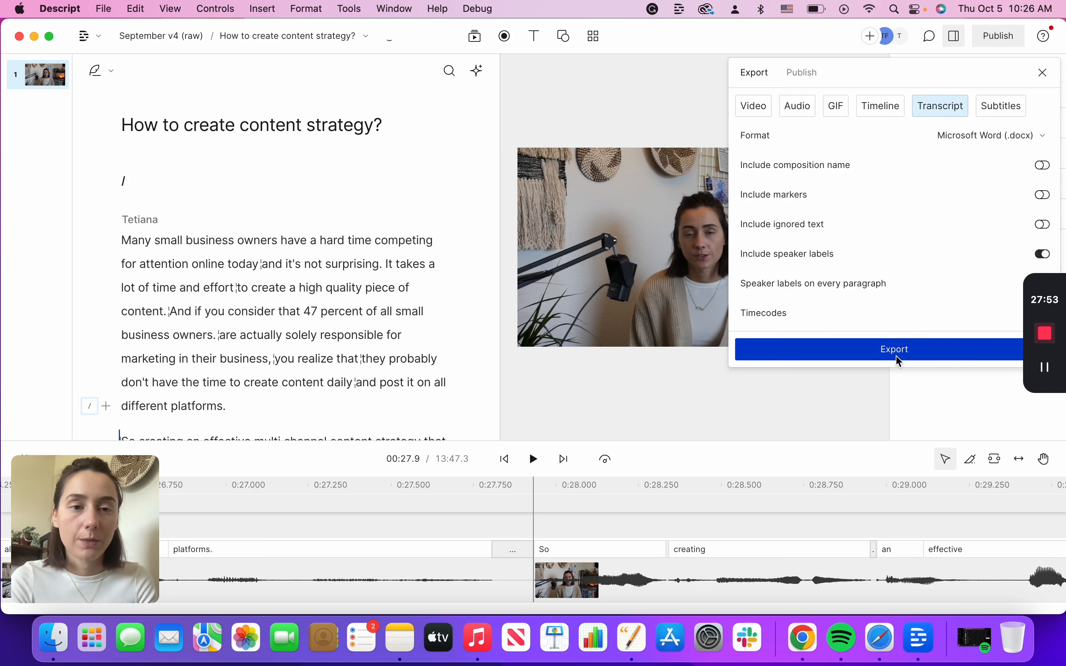
left_click(1044, 72)
- Enlarge the timeline area to about half of the window height
scroll(334, 340, "down", 2)
scroll(335, 342, "up", 3)
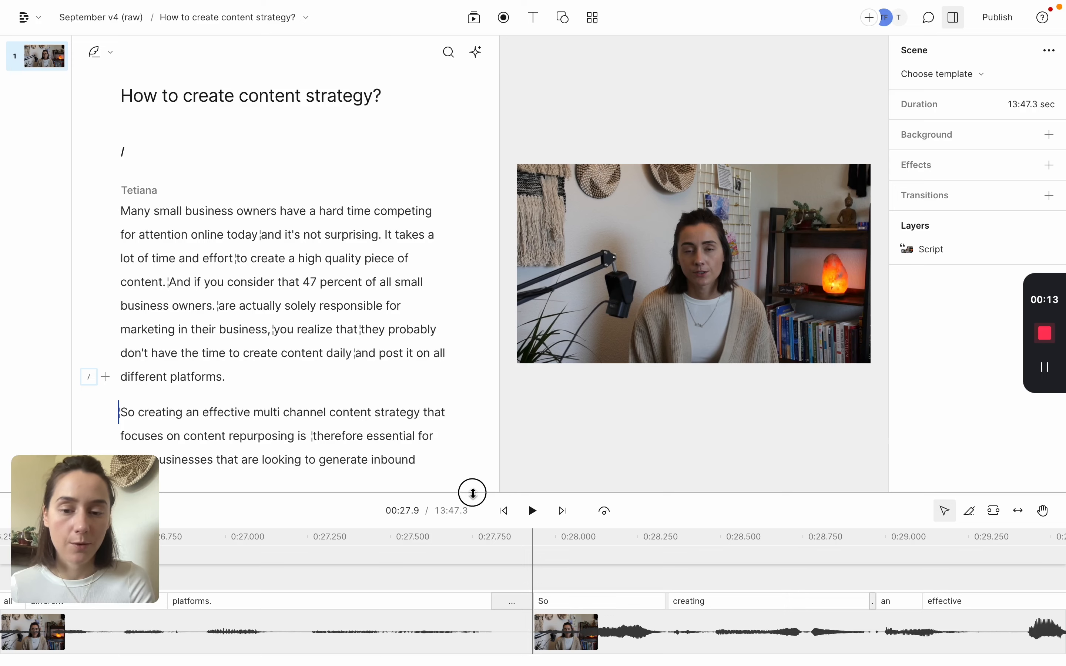
left_click_drag(473, 493, 473, 441)
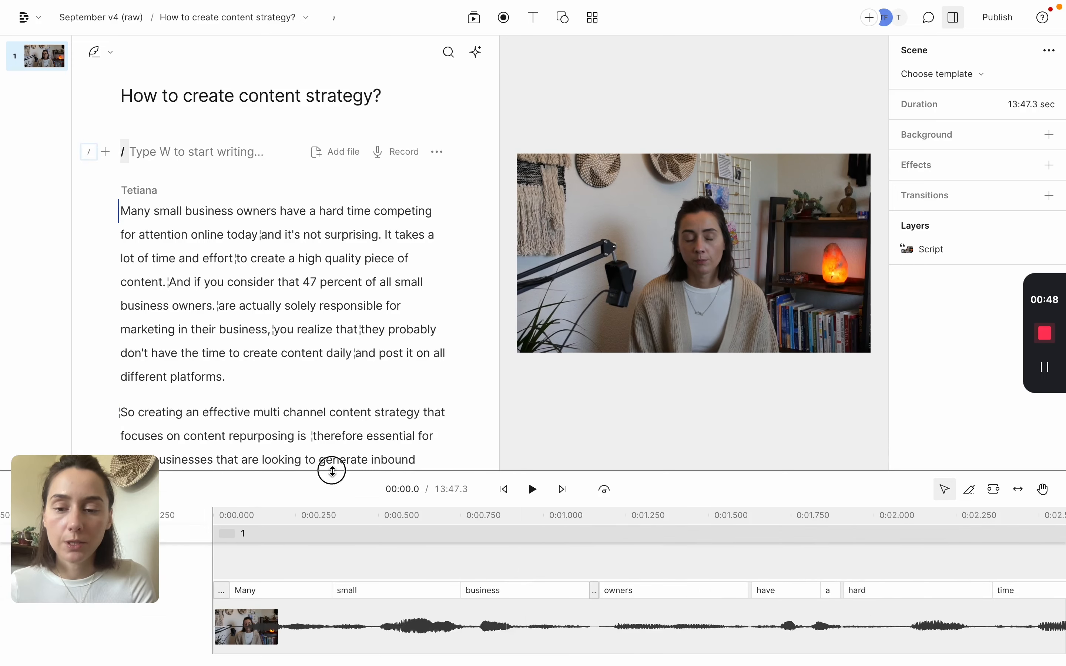
left_click_drag(332, 471, 336, 329)
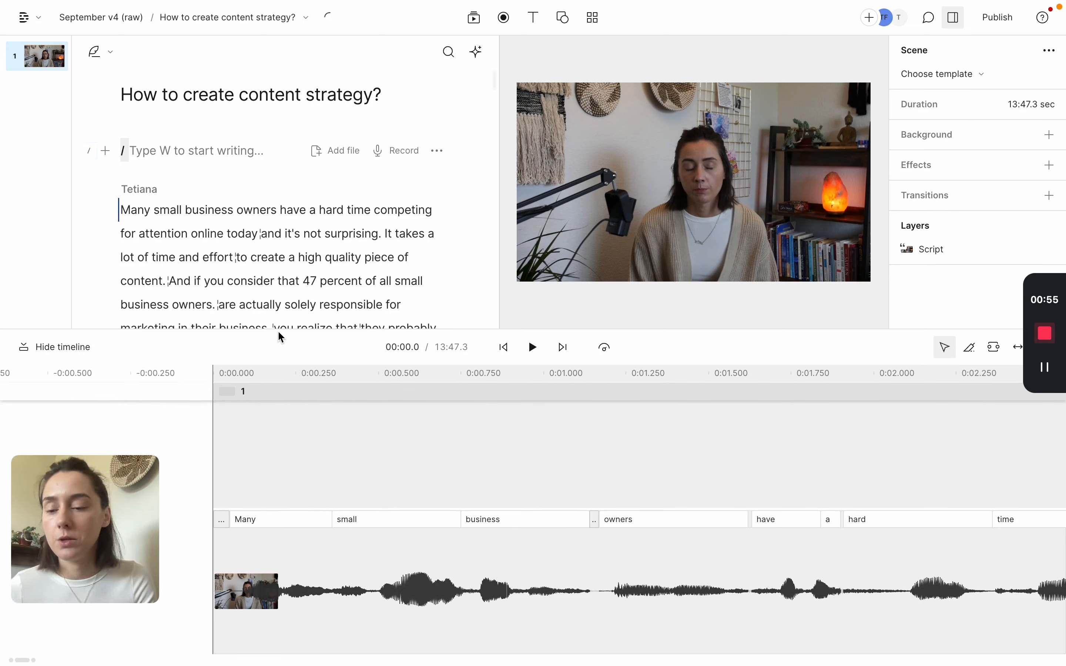
- Insert the stock music track "Sunny Morning (Instrumental)" at the beginning of the script, before "Many small business owners"
left_click(106, 150)
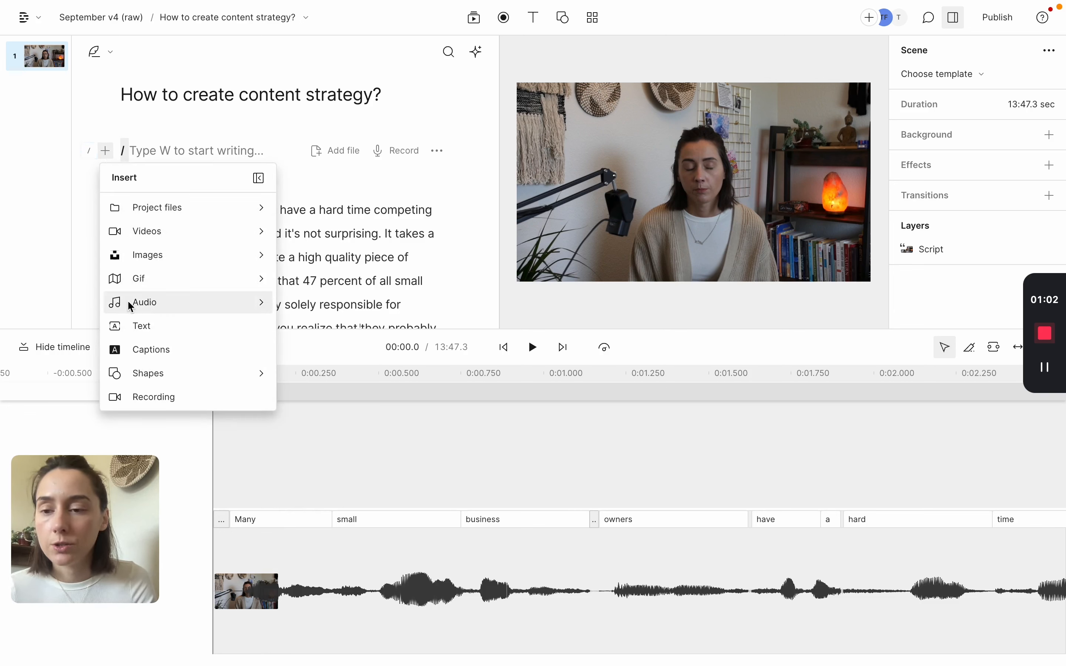
left_click(160, 303)
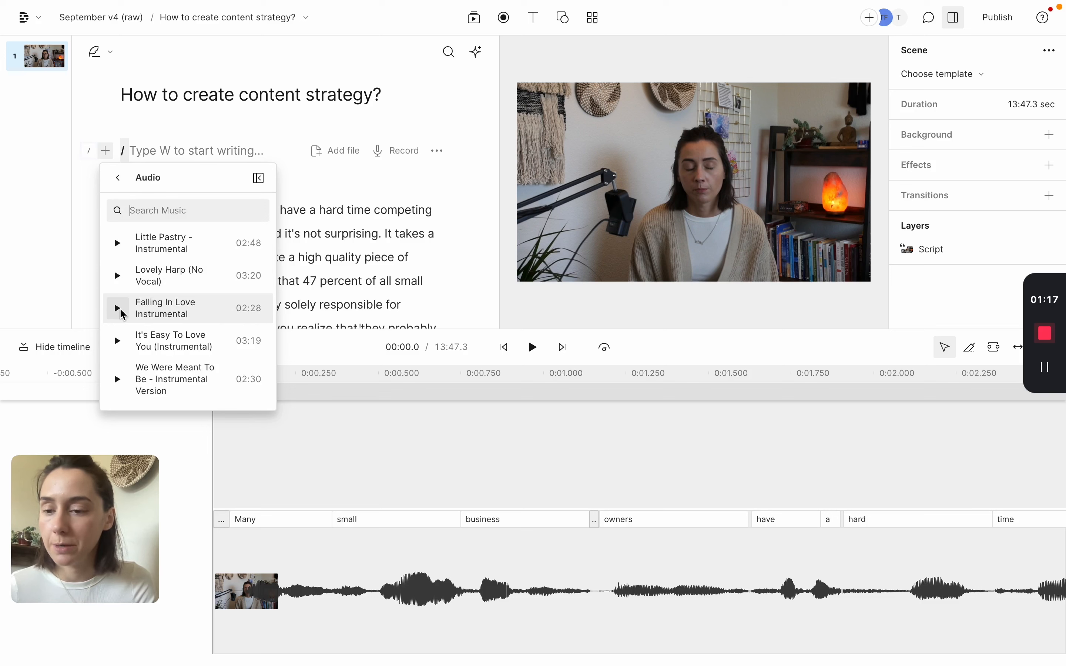
scroll(116, 339, "down", 3)
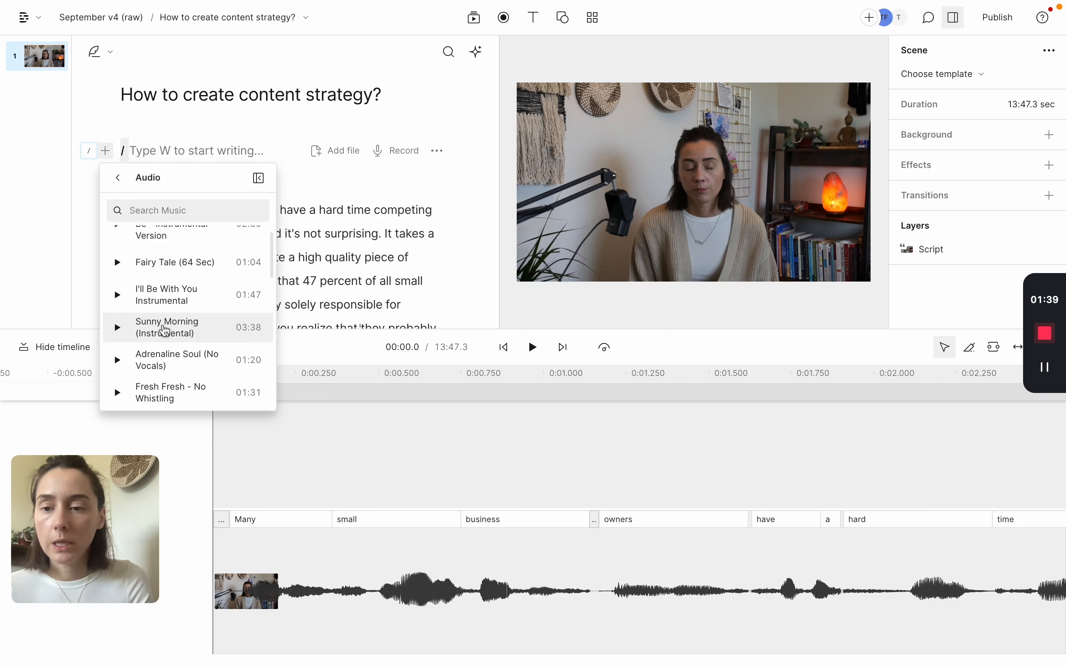
left_click(165, 328)
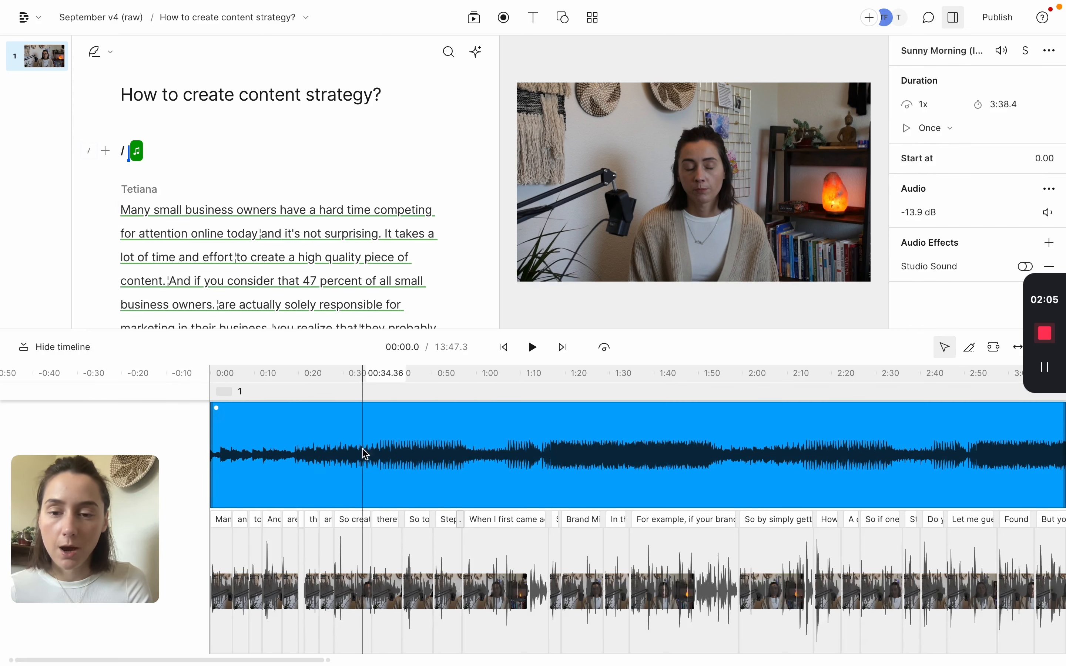
- Play the video from the very beginning to check how the music sounds under the voice
left_click(208, 393)
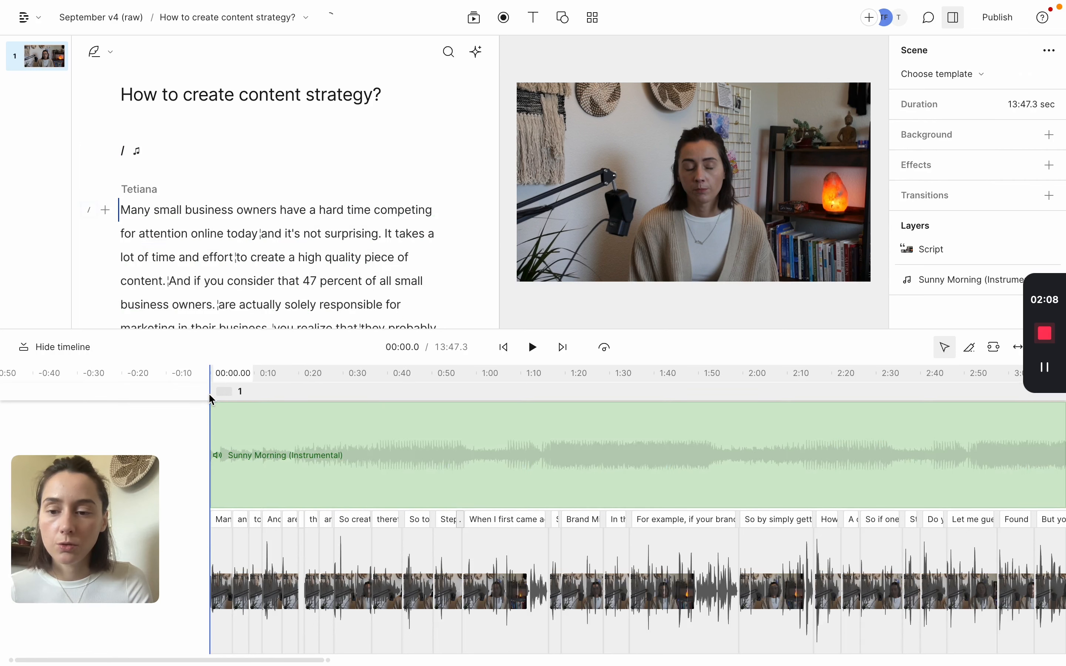
left_click(533, 348)
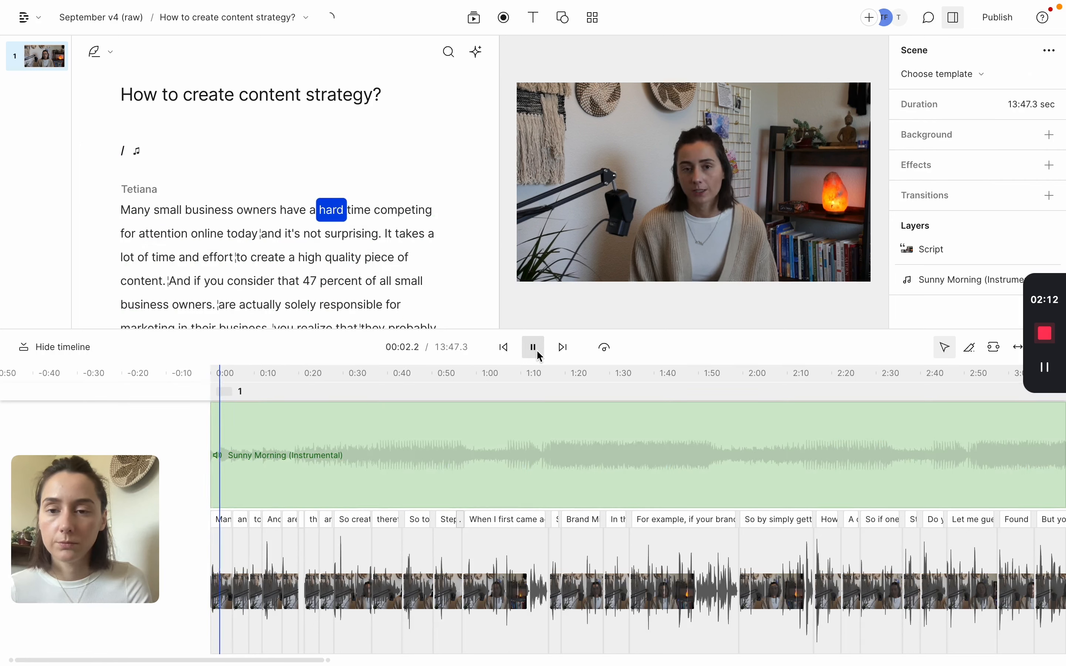
- Stop playback and set the volume of the Sunny Morning music track to -27 dB
left_click(534, 350)
left_click(446, 445)
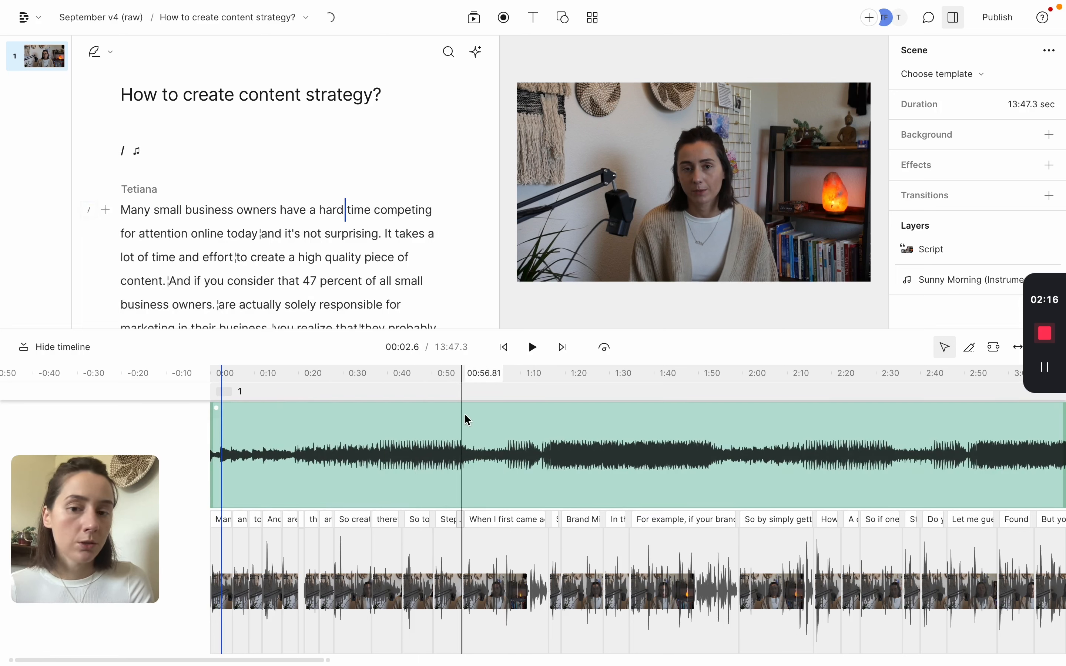
left_click(374, 431)
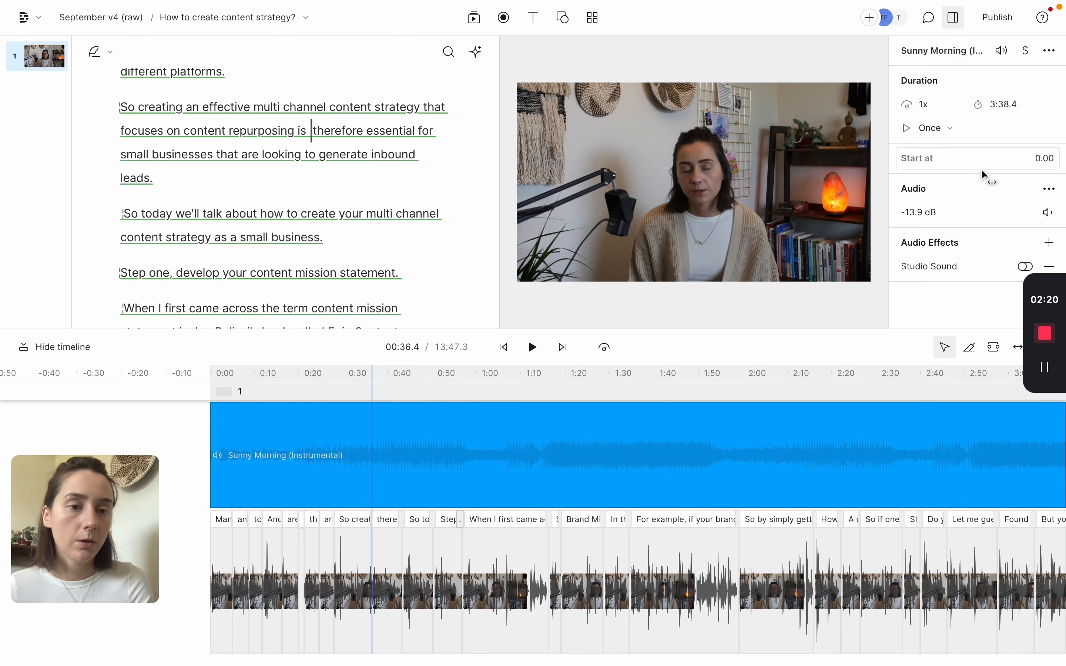
left_click(921, 212)
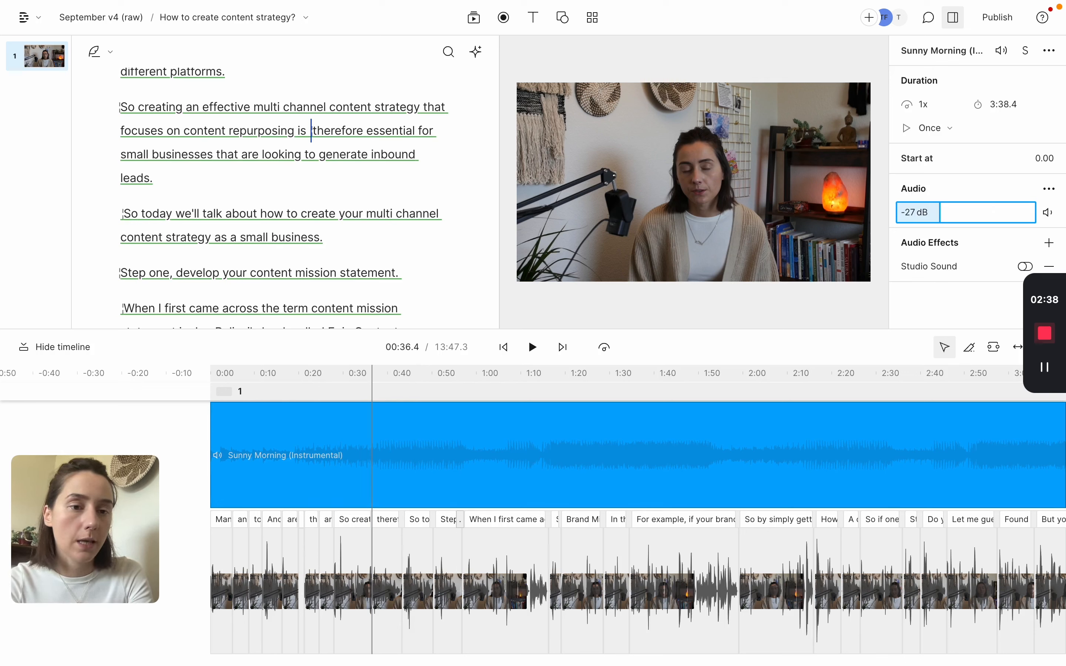
type("-27")
key("Return")
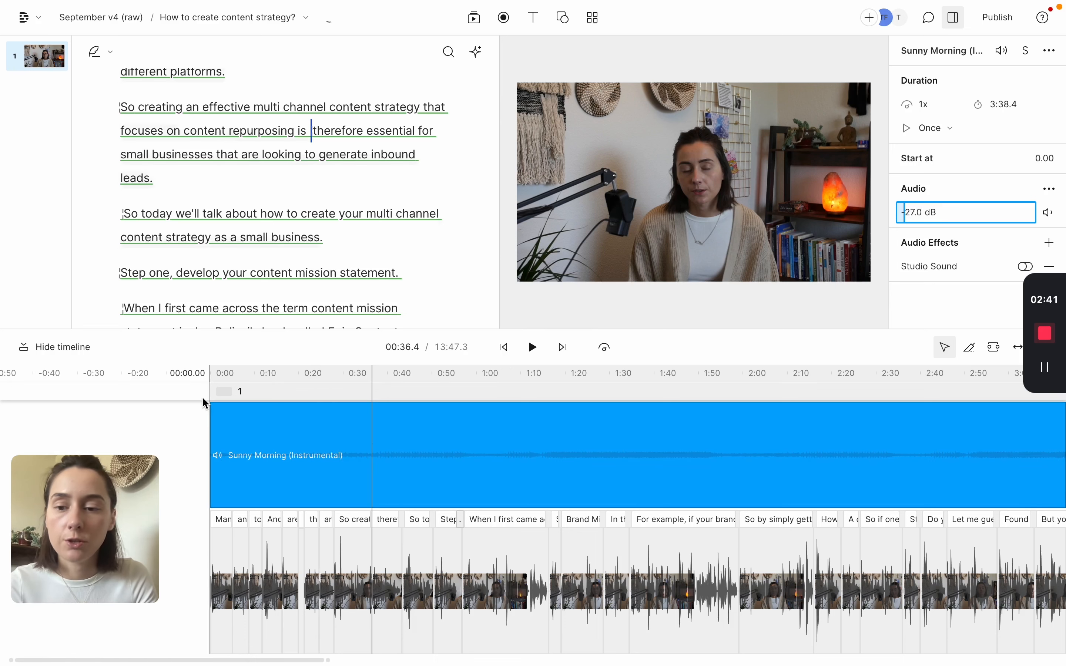
- Play the opening from the very start to check the quieter music against the voice
left_click(210, 391)
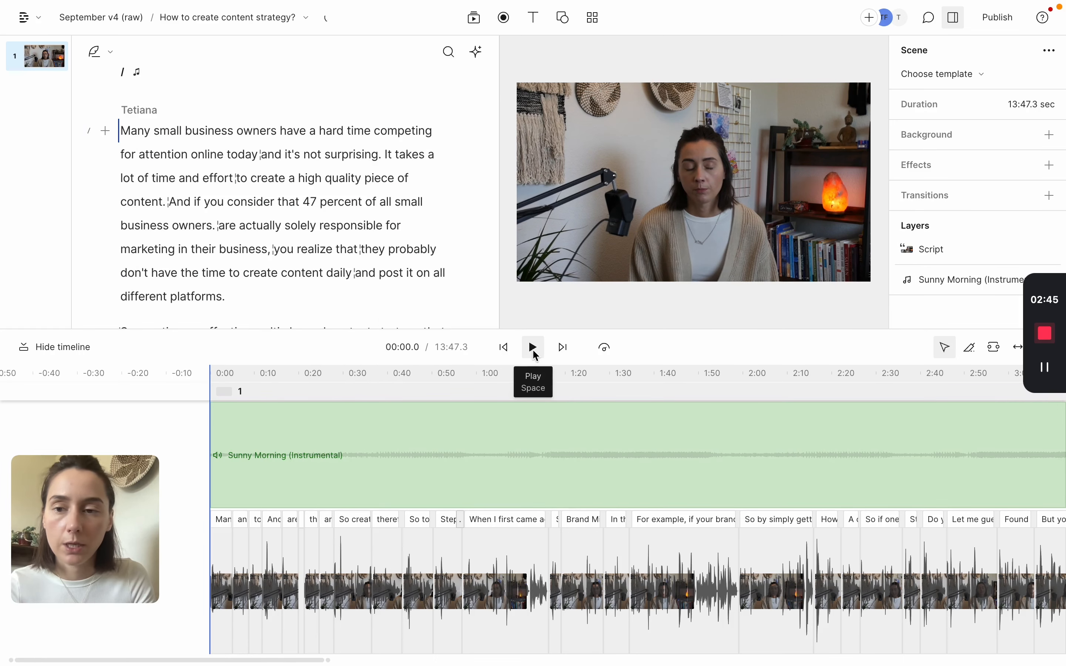
left_click(533, 348)
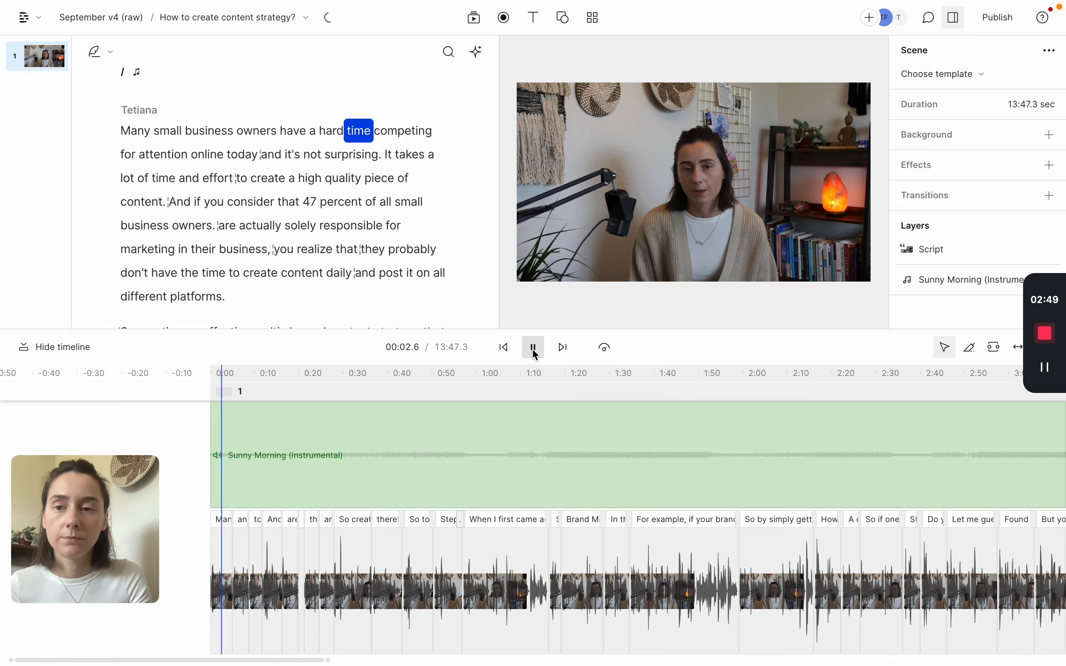
left_click(534, 352)
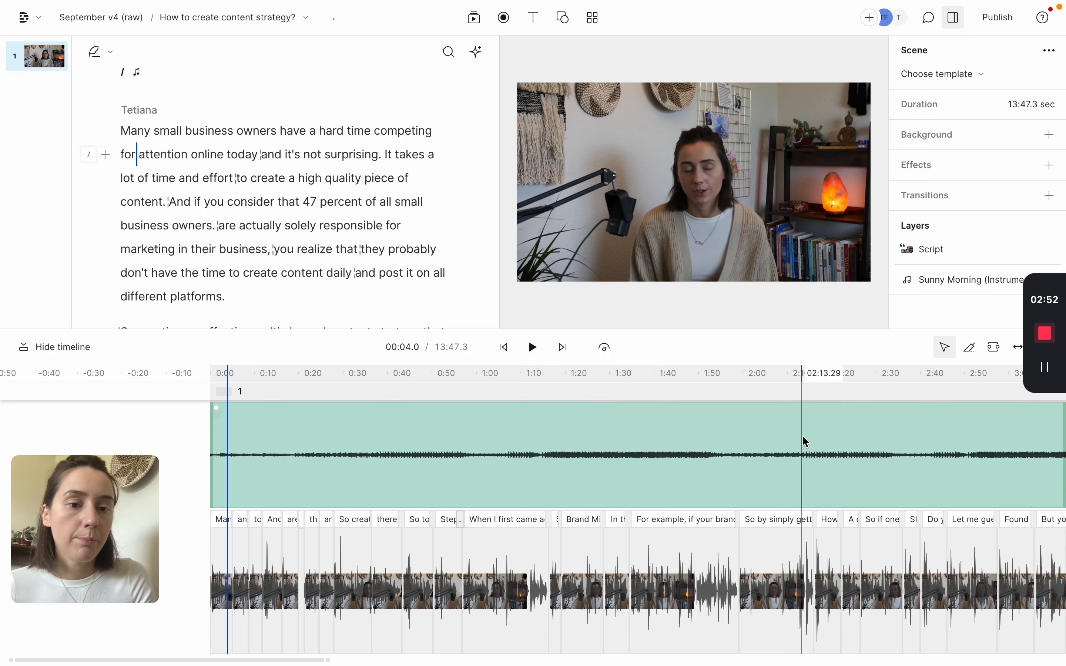
- Set the Sunny Morning track's volume to -29 dB and add a fade-in of about 20 seconds at its beginning
left_click(731, 439)
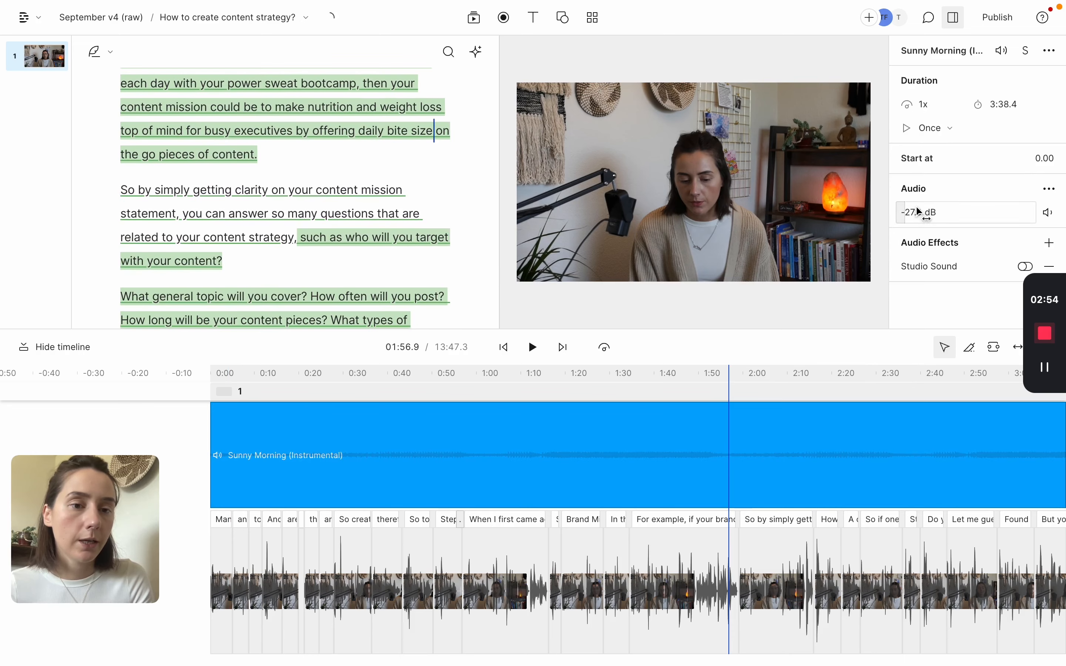
left_click(923, 212)
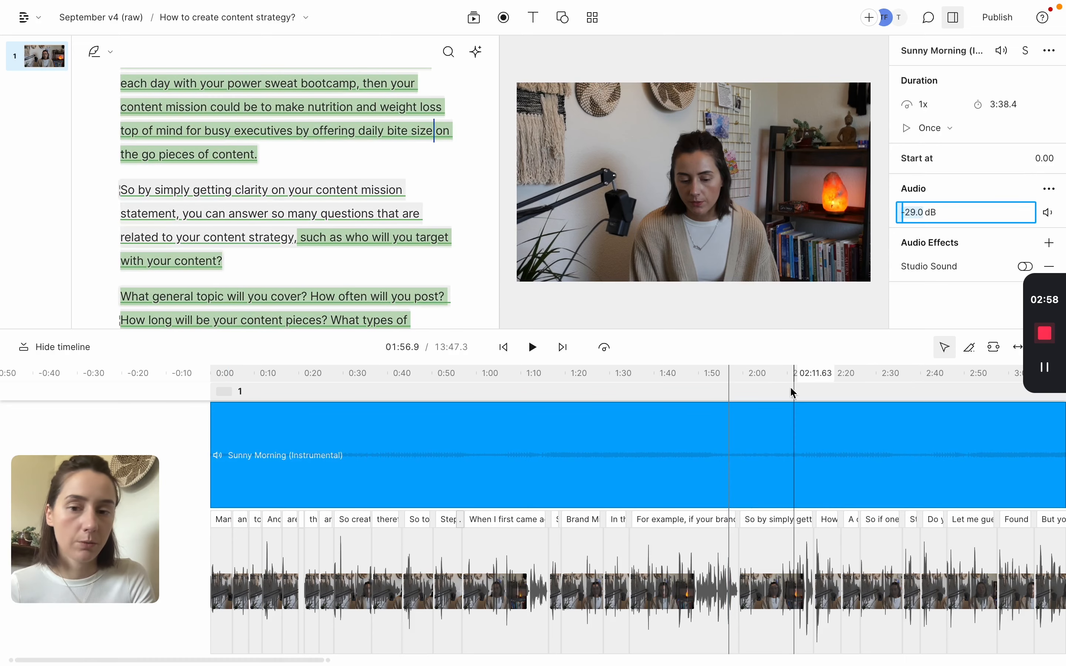
left_click(210, 411)
mouse_move(215, 416)
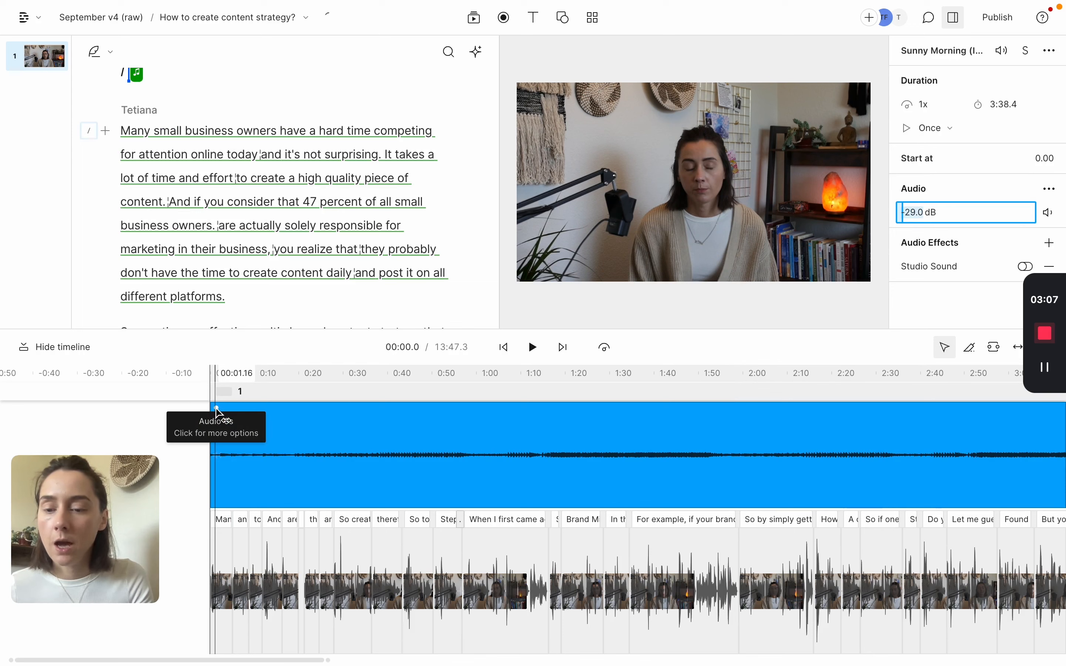
mouse_move(217, 411)
left_mouse_down()
mouse_move(270, 409)
mouse_move(222, 416)
left_mouse_up()
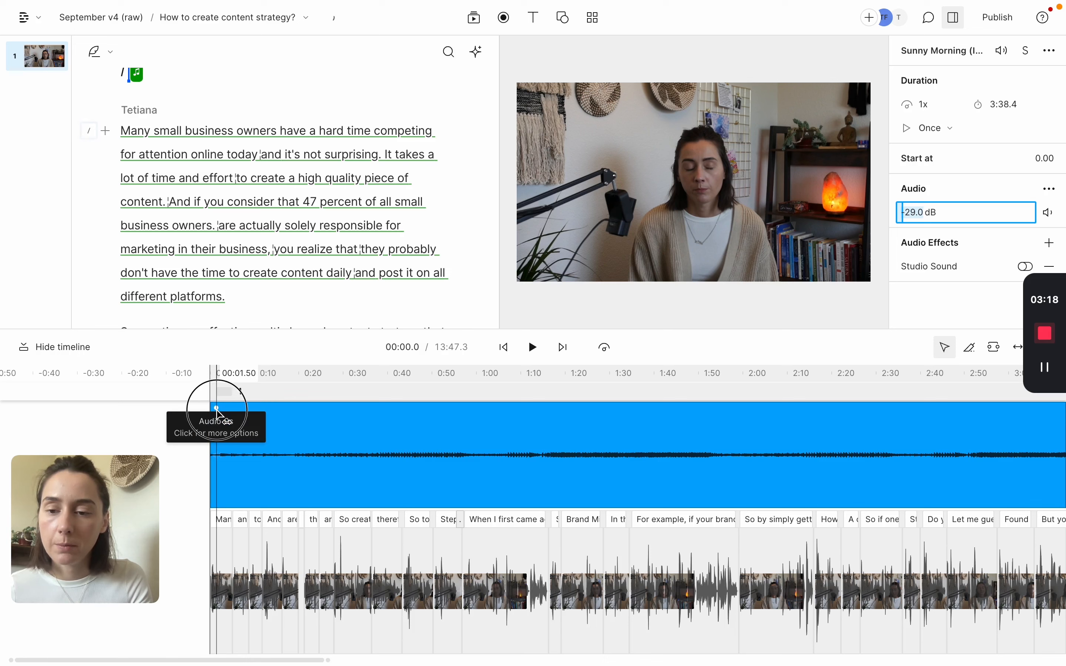
left_click_drag(217, 409, 310, 410)
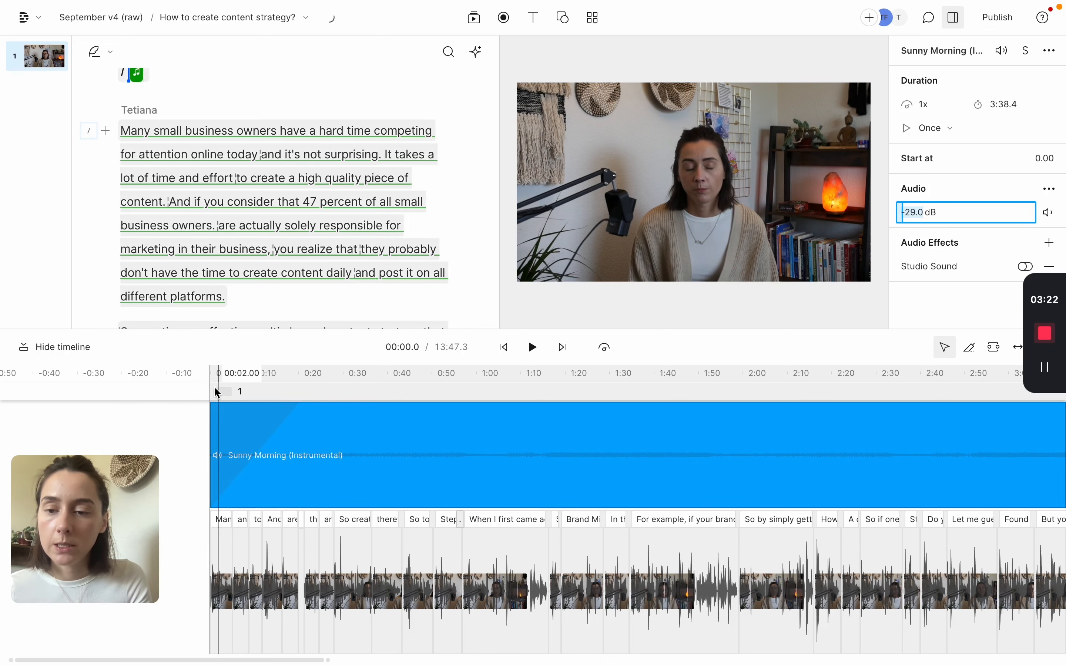
- Play the opening to hear the music's fade-in, then shorten the fade-in to about 8 seconds
left_click(212, 391)
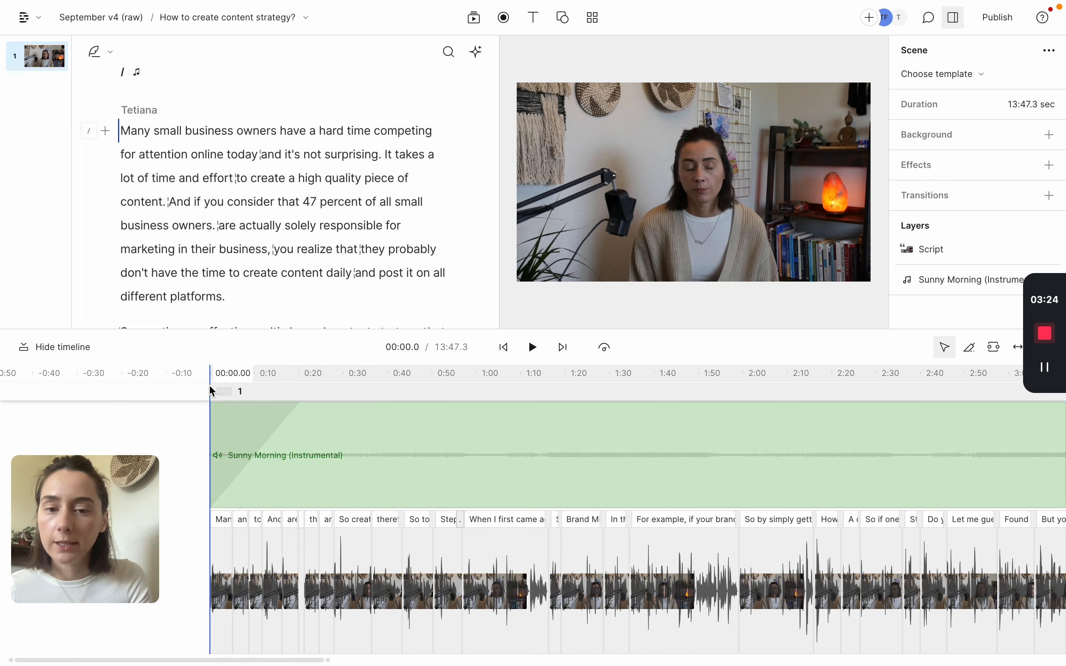
left_click(533, 350)
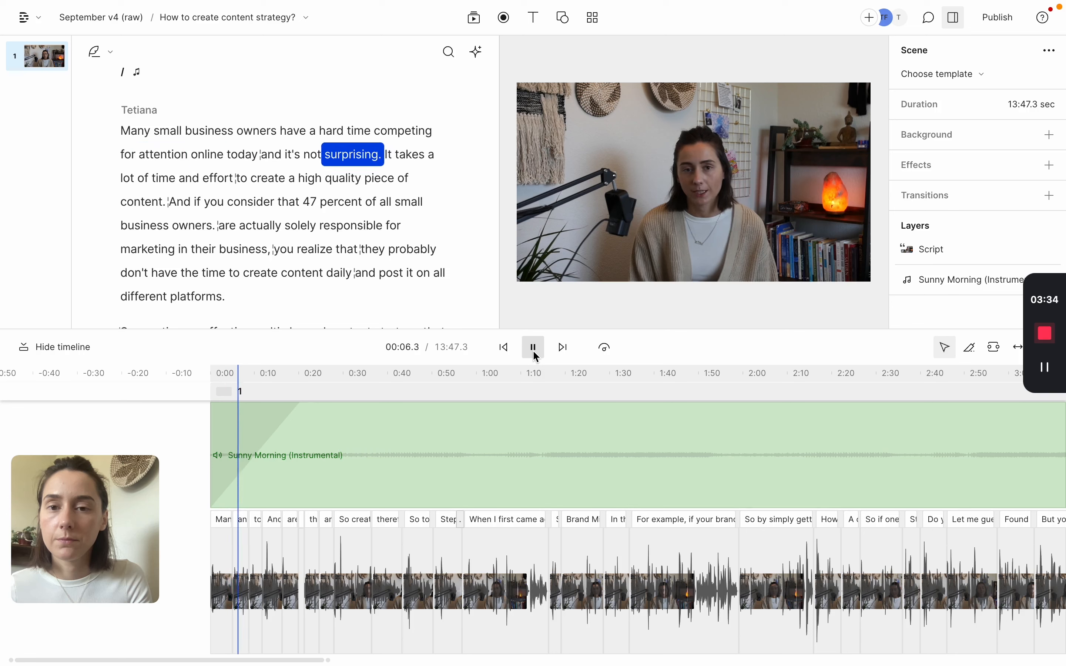
left_click(535, 355)
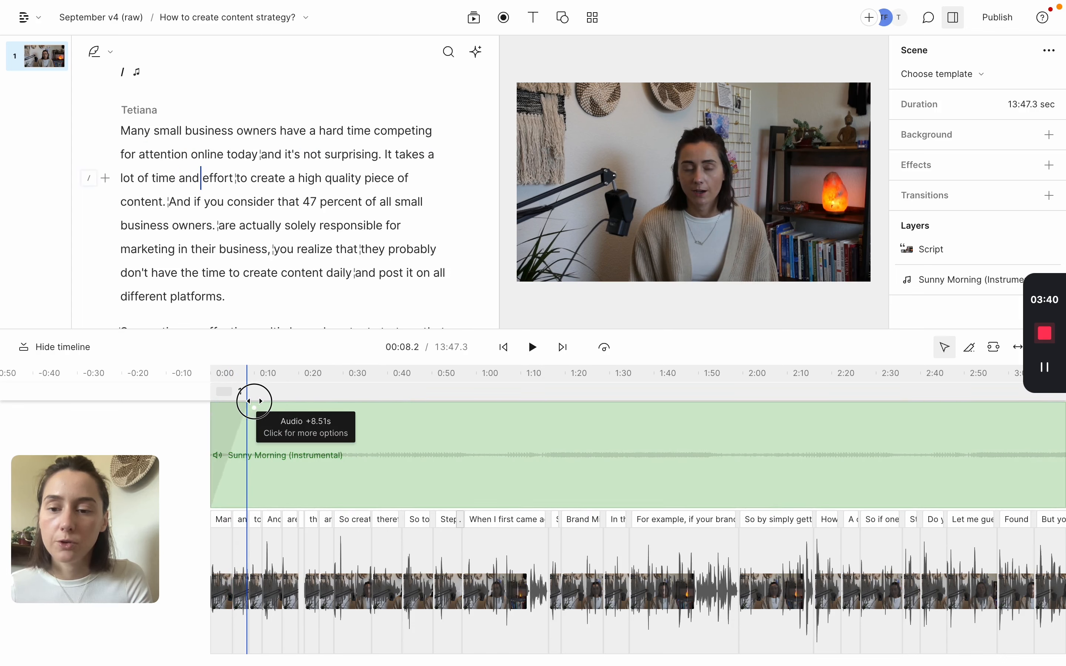
- Replay the video from the beginning to check the shortened music fade-in
left_click(230, 391)
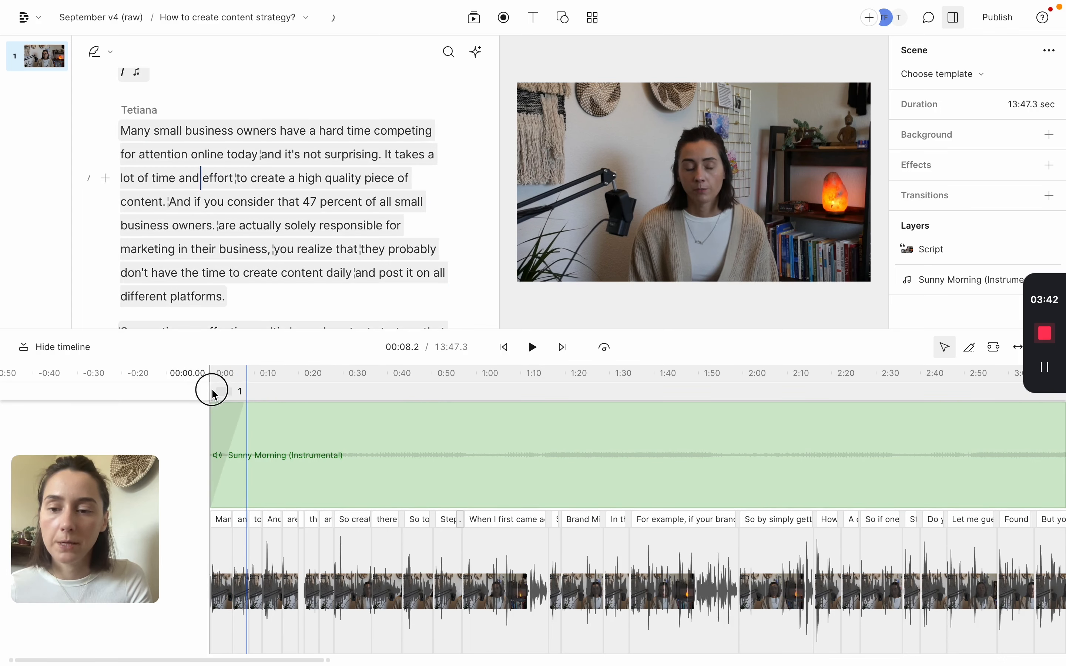
left_click(533, 347)
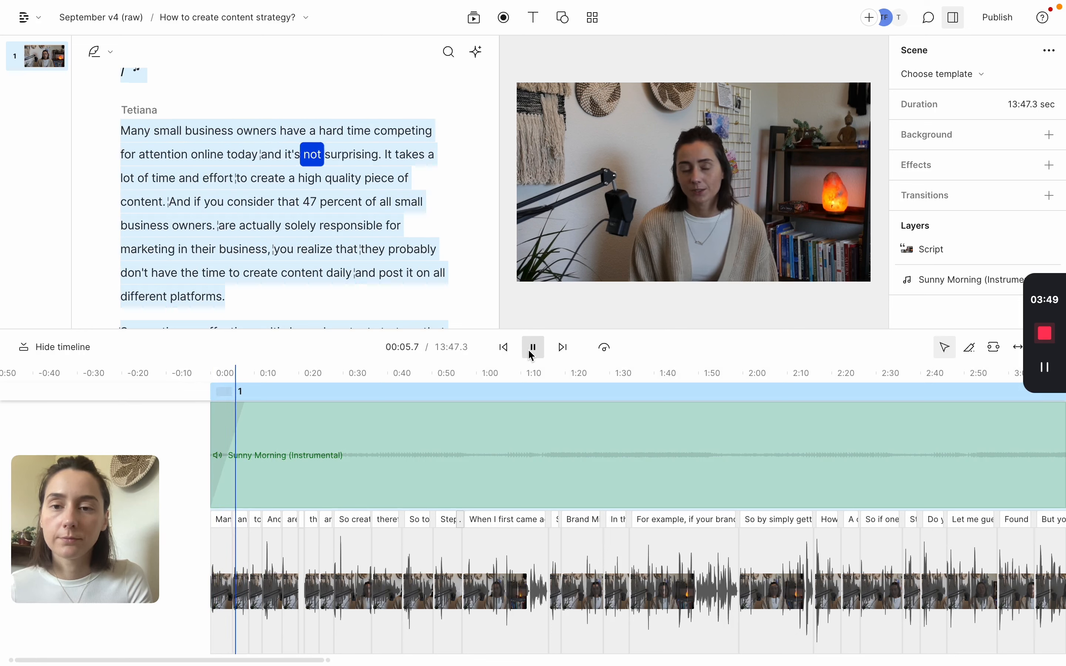
left_click(532, 349)
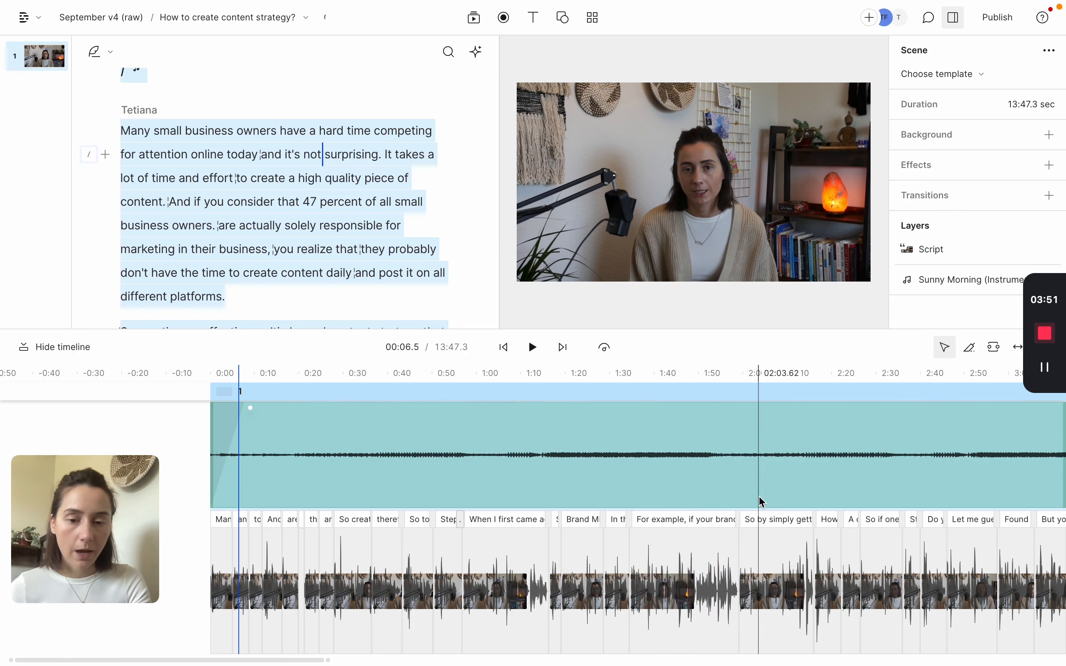
- Trim the end of the Sunny Morning track back to about 1:19, just before "Brand Mission Statement"
scroll(762, 502, "right", 3)
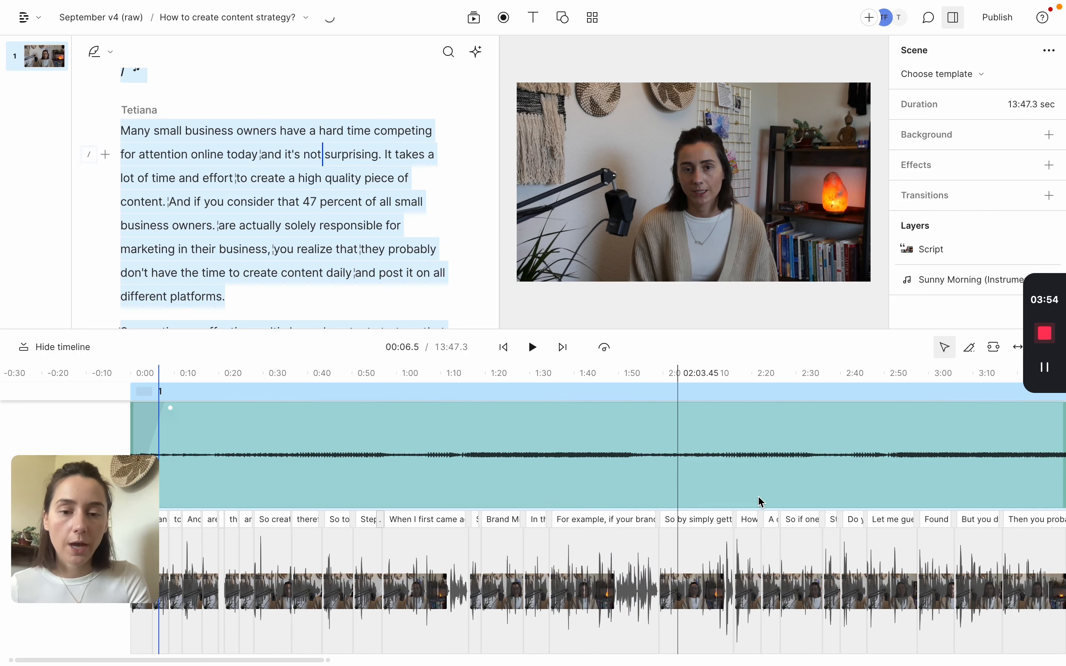
scroll(760, 502, "right", 9)
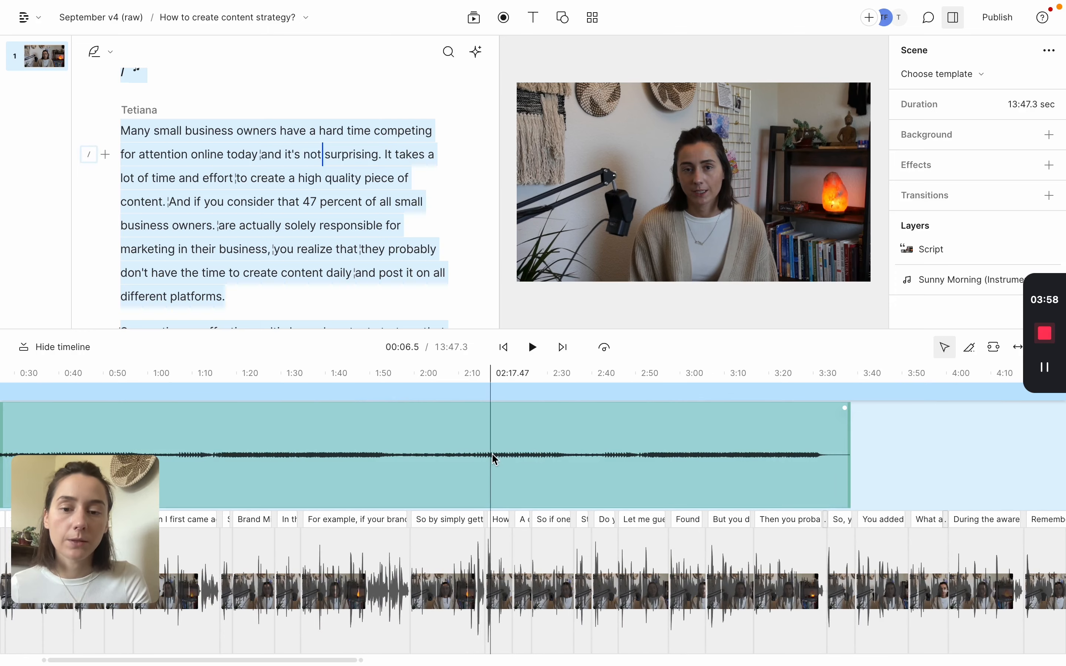
scroll(494, 458, "left", 8)
scroll(494, 458, "right", 3)
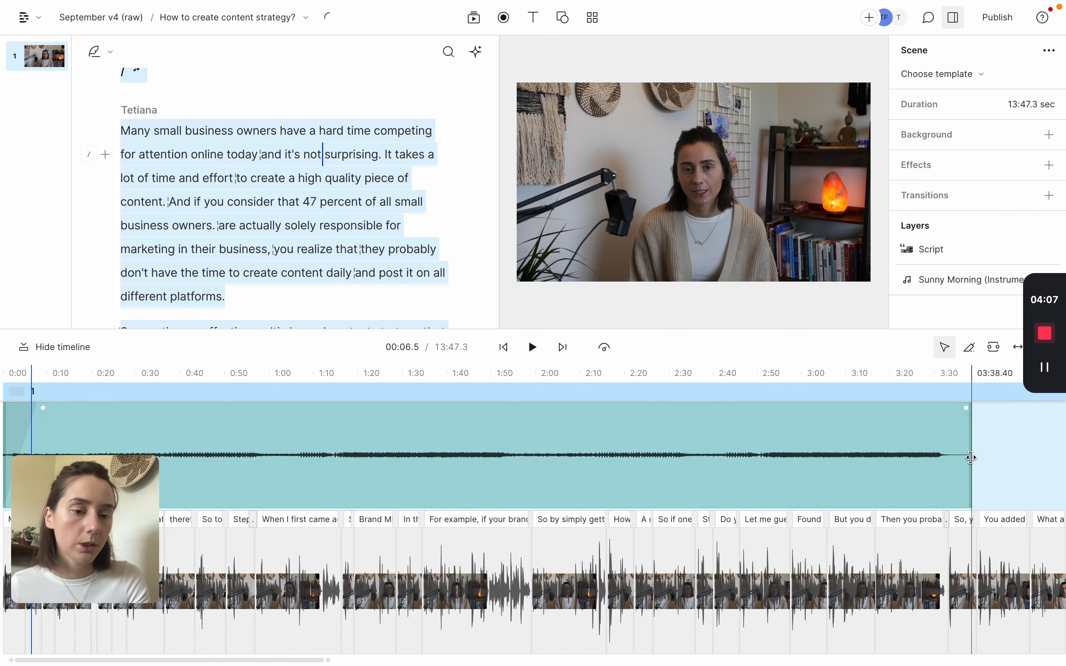
left_click_drag(971, 457, 354, 454)
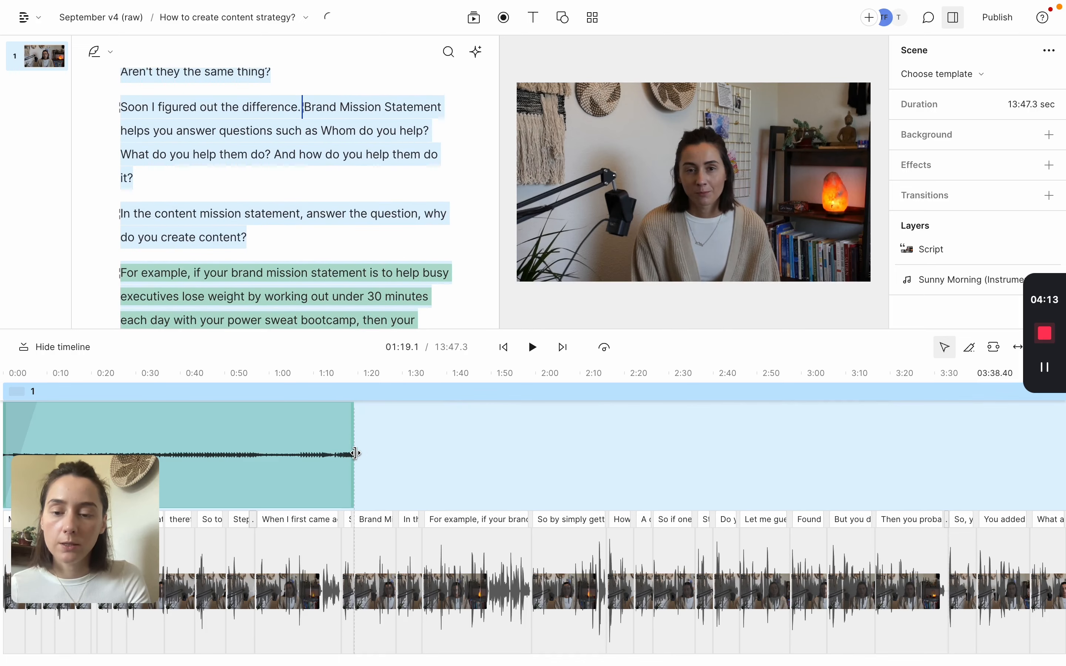
- Play the video around the trimmed end of the music to hear how it cuts off
scroll(400, 459, "left", 5)
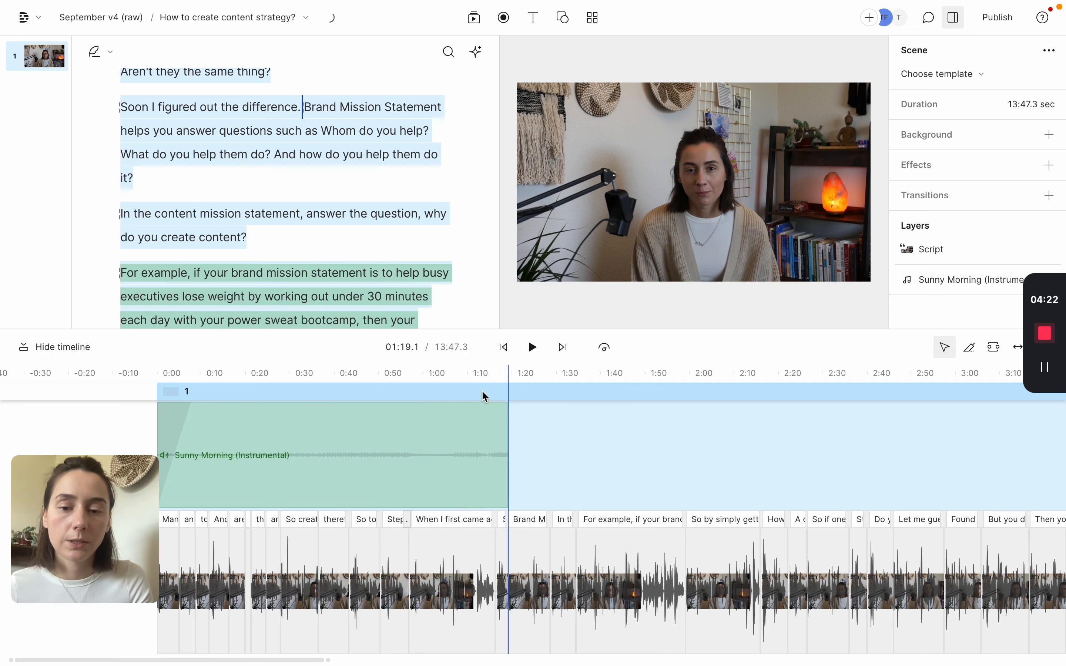
left_click(534, 348)
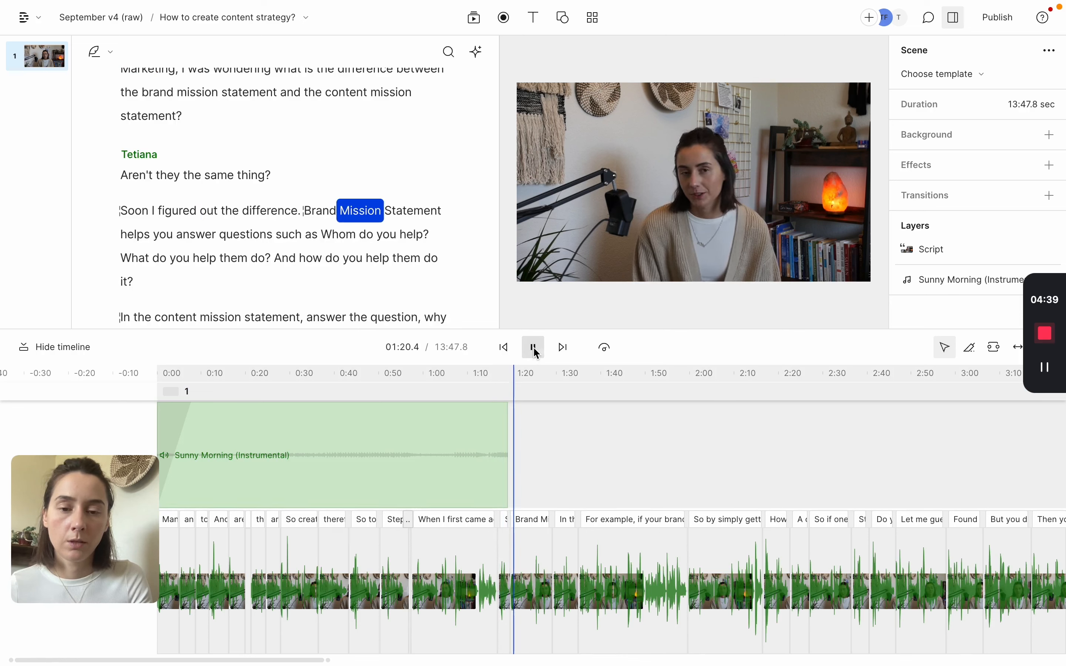
left_click(534, 348)
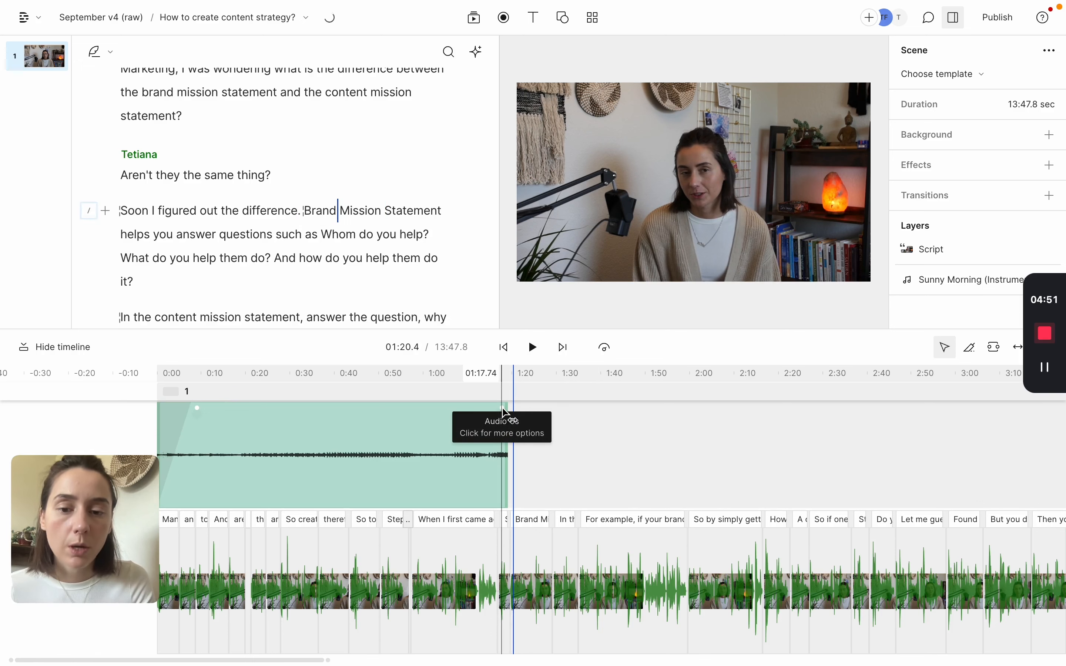
- Add a fade-out of about 16 seconds to the end of the Sunny Morning track and play it back
left_click_drag(502, 411, 432, 416)
left_click(533, 348)
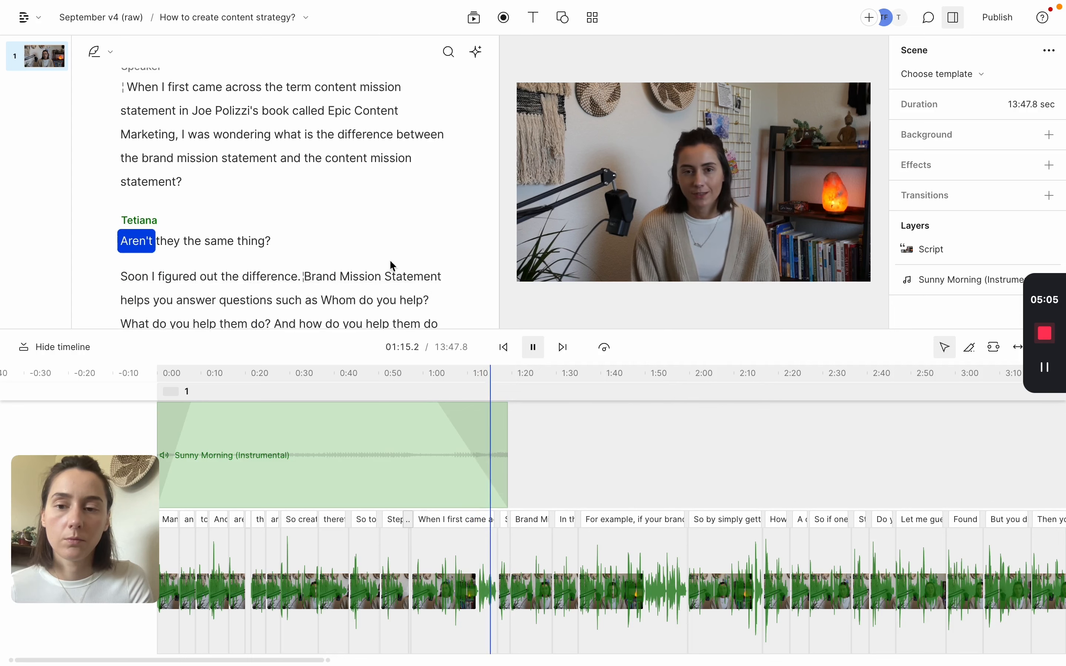
left_click(533, 348)
- Trim the end of the Sunny Morning track to about 1:16 and play the passage where the music fades out
left_click(507, 451)
left_click_drag(508, 450, 498, 450)
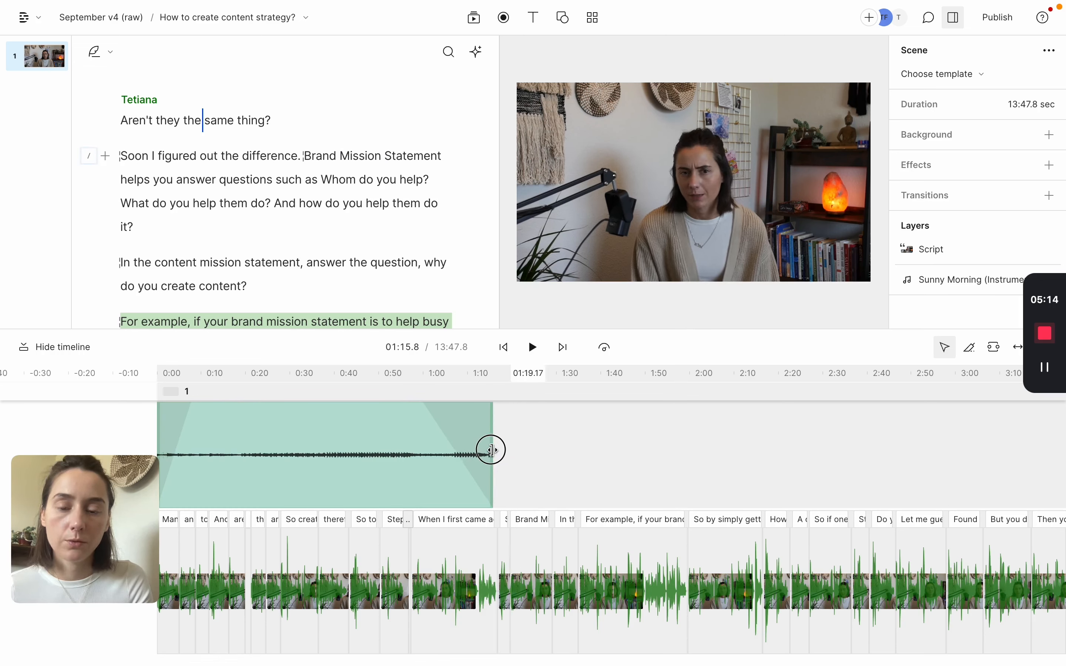
left_click(533, 347)
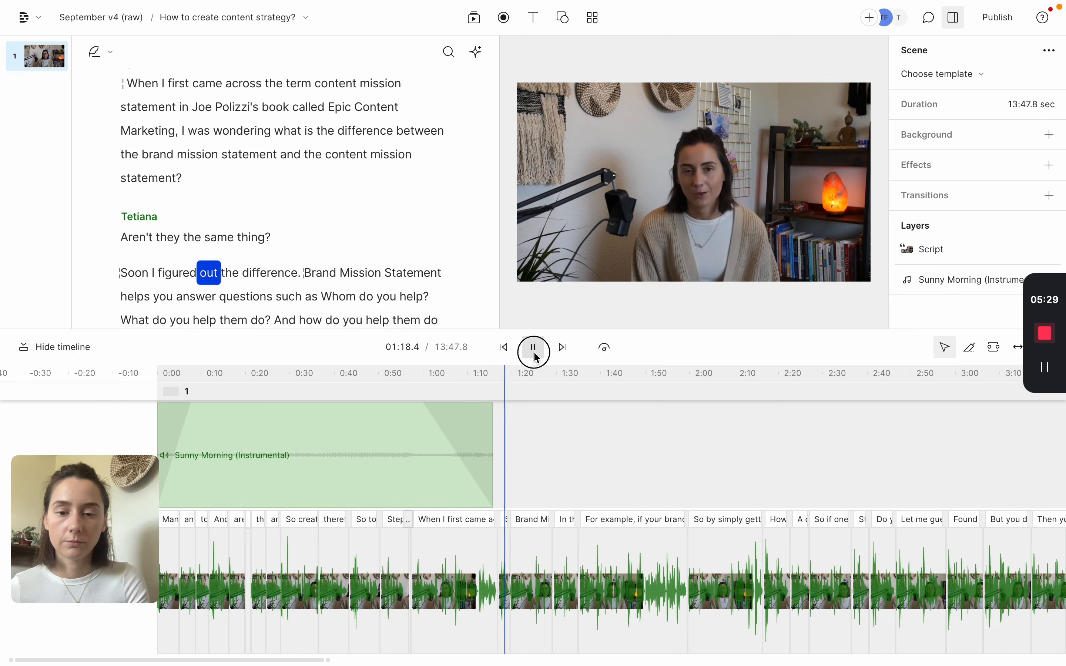
left_click(535, 352)
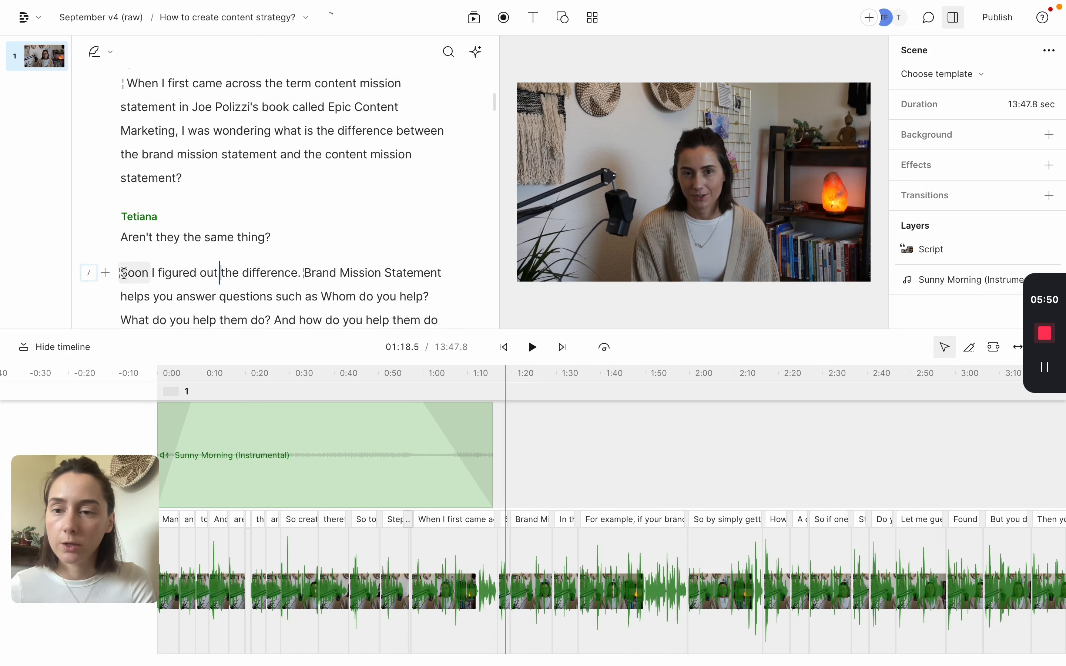
- Insert the stock music track "We Were Meant To Be - Instrumental Version" in the script before "Soon I figured out the difference"
left_click(124, 271)
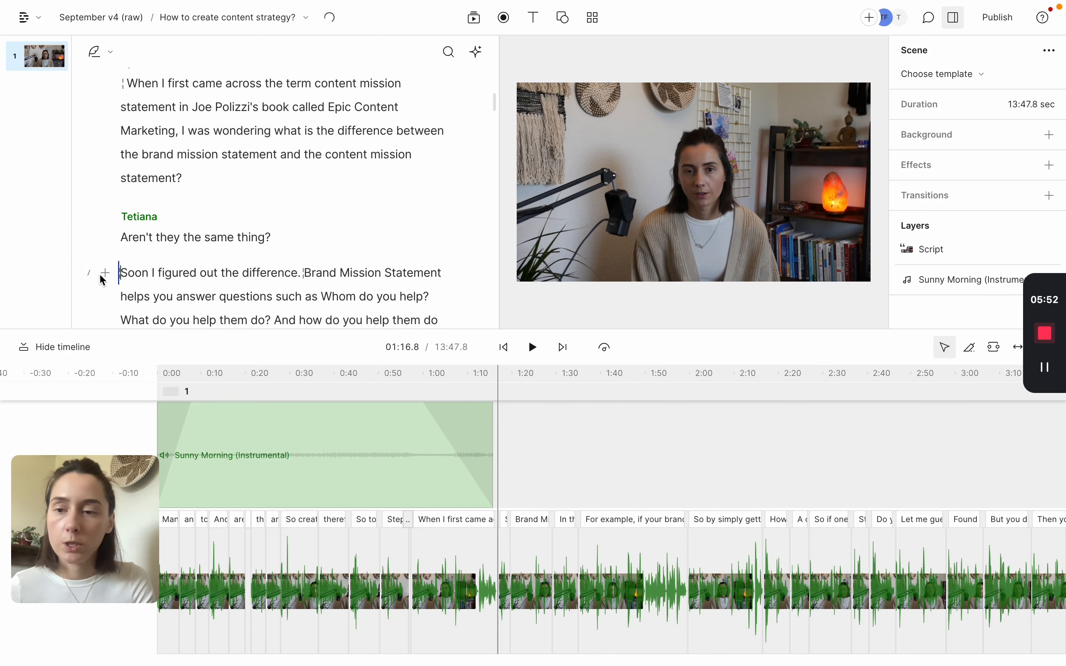
left_click(106, 273)
left_click(174, 328)
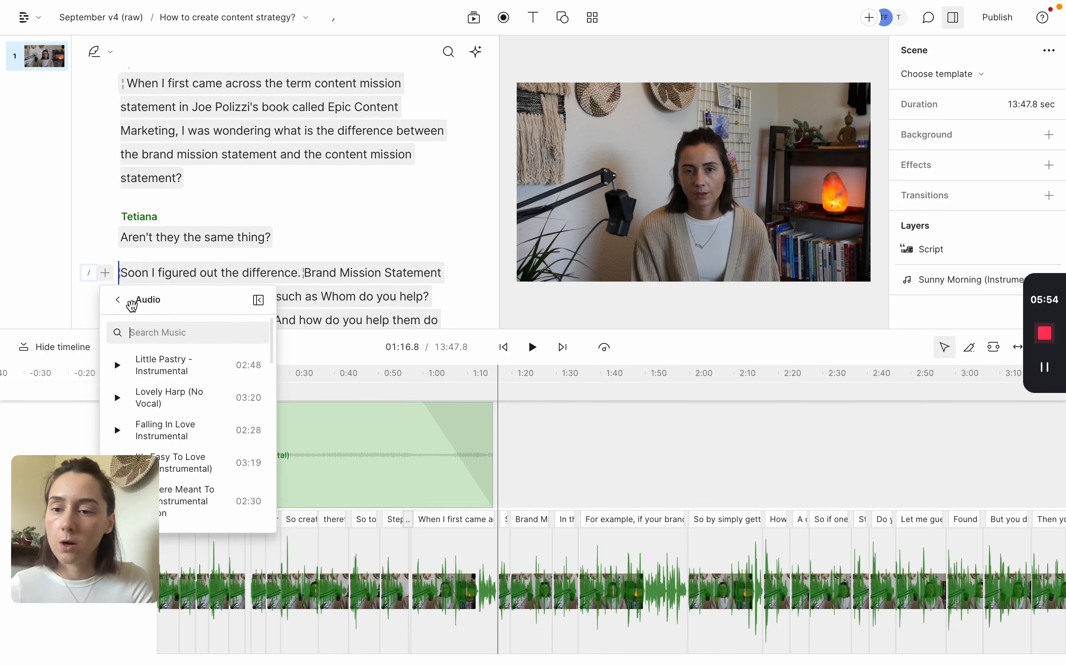
scroll(167, 368, "down", 3)
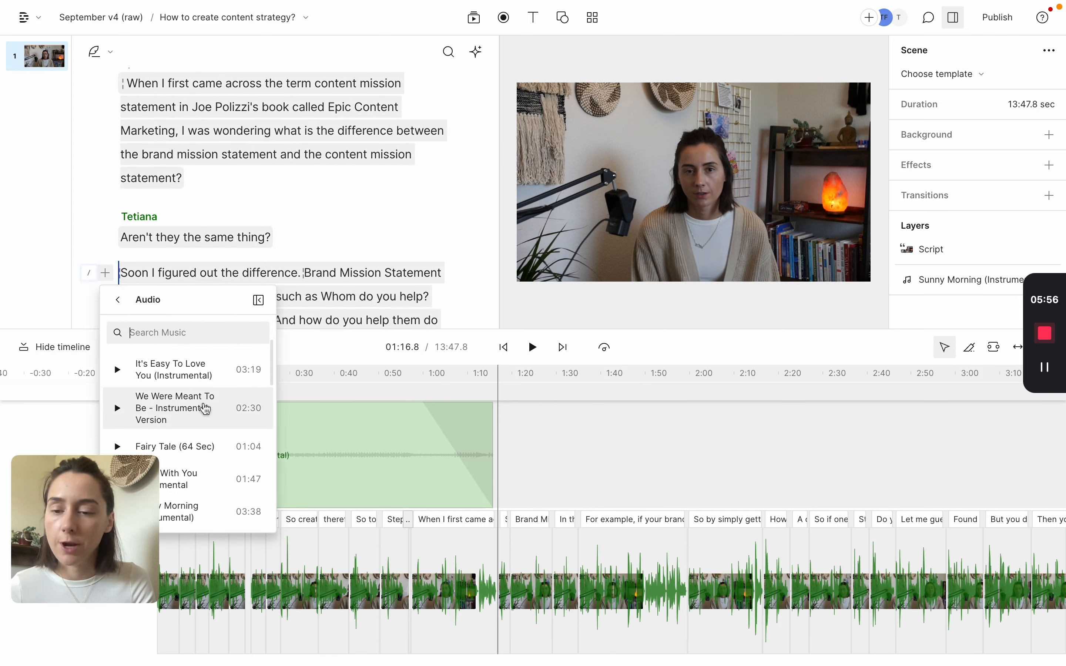
left_click(206, 409)
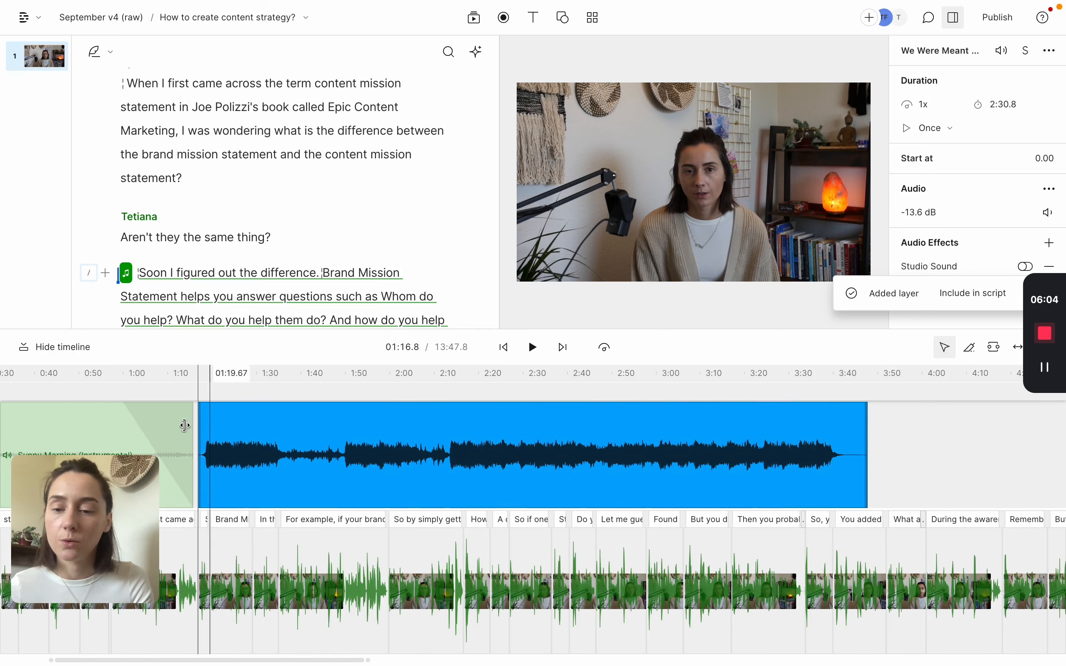
- Set the volume of the "We Were Meant To Be - Instrumental Version" track to -27 dB
left_click(343, 427)
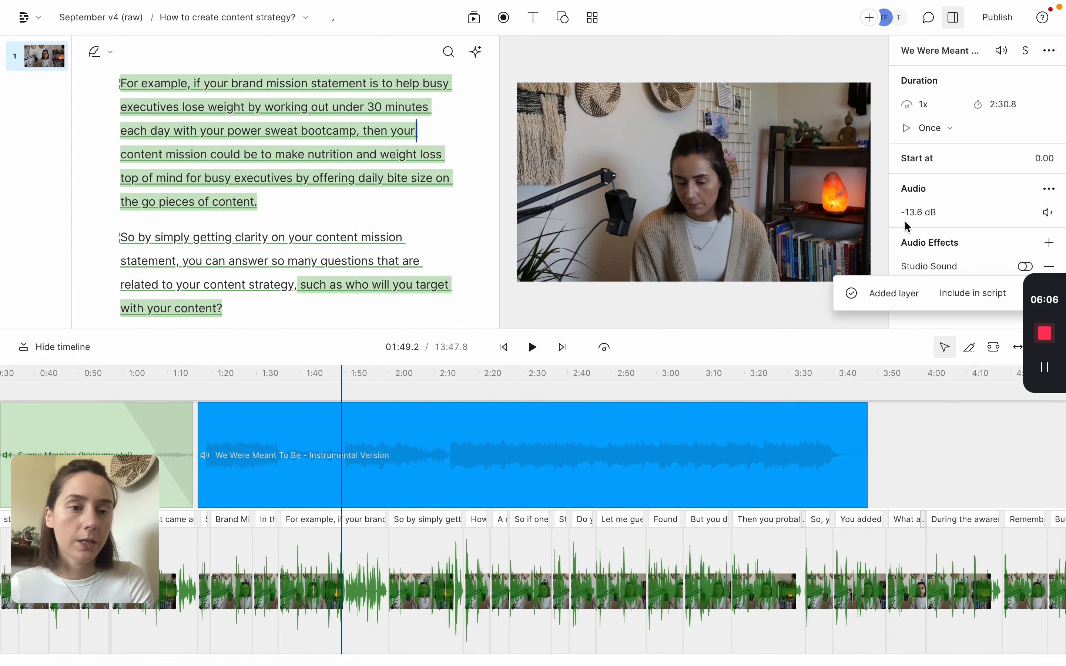
left_click(914, 212)
type("-")
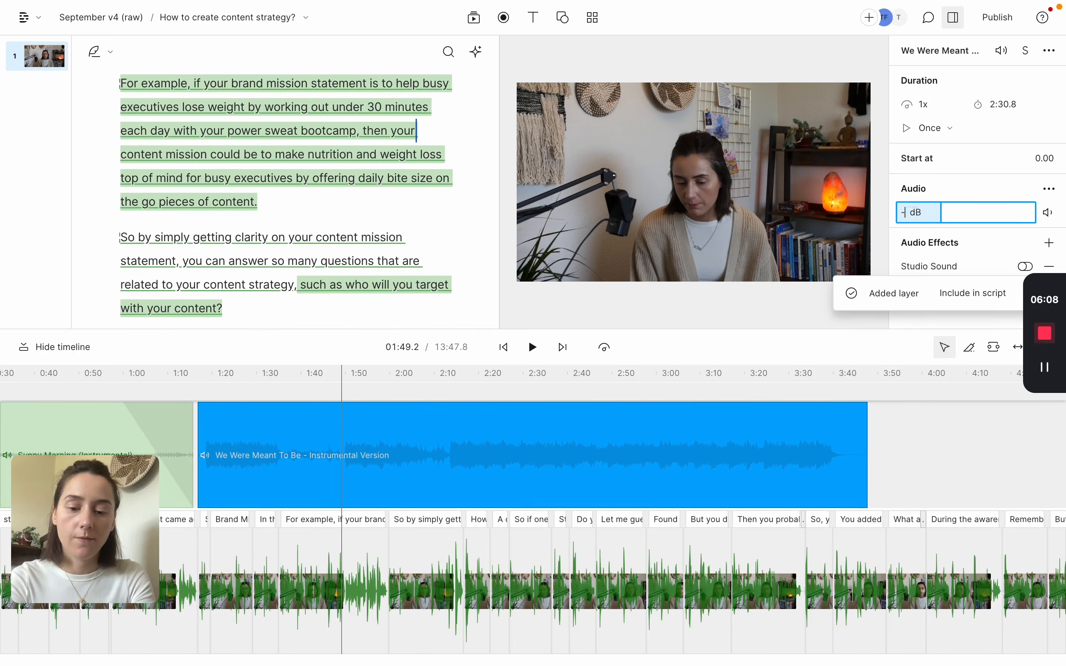
type("27")
key("Return")
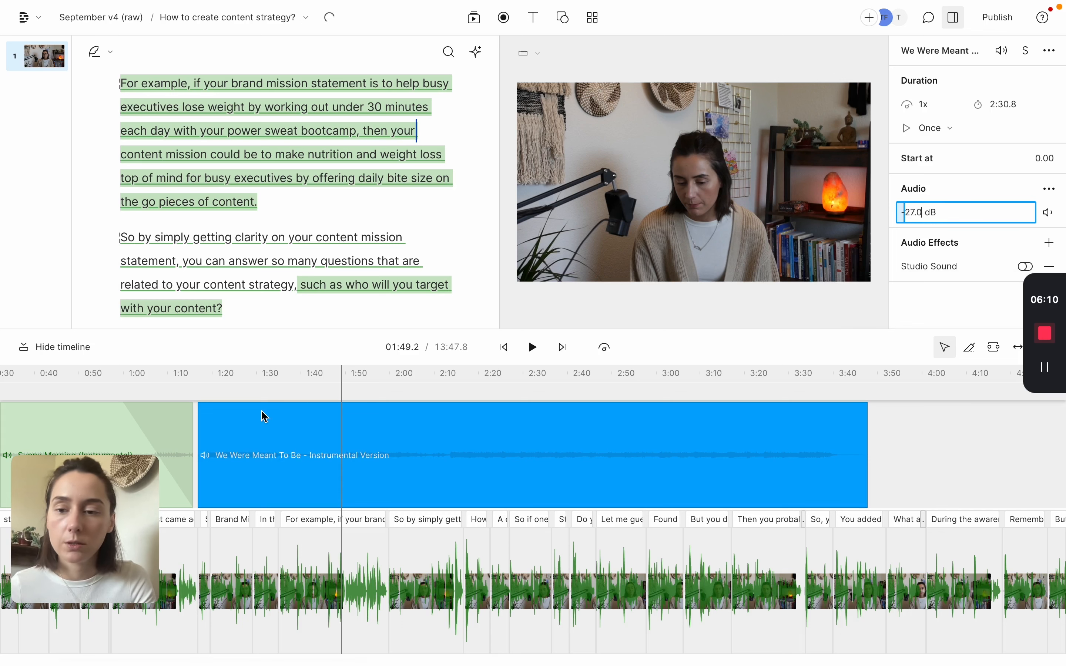
- Add a fade-in of about 5 seconds and a fade-out of about 6 seconds to the second music track and play its beginning
mouse_move(218, 407)
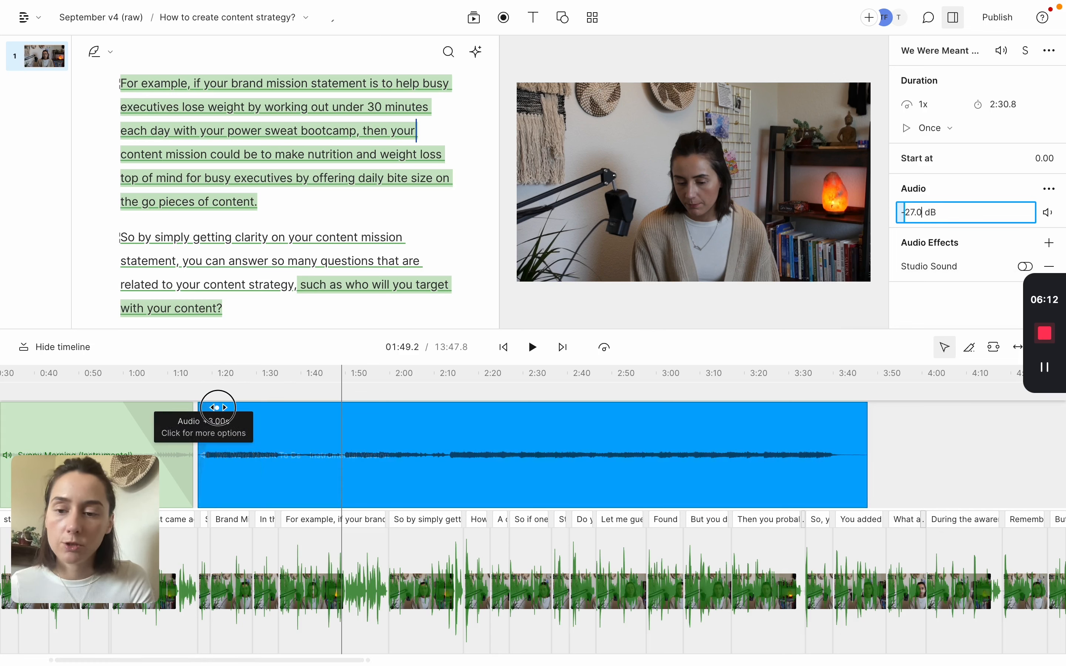
mouse_move(864, 410)
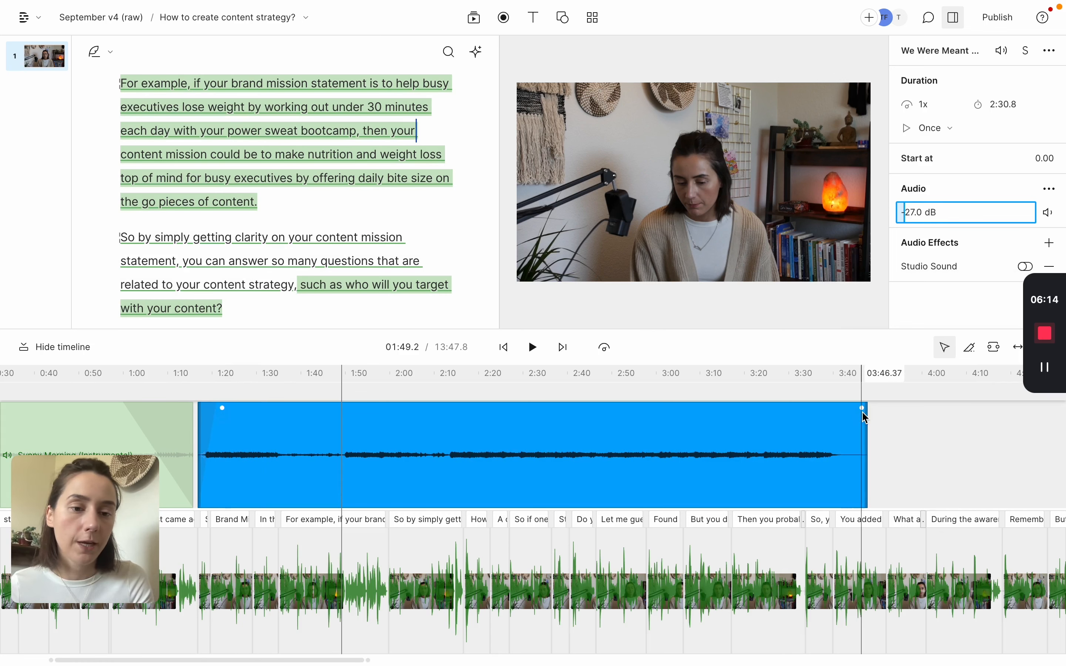
left_click_drag(863, 408, 841, 408)
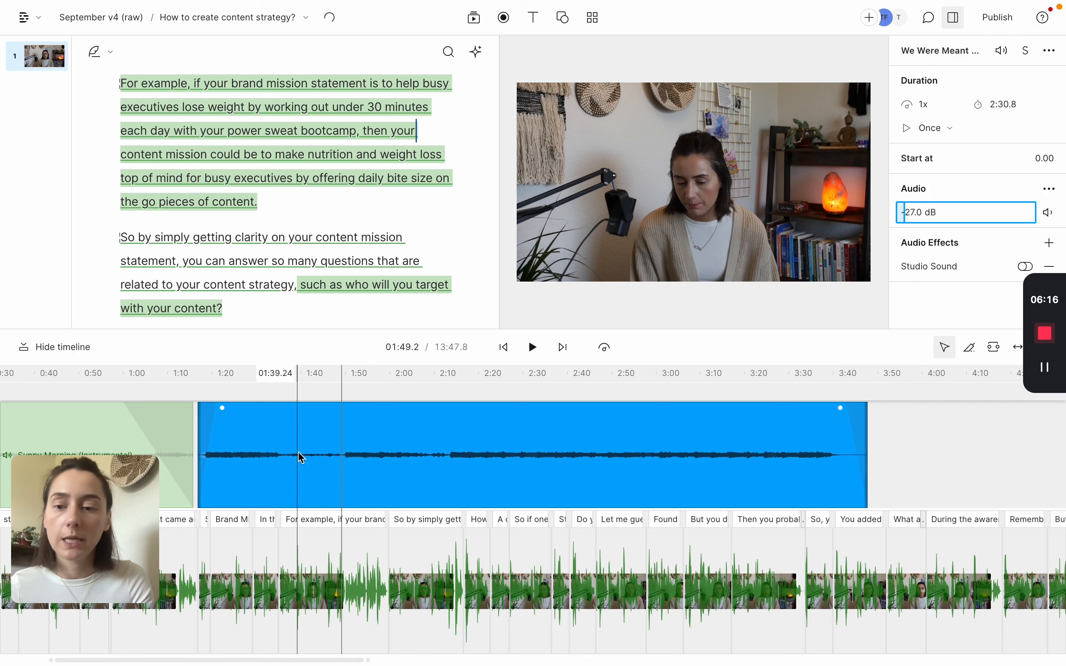
left_click(187, 388)
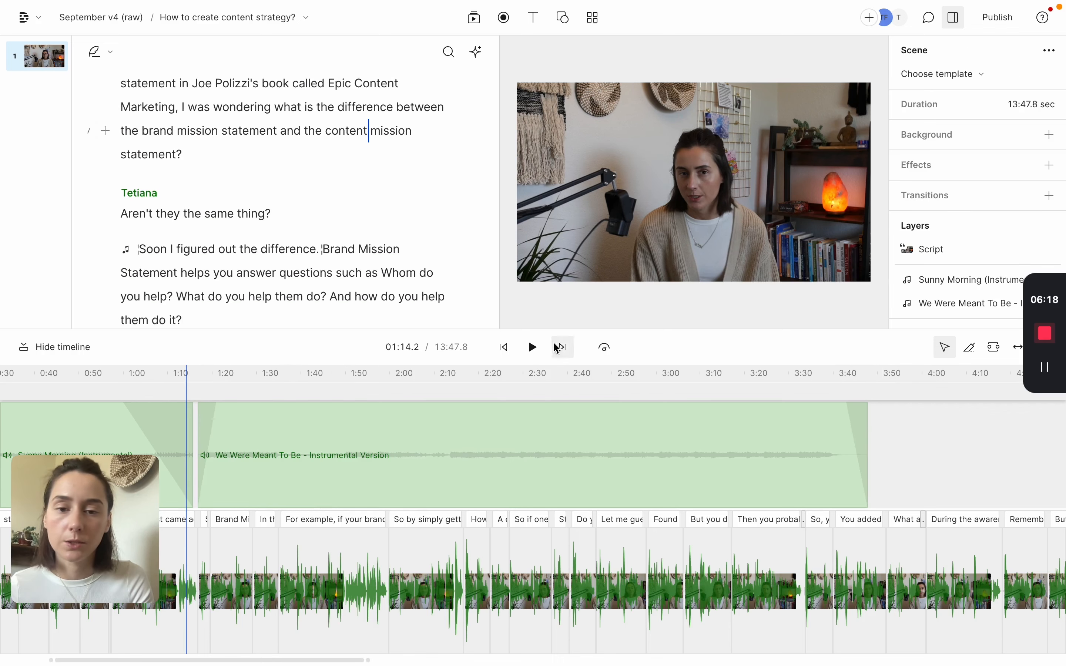
left_click(533, 348)
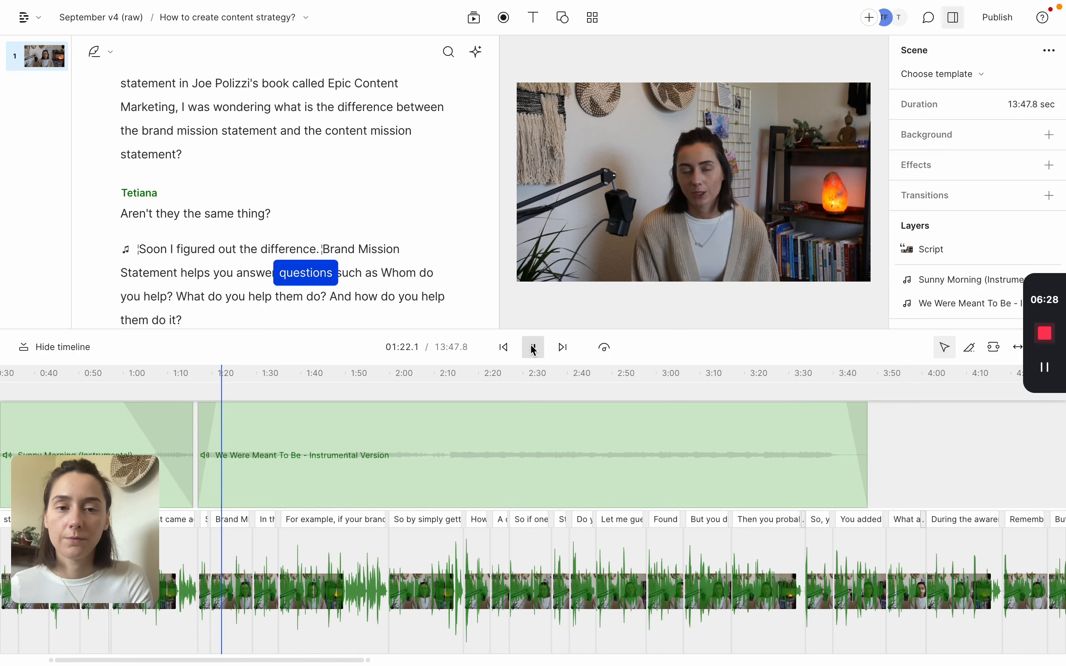
left_click(534, 348)
- Lower the volume of the "We Were Meant To Be" track to -30 dB and play the transition between the two music tracks
left_click(552, 423)
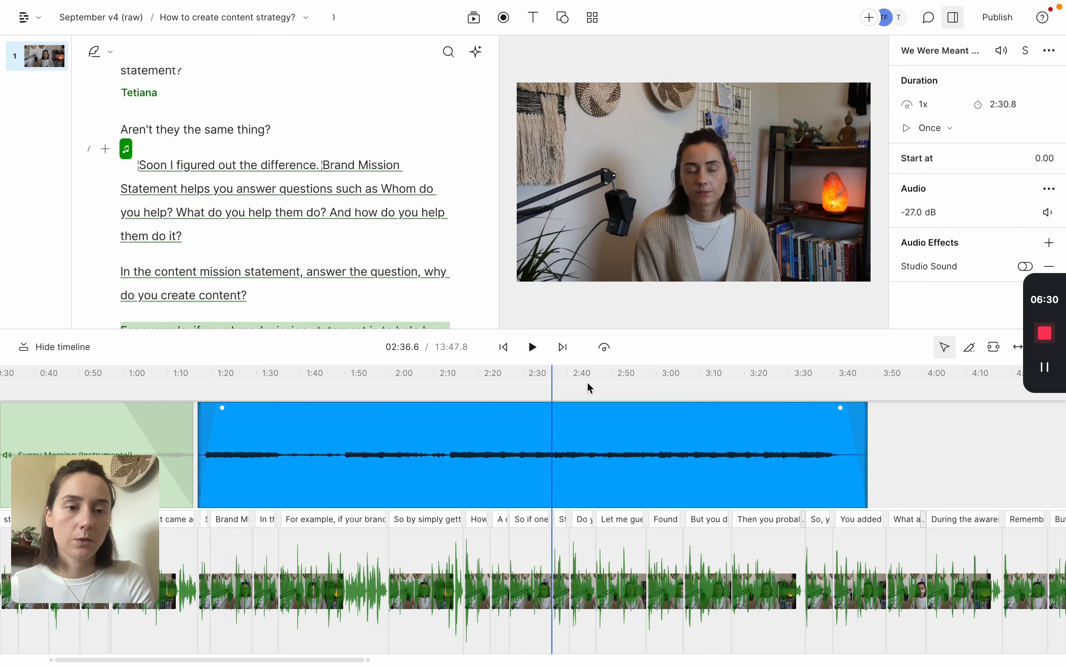
left_click(915, 209)
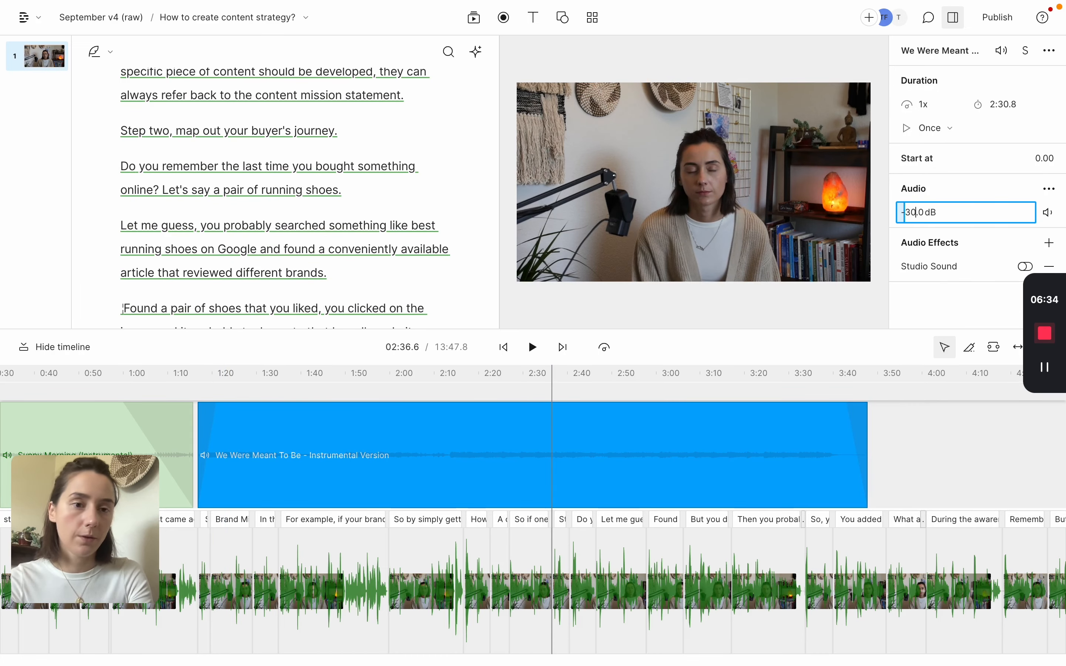
left_click(532, 347)
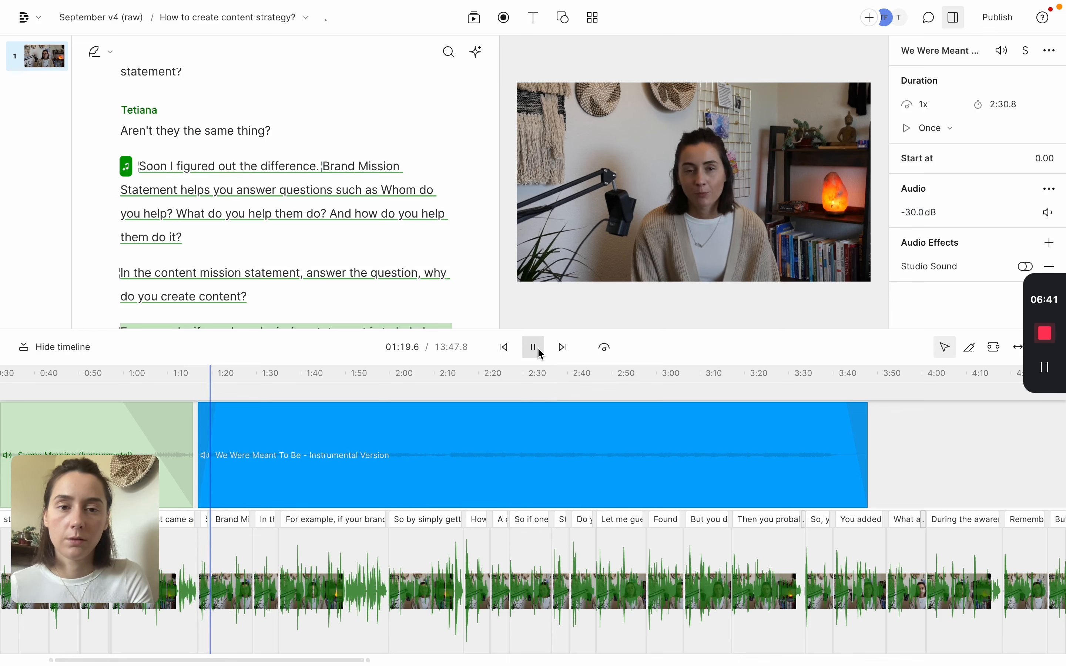
left_click(535, 348)
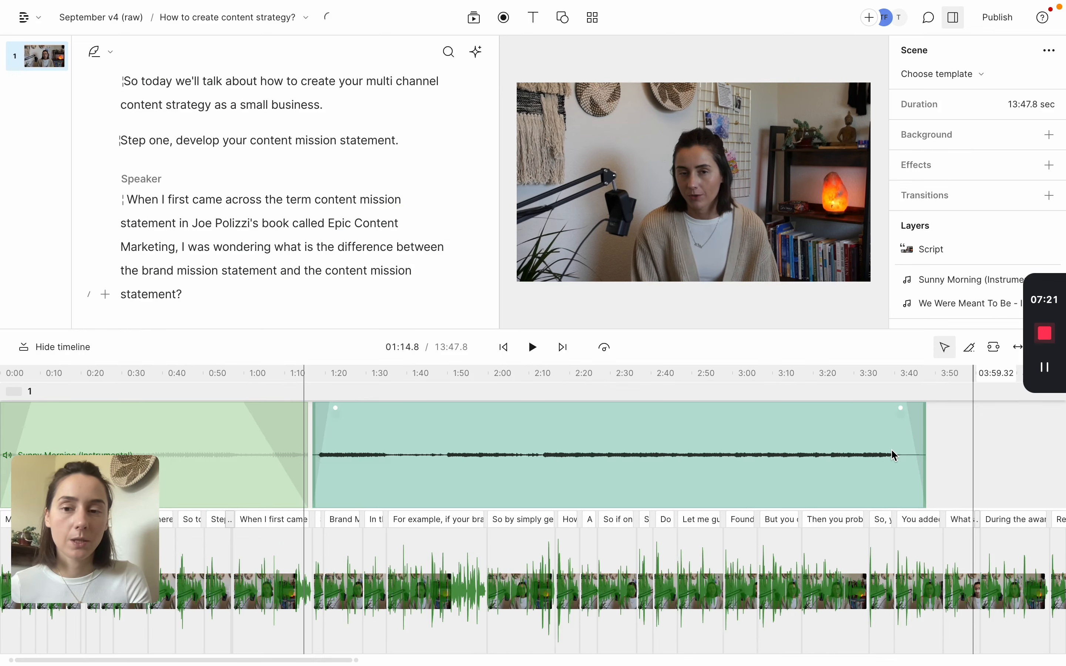
scroll(529, 440, "left", 5)
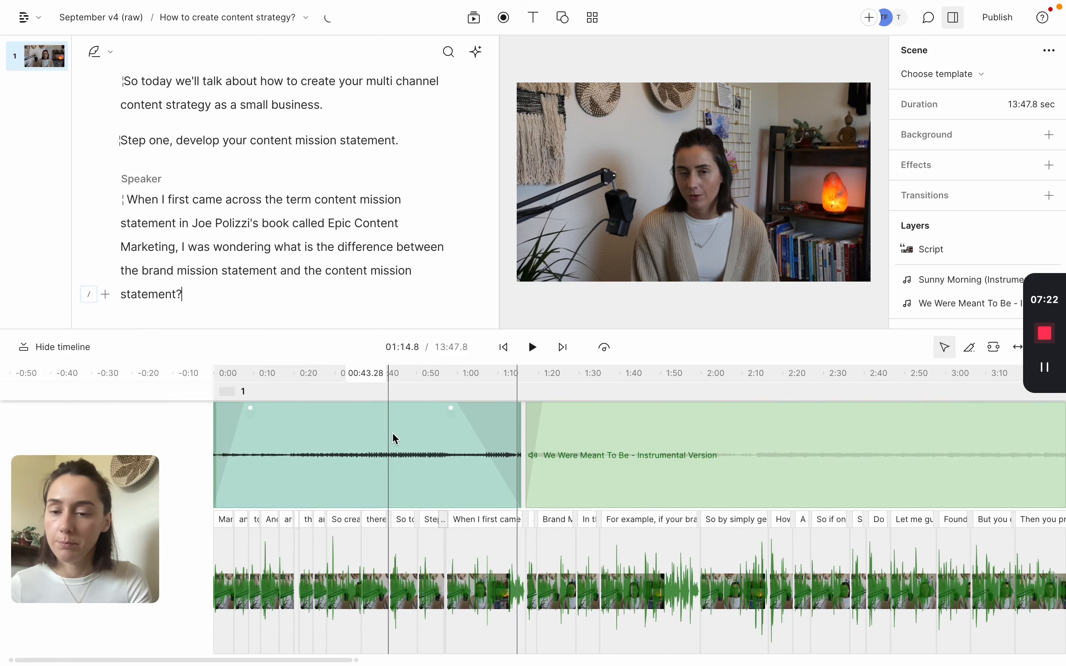
scroll(395, 438, "right", 8)
scroll(392, 435, "left", 3)
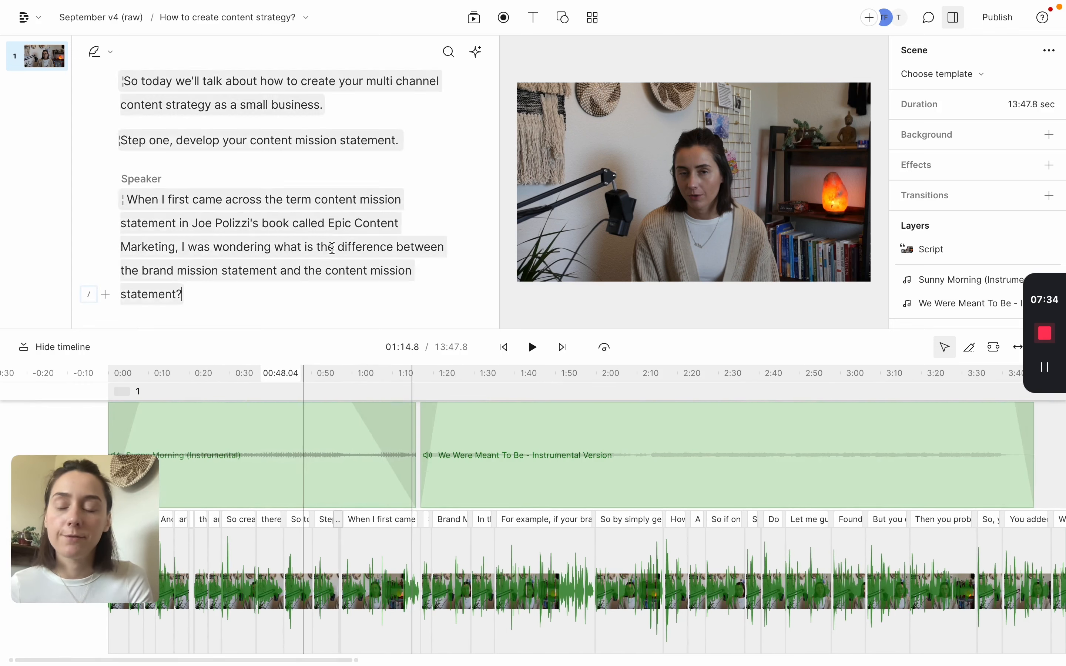
- Try to insert a text layer in the script before "Joe Polizzi's book" and look at the available text types
left_click(193, 223)
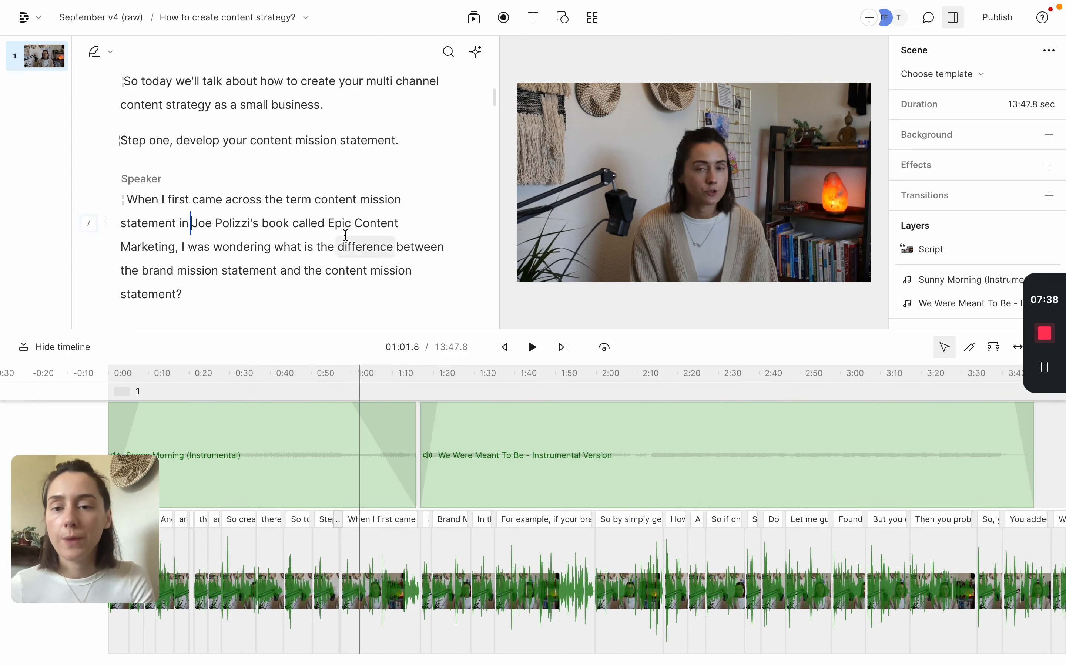
left_click(109, 224)
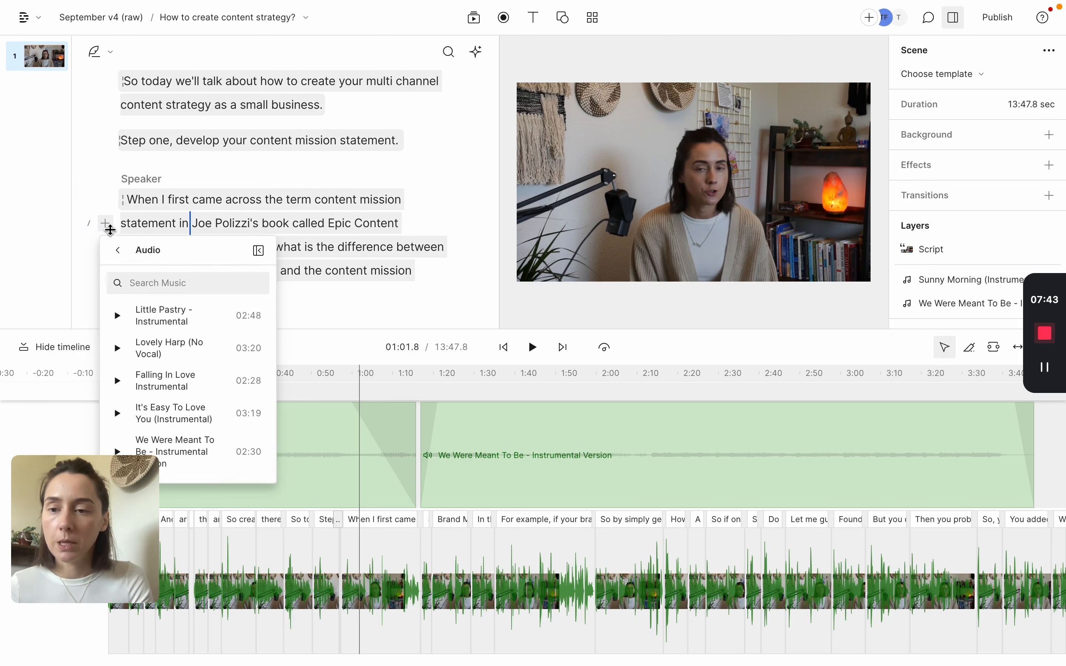
left_click(118, 251)
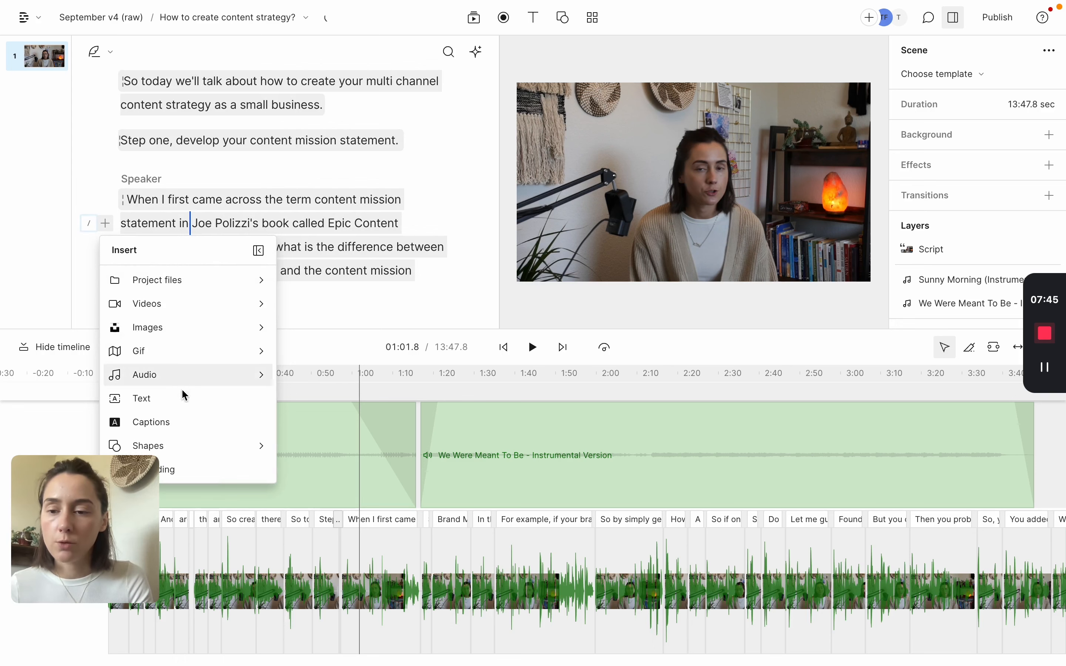
left_click(157, 400)
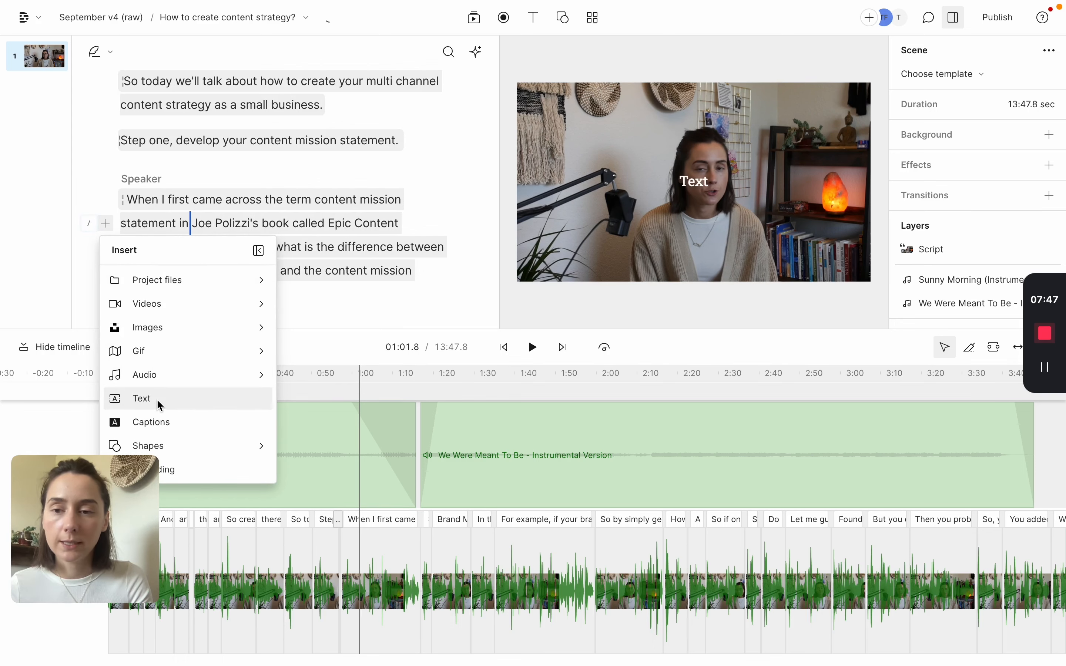
left_click(536, 21)
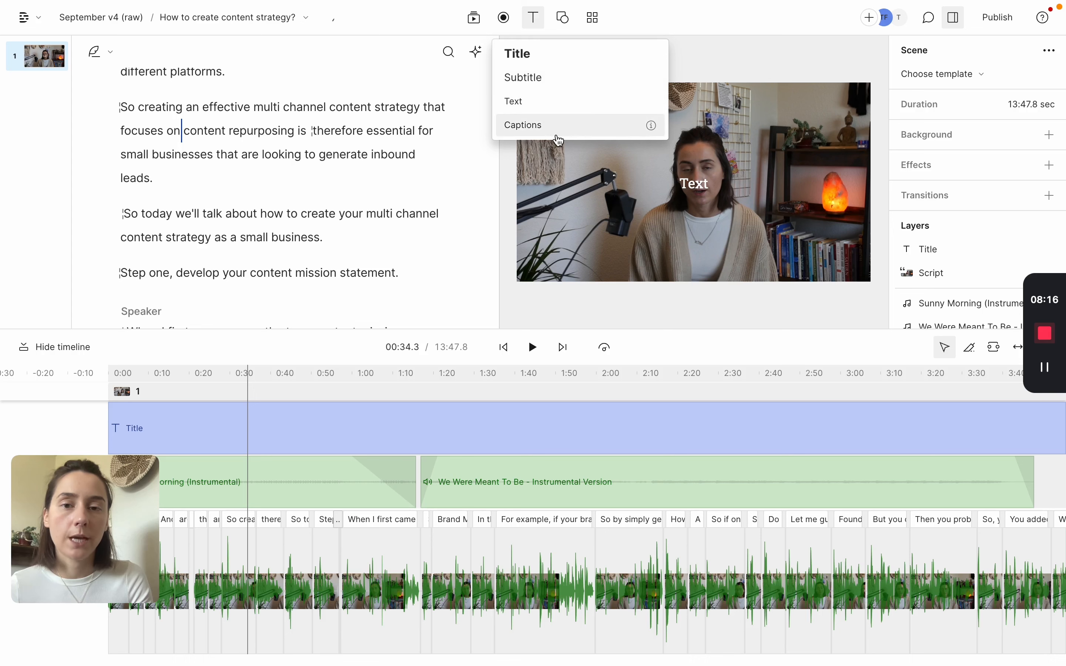
left_click(704, 188)
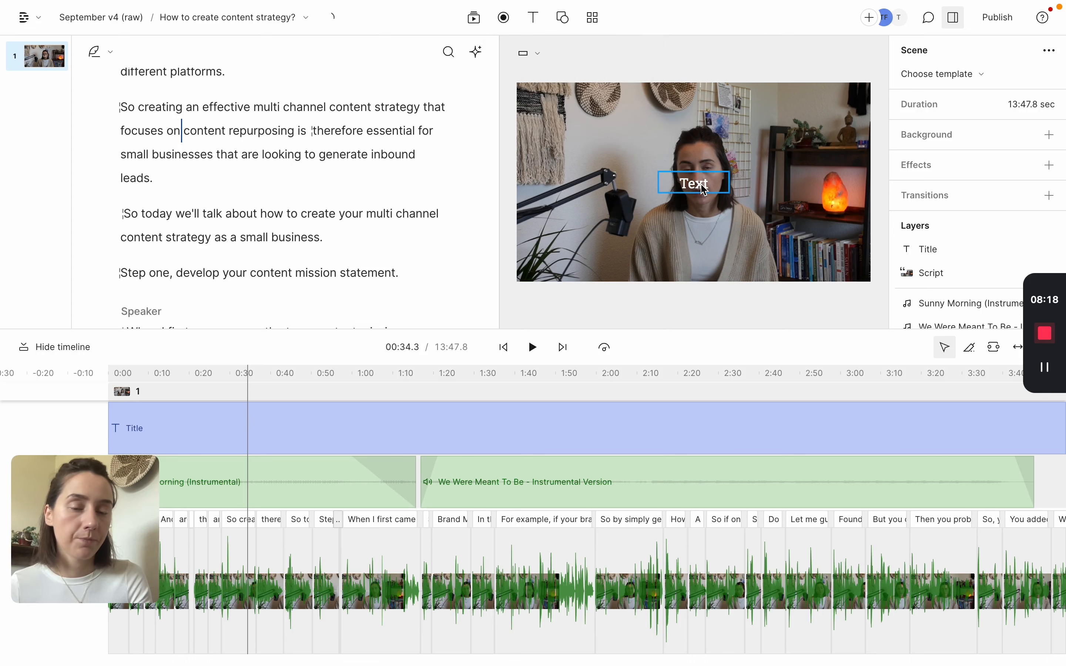
left_click(695, 189)
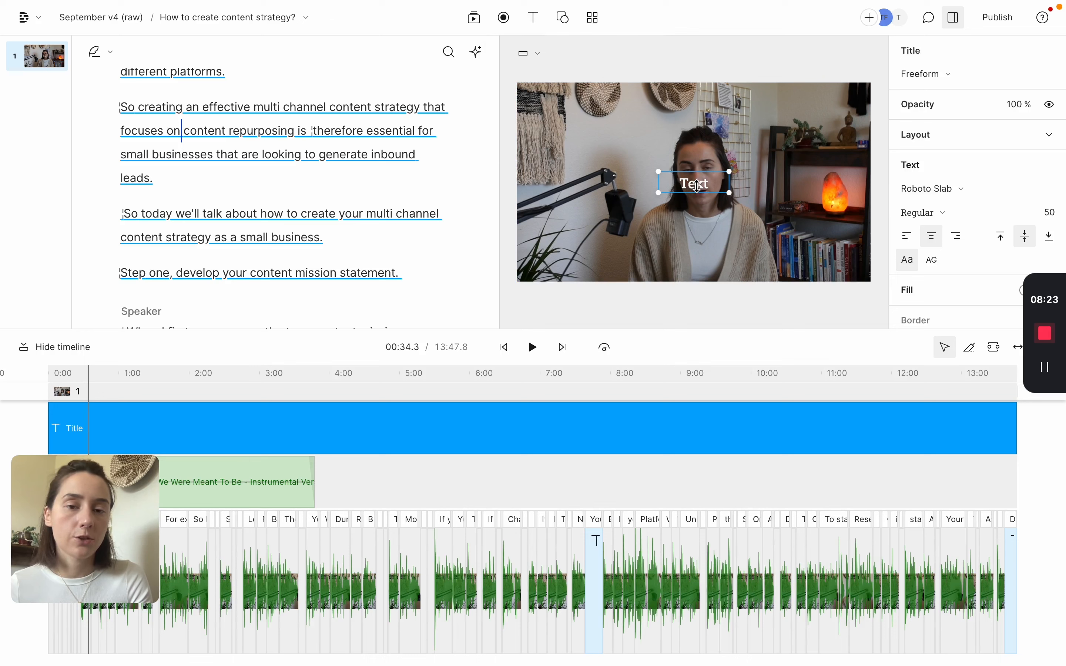
double_click(689, 185)
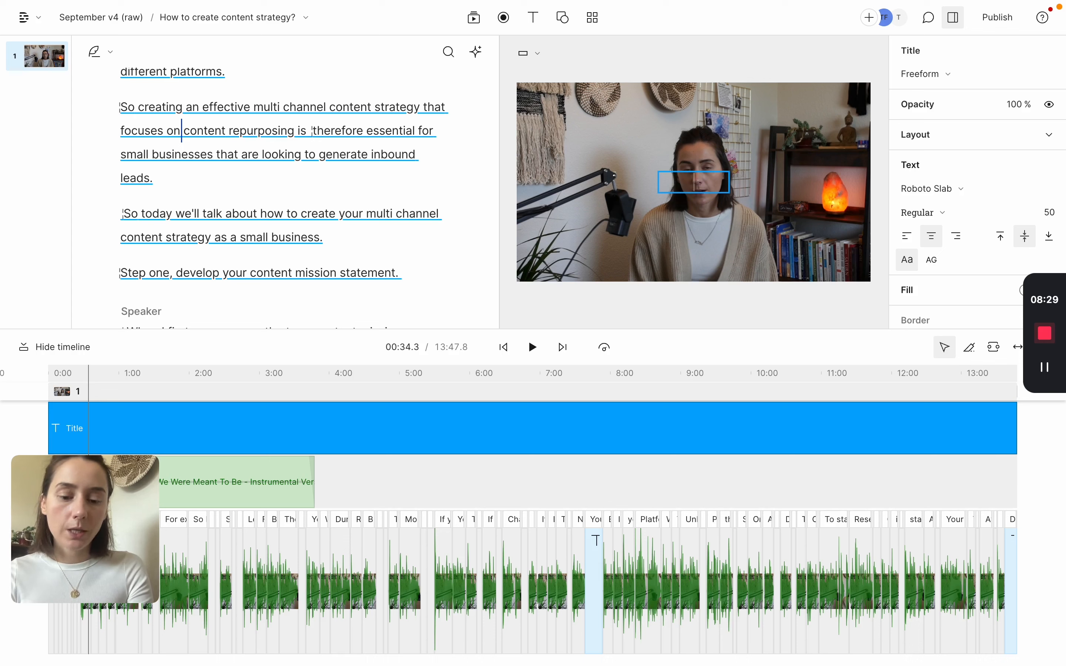
type("Joe P")
scroll(304, 258, "down", 10)
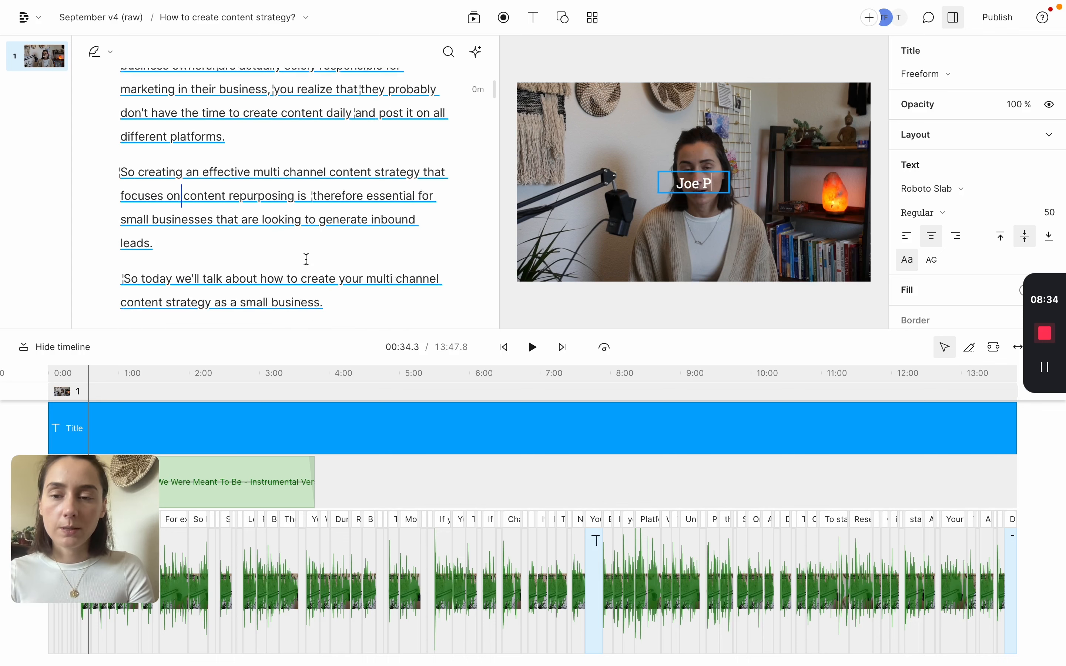
scroll(325, 254, "down", 2)
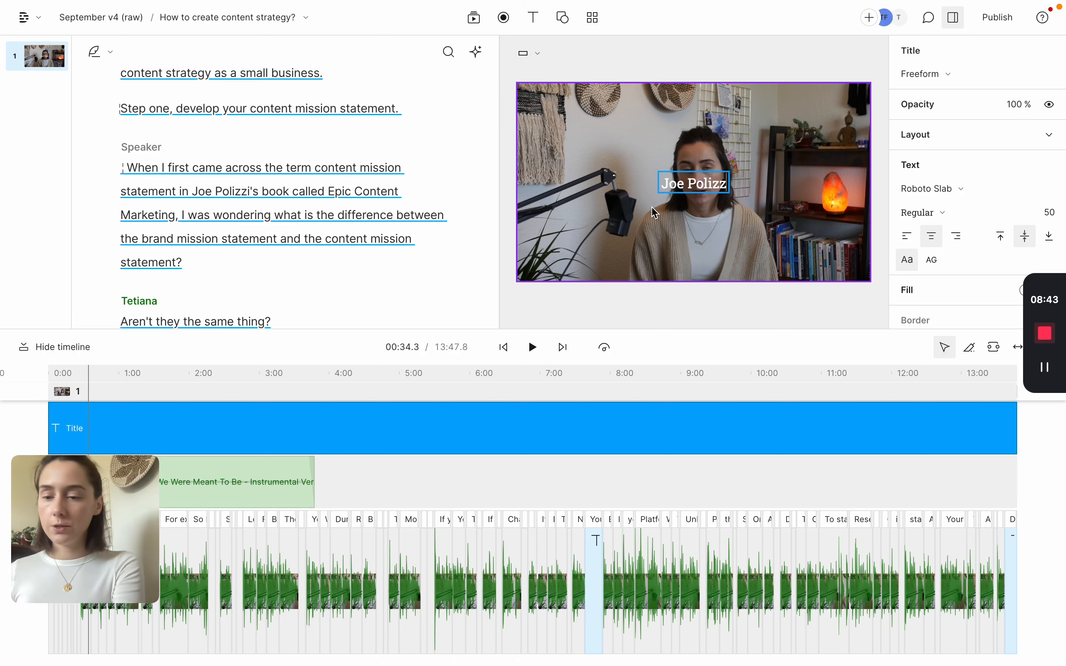
- Correct the transcript word "Polizzi's" to "Pulizzi's" in the paragraph about the content mission statement
left_click(191, 194)
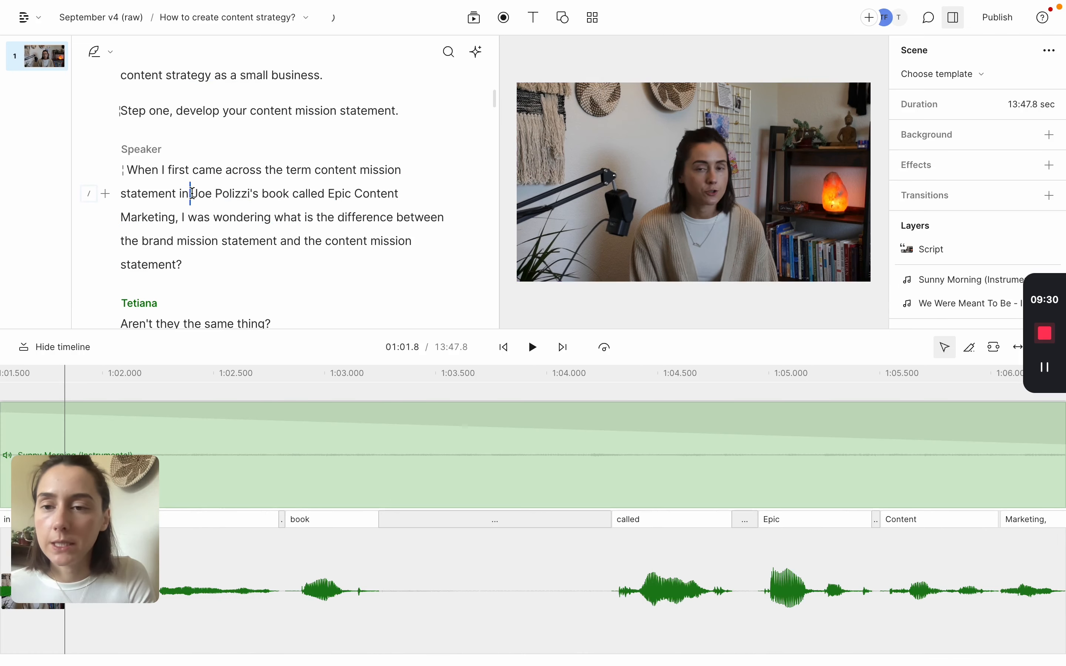
left_click(261, 194)
left_click_drag(247, 194, 219, 192)
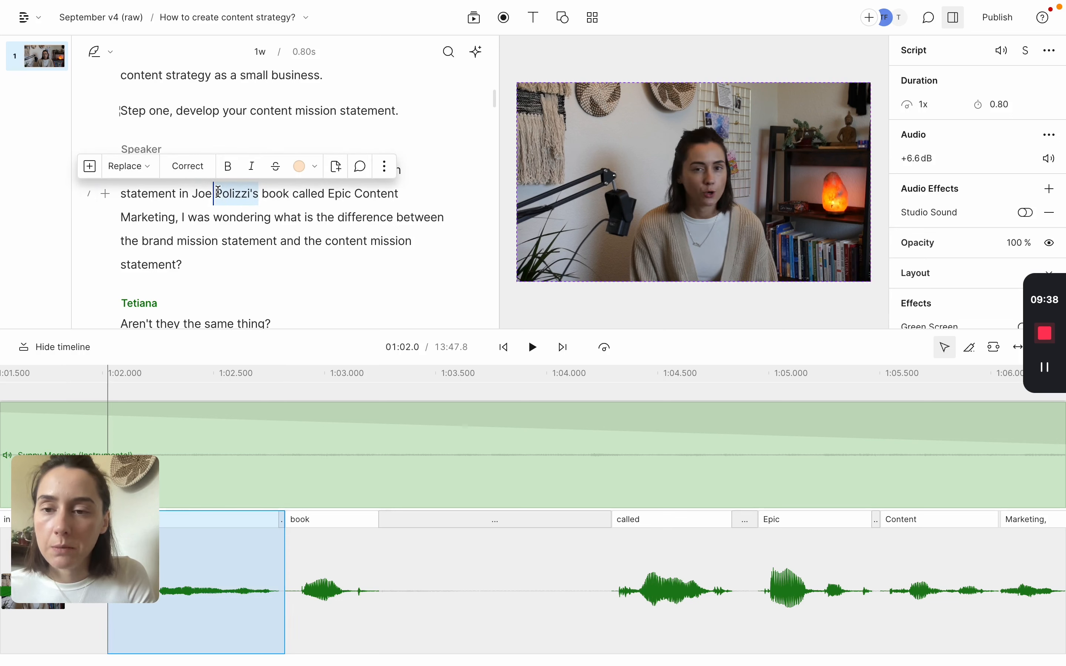
left_click(184, 167)
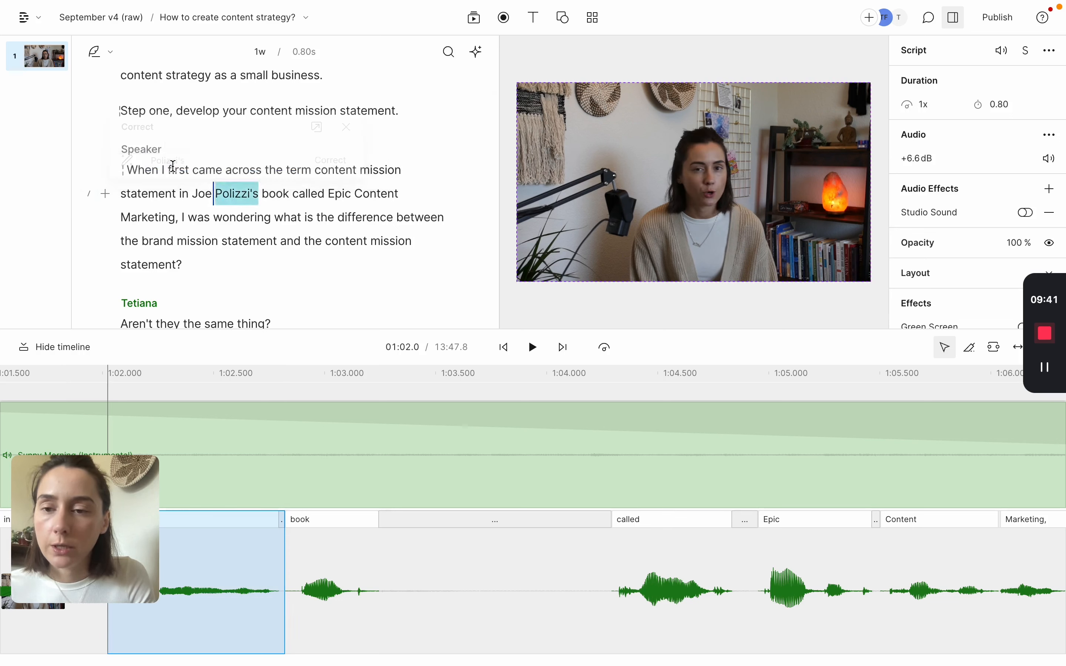
left_click(208, 164)
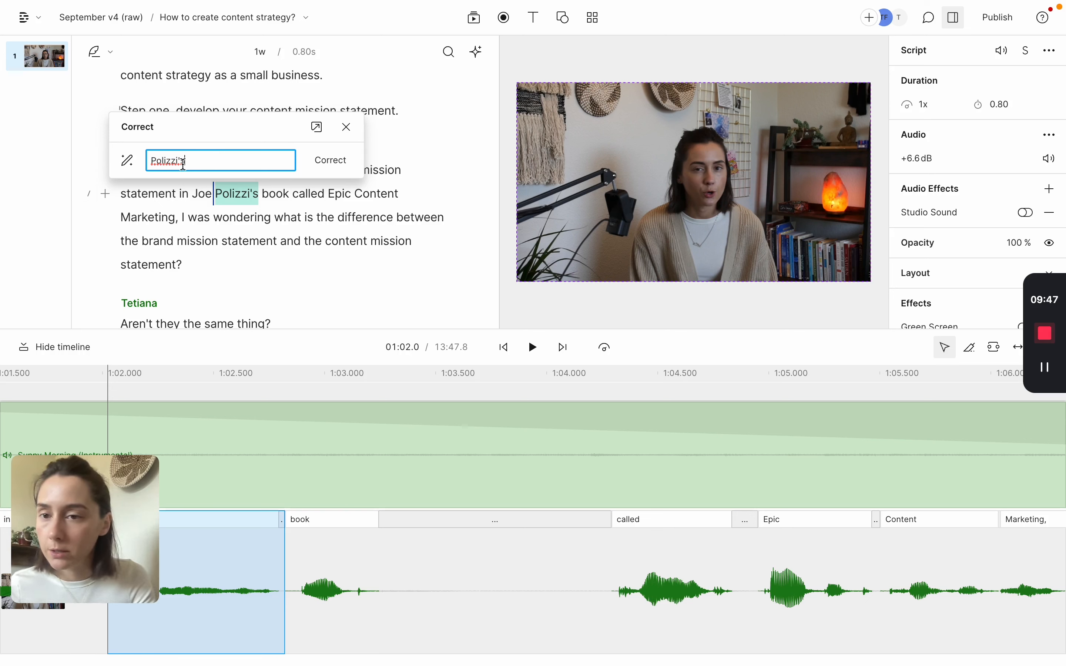
key("BackSpace")
key("BackSpace")
key("BackSpace")
key("BackSpace")
key("BackSpace")
key("BackSpace")
key("BackSpace")
key("BackSpace")
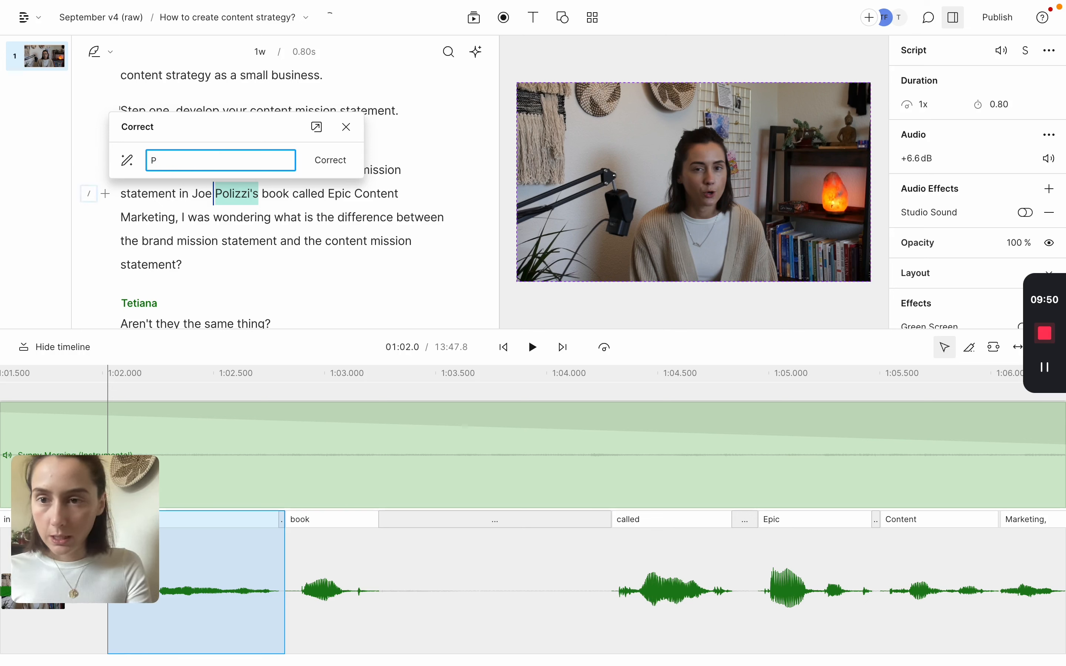
type("ulizzi's")
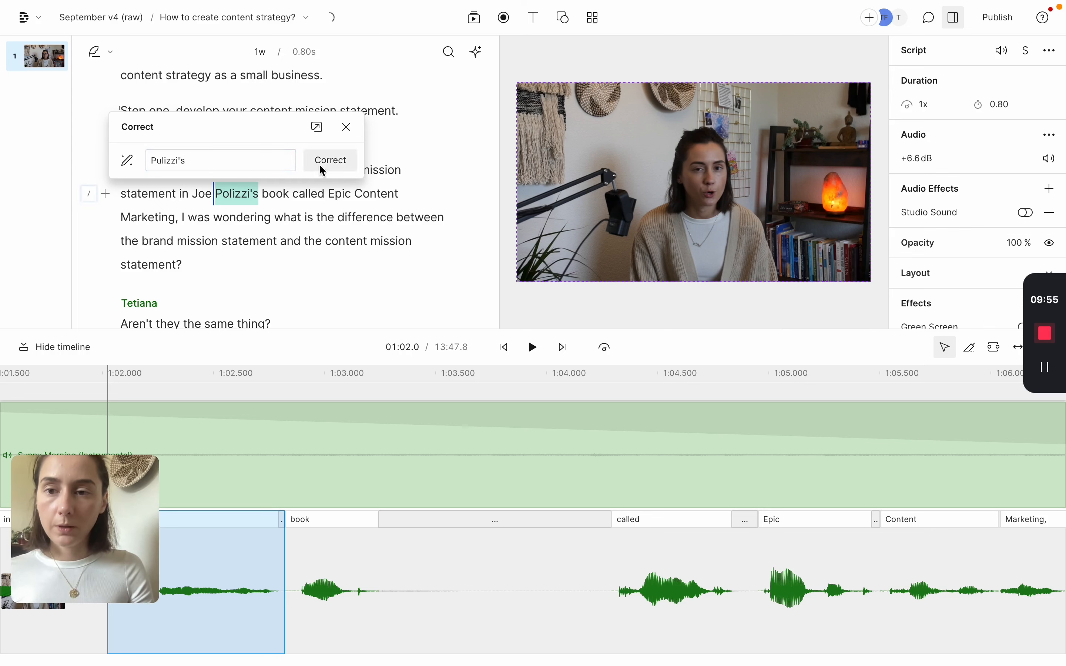
left_click(331, 159)
- Add a title layer over the script phrase "Joe Pulizzi's book called Epic Content Marketing" and use that phrase as its text
left_click(121, 194)
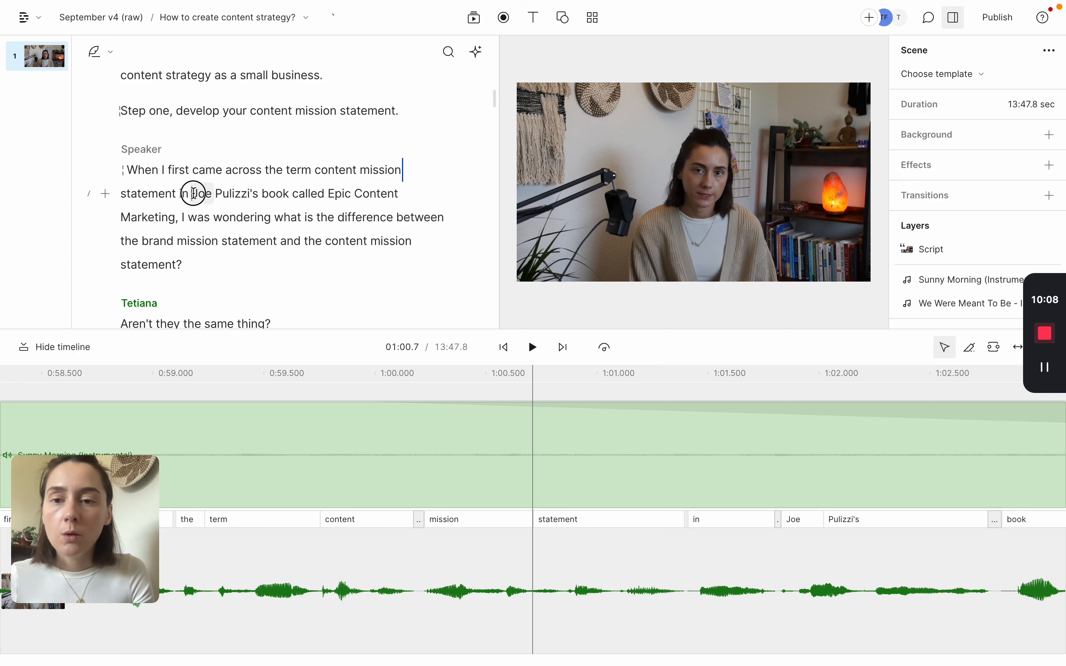
left_click_drag(194, 194, 173, 219)
key("super+c")
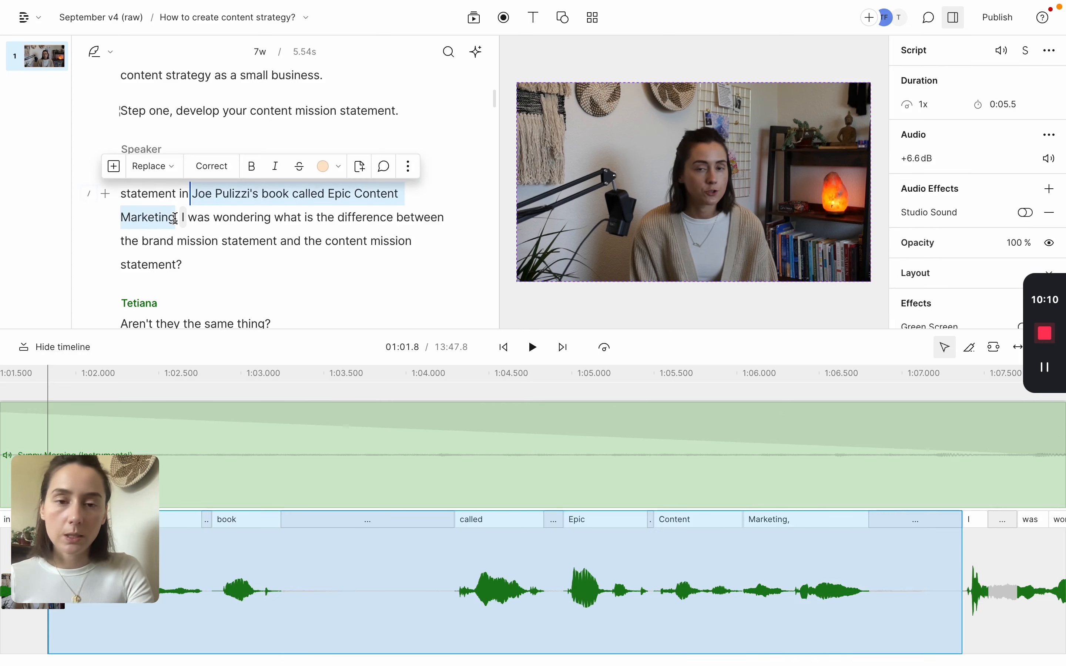
left_click(536, 21)
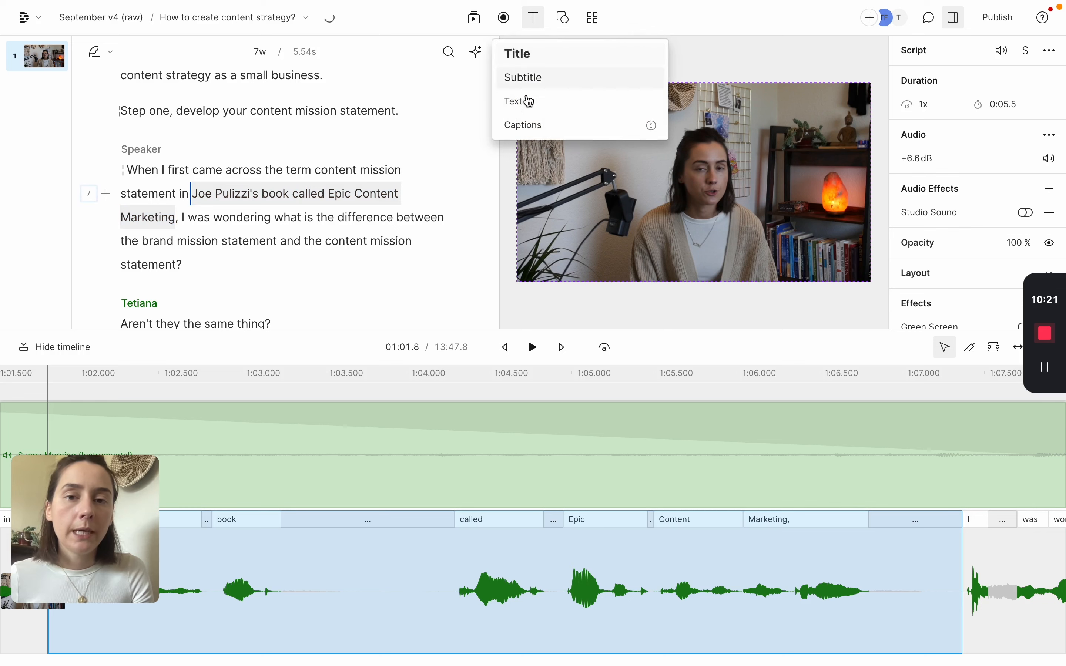
left_click(520, 54)
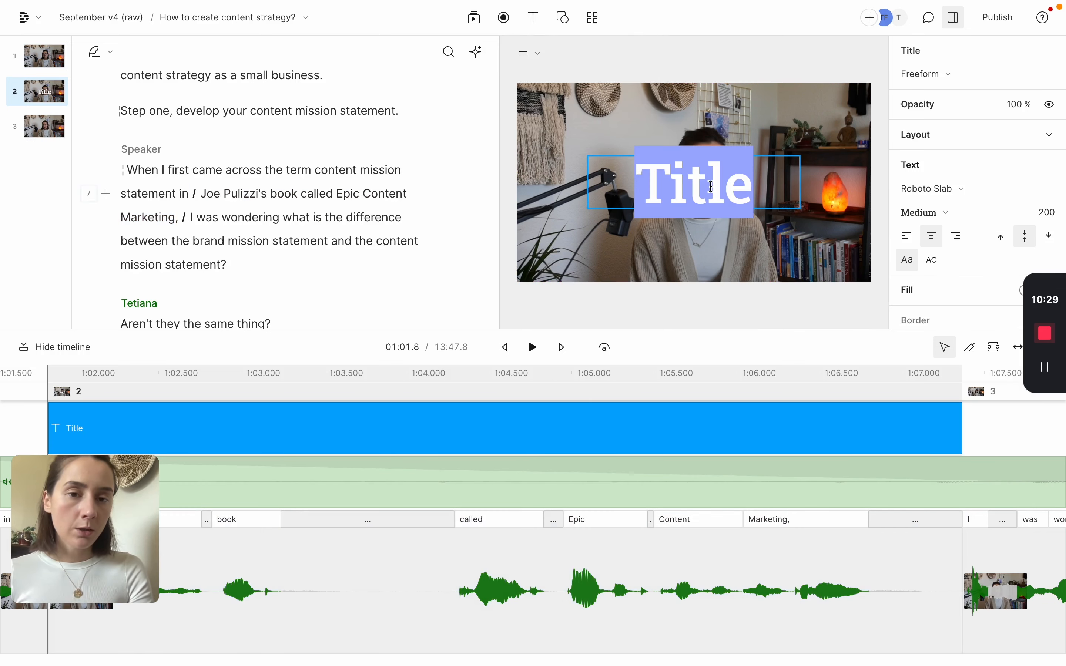
type("Track")
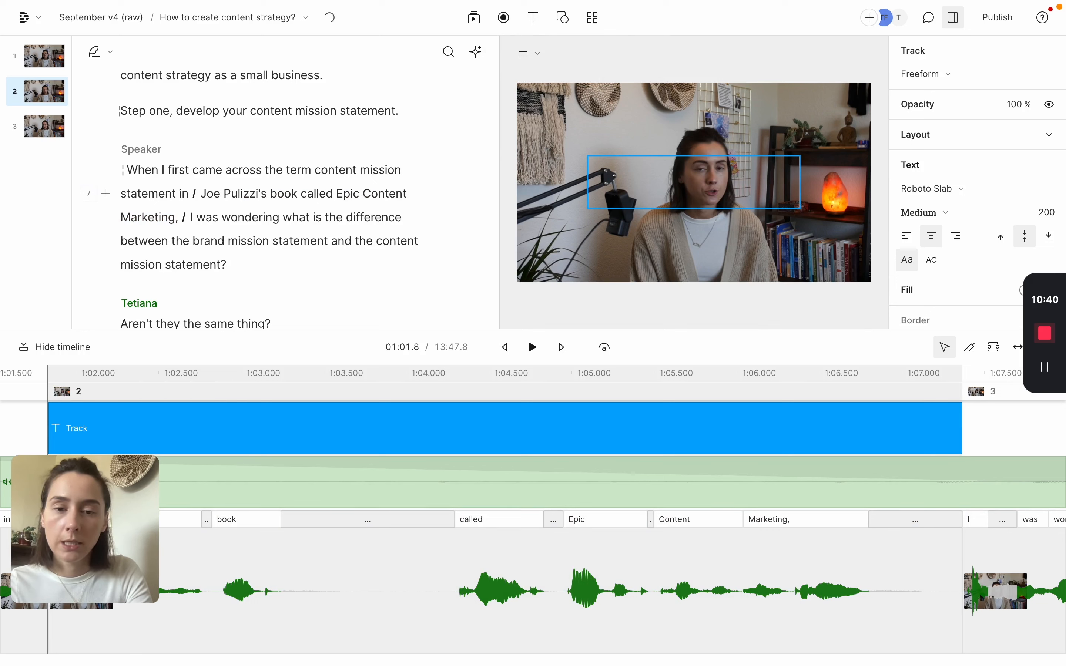
key("super+v")
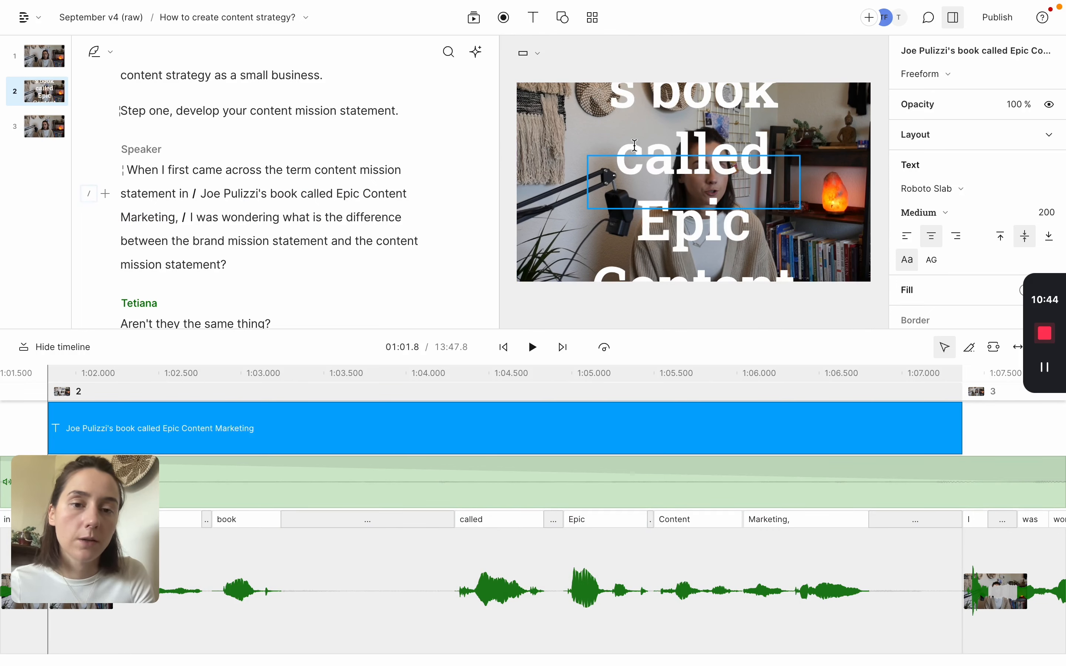
- Set the title's font to Lora and its size to 80
left_click_drag(821, 330, 829, 449)
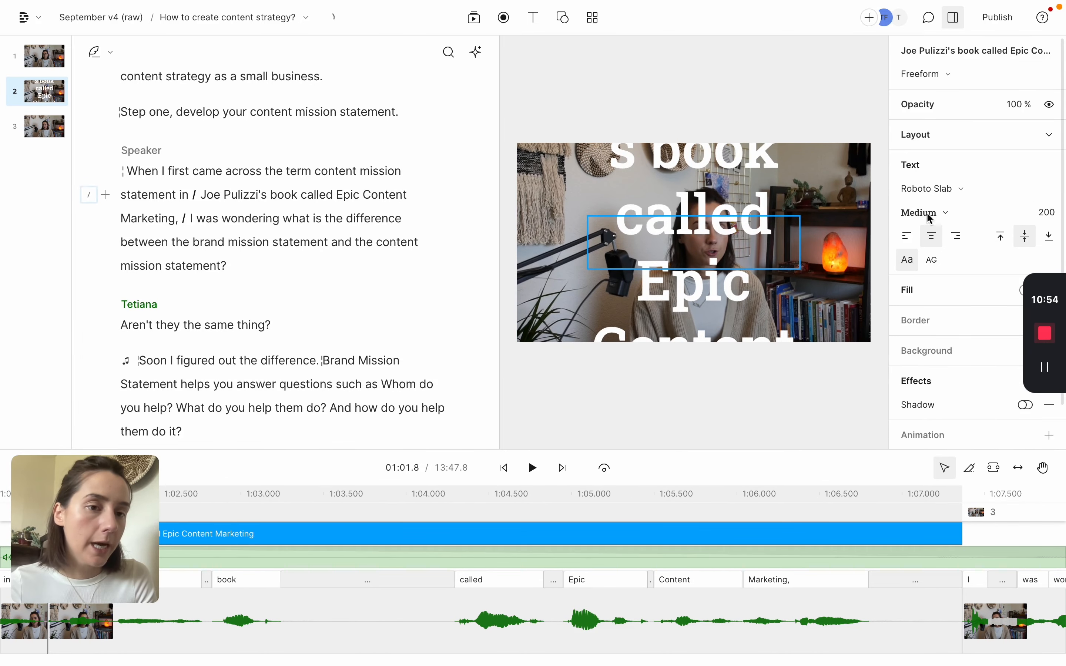
left_click(958, 192)
left_click(911, 295)
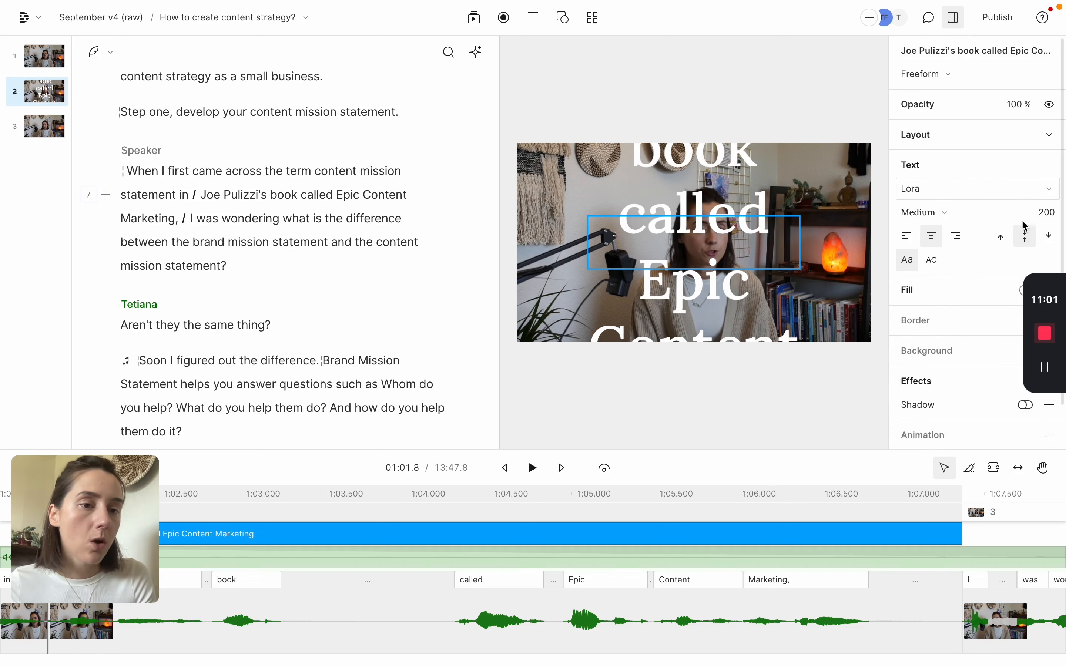
left_click(1050, 213)
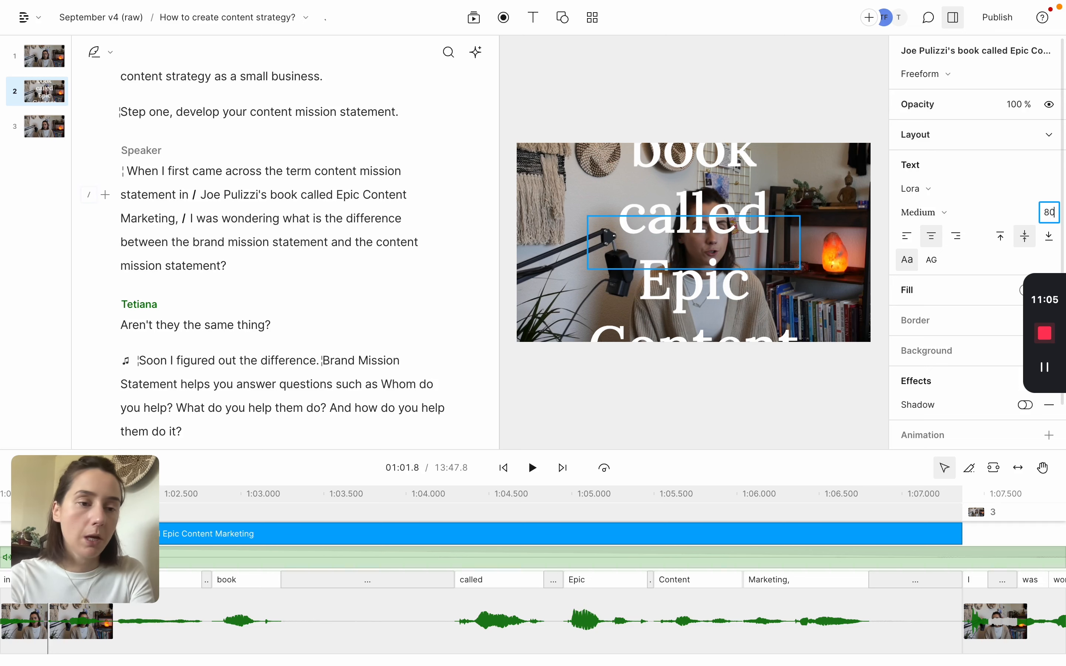
type("80")
key("Return")
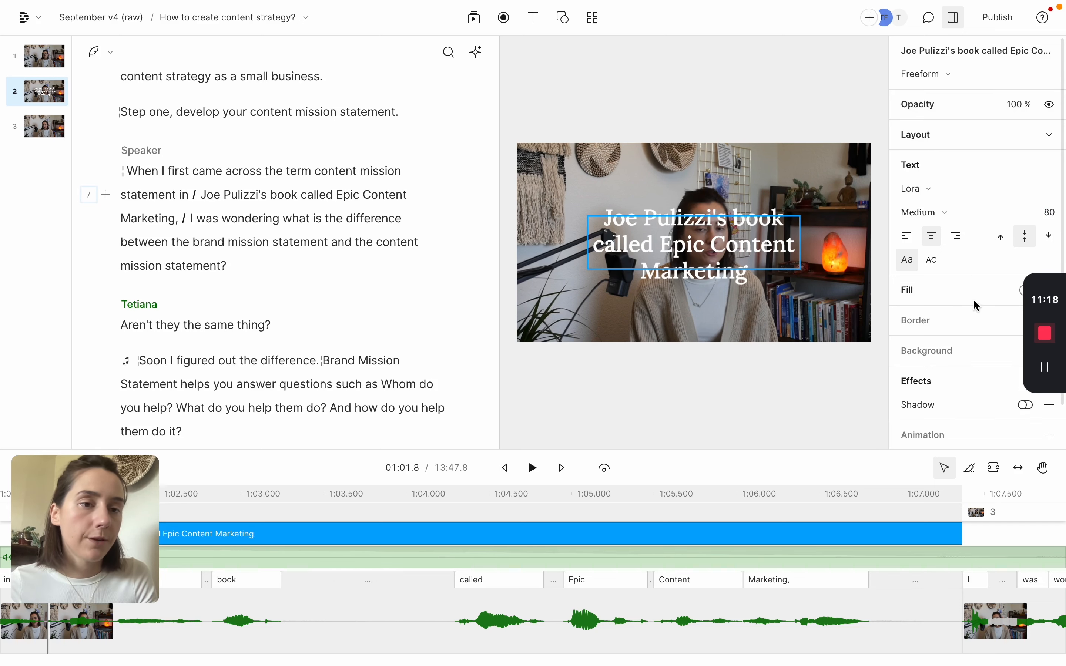
- Turn on the shadow effect for the book title layer
scroll(940, 340, "down", 1)
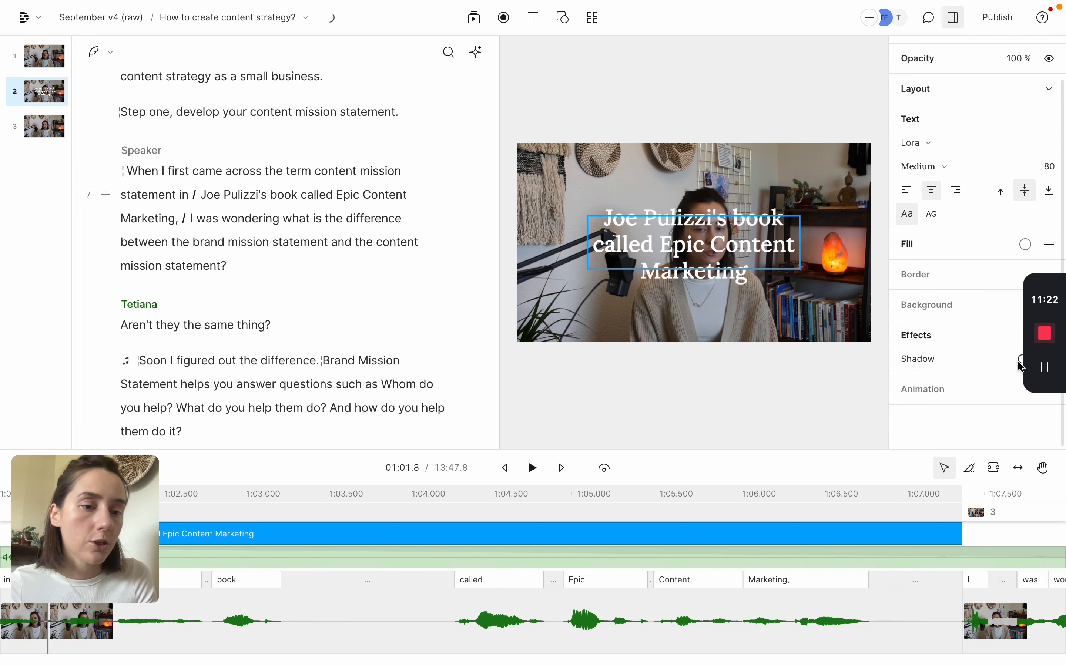
scroll(995, 404, "up", 1)
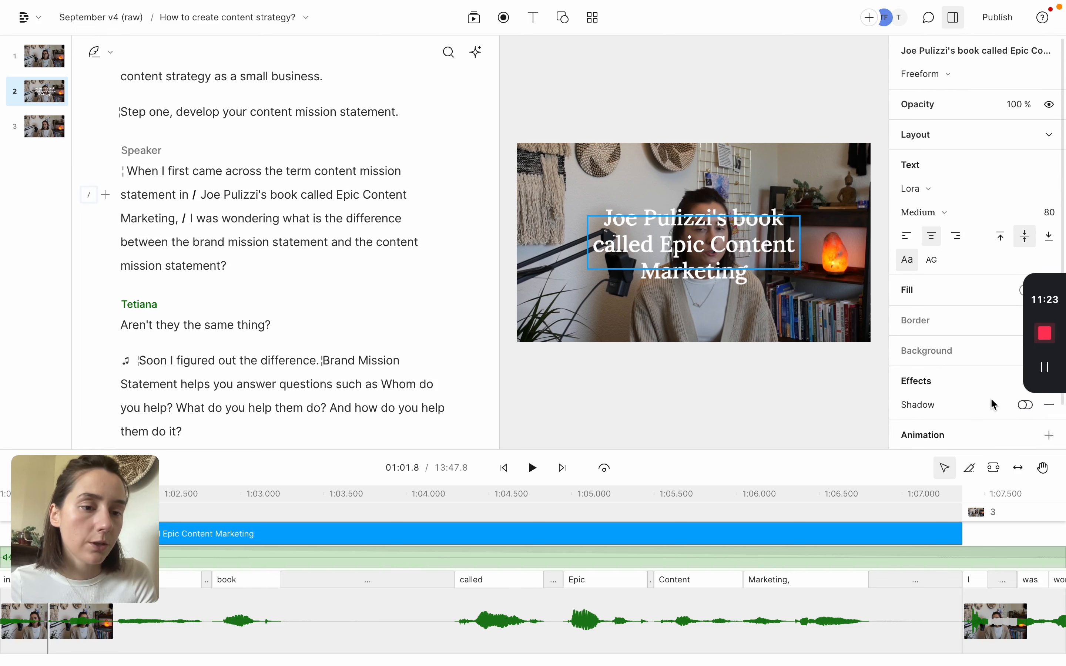
left_click(1031, 405)
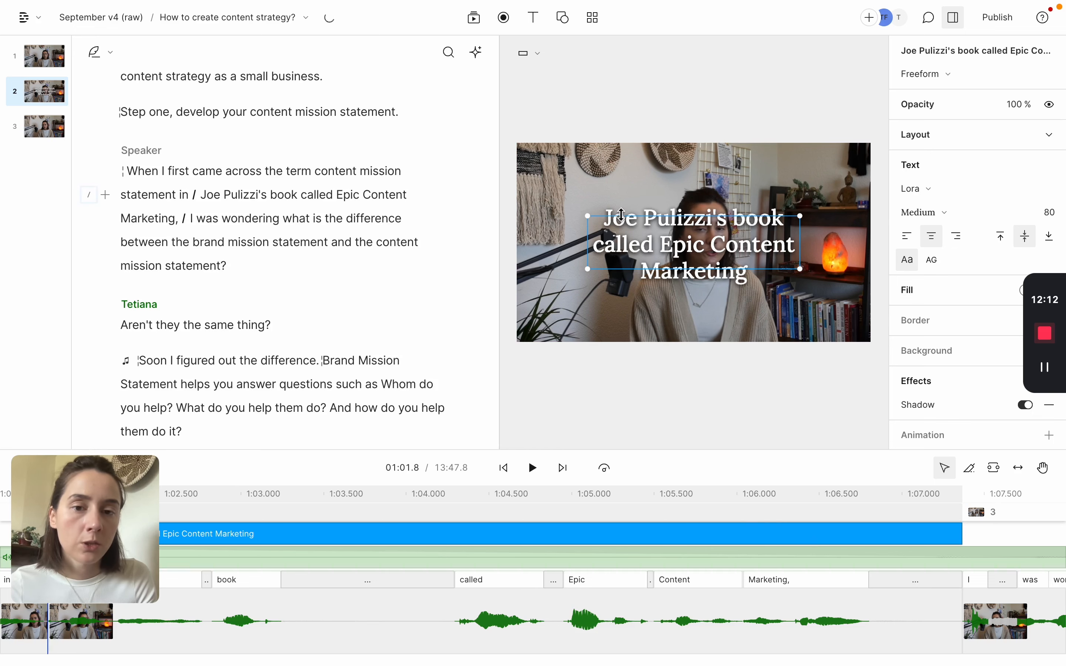
- Widen and heighten the title's text box and move it to the lower part of the video frame
left_click_drag(588, 215, 554, 169)
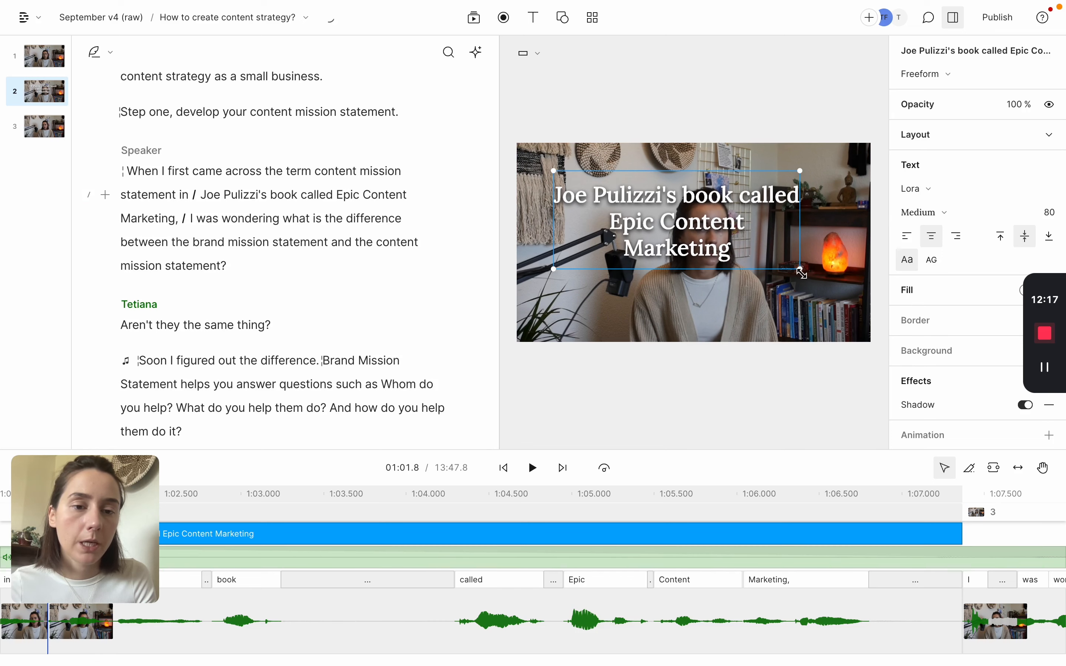
left_click_drag(802, 270, 827, 277)
left_click_drag(694, 239, 711, 300)
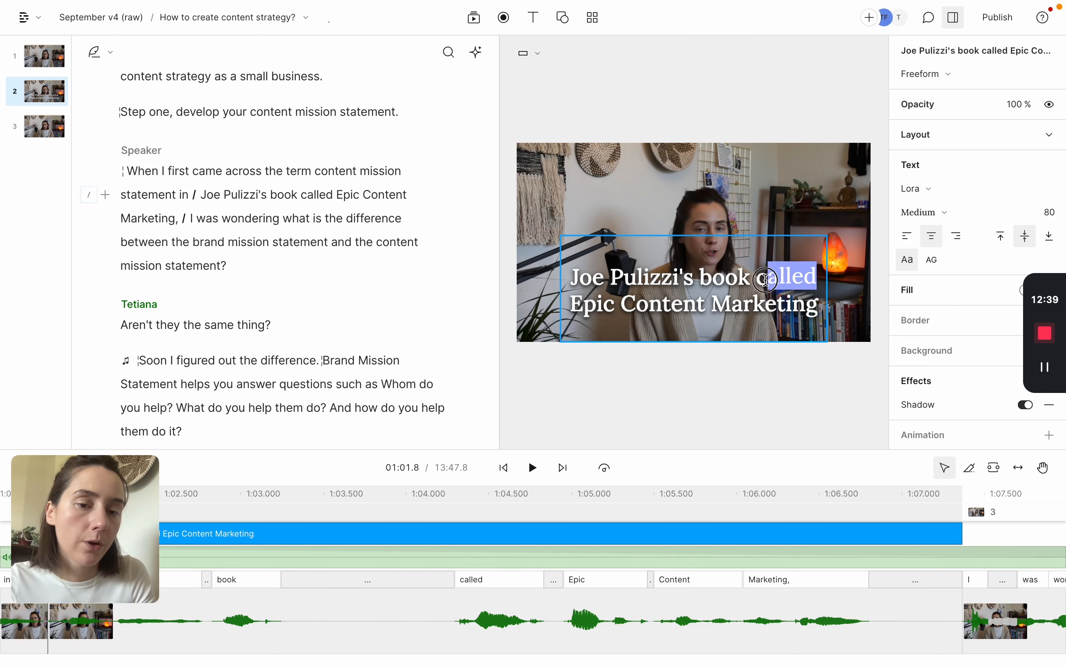
- Remove "called" from the title and enclose the book name in quotation marks, so it reads: Joe Pulizzi's book "Epic Content Marketing"
key("BackSpace")
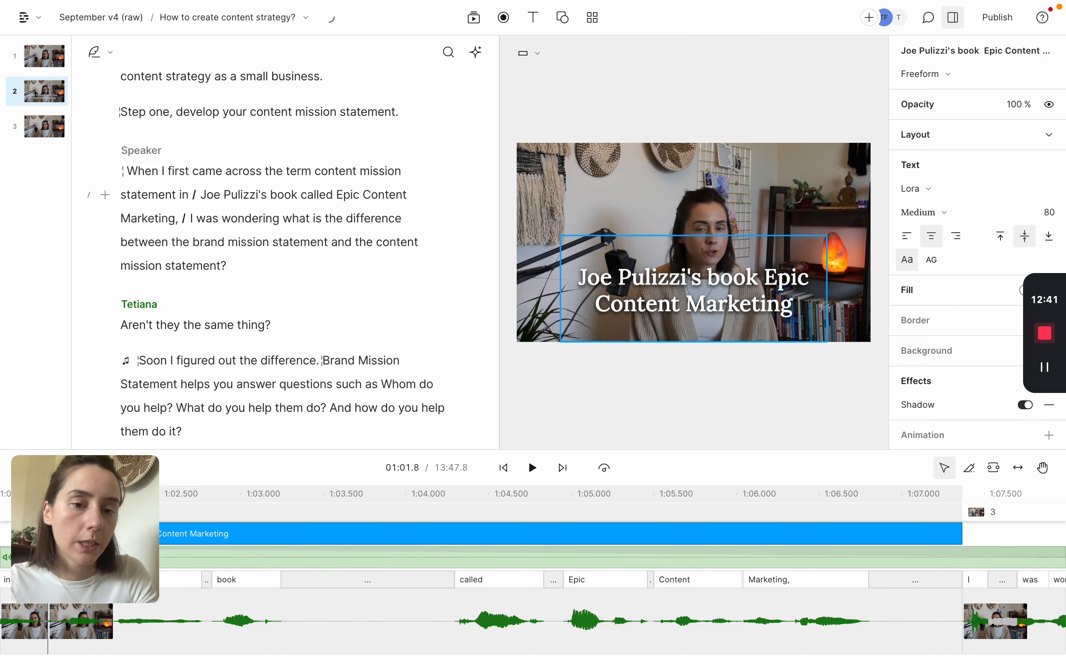
type("\"\"")
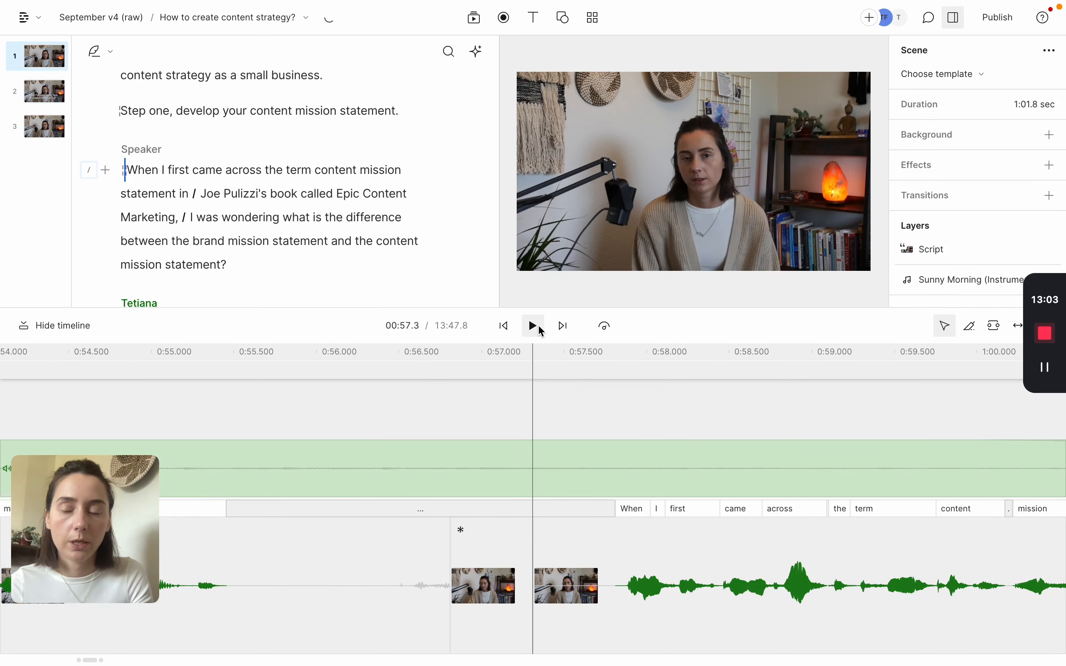
- Play back the passage with the title and extend the title layer's start to about 1:01.6, slightly before the word "Joe"
left_click(534, 326)
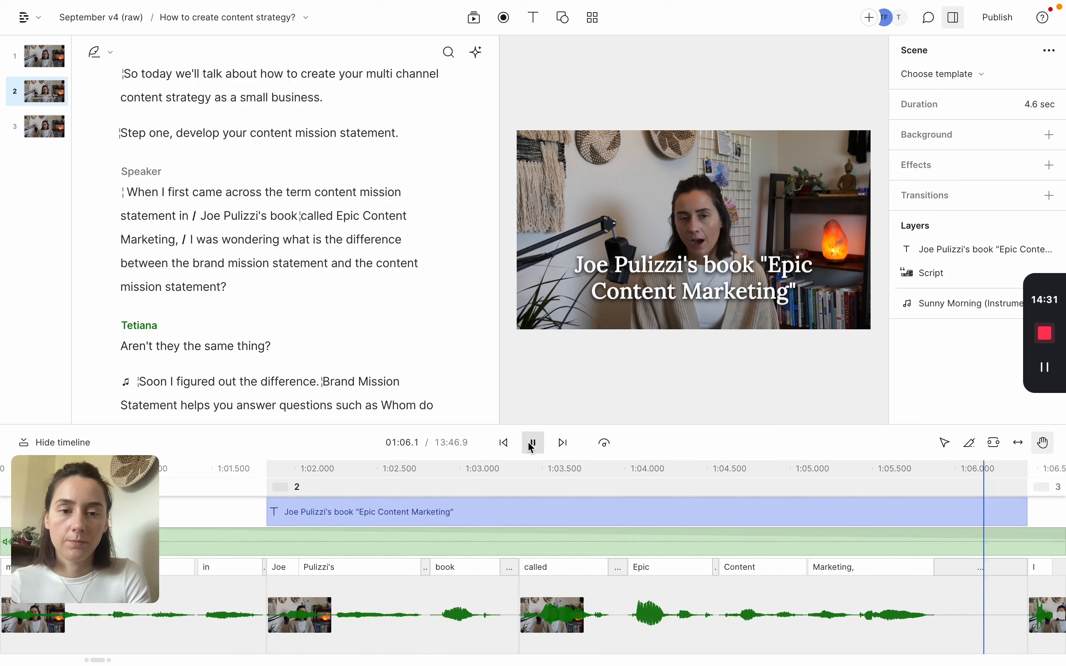
left_click(533, 443)
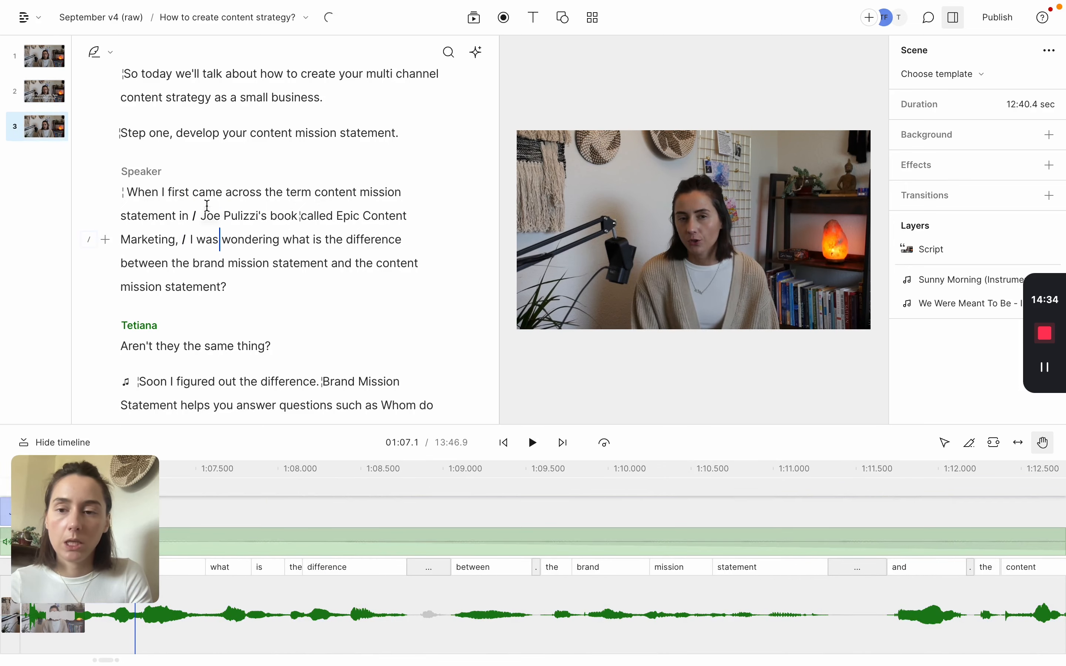
left_click(203, 213)
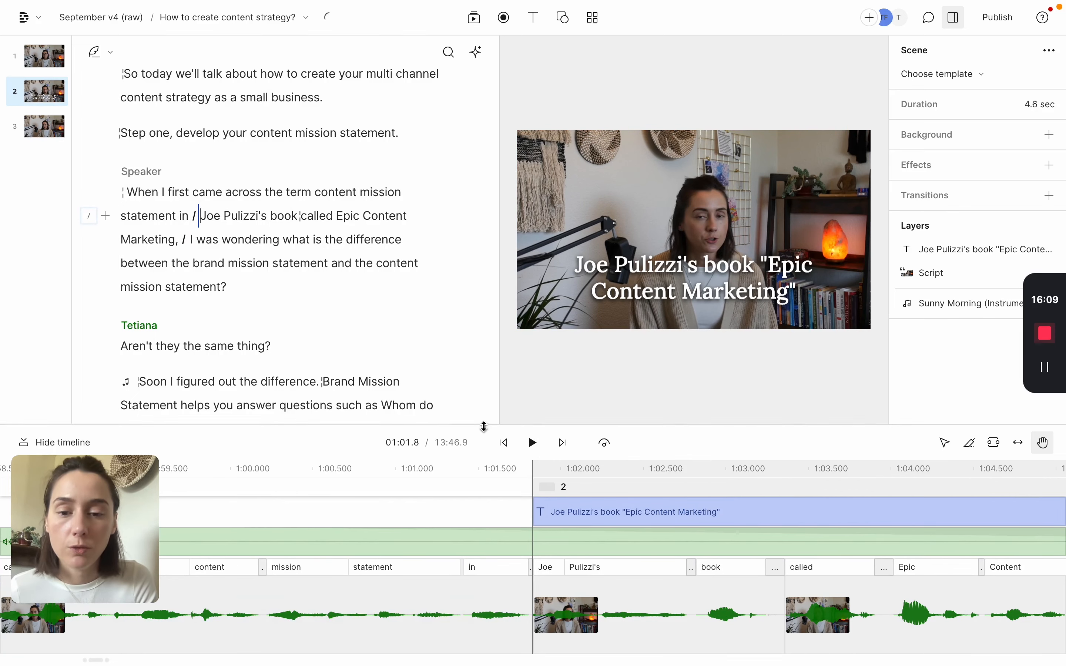
left_click_drag(484, 426, 482, 314)
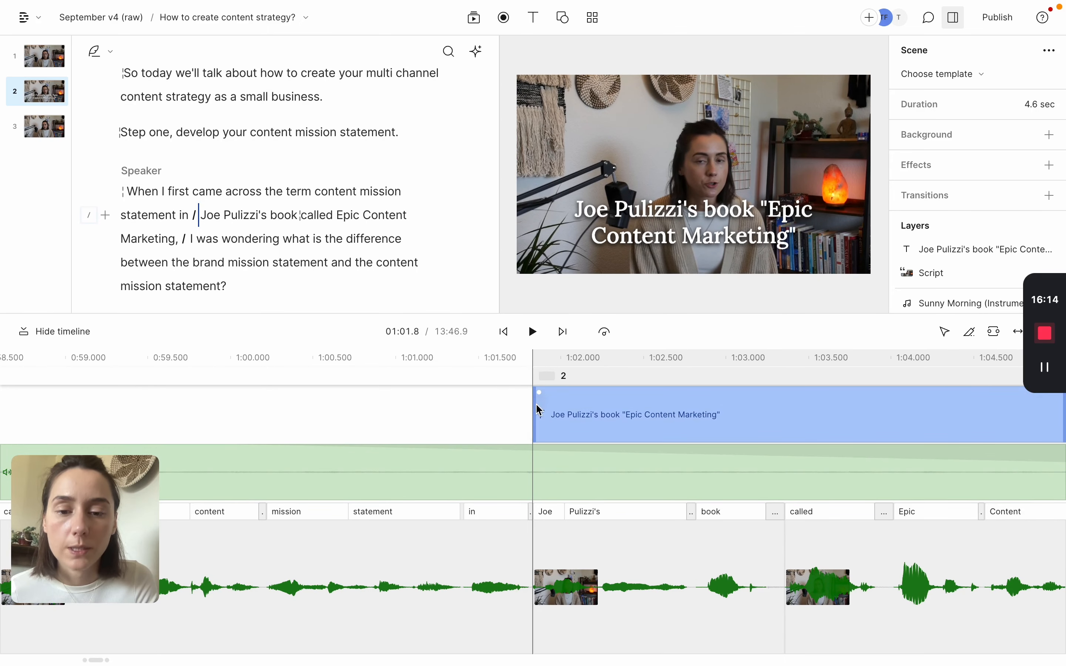
left_click_drag(536, 405, 512, 412)
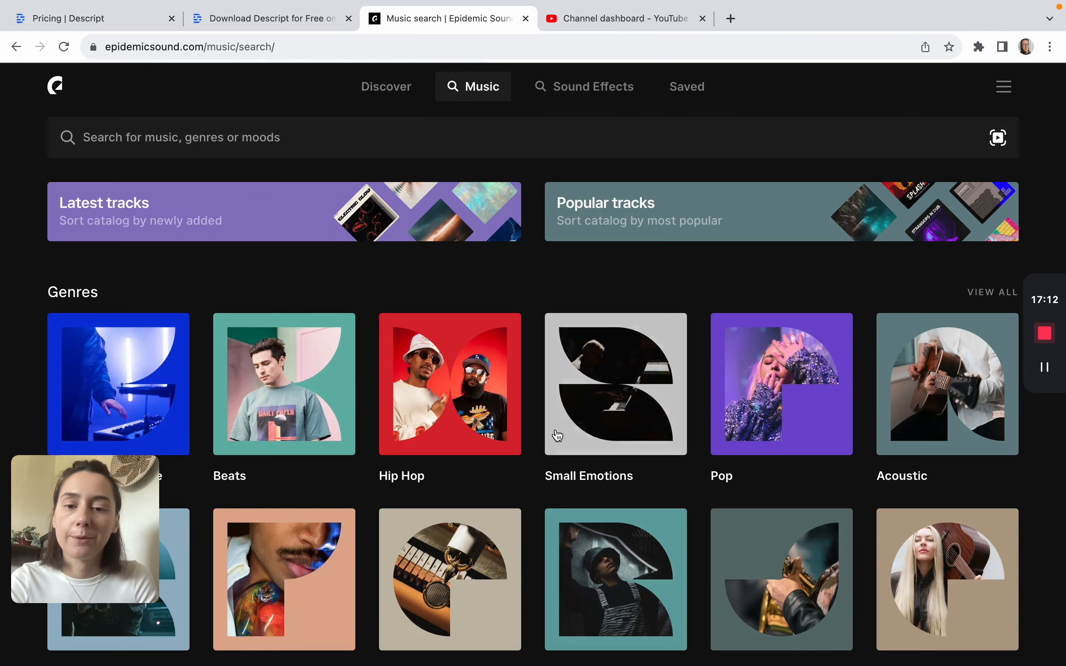
- View the sound effects catalog on Epidemic Sound in the browser, and open the audio library in YouTube Studio
left_click(572, 101)
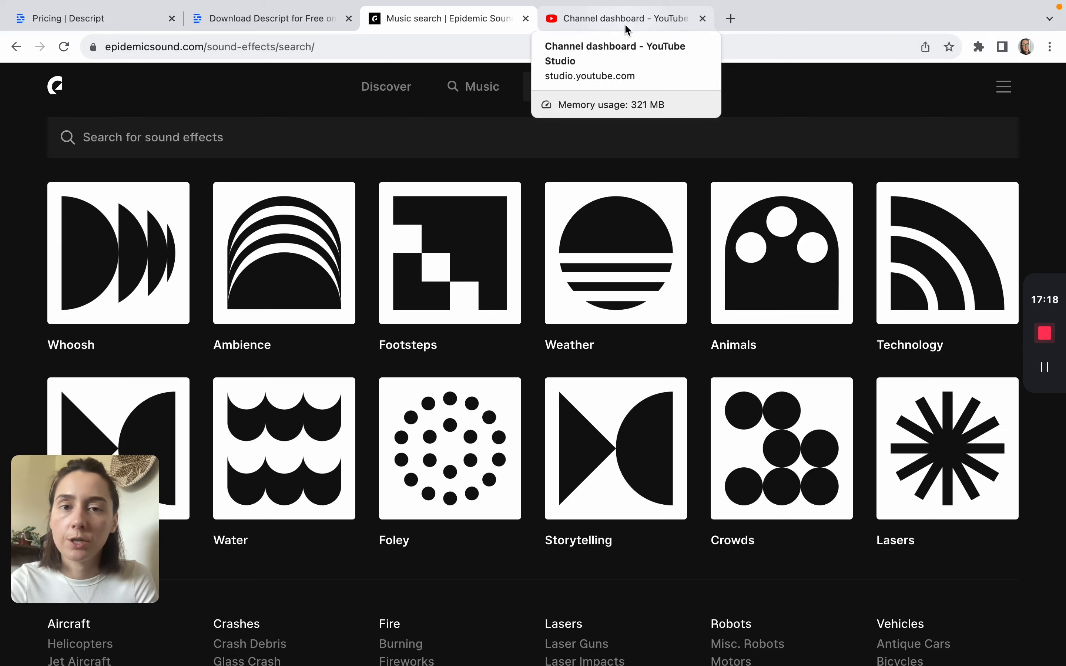
left_click(627, 30)
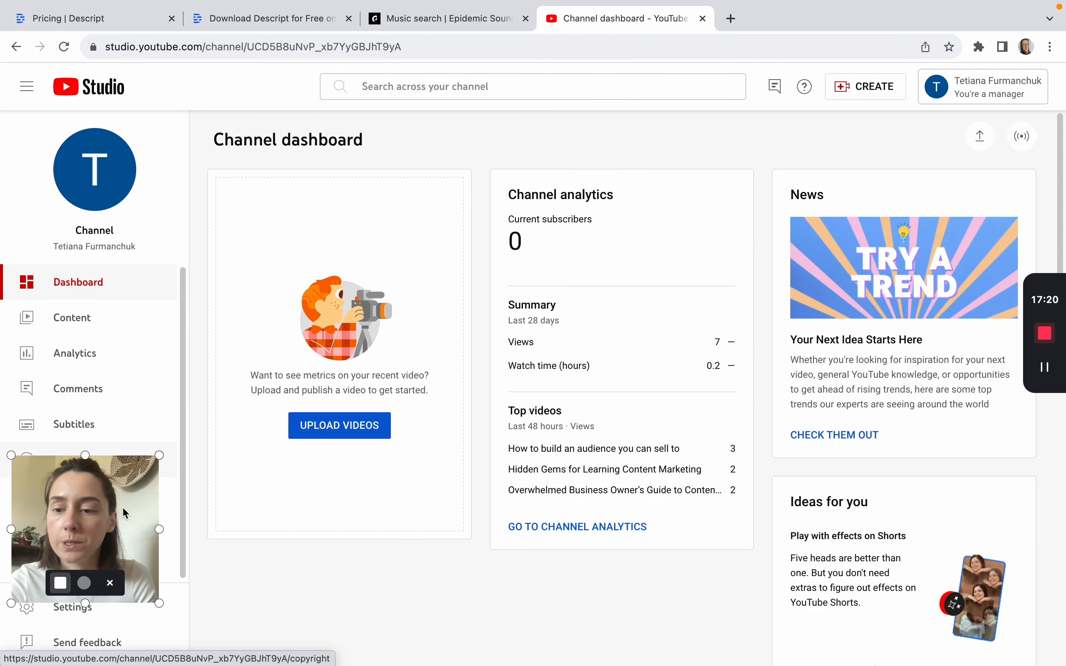
scroll(124, 348, "down", 1)
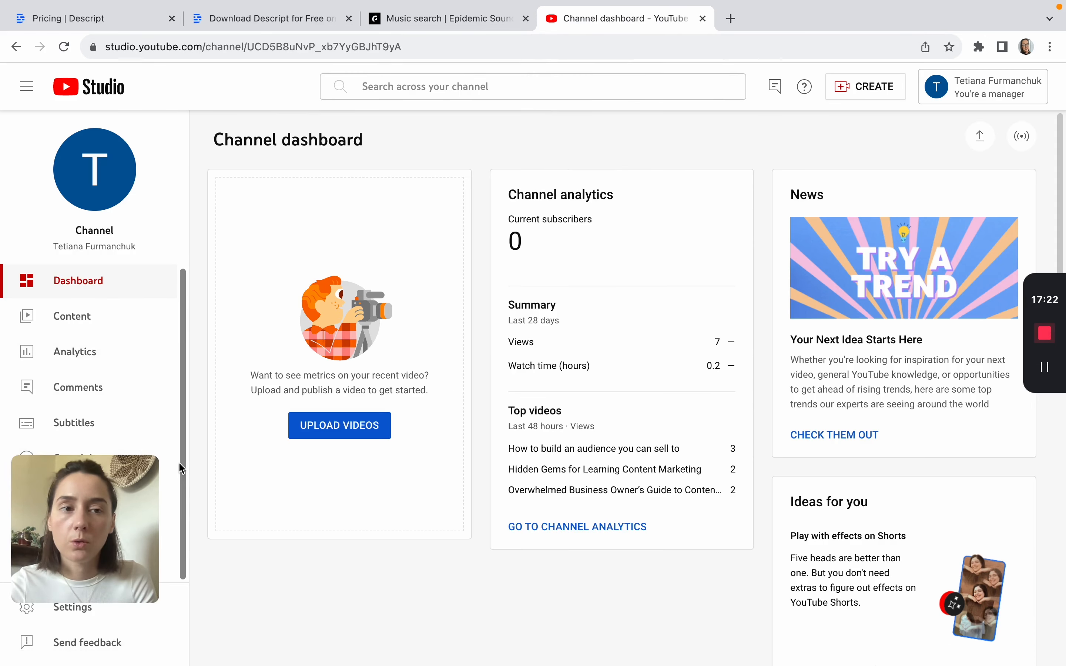
left_click_drag(85, 529, 318, 565)
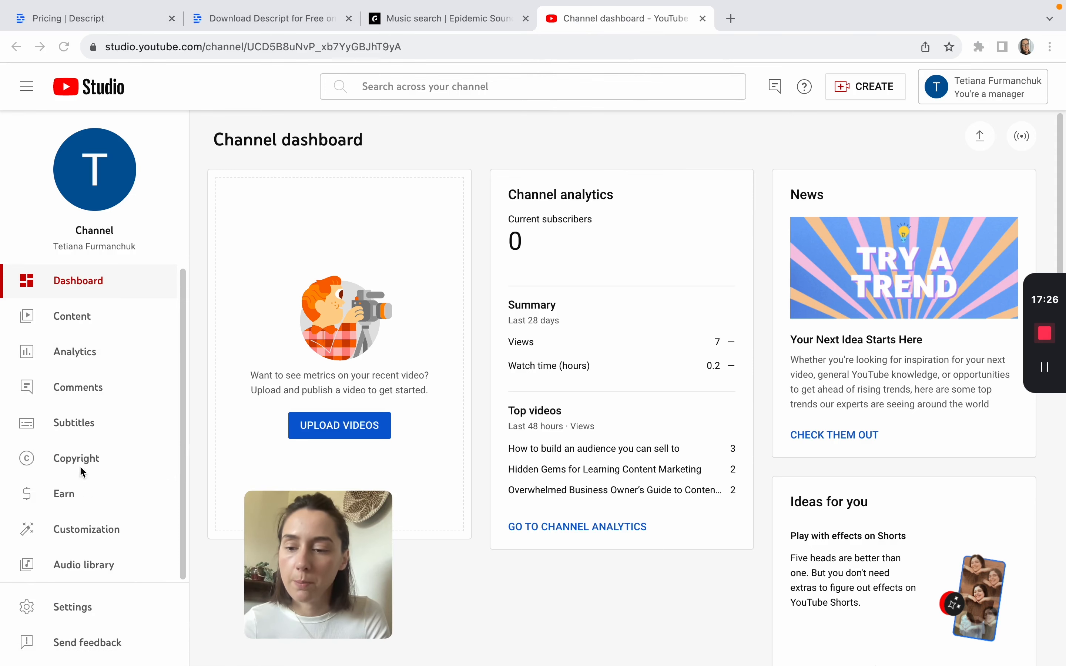
left_click(87, 569)
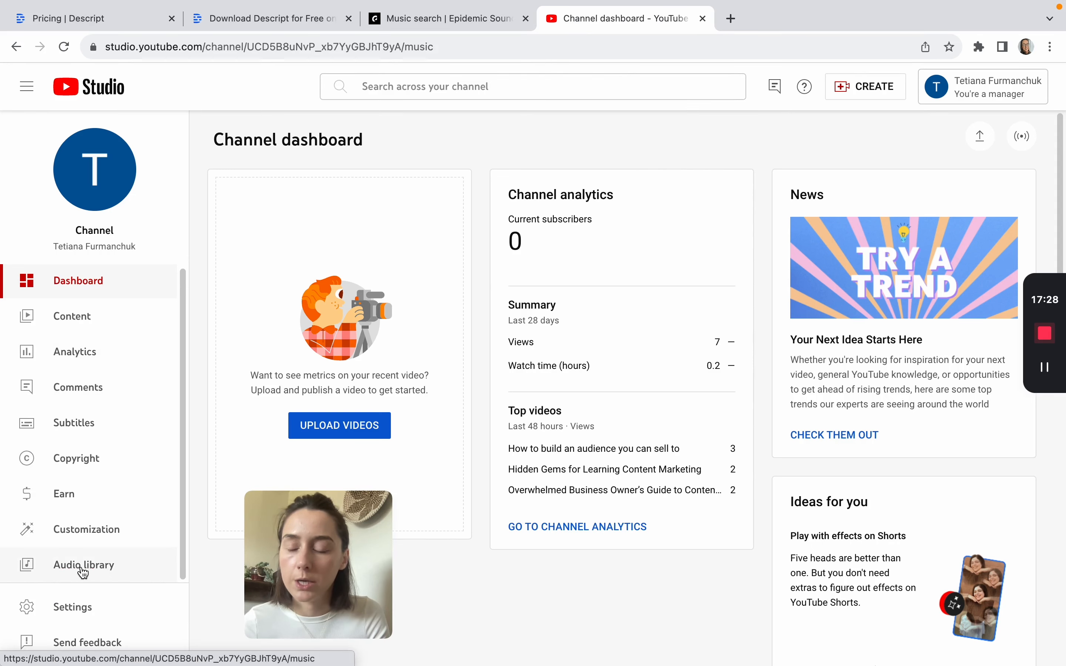
left_click_drag(334, 573, 112, 556)
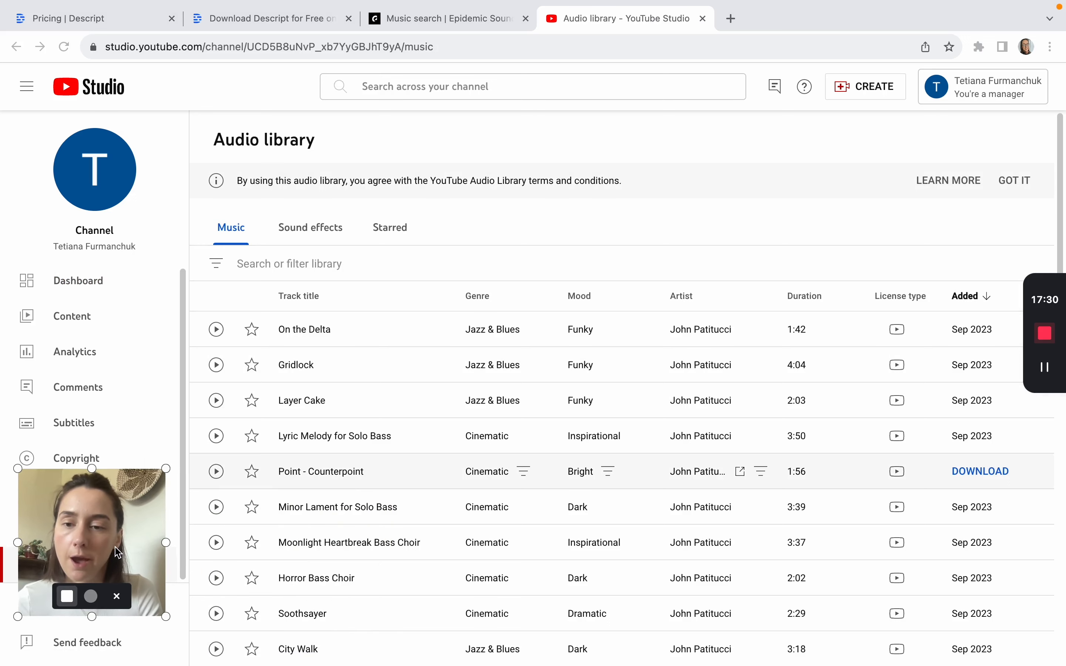
- Search the YouTube audio library's sound effects for "pop" and preview the effect named Pop
left_click(329, 228)
left_click(299, 263)
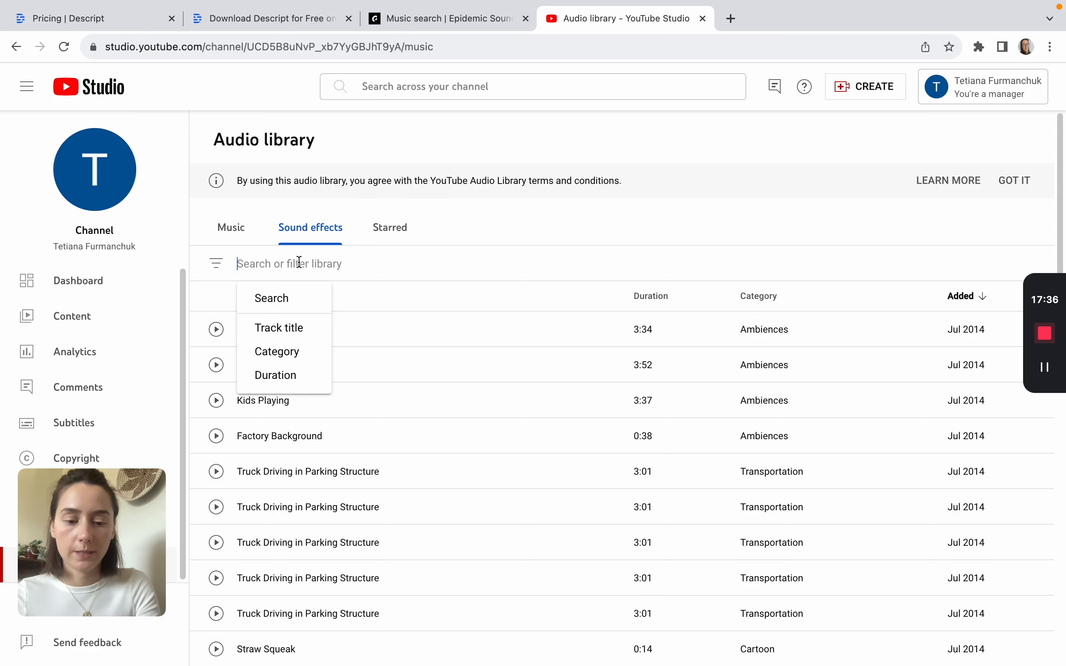
type("pop")
key("Return")
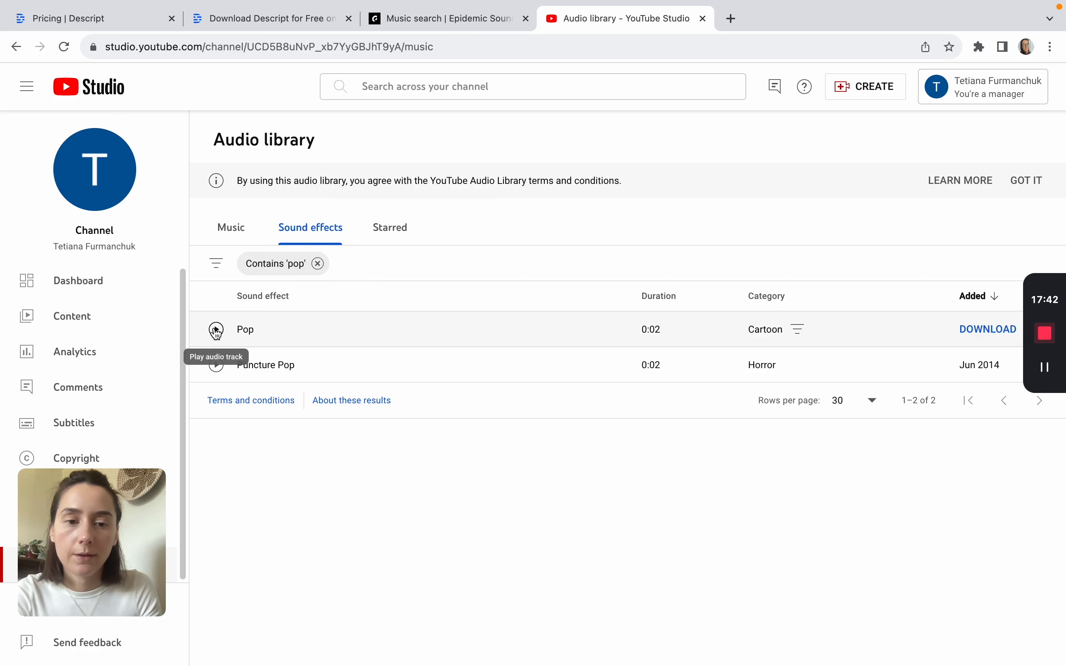
left_click(217, 330)
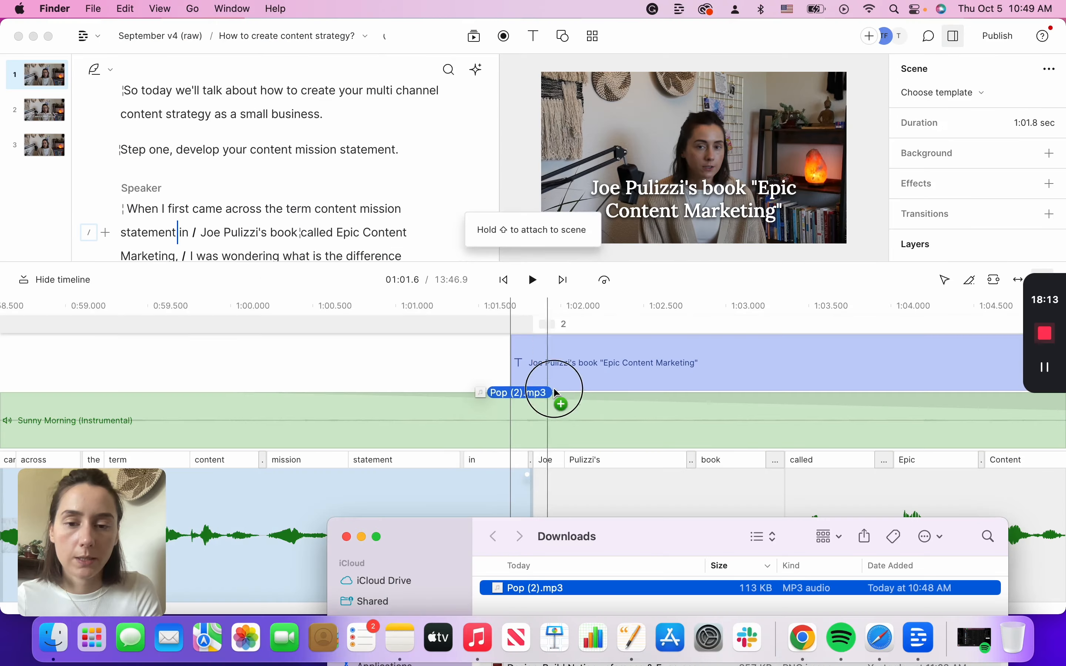
- Place Pop (2).mp3 from the Downloads folder in Descript's timeline at the start of the title layer, and play that passage
left_click_drag(553, 398, 513, 369)
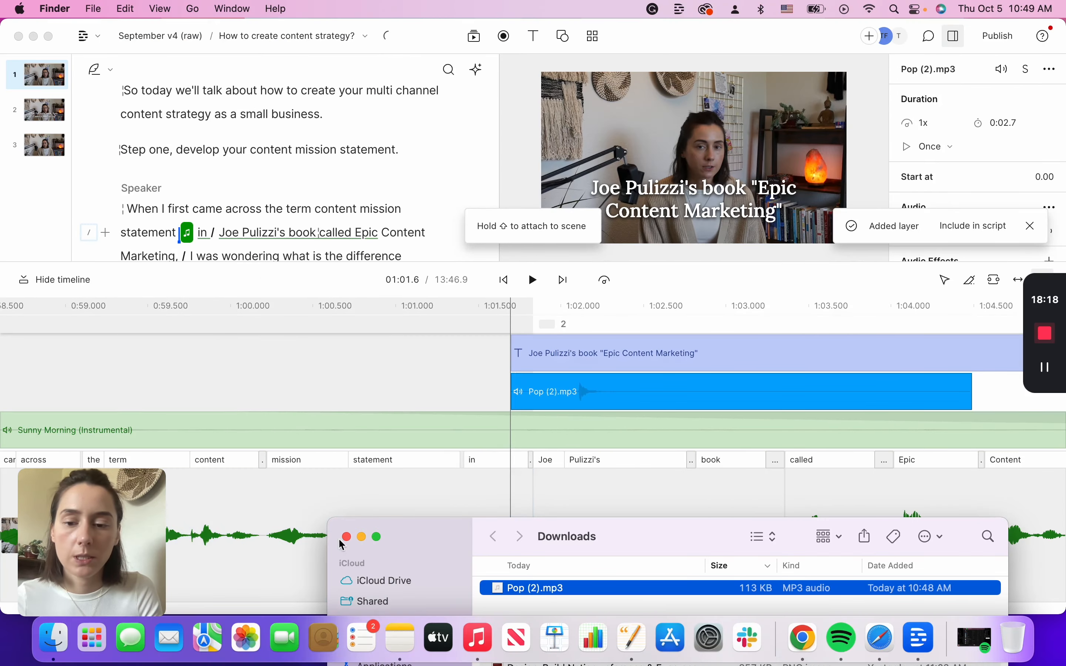
left_click(347, 538)
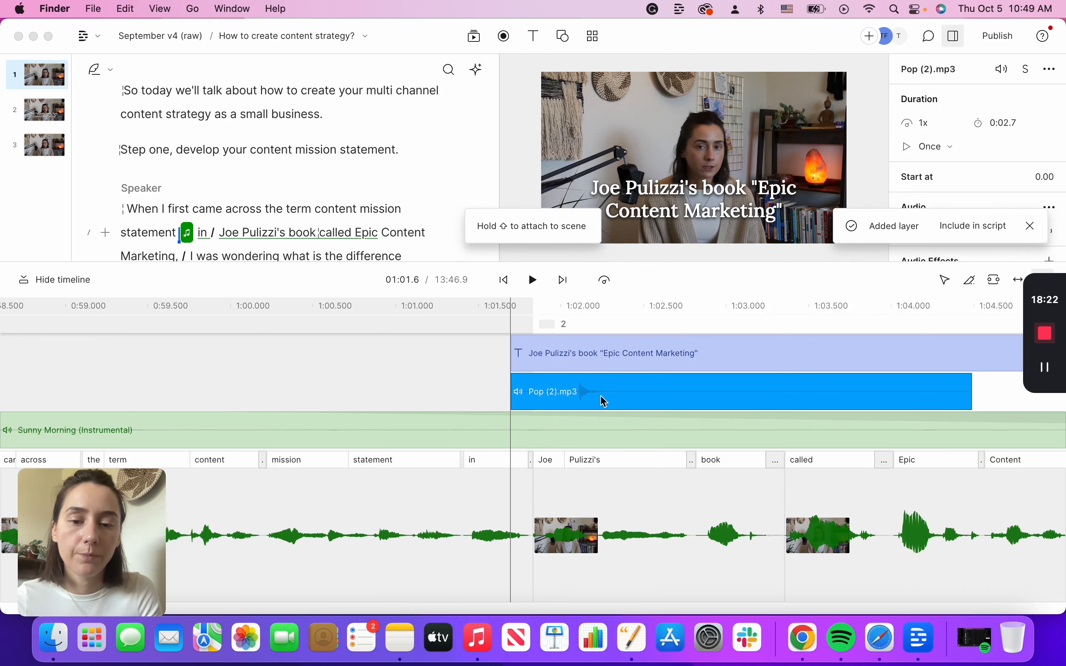
left_click(131, 203)
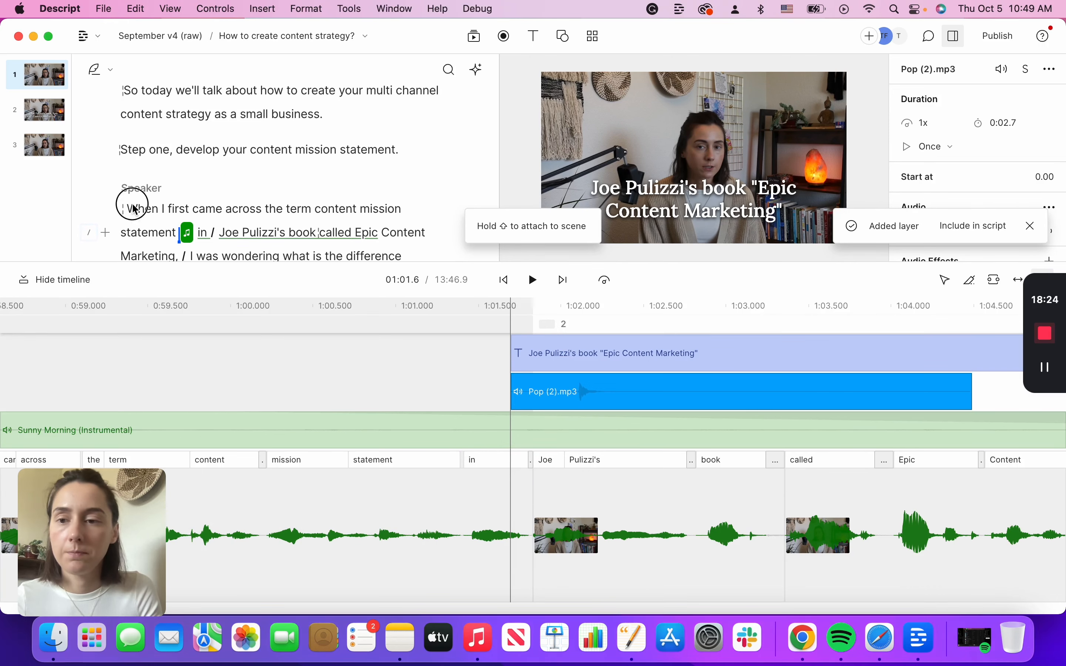
left_click(535, 281)
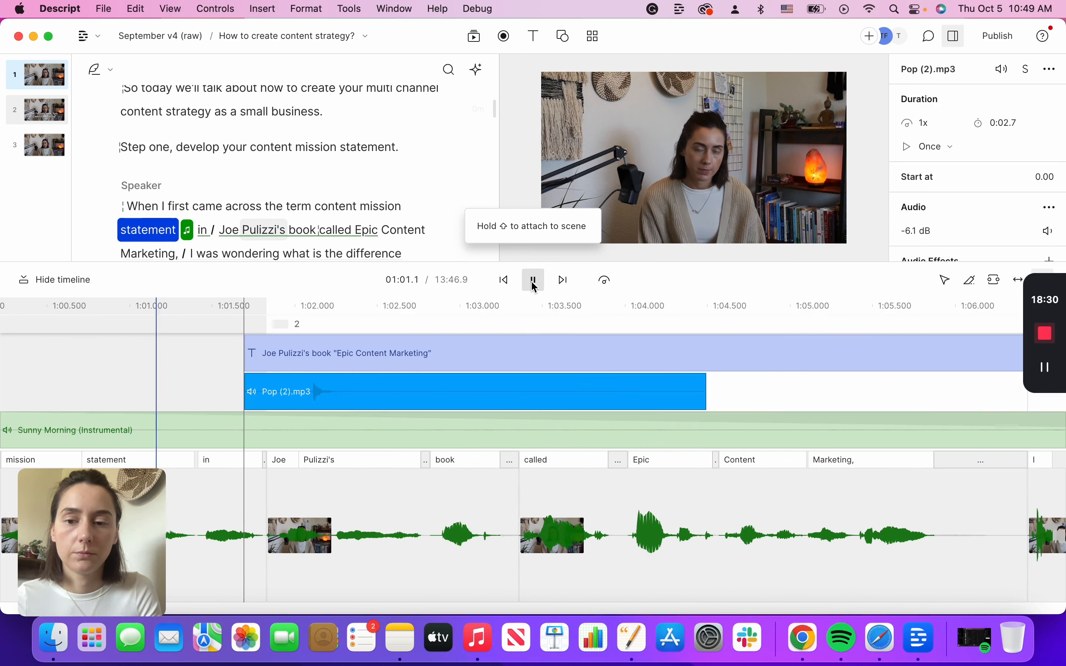
- Stop the playback and set the volume of the Pop (2).mp3 clip to -12 dB
left_click(534, 281)
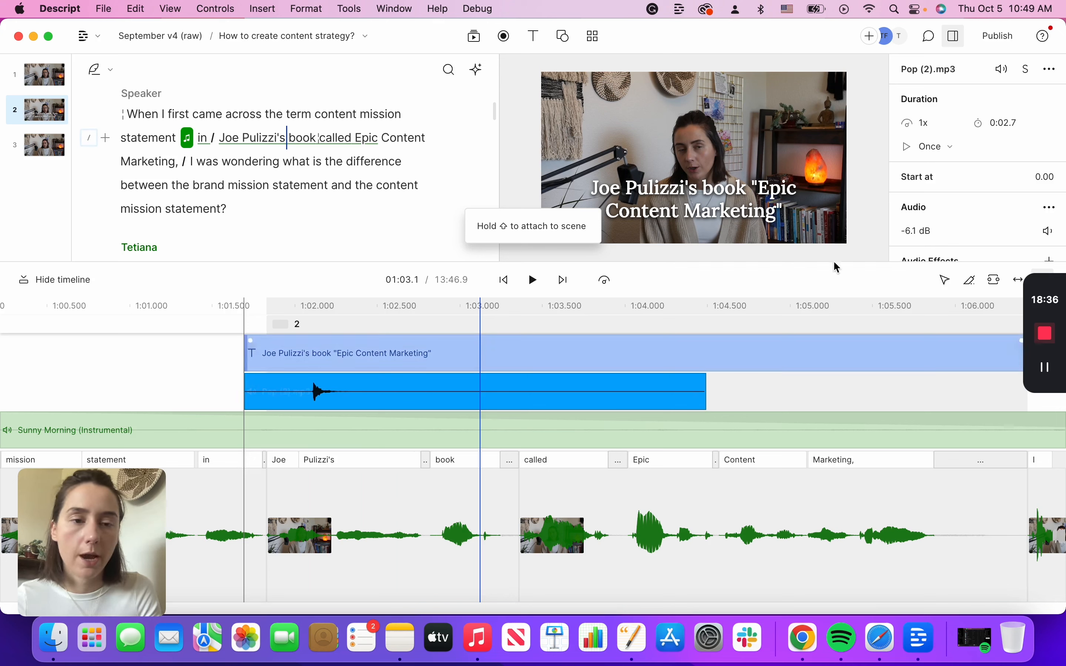
scroll(930, 230, "down", 1)
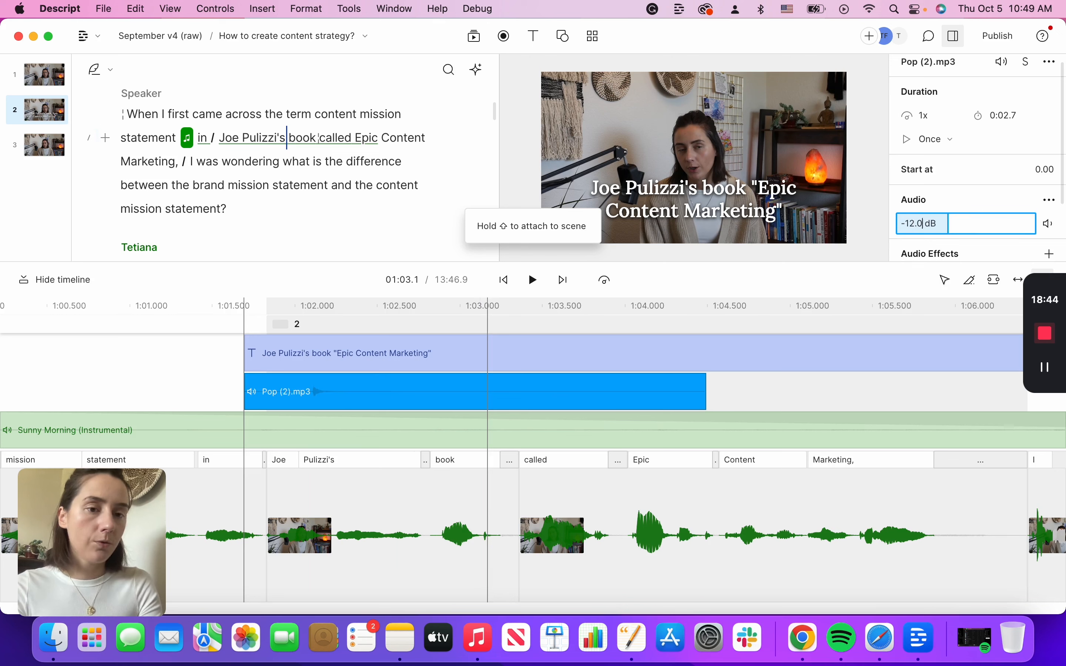
- Trim the start of the "Epic Content Marketing" title layer to about 1:02.0 and play the passage from the word "statement"
left_click(304, 355)
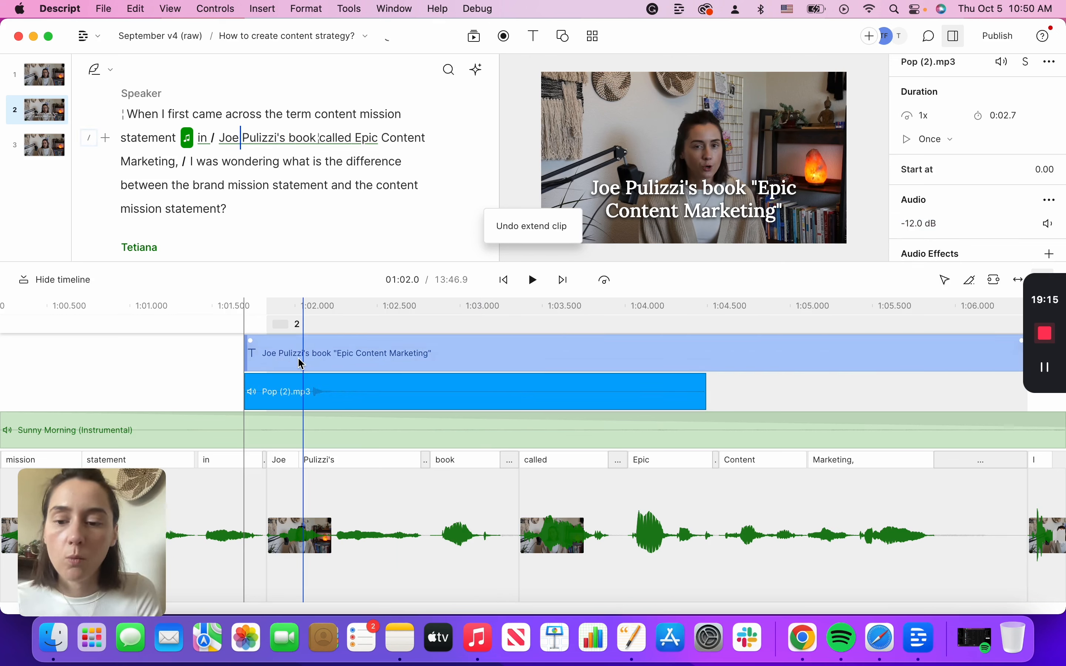
left_click(366, 405)
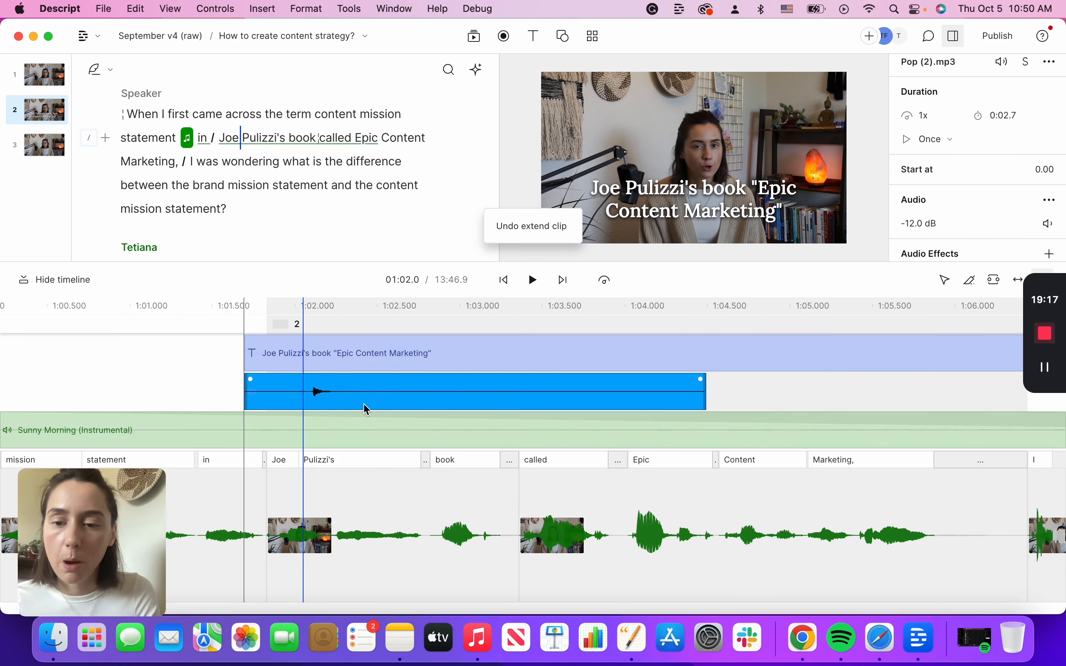
key("super+z")
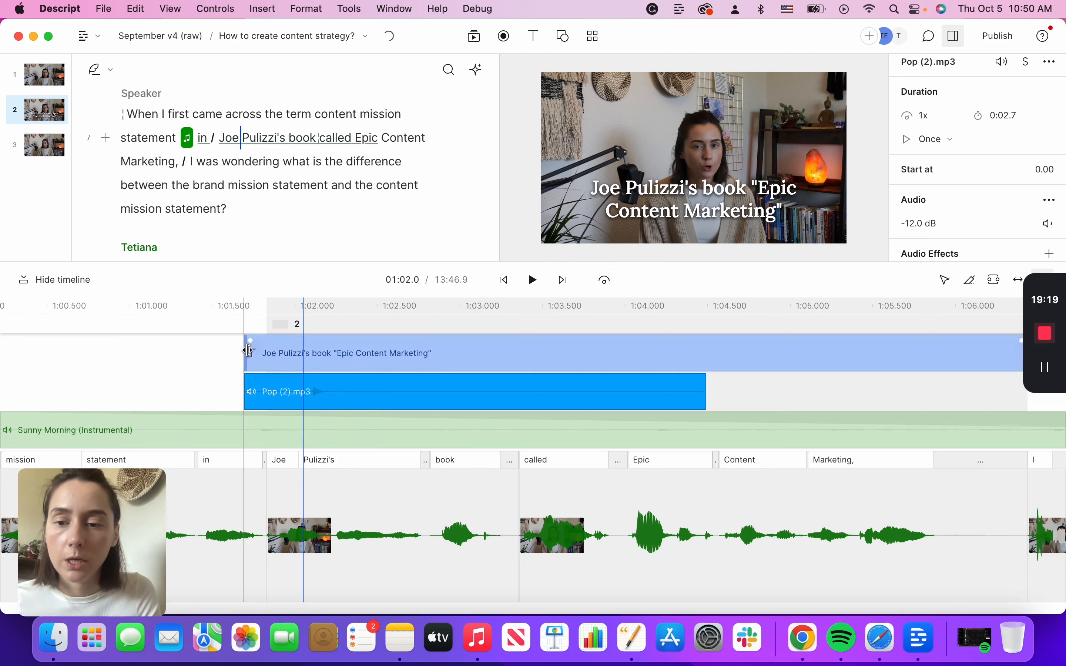
left_click_drag(292, 352, 245, 352)
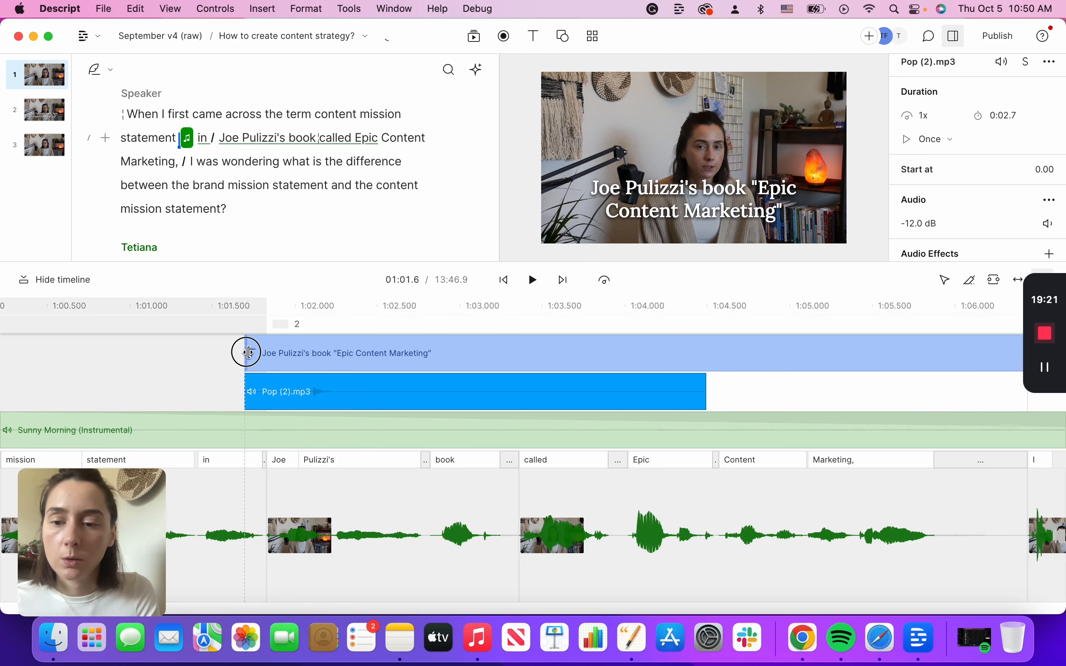
left_click(365, 393)
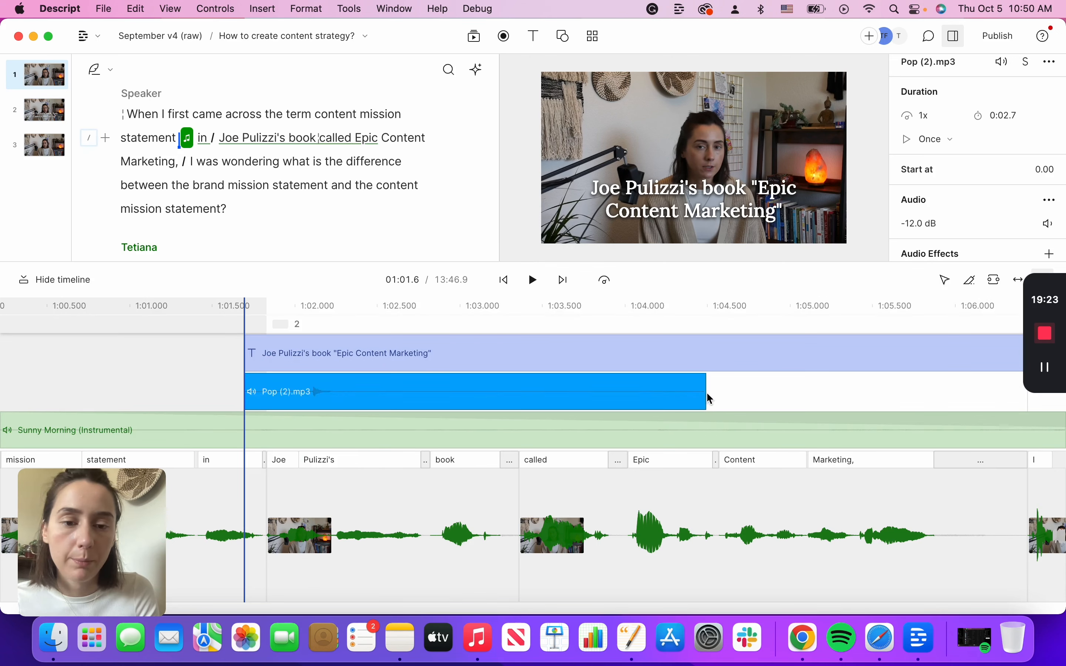
left_click(250, 349)
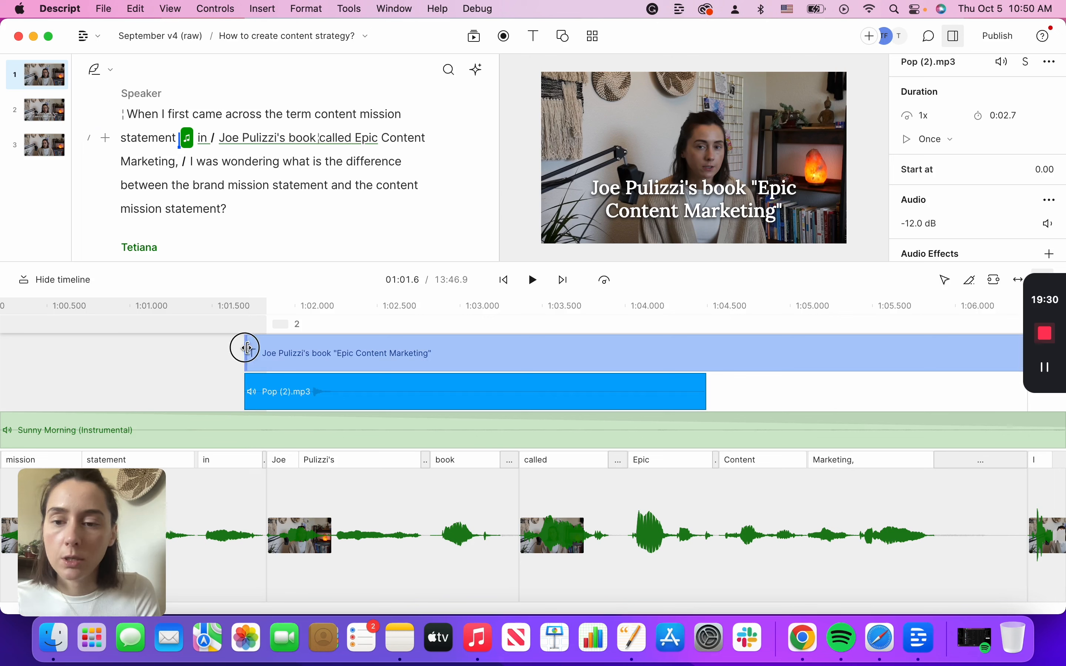
left_click_drag(247, 348, 301, 347)
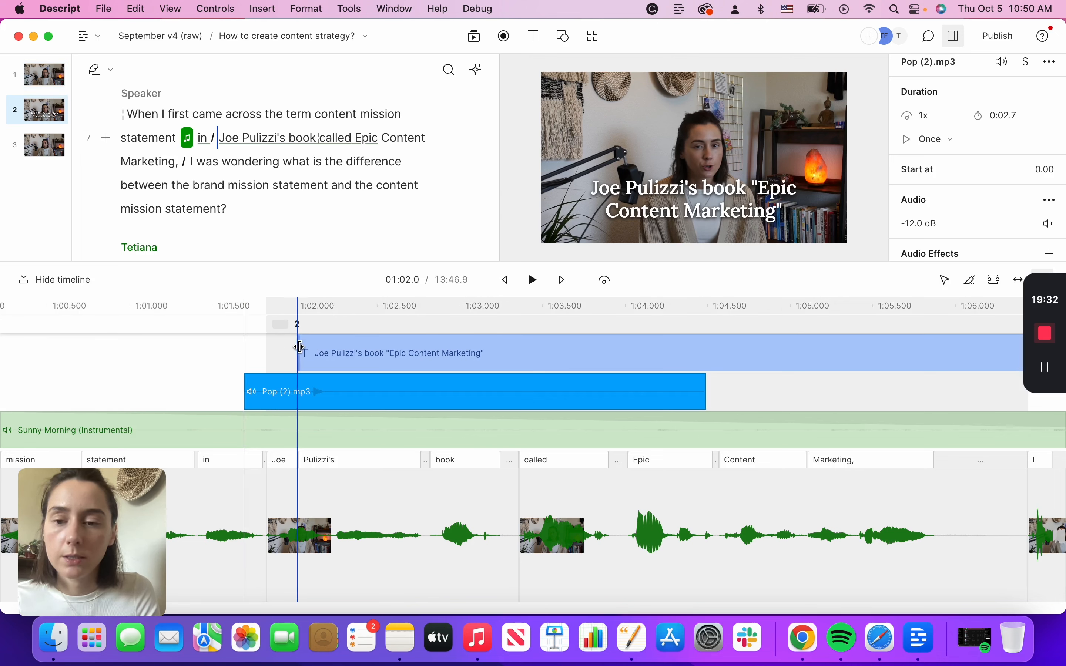
left_click(123, 137)
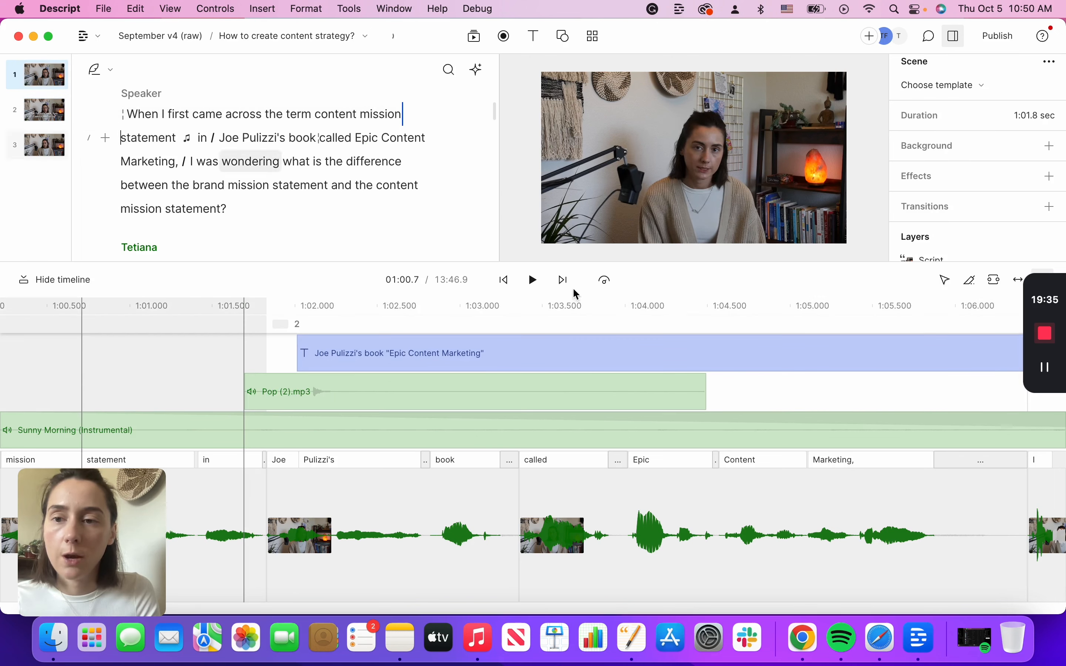
left_click(533, 280)
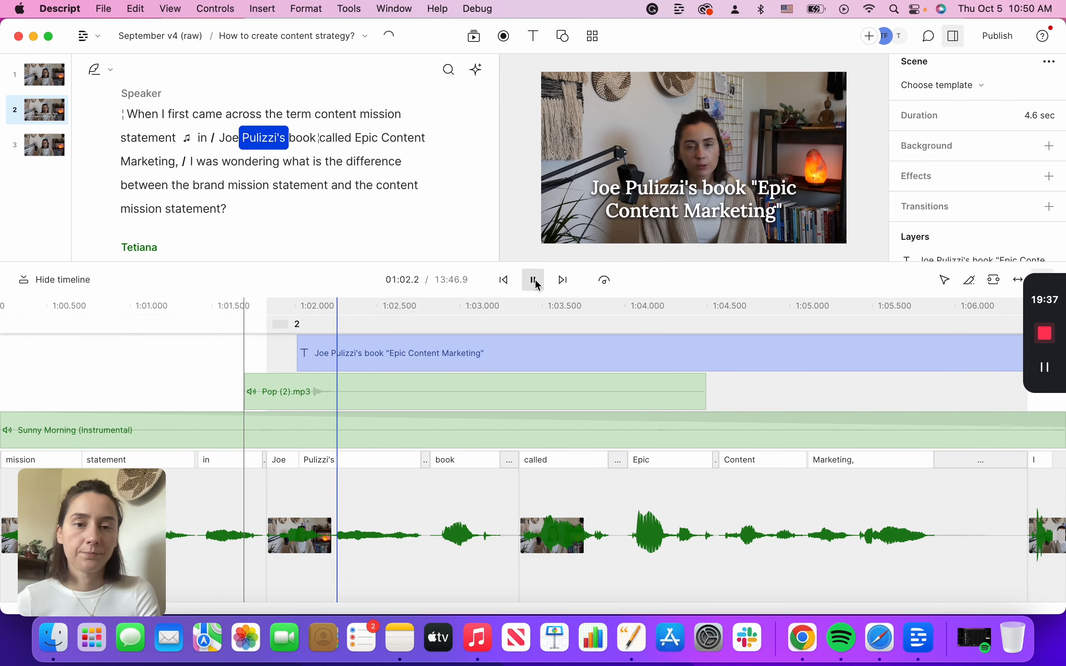
- Set the Pop (2).mp3 clip's volume to -17 dB and play the passage around the title
left_click(404, 389)
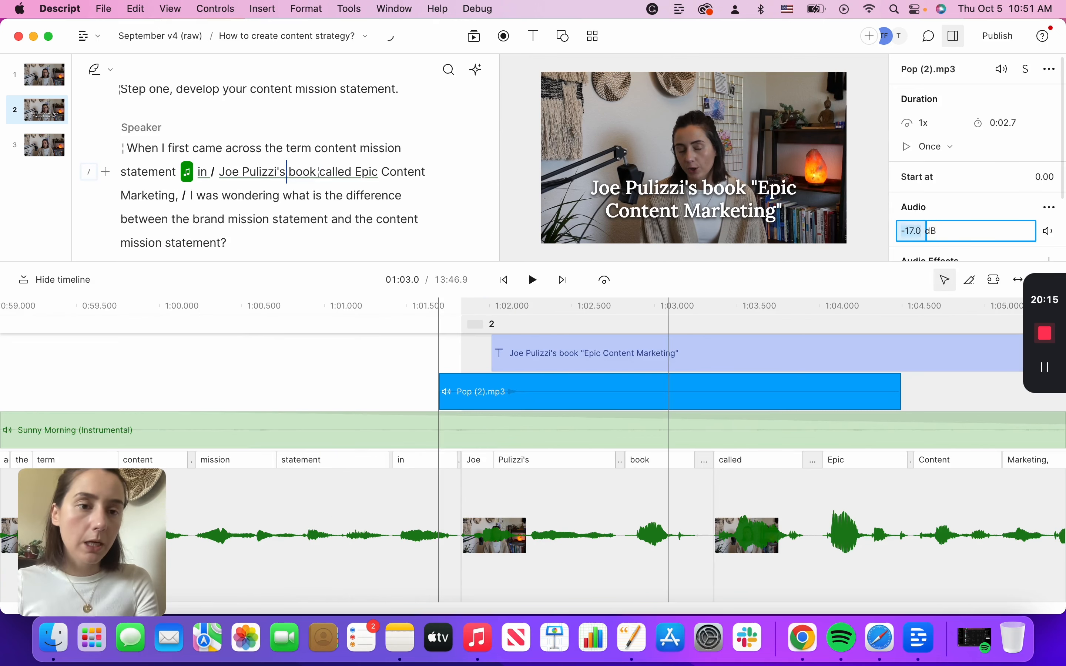
left_click(388, 308)
left_click(536, 282)
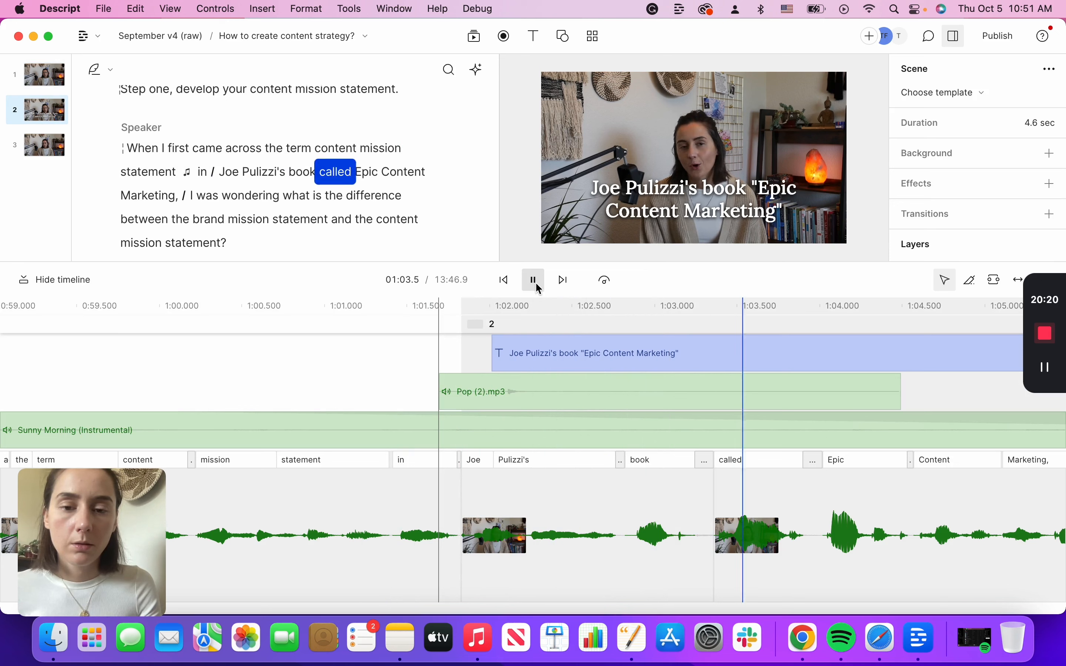
left_click(537, 284)
left_click(395, 310)
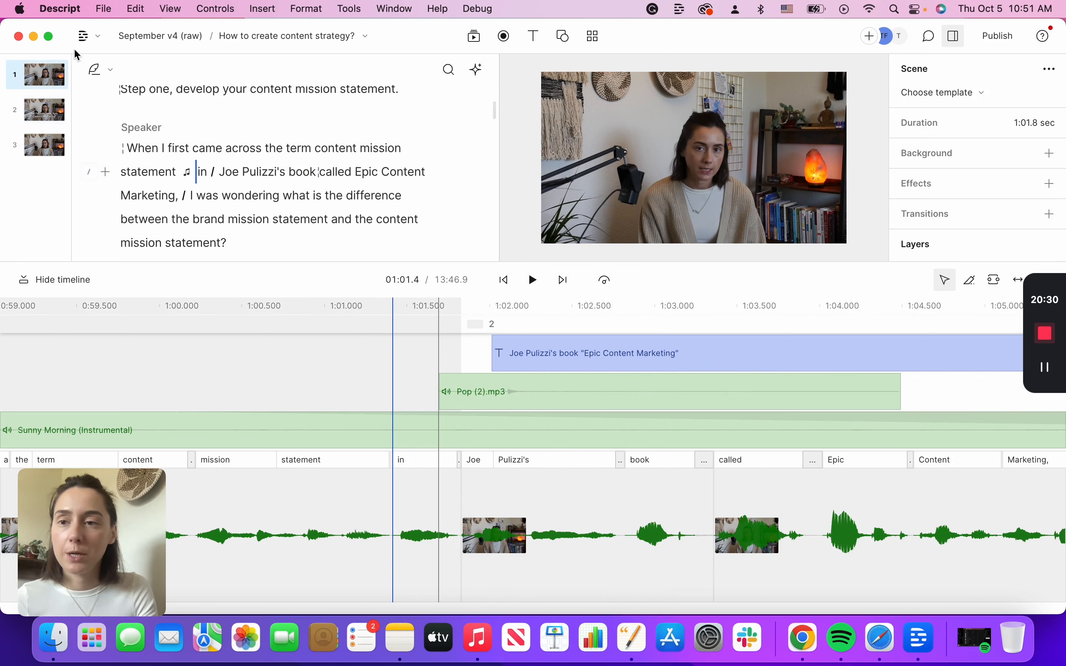
- Switch to the browser, search Epidemic Sound's sound effects for "pop" and look through the results
mouse_move(51, 39)
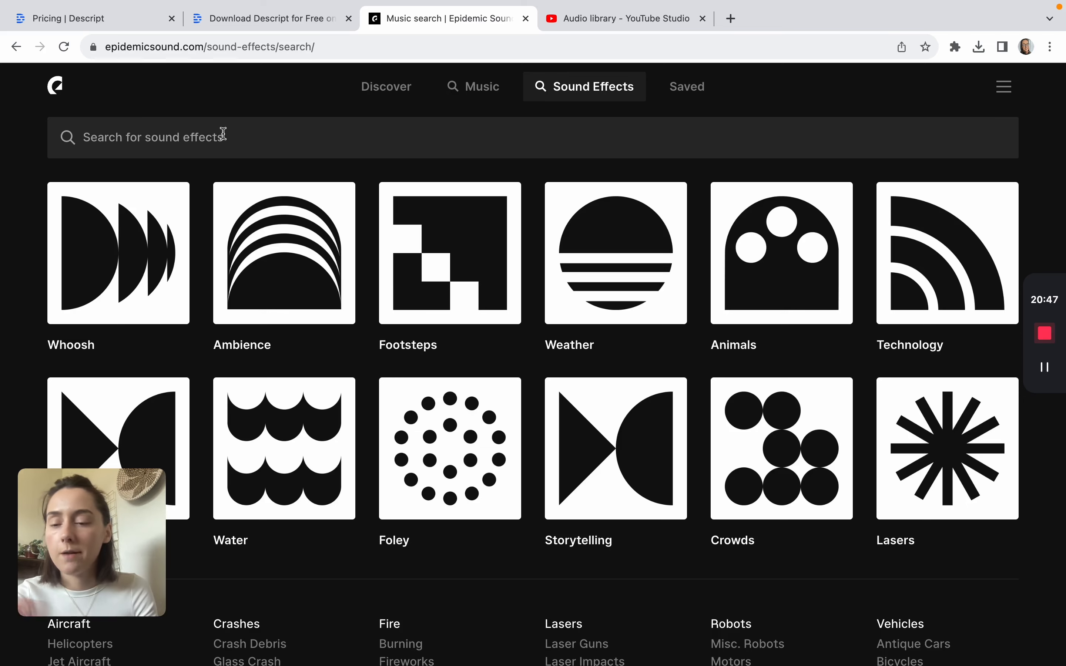
left_click(223, 134)
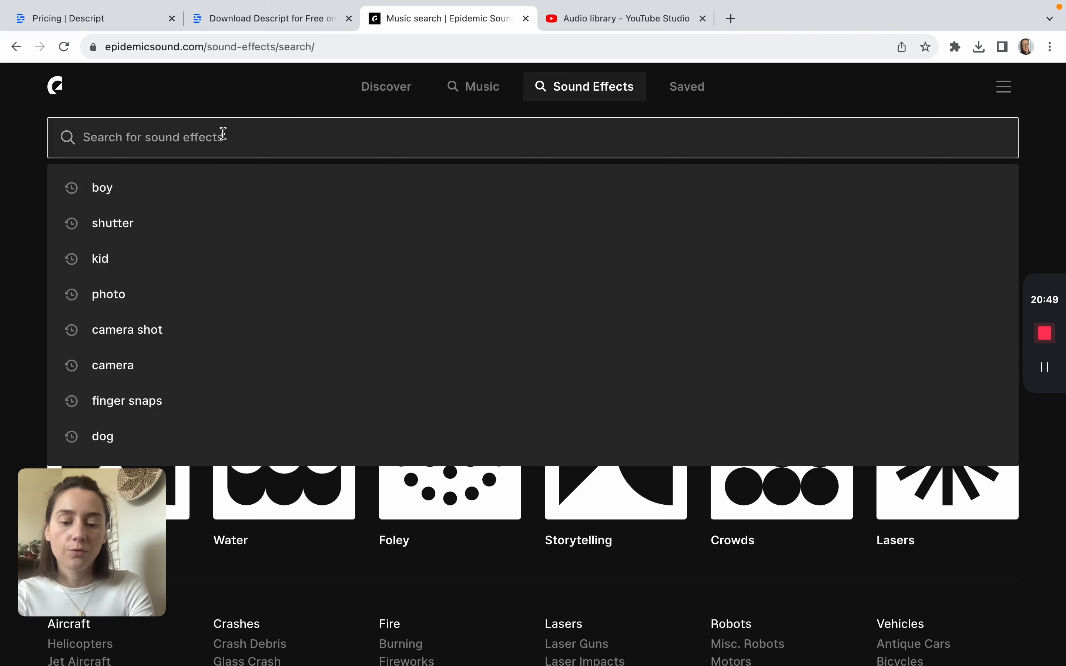
key("Return")
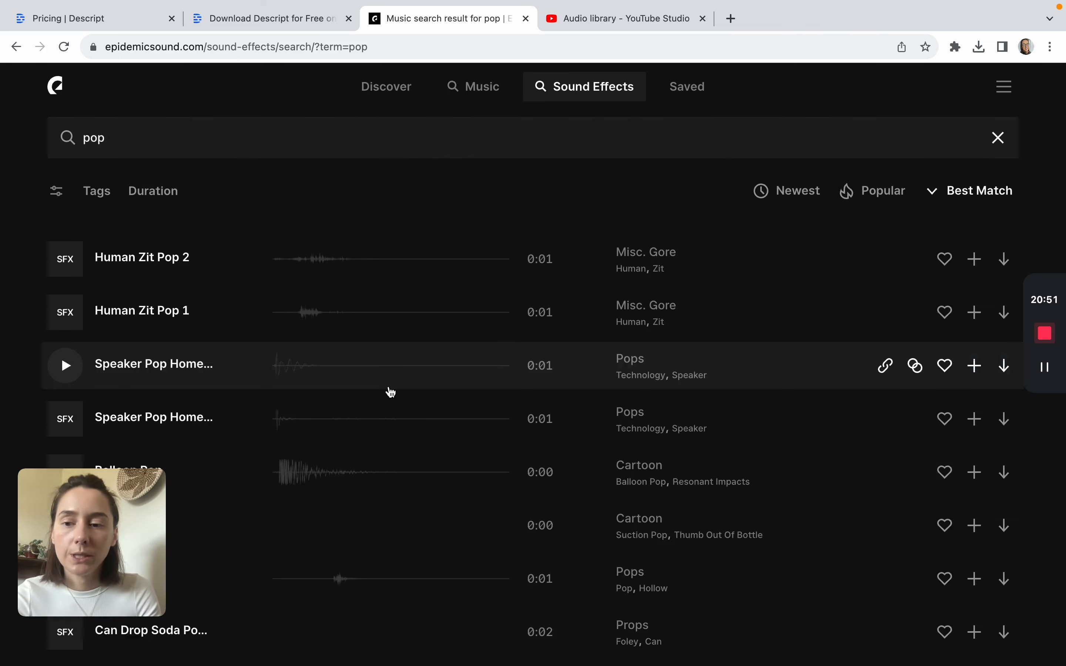
scroll(391, 392, "down", 4)
scroll(391, 393, "down", 20)
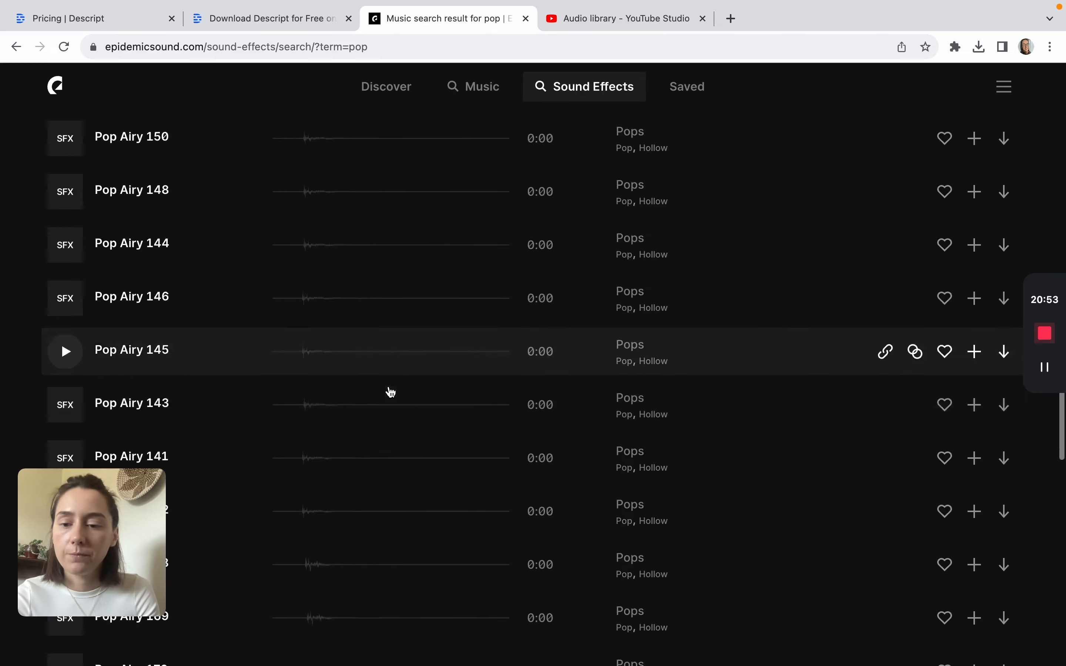
scroll(390, 393, "down", 5)
scroll(391, 393, "up", 20)
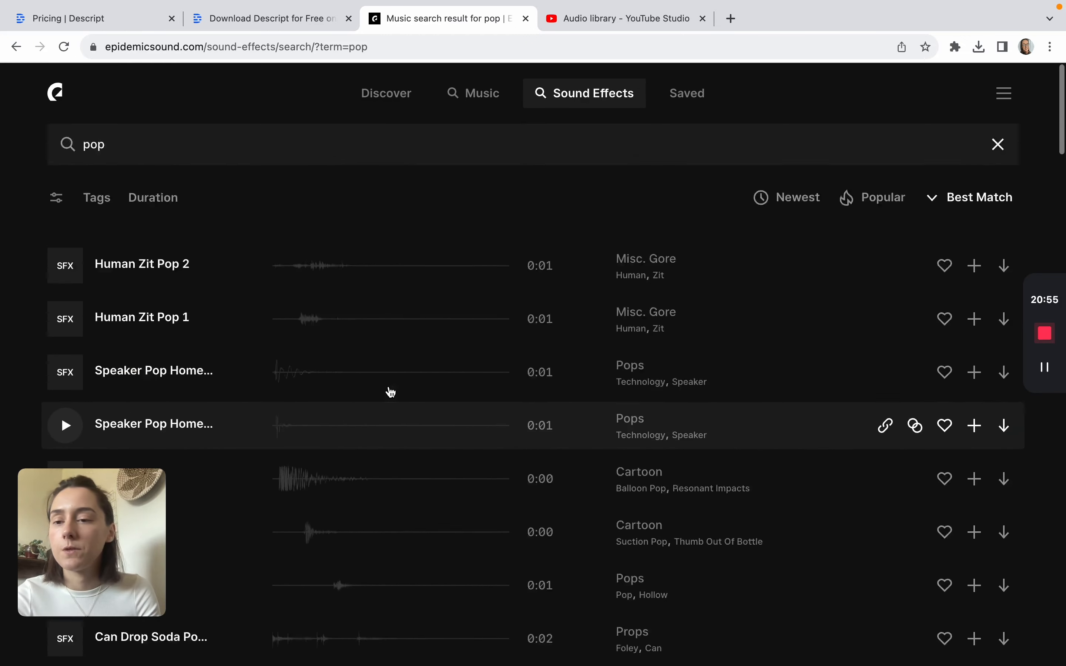
scroll(414, 444, "down", 3)
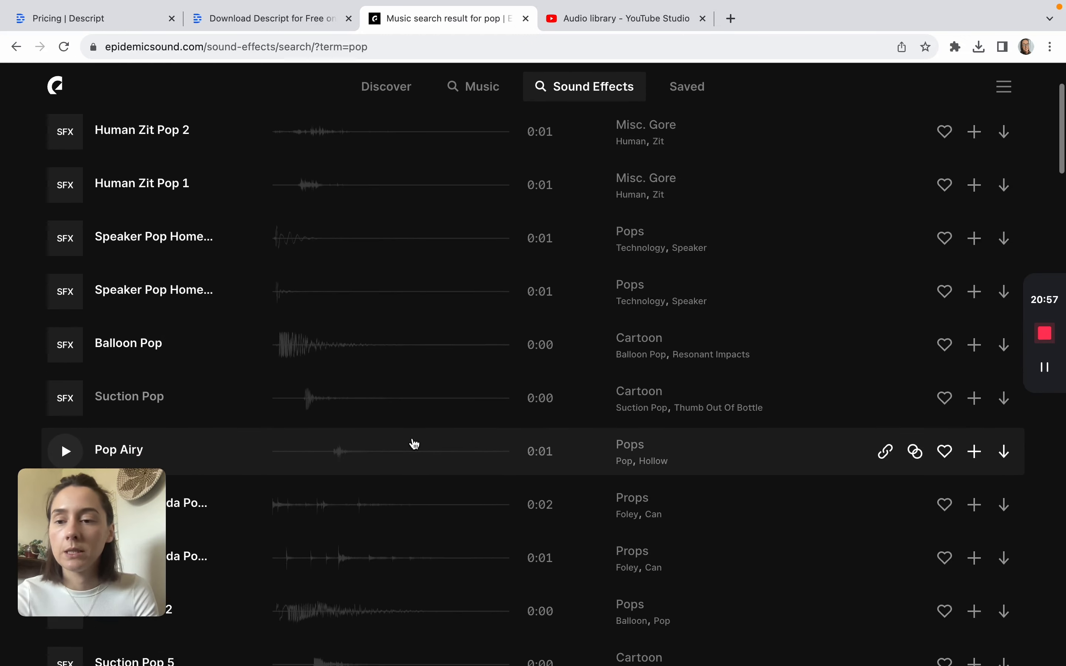
scroll(414, 444, "up", 4)
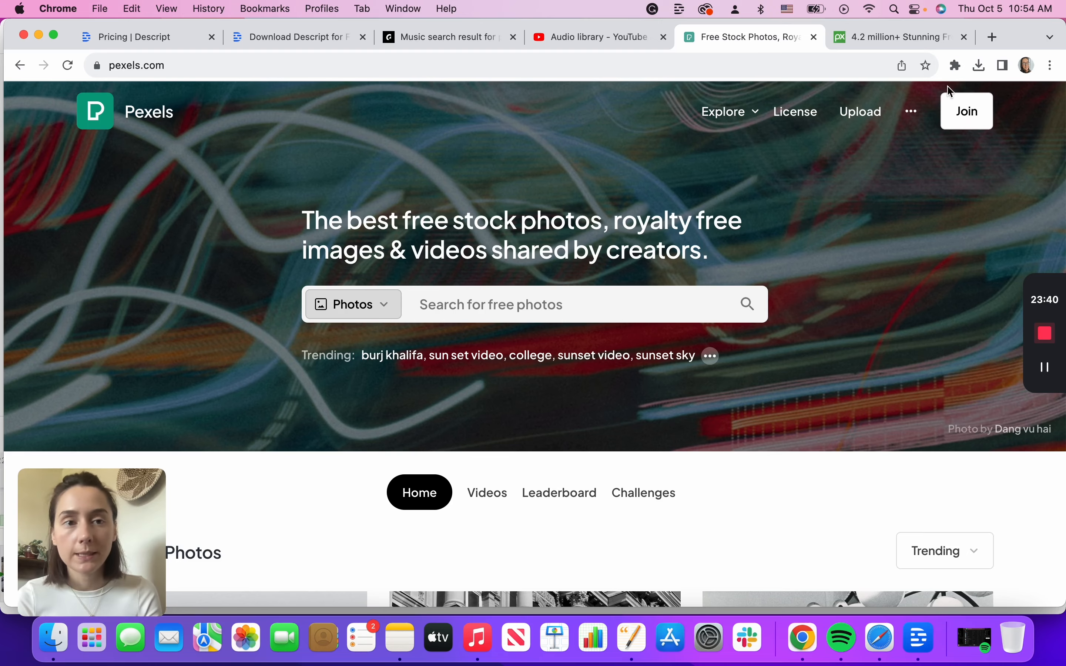
- View the Pixabay home page, and search Pexels for videos of an "overwhelmed person"
left_click(896, 43)
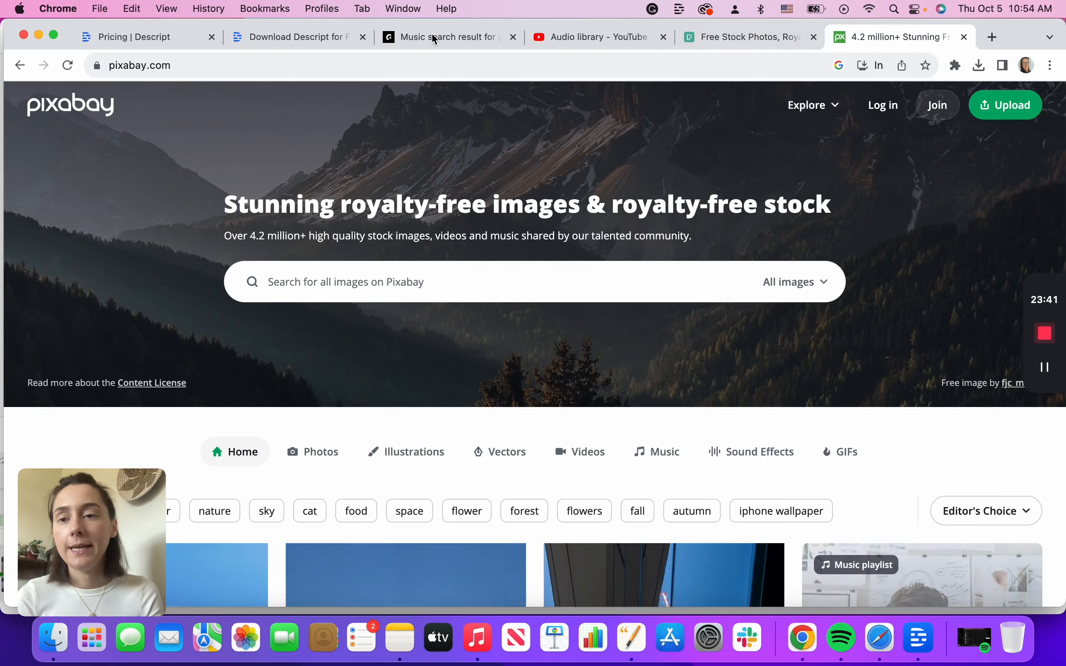
left_click(804, 43)
left_click(383, 309)
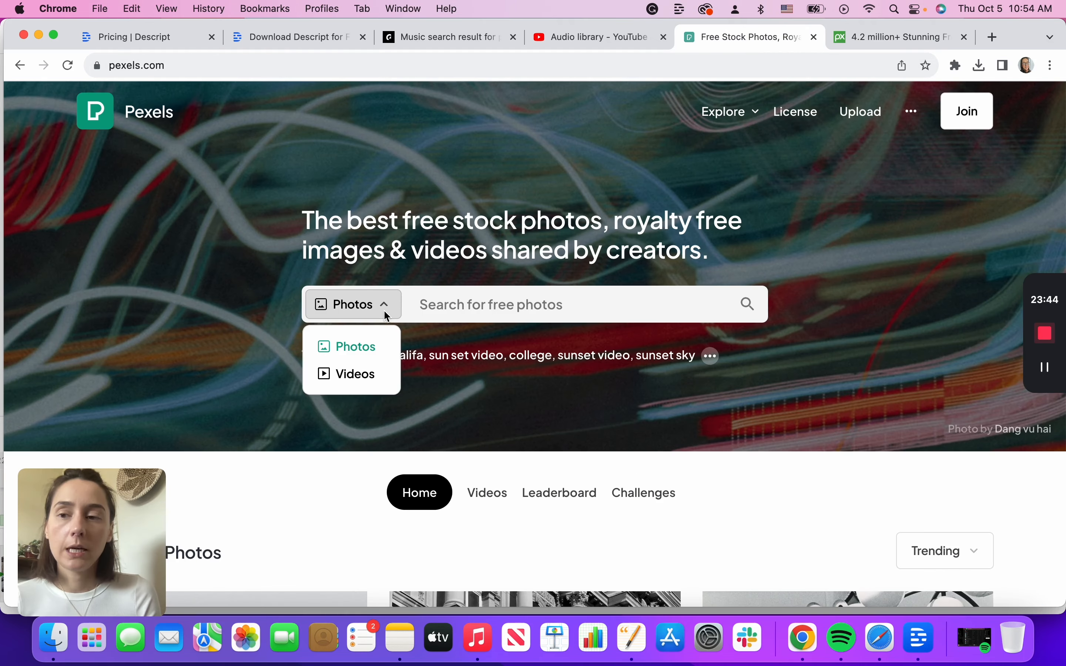
left_click(350, 376)
left_click(440, 304)
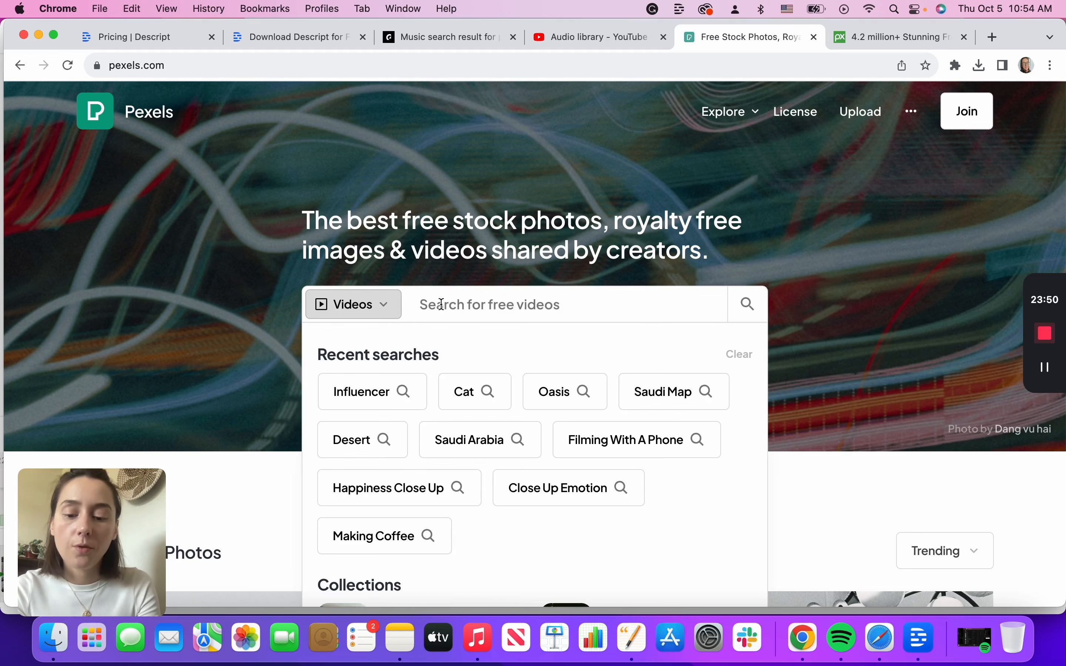
type("overwhelmed")
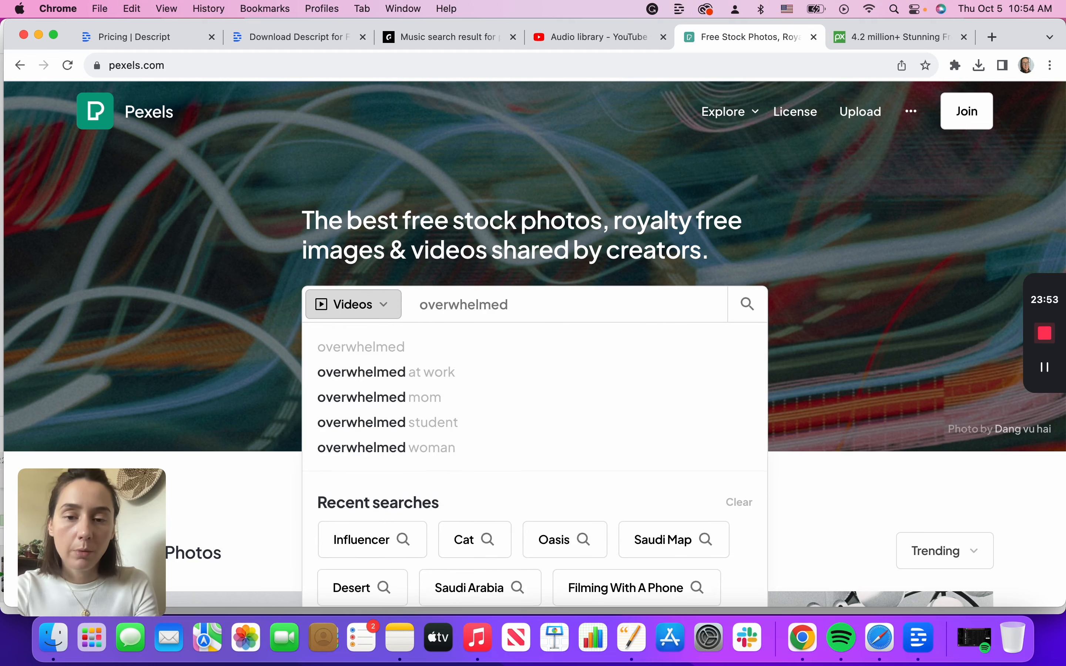
type(" person")
key("Return")
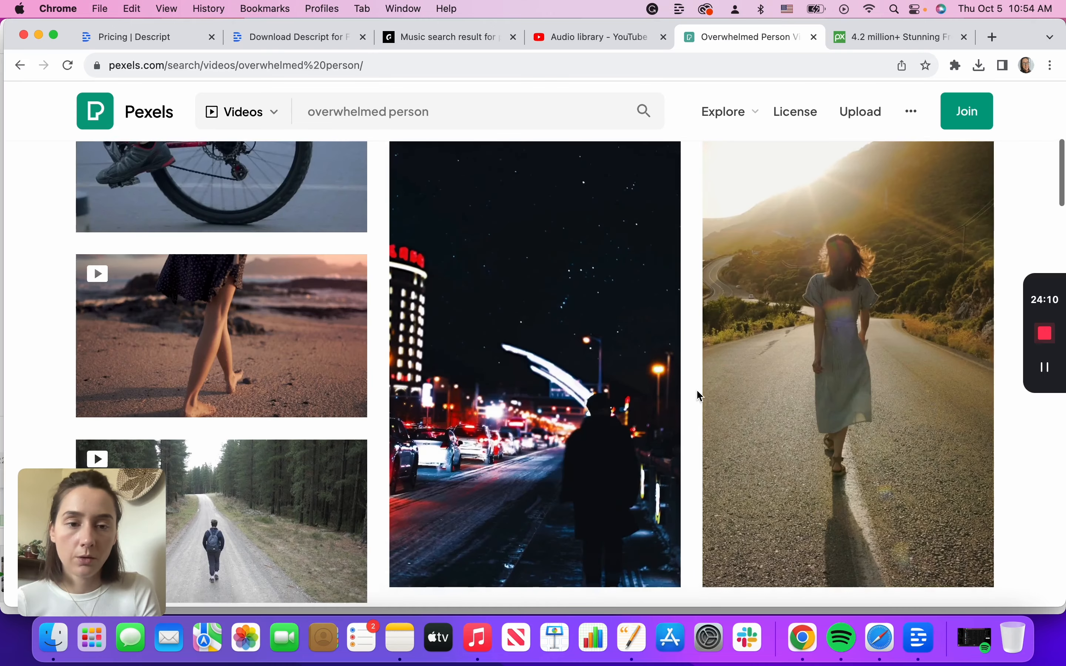
scroll(697, 390, "down", 1)
scroll(697, 390, "up", 10)
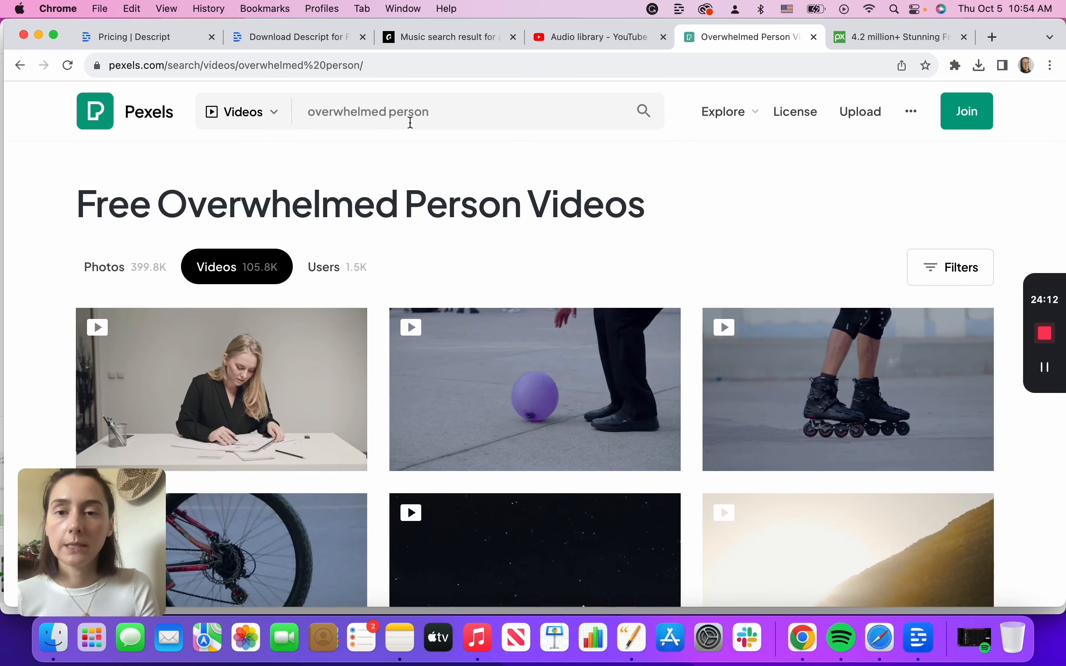
- Search Pexels videos for "busy" and download the clip of the woman typing on her laptop in Full HD 1920×1080
left_click_drag(389, 109, 295, 109)
type("busy")
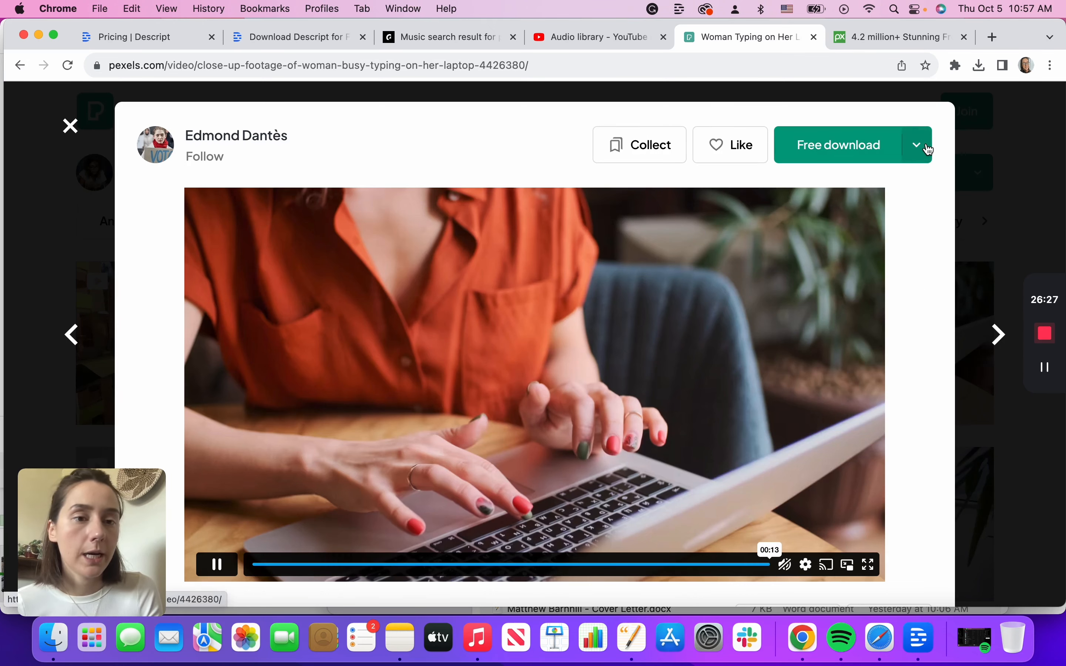
left_click(920, 148)
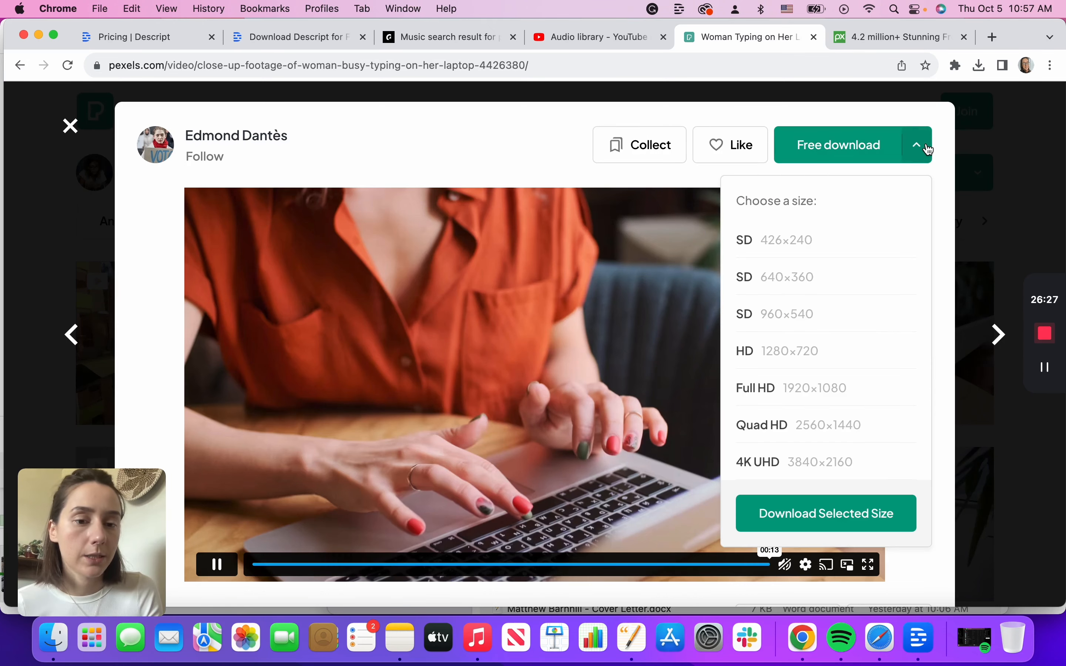
left_click(800, 398)
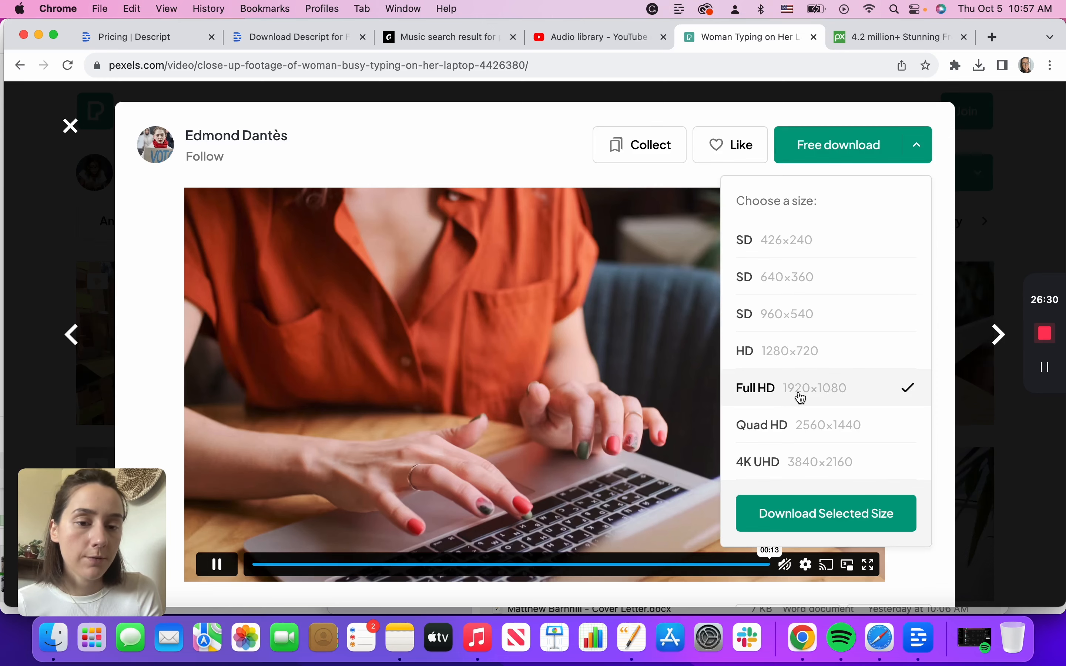
left_click(800, 520)
left_click(920, 638)
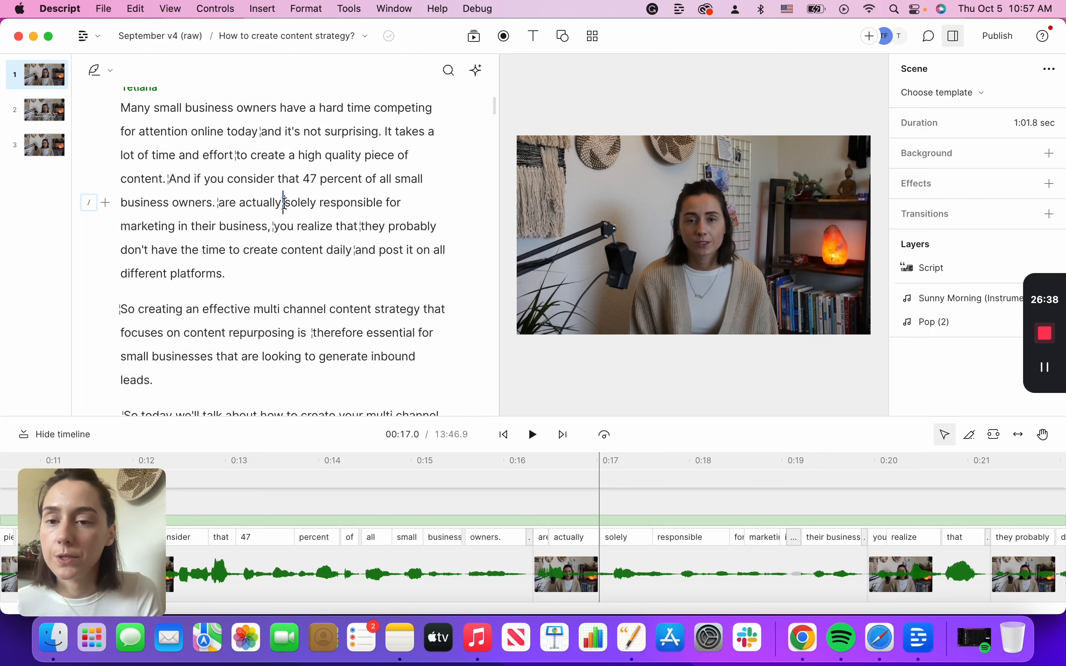
left_click(393, 179)
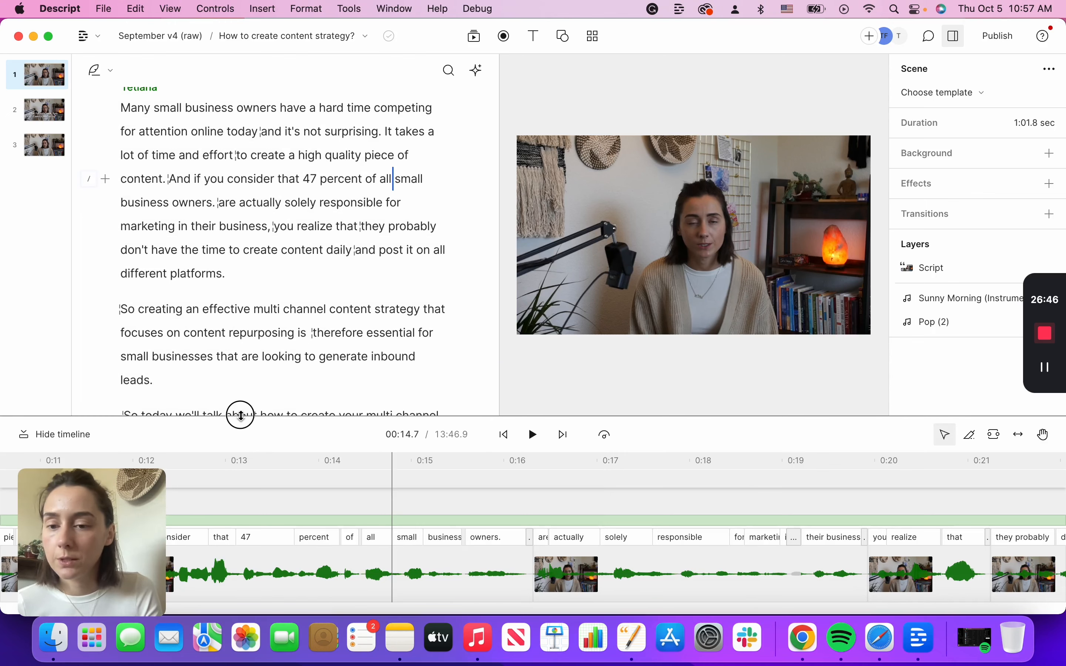
left_click_drag(243, 420, 269, 295)
left_click_drag(49, 639, 456, 471)
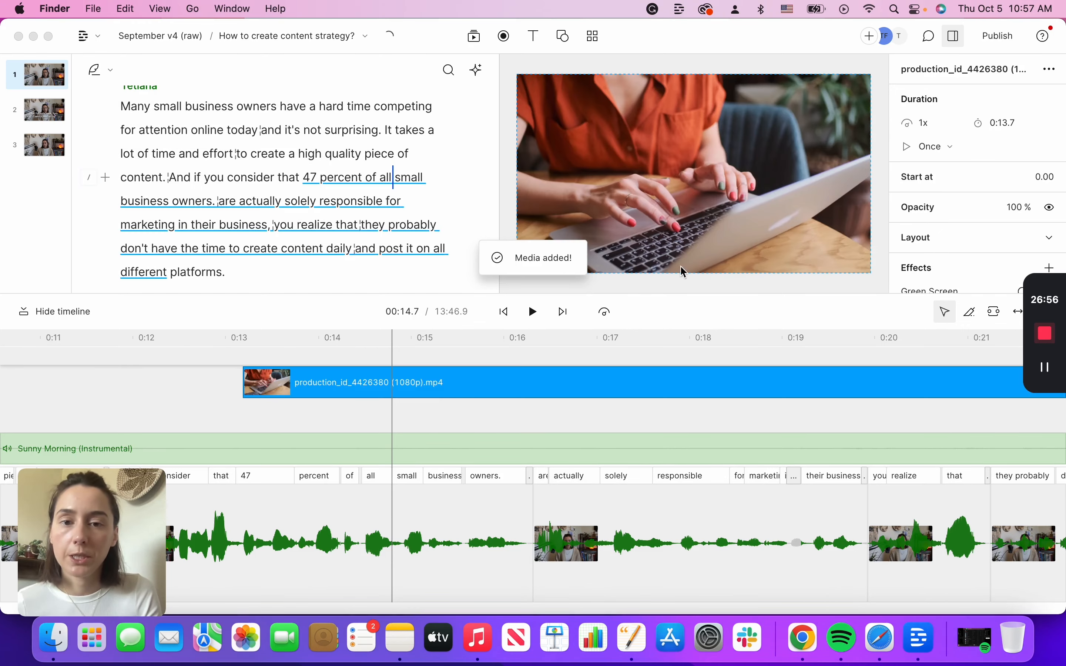
left_click(178, 181)
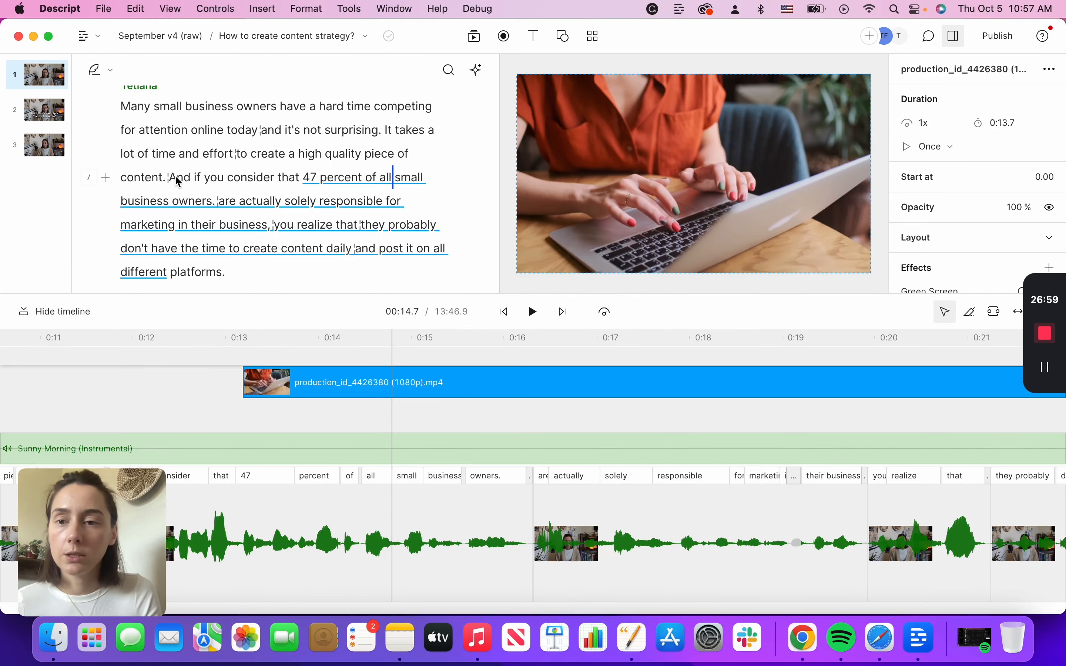
left_click(171, 176)
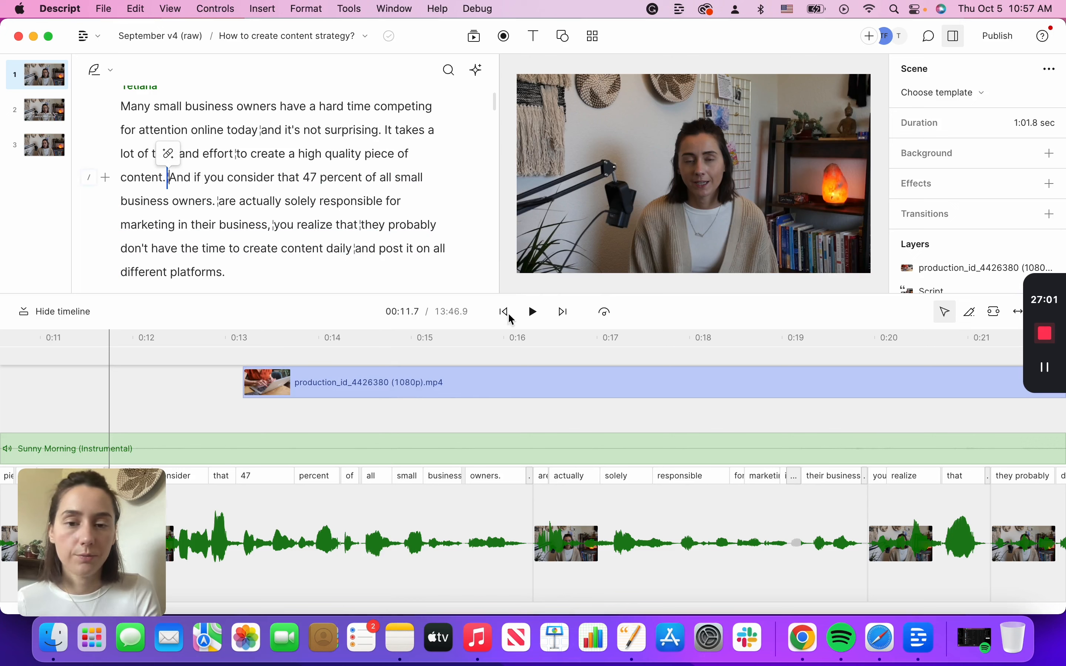
left_click(537, 315)
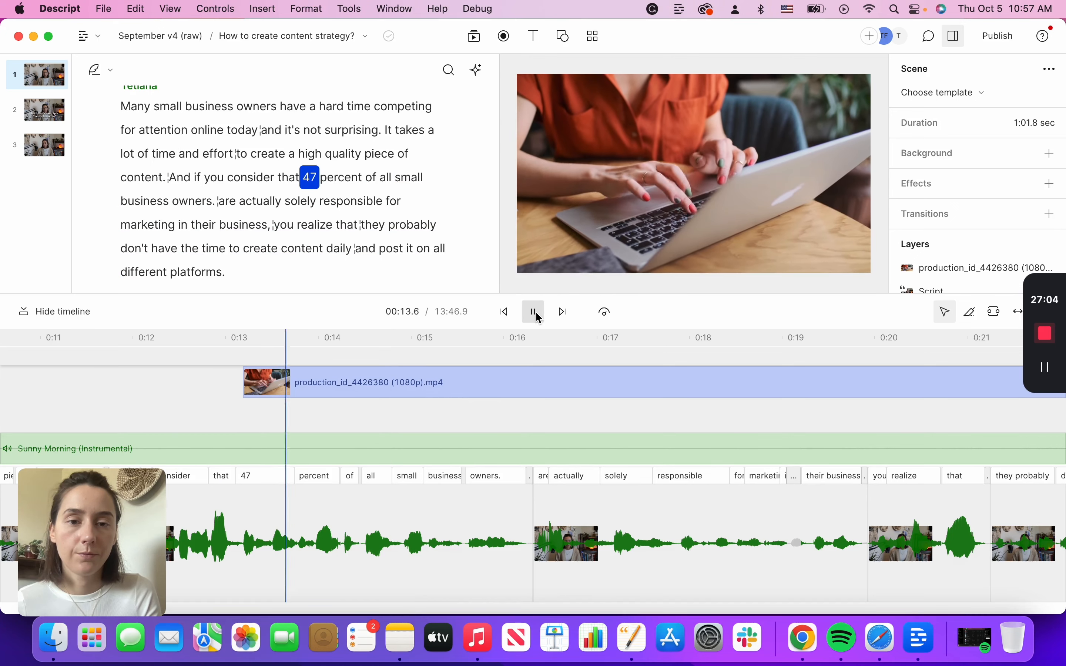
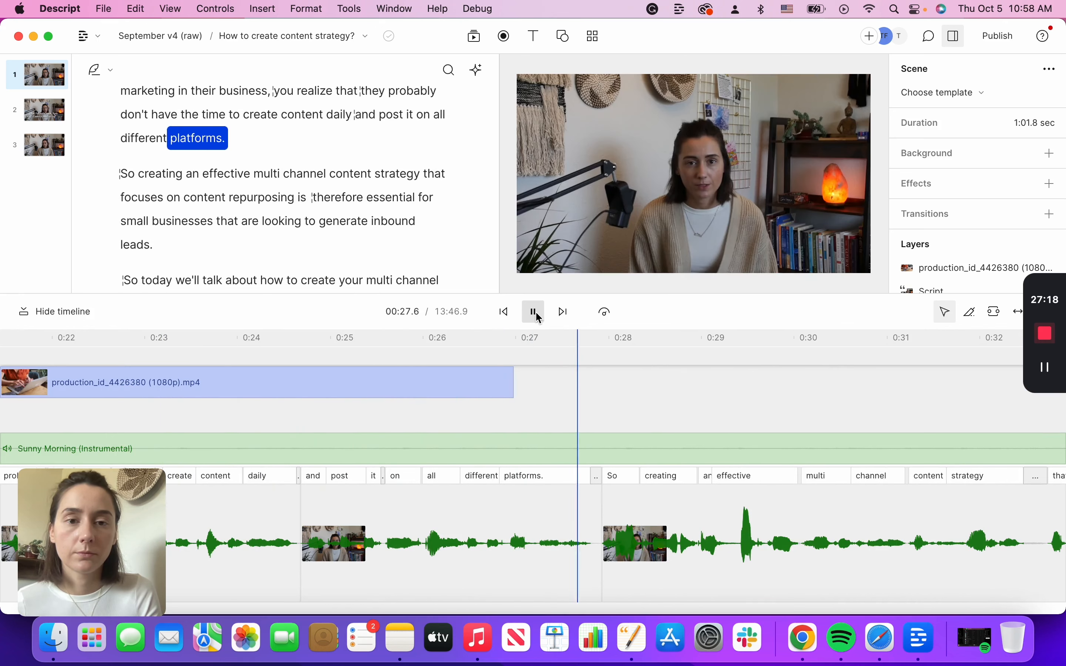
left_click(538, 317)
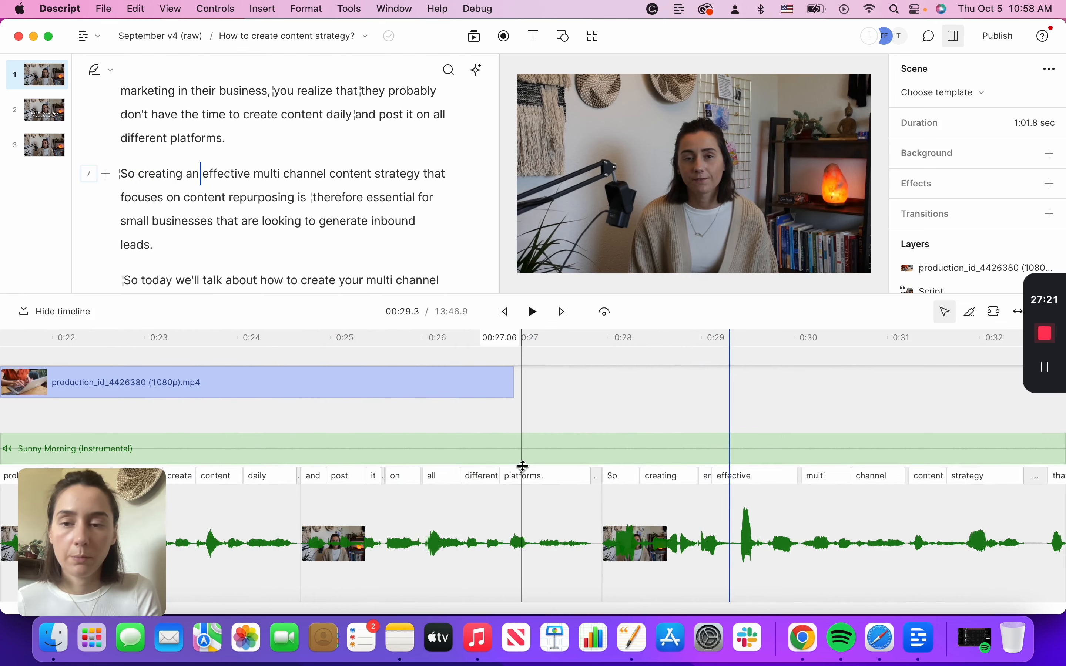
scroll(605, 418, "left", 5)
scroll(603, 414, "left", 8)
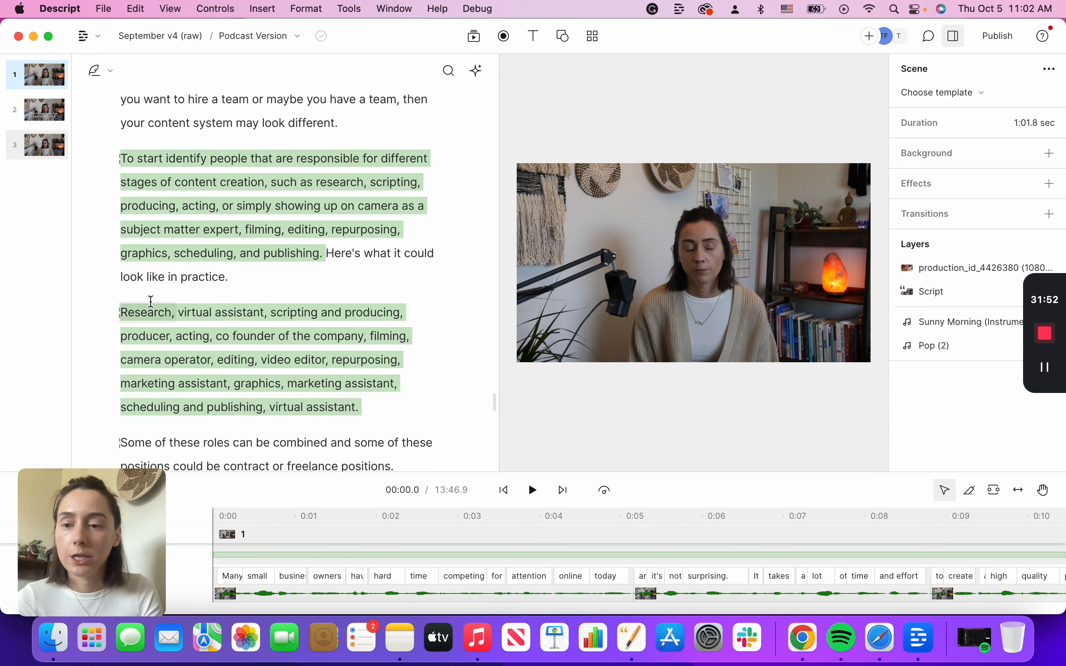
- Examine the green-highlighted passages in the podcast script, selecting the paragraph from "Research, virtual assistant" to "scheduling and publishing, virtual assistant."
left_click(122, 313)
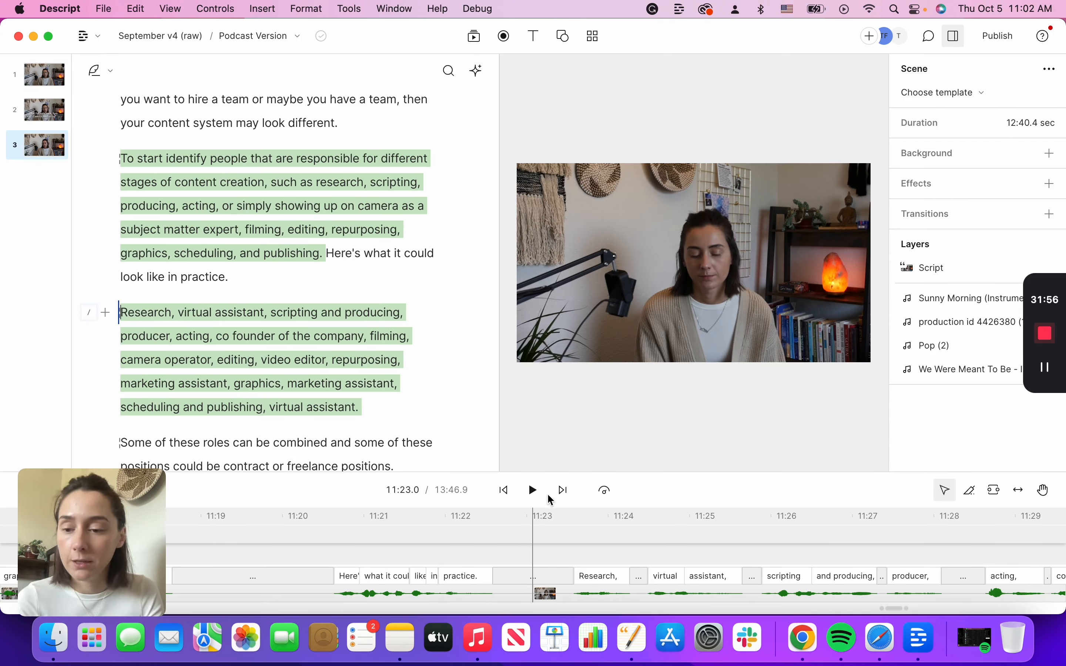
left_click(387, 409)
left_click_drag(386, 409, 112, 312)
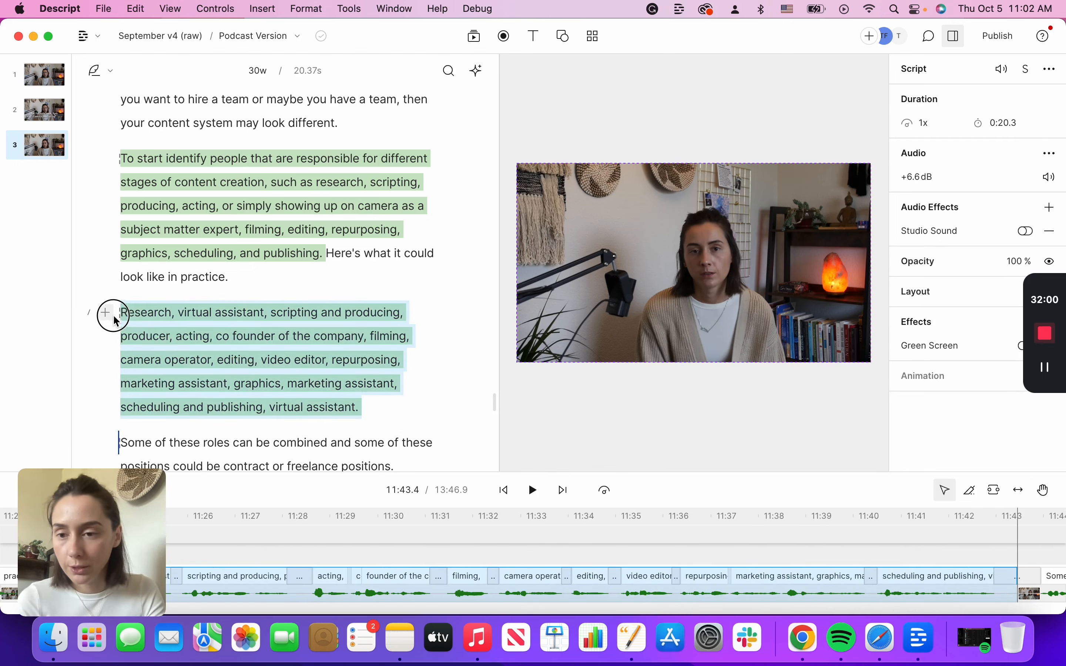
scroll(399, 409, "down", 3)
scroll(398, 409, "down", 15)
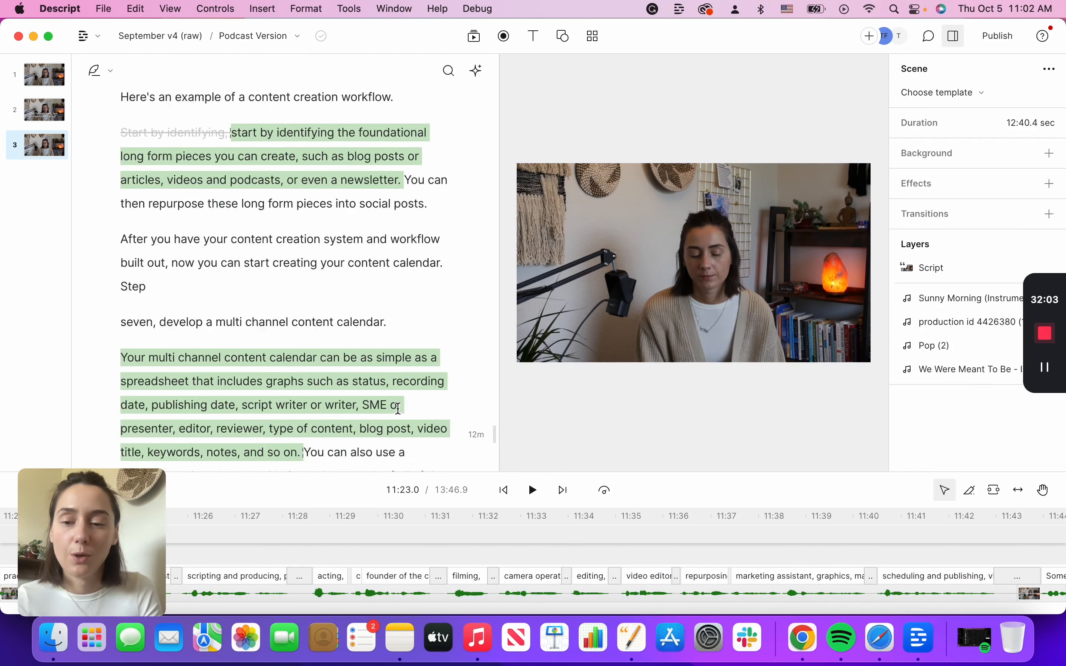
scroll(399, 409, "up", 18)
scroll(399, 409, "up", 3)
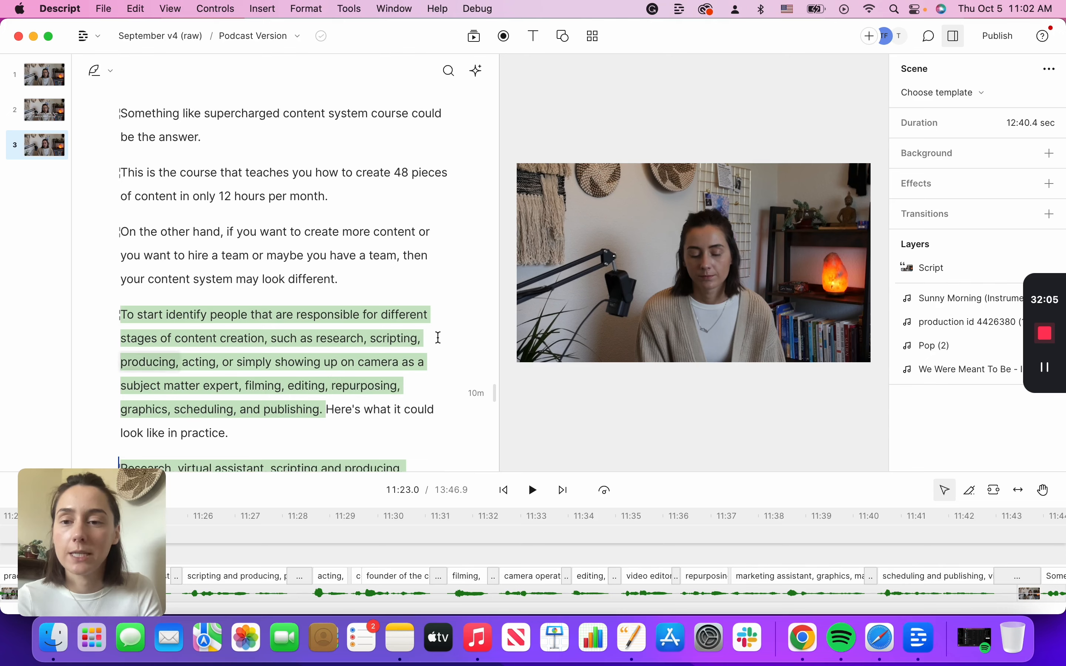
- Select "may look different." above the first green-highlighted paragraph and open the highlighter colour choices
scroll(440, 312, "down", 10)
scroll(443, 311, "up", 1)
scroll(443, 311, "down", 10)
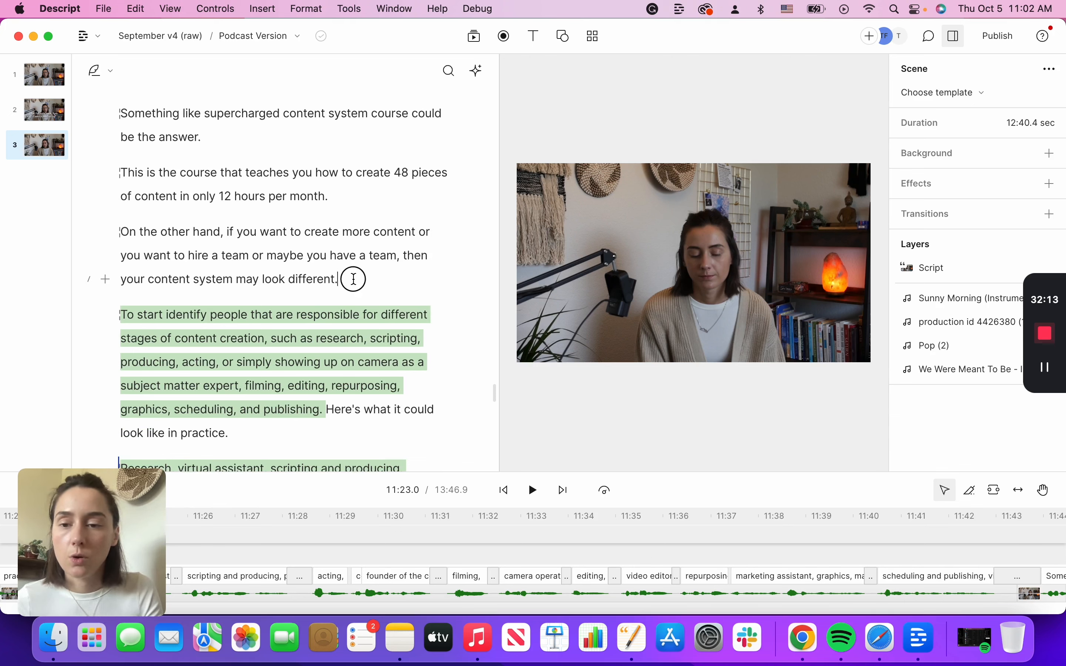
left_click_drag(354, 279, 237, 278)
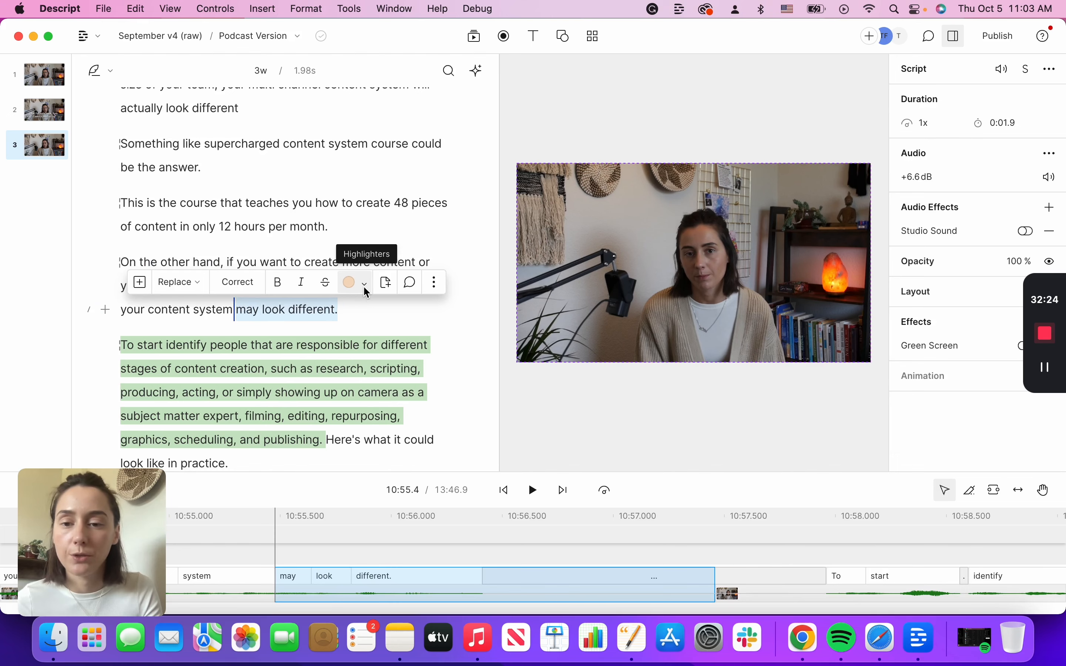
left_click(363, 284)
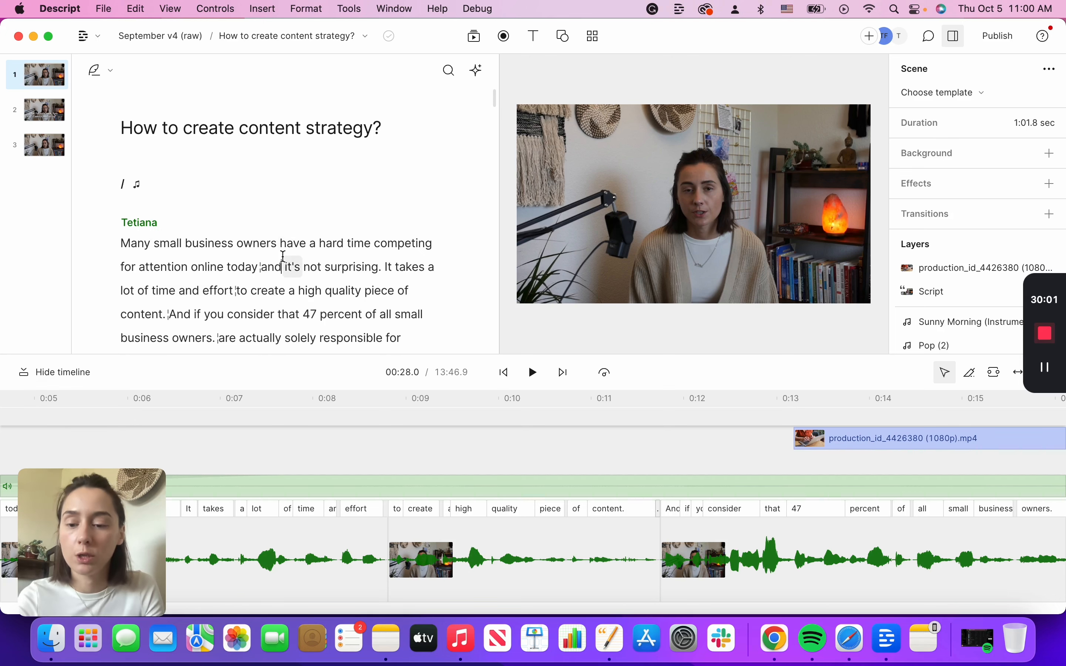
- Select the entire script of the "How to create content strategy?" composition and reduce the timeline's height
key("super+a")
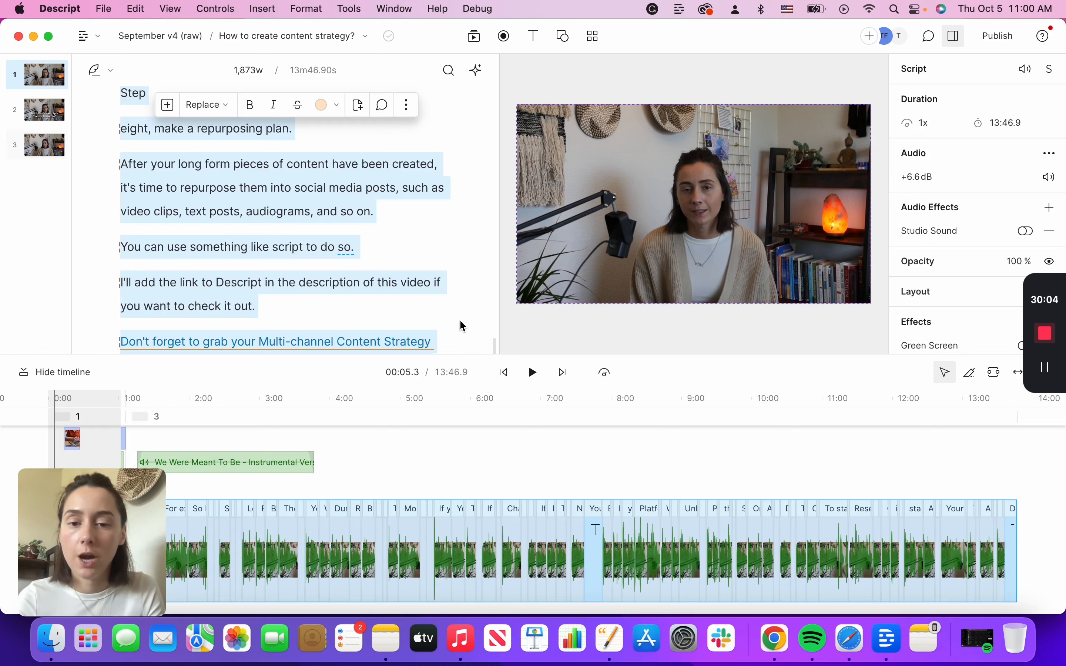
left_click_drag(450, 355, 452, 471)
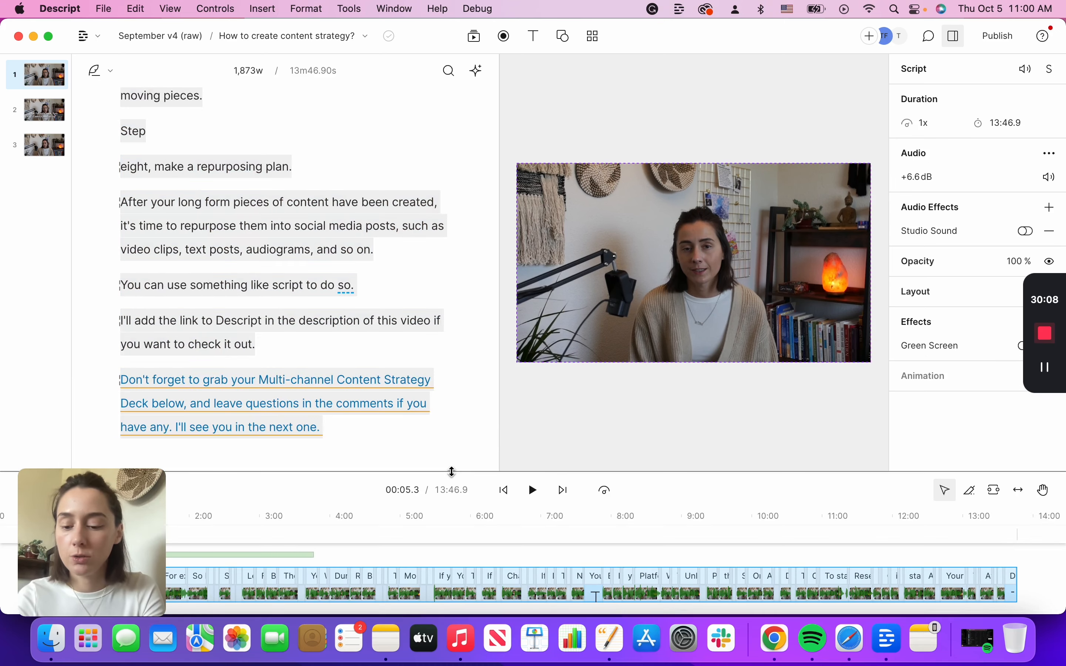
scroll(365, 279, "up", 5)
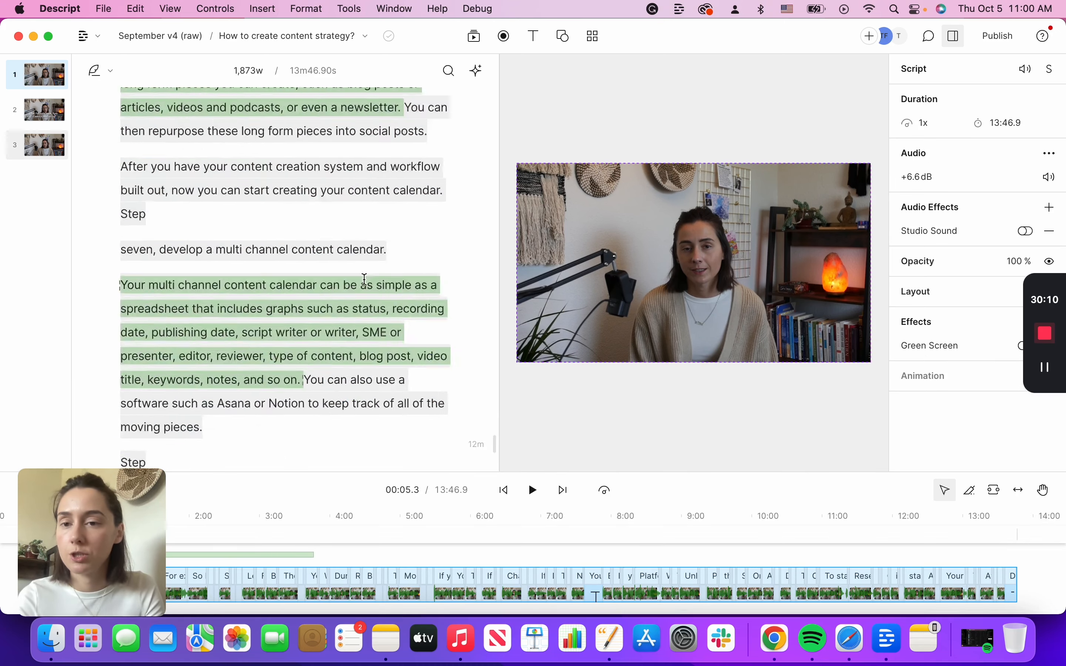
scroll(364, 279, "up", 20)
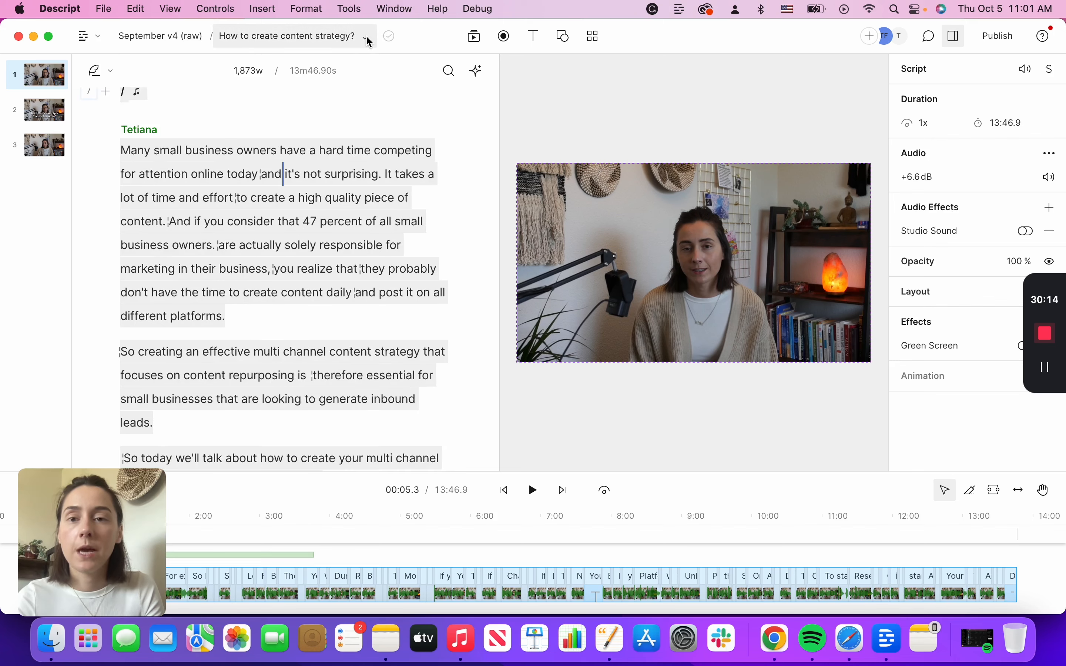
- Create a new empty composition titled "Podcast Version" in the September v4 (raw) project
left_click(369, 40)
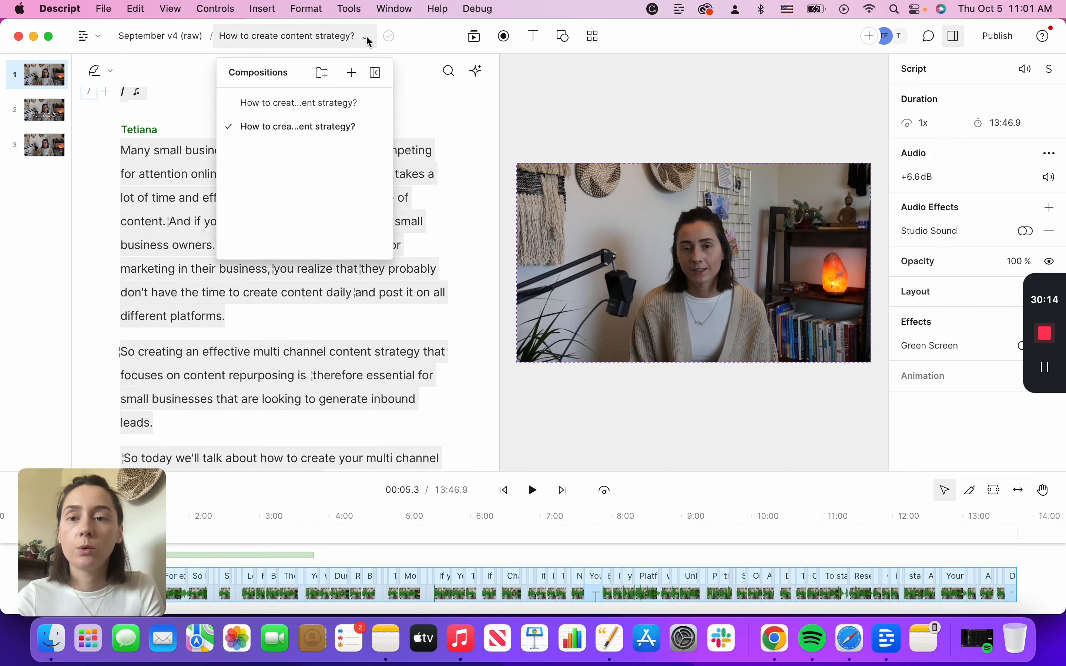
left_click(353, 74)
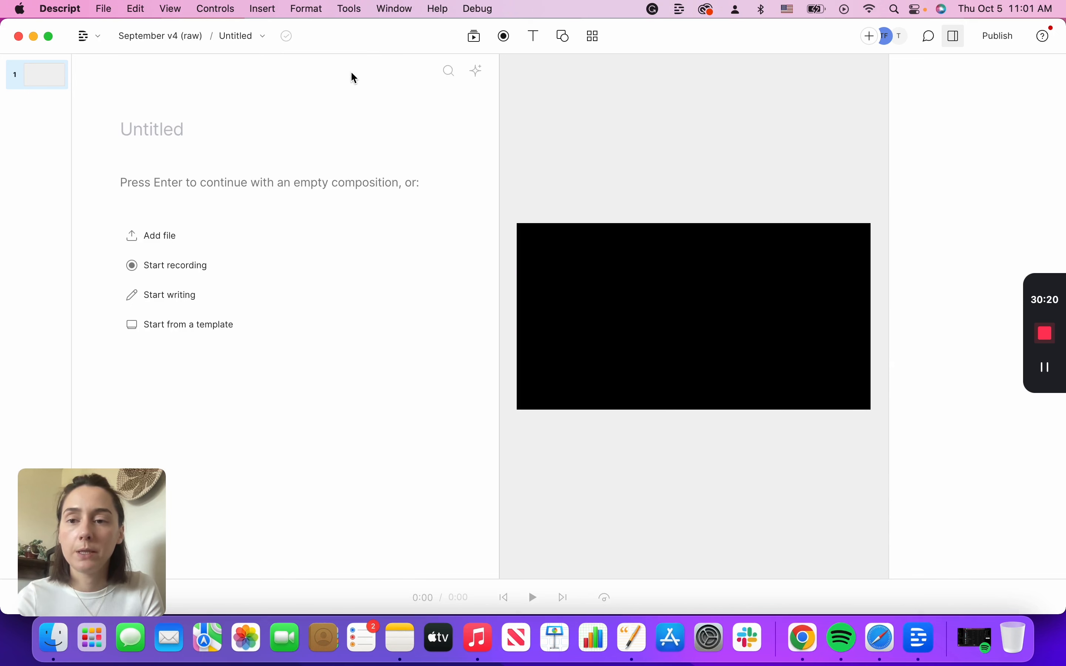
type("Podcast Version")
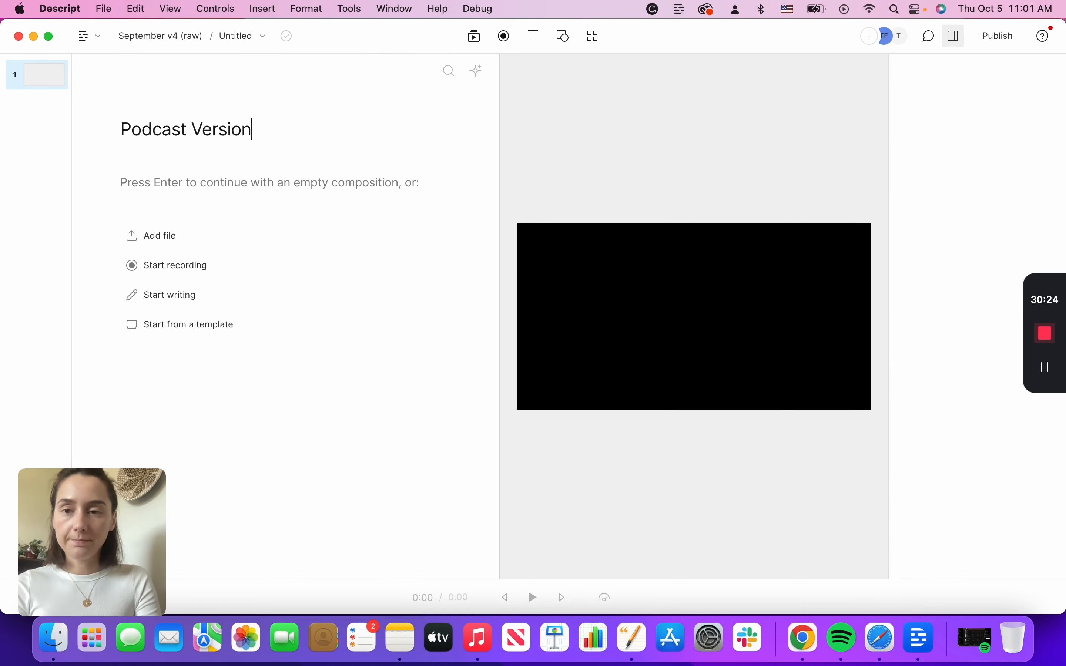
key("Return")
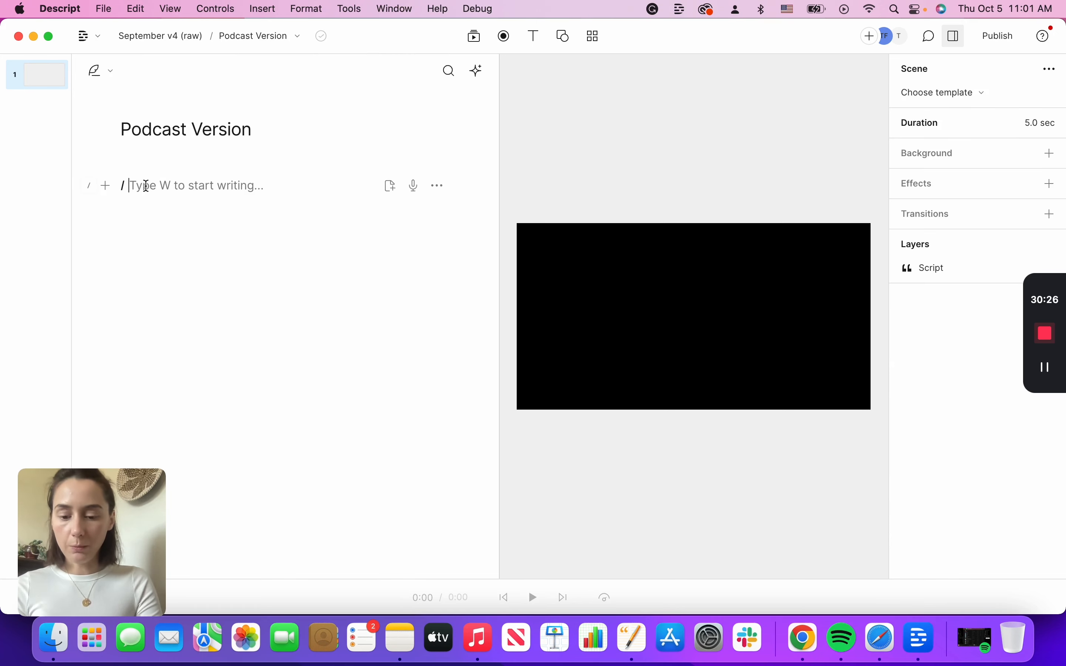
- Try pasting the clipboard contents into the empty Podcast Version composition and undo the paste
key("super+v")
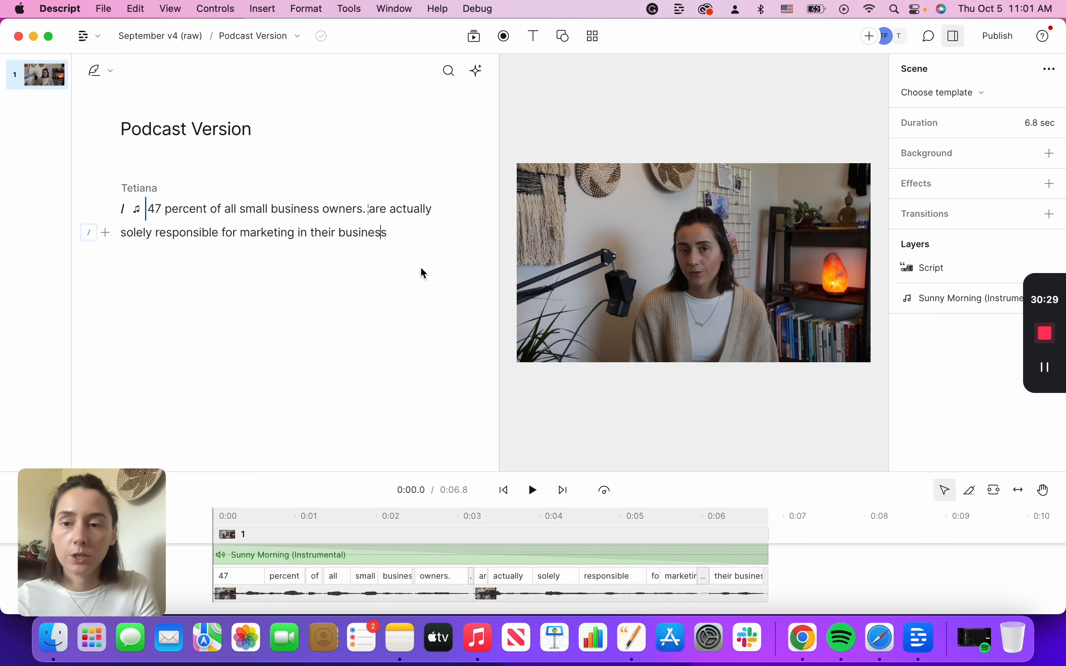
key("super+z")
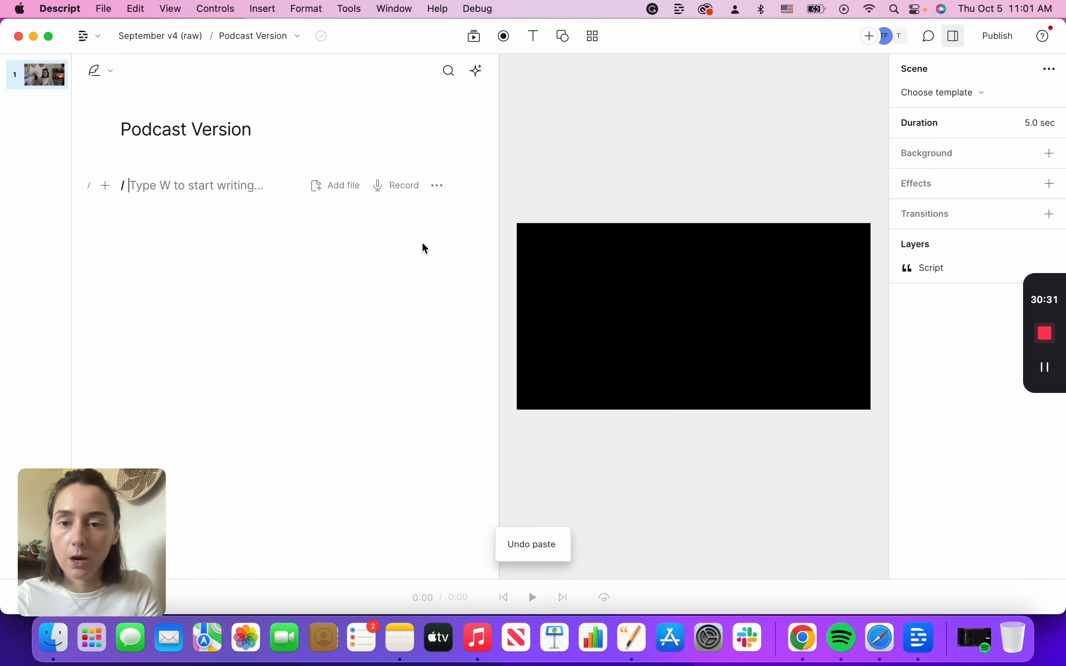
- Copy the entire script of the edited "How to create content strategy?" composition and paste it into Podcast Version
left_click(295, 39)
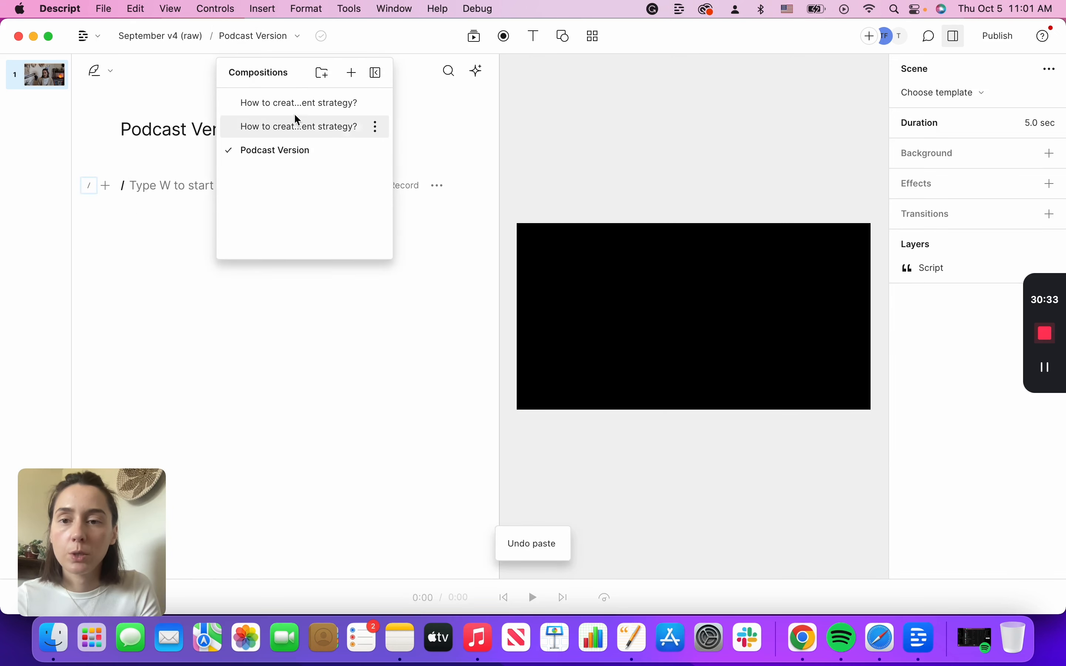
key("Return")
key("super+a")
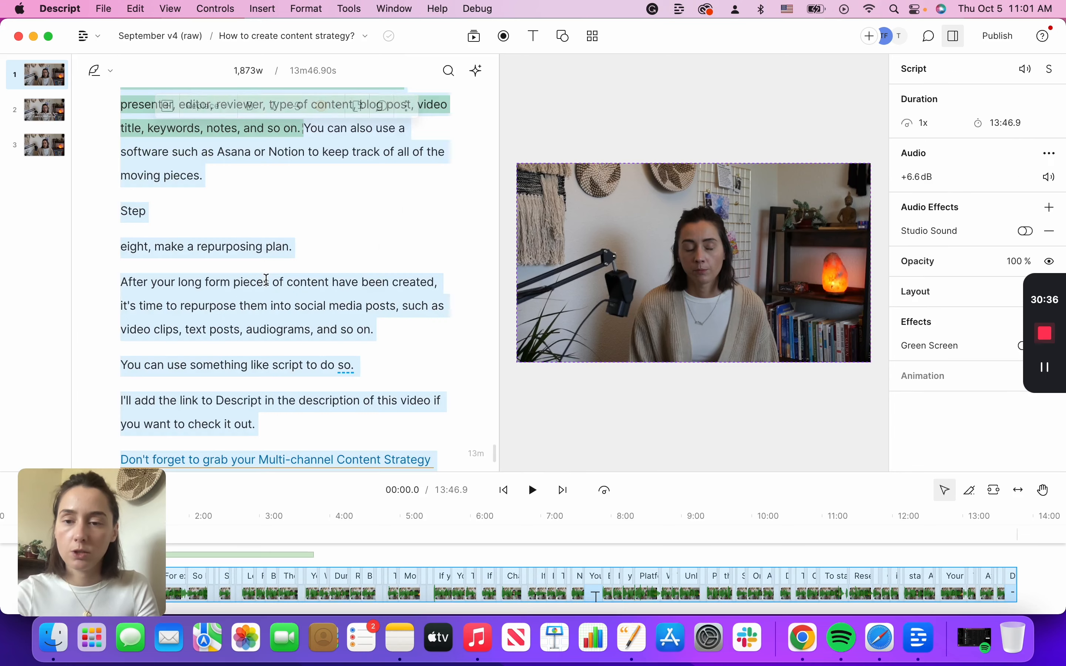
key("super+c")
left_click(295, 37)
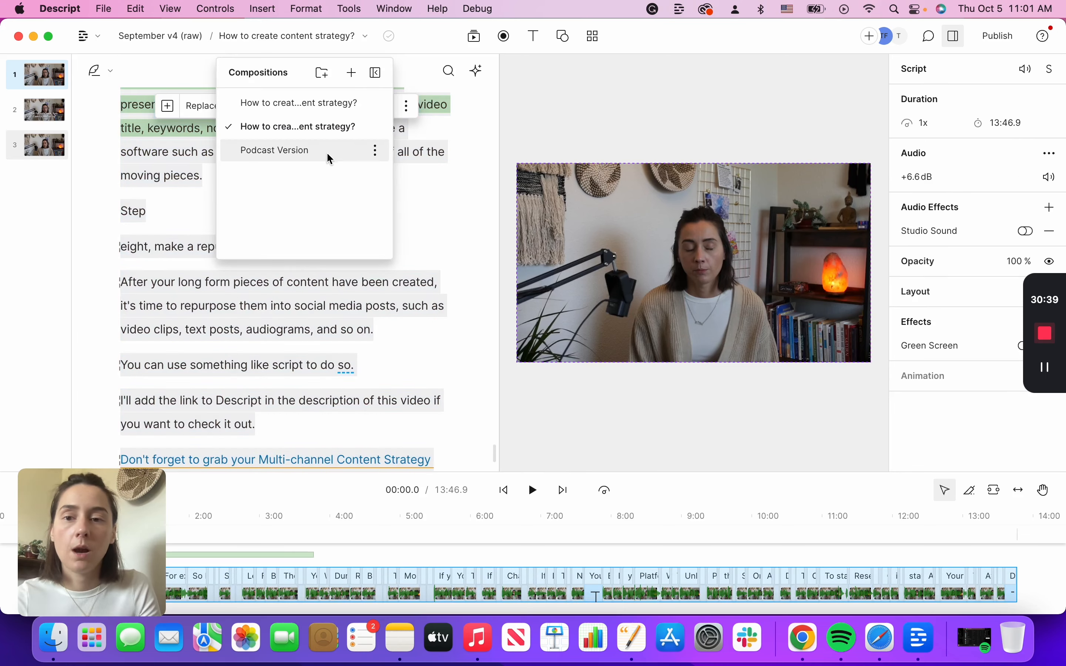
left_click(327, 152)
key("super+v")
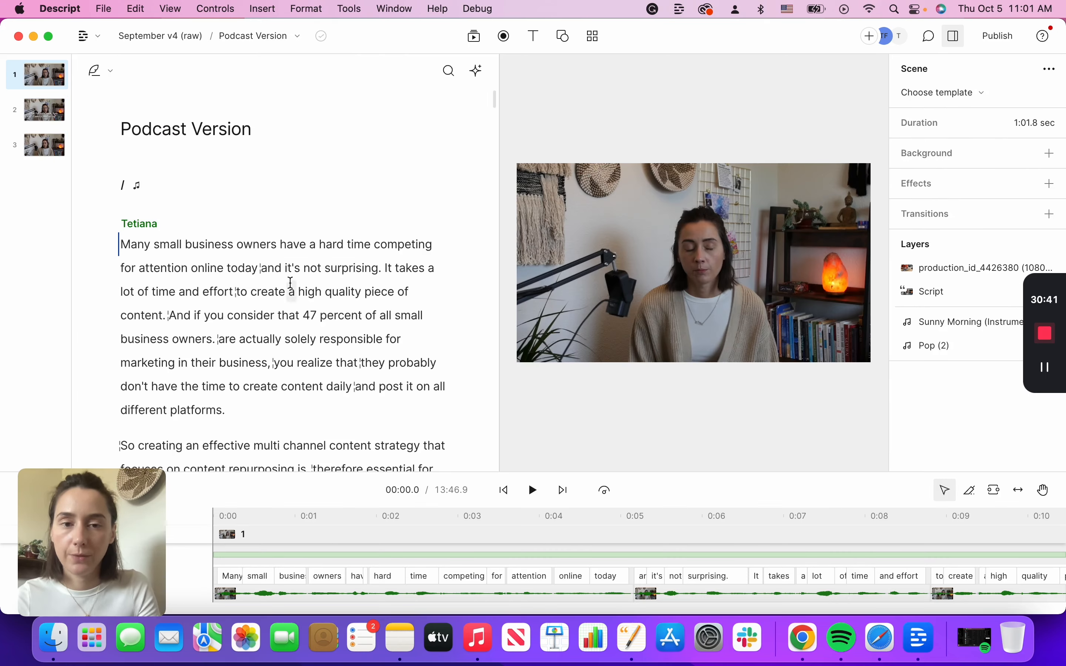
- Look through the pasted Podcast Version script down to the highlighted content strategy passages
scroll(291, 283, "down", 15)
scroll(291, 282, "up", 20)
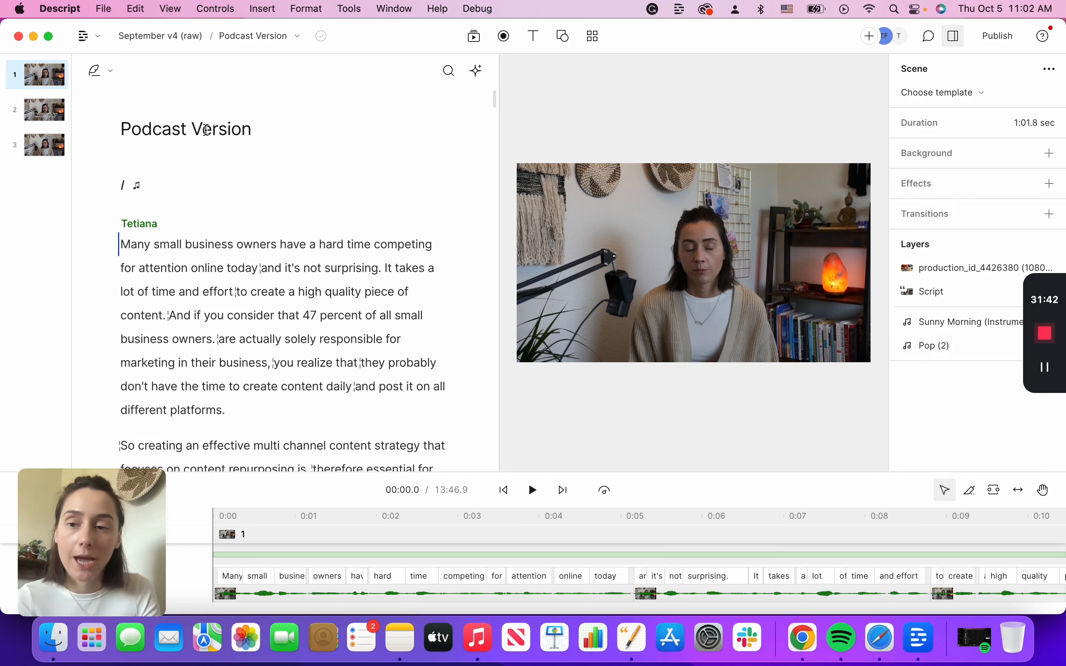
scroll(215, 300, "down", 20)
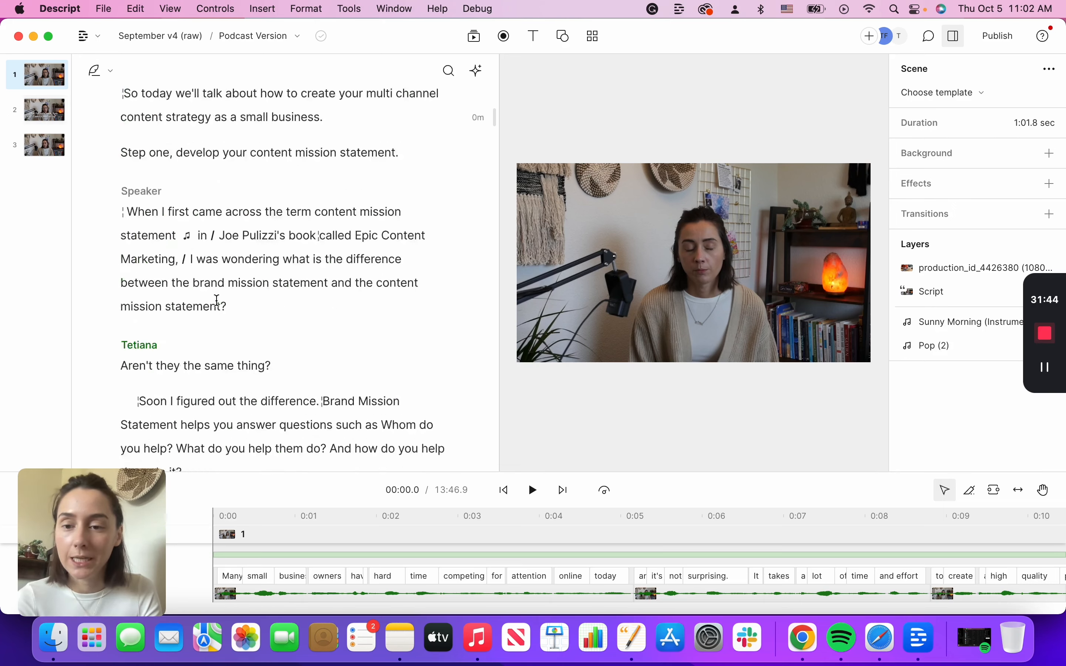
scroll(217, 301, "down", 20)
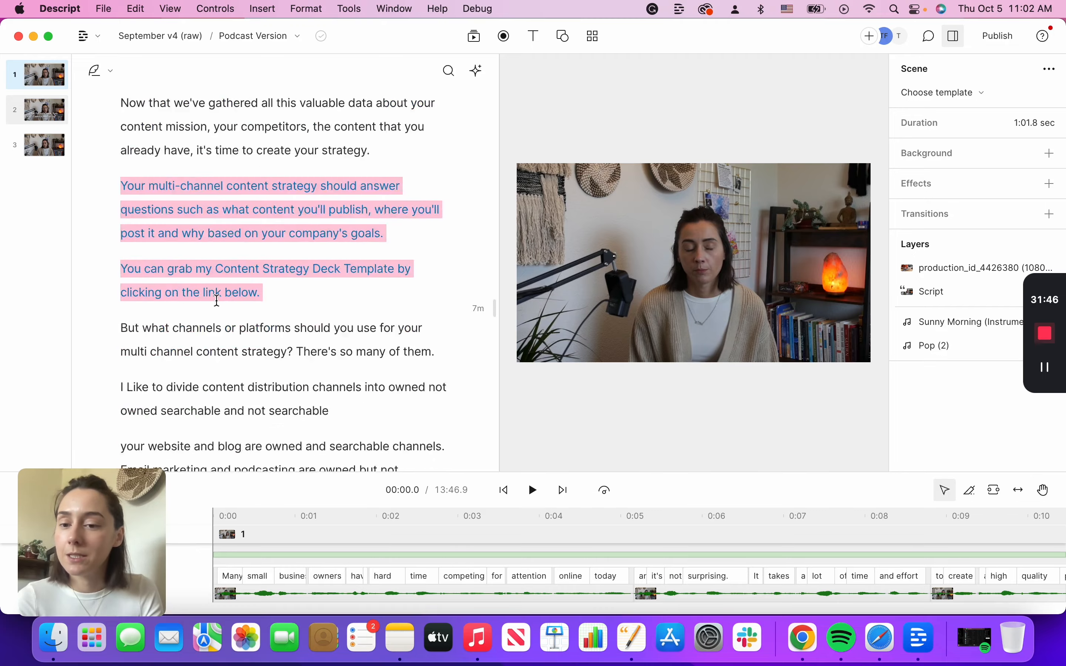
scroll(217, 301, "down", 4)
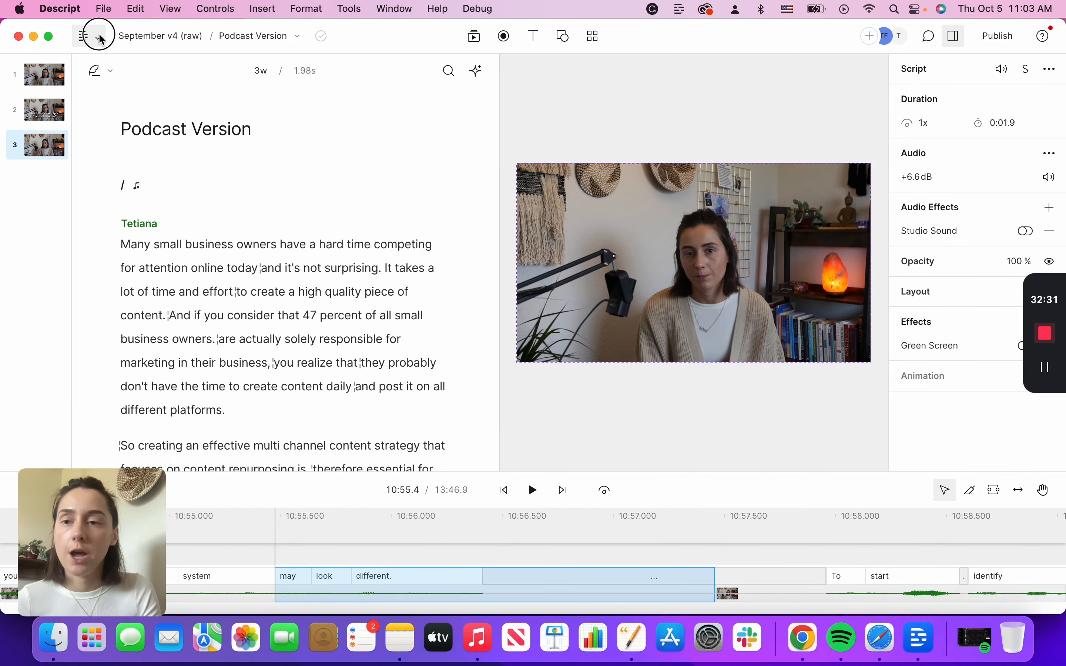
- Open the "Intro/Outro for the Podcast" project and read through its script from welcome to closing
left_click(99, 37)
left_click(110, 73)
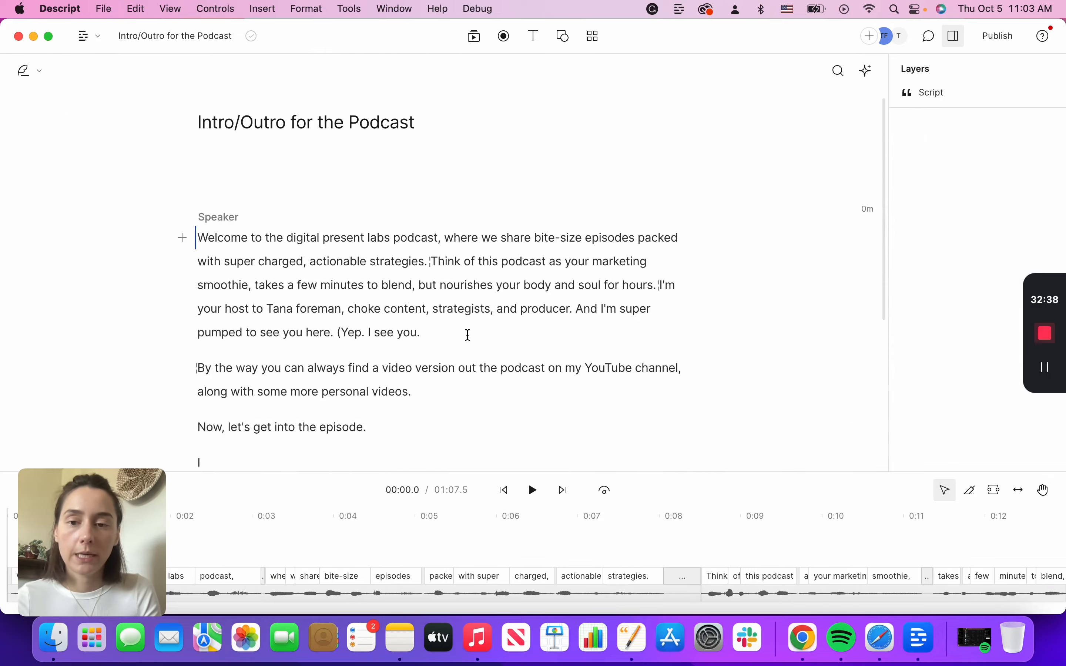
scroll(467, 336, "down", 5)
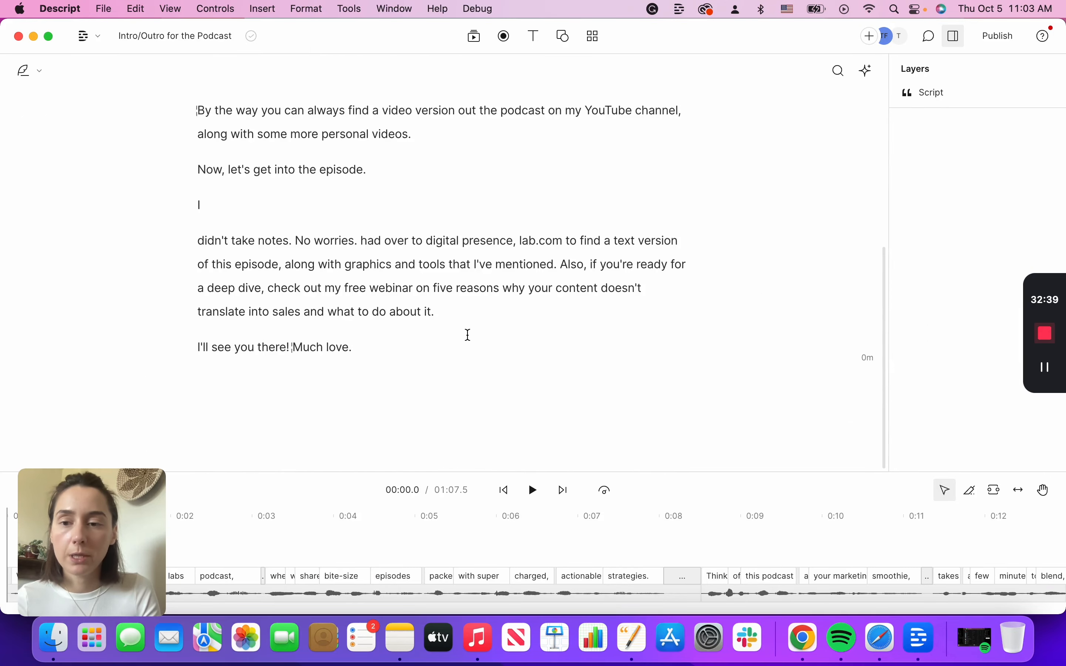
scroll(469, 335, "up", 5)
scroll(468, 335, "up", 2)
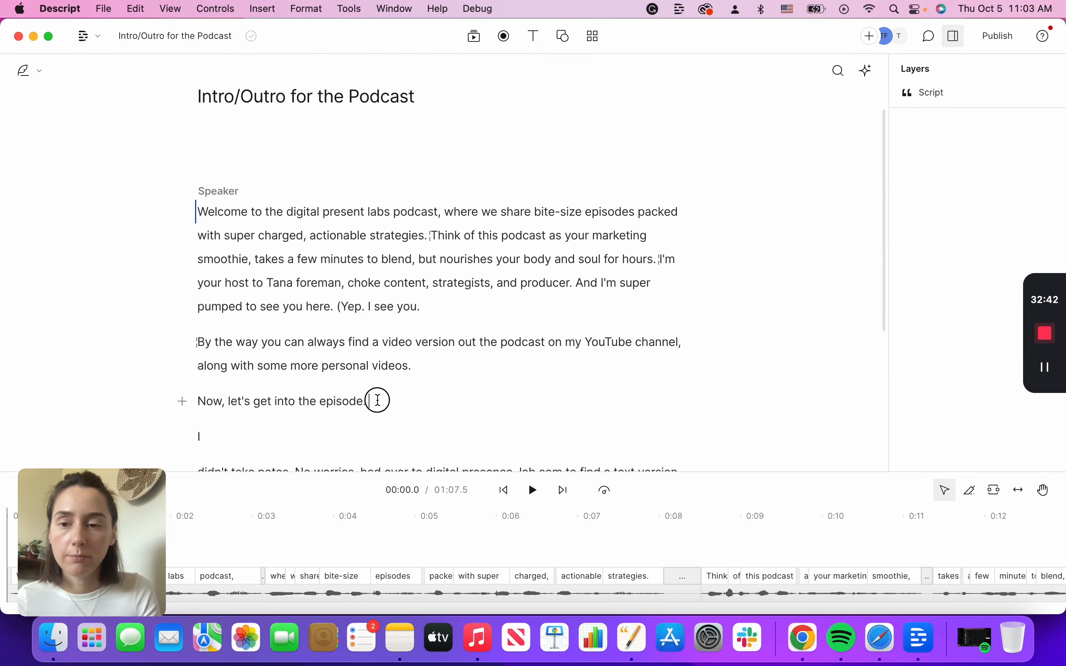
- Copy the intro from "Welcome to the digital" through "Now, let's get into the episode." to the start of Podcast Version in September v4 (raw)
left_click_drag(378, 400, 185, 208)
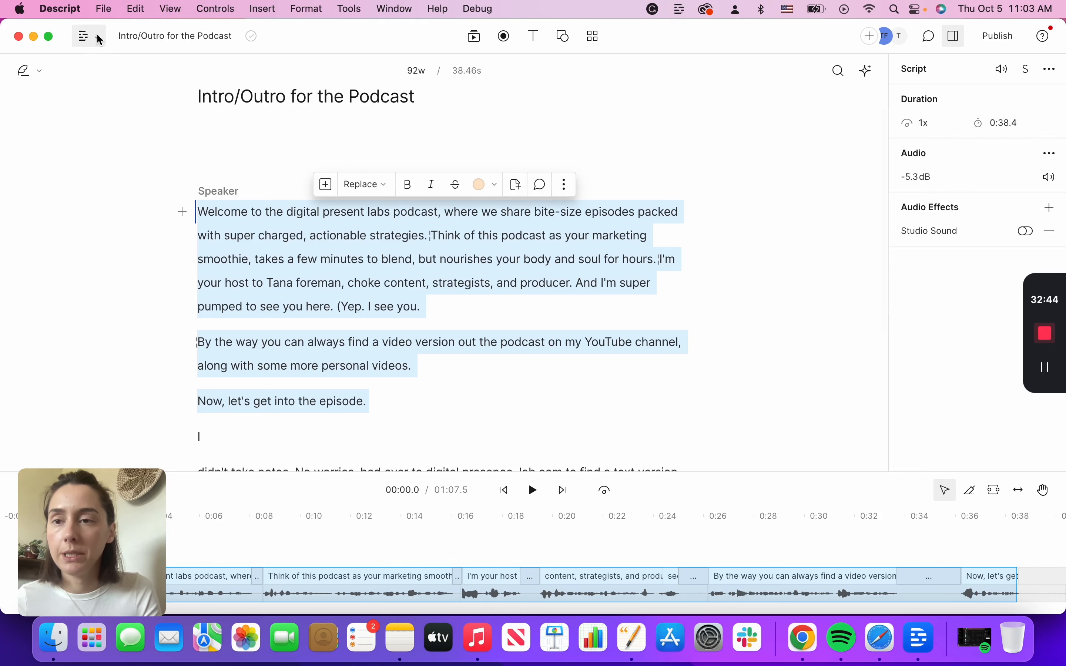
left_click(84, 36)
left_click(106, 71)
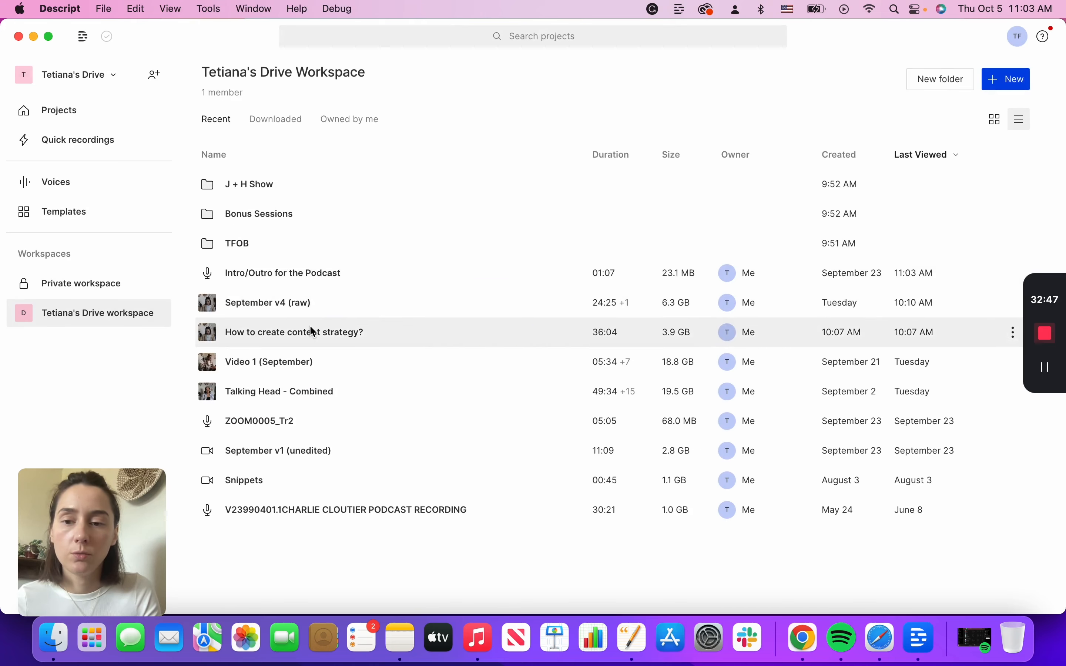
left_click(309, 304)
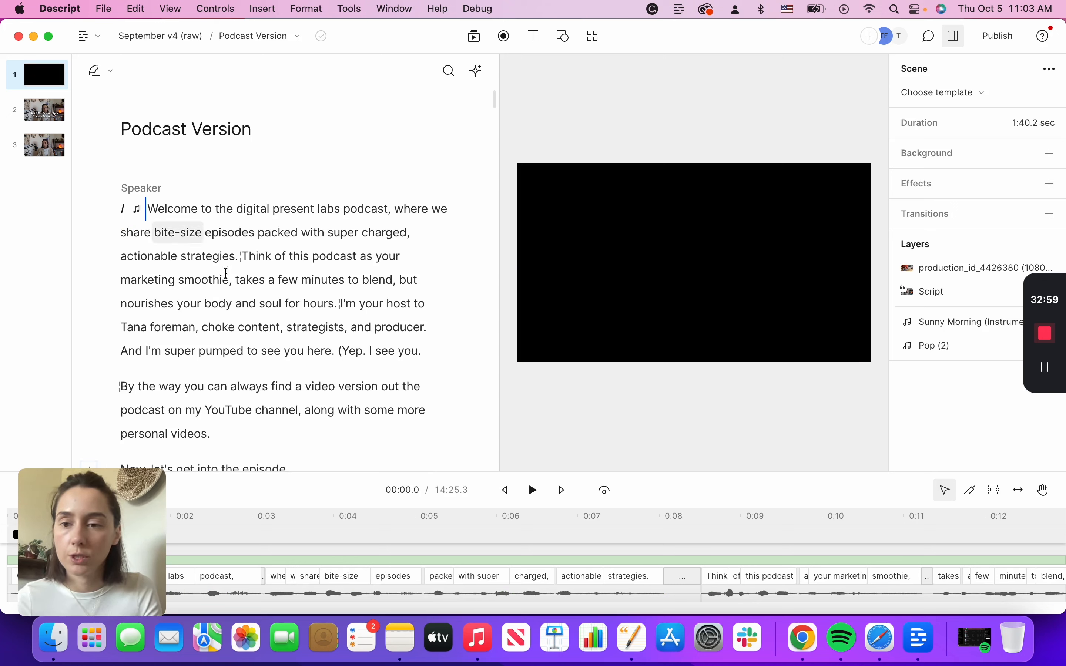
- Shorten the long pause before "Now, let's get into the episode." at the end of the podcast intro
scroll(247, 303, "down", 5)
scroll(247, 303, "down", 5)
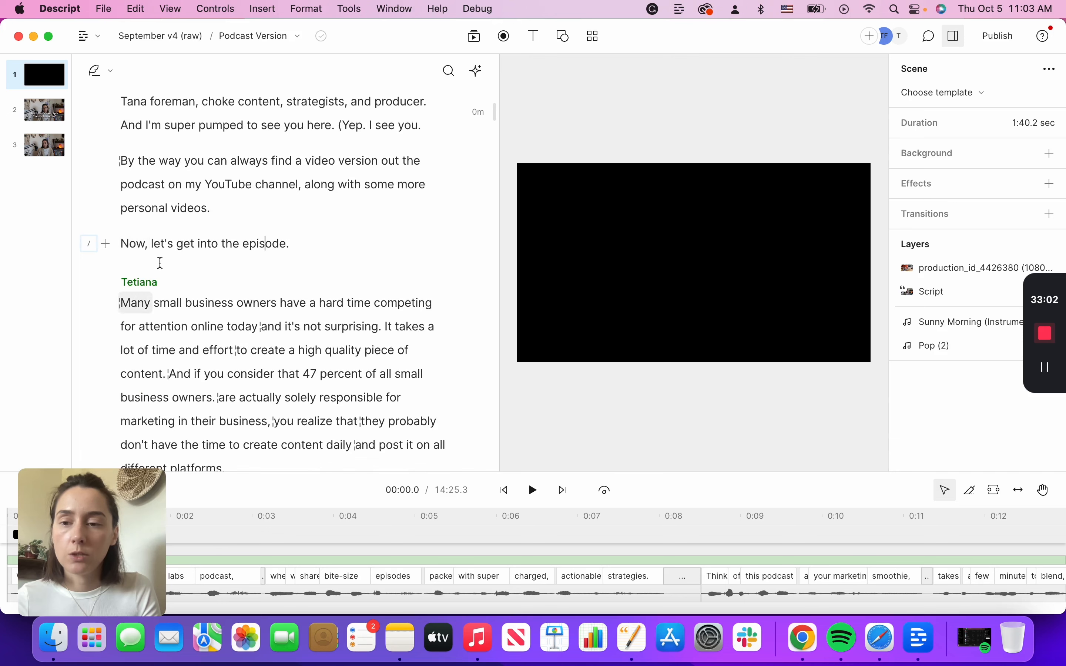
left_click(155, 243)
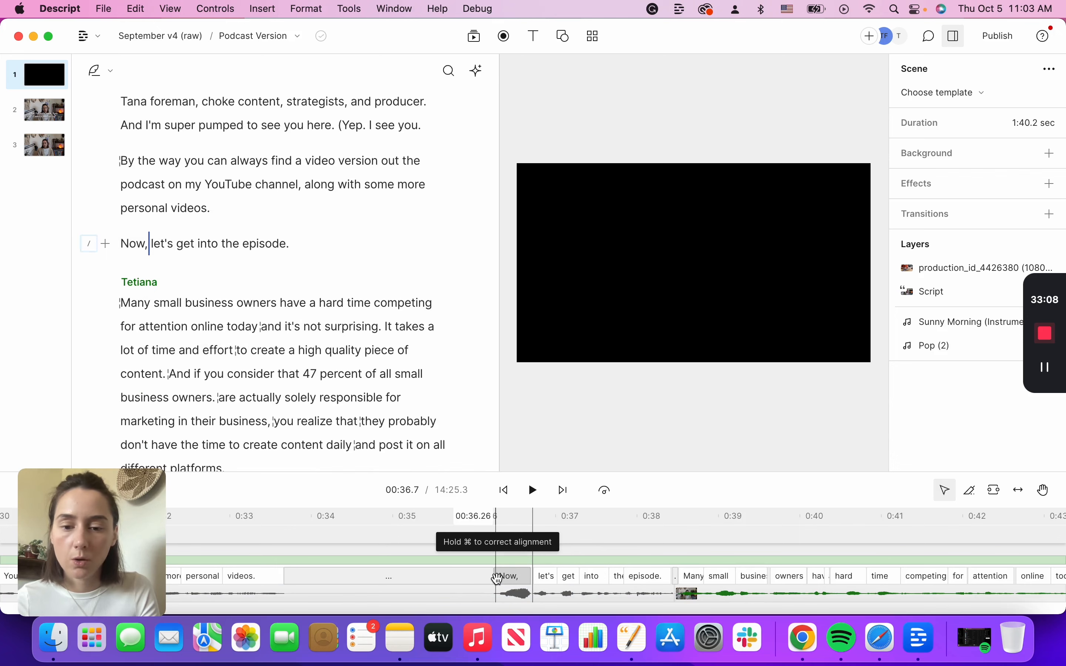
left_click_drag(498, 578, 314, 571)
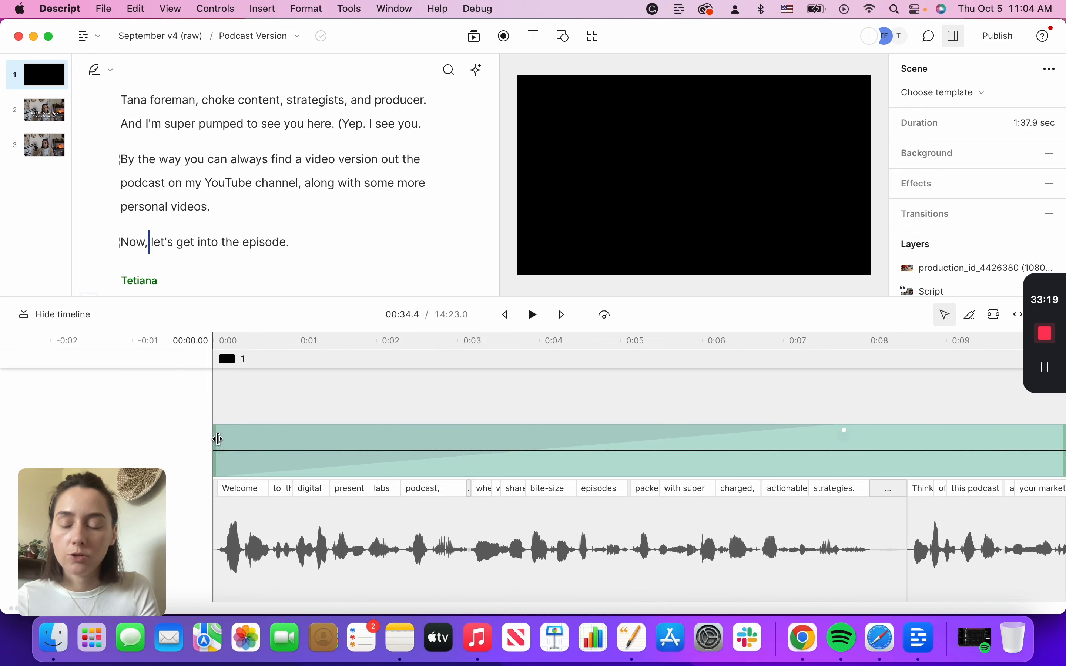
- Trim the start of the background music across the spoken intro, moving it past "super pumped to see you here" and the YouTube channel line
left_click_drag(218, 440, 899, 440)
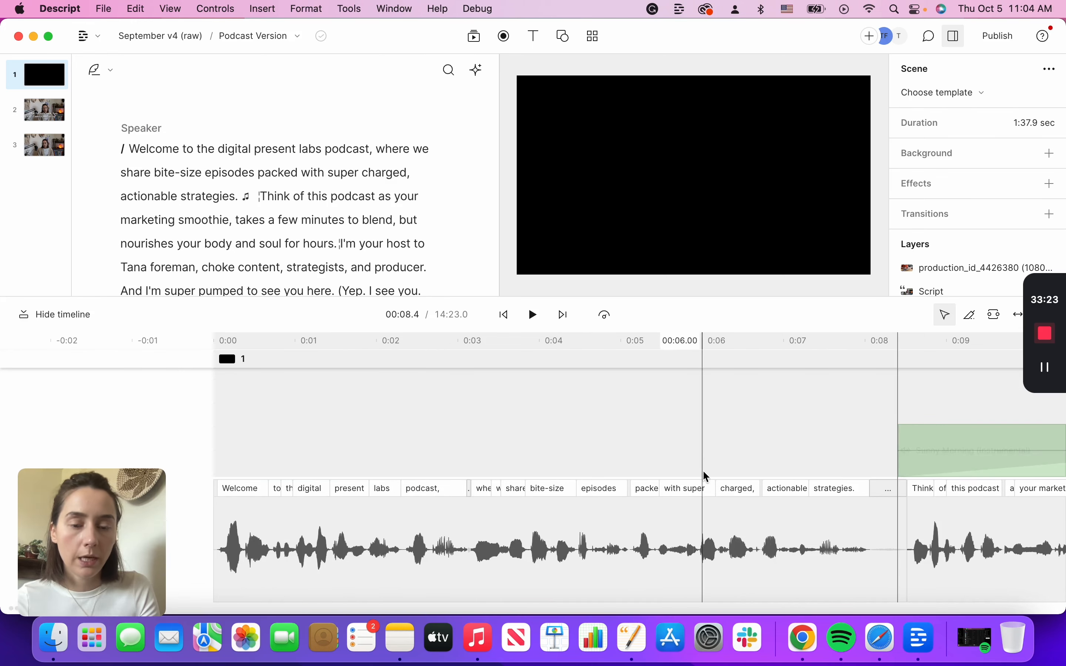
scroll(705, 476, "right", 10)
scroll(727, 437, "left", 3)
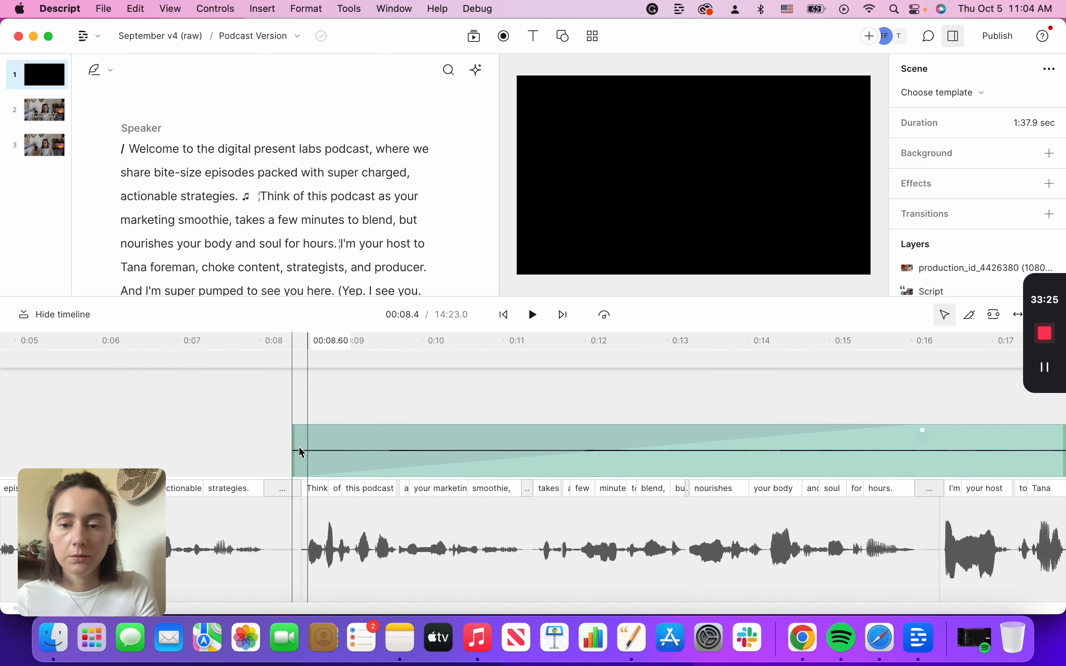
left_click_drag(295, 445, 866, 444)
left_click(642, 512)
scroll(644, 514, "right", 2)
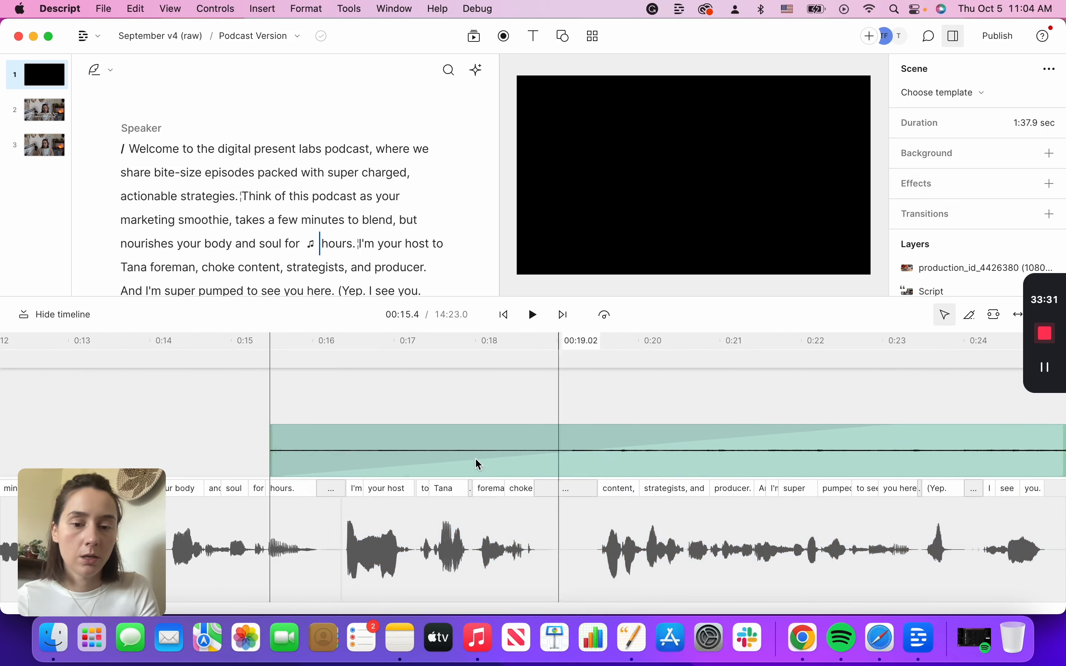
left_click_drag(271, 443, 814, 433)
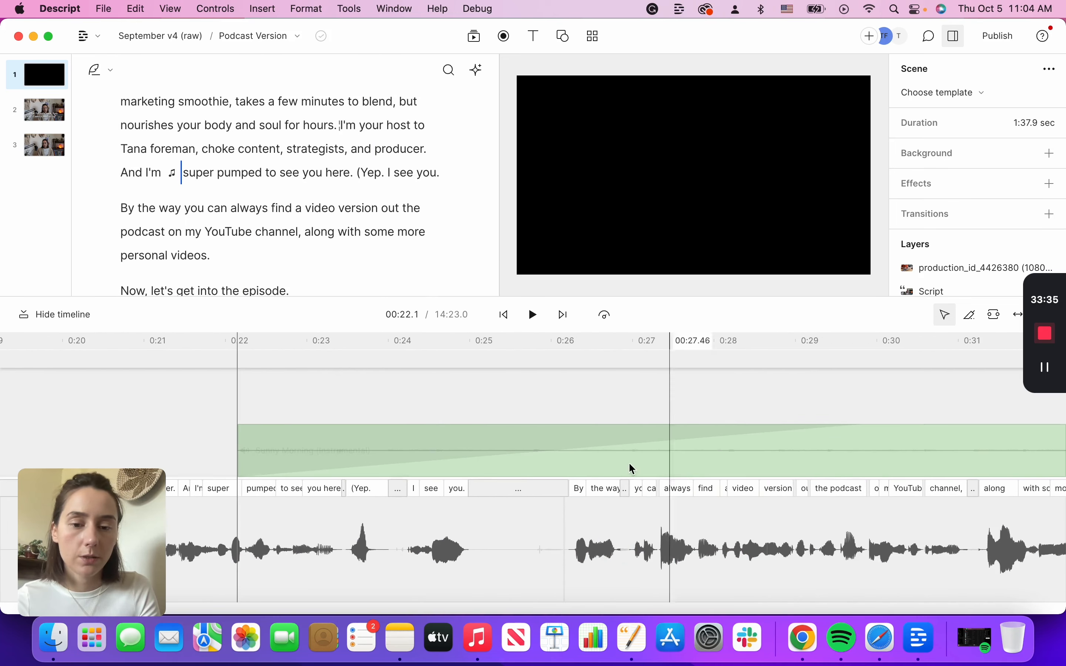
mouse_move(240, 443)
left_mouse_down()
mouse_move(703, 472)
mouse_move(879, 467)
left_mouse_up()
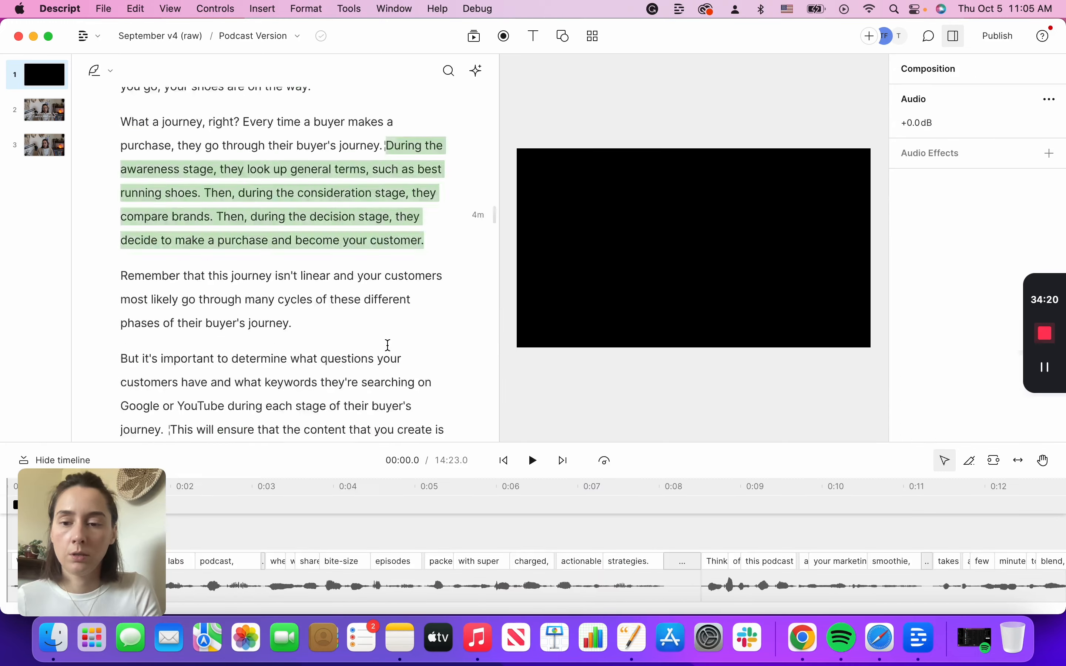
- Paste the prerecorded outro, from "didn't take notes" to "Much love.", at the very end of the Podcast Version script
scroll(389, 345, "down", 20)
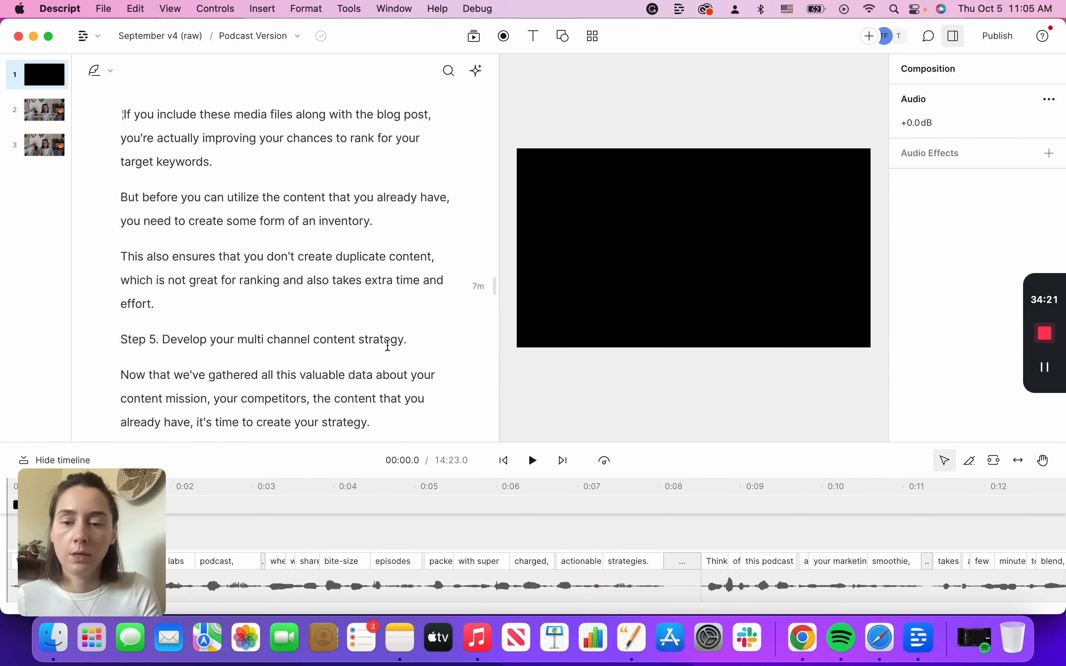
left_click(352, 350)
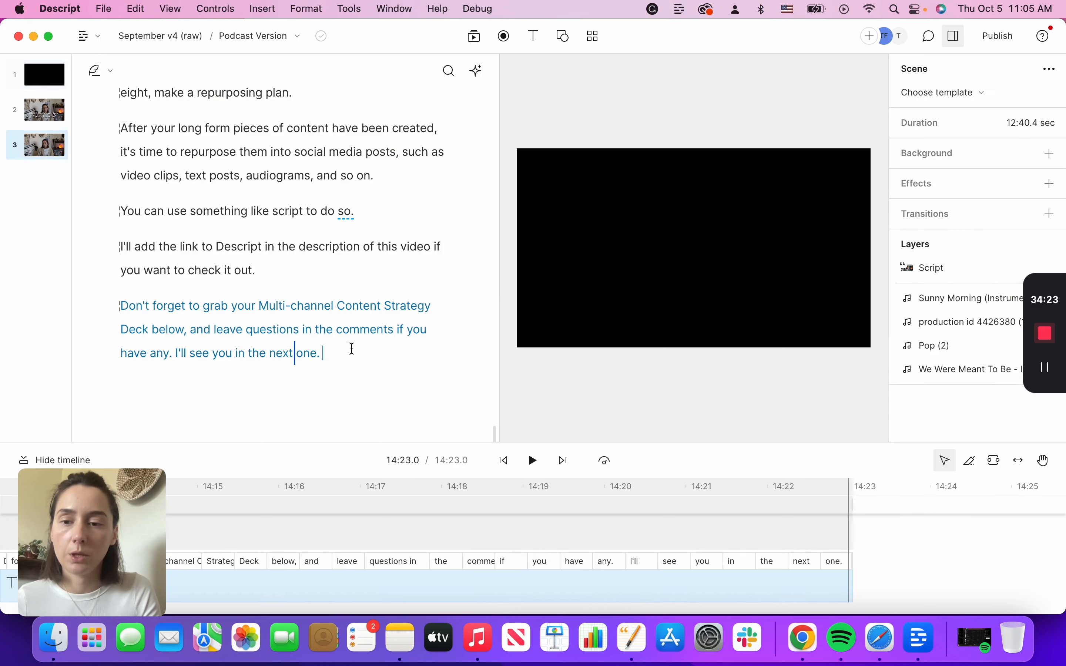
type("didn't take notes. No worries. had over to digital presence, lab.com to find a text version of this episode, along with graphics and tools that I've mentioned. Also, if you're ready for a deep dive, check out my free webinar on five reasons why your content doesn't translate into sales and what to do about it. I'll see you there! Much love.")
scroll(403, 193, "down", 5)
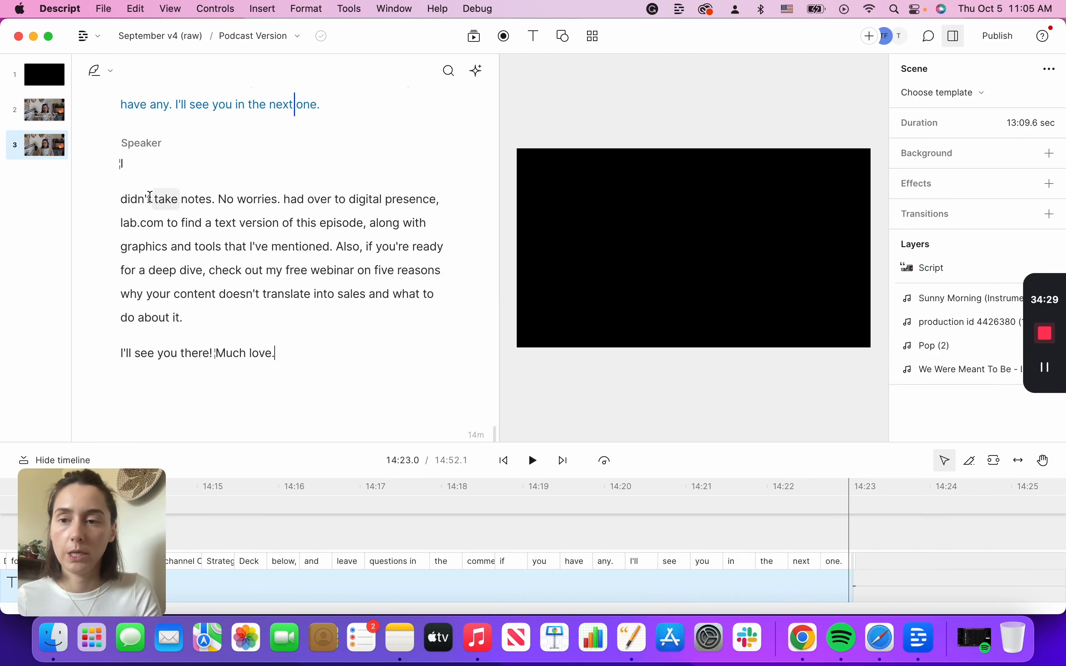
- Shorten the long pause between "I'll see you in the next one." and the outro's "didn't take notes"
left_click(123, 165)
scroll(773, 566, "right", 5)
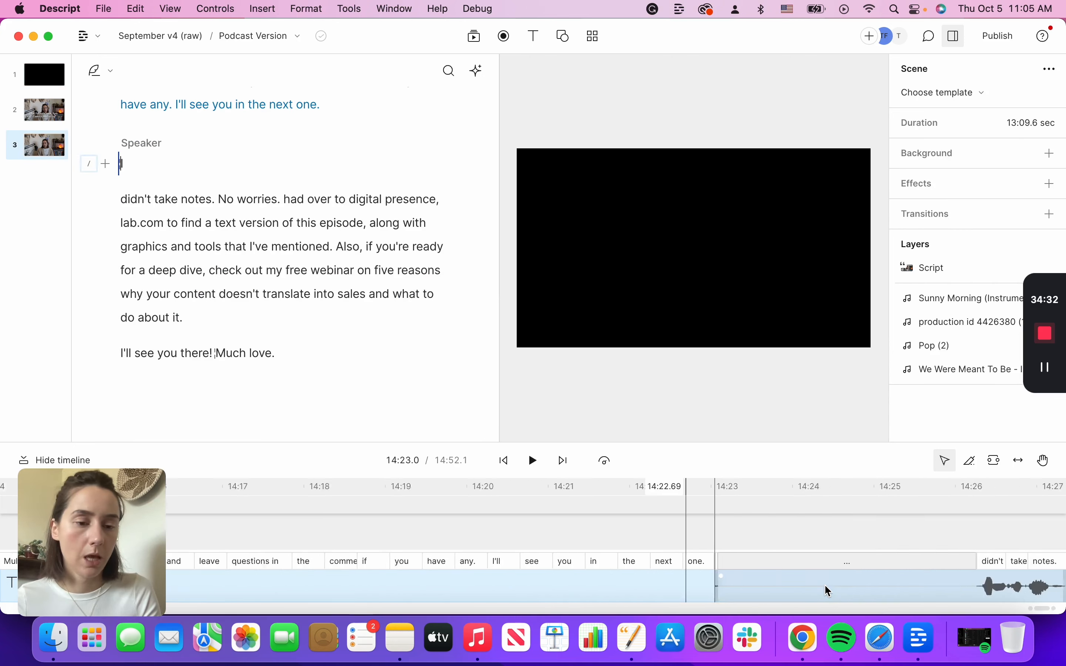
left_click_drag(757, 562, 509, 564)
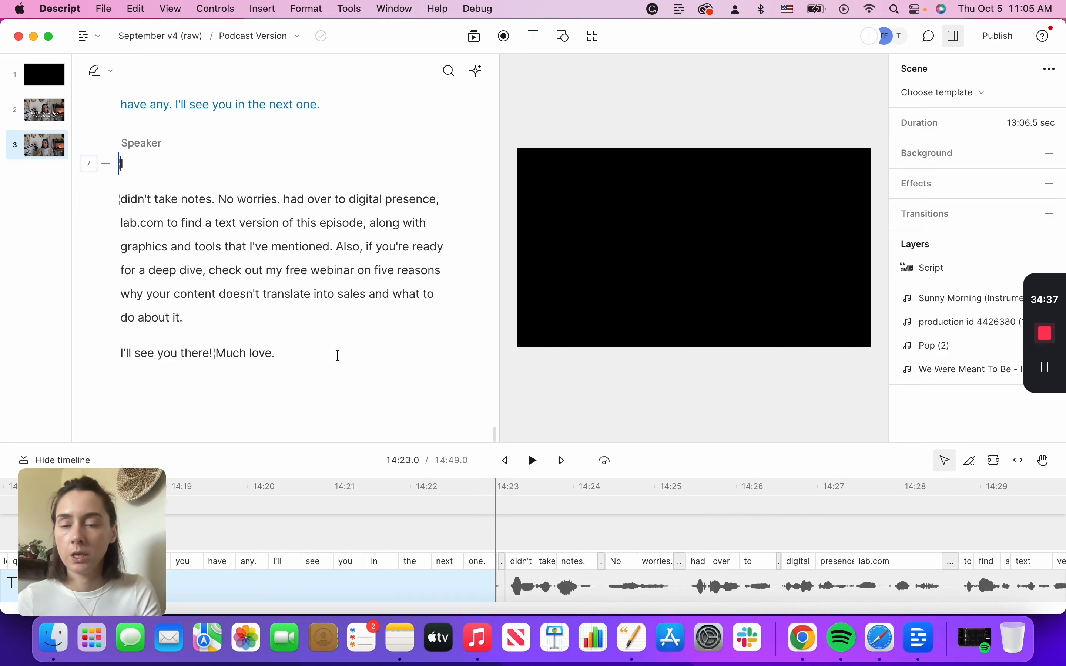
- Review the whole Podcast Version script from the intro through the numbered steps to the closing paragraph
scroll(338, 356, "up", 15)
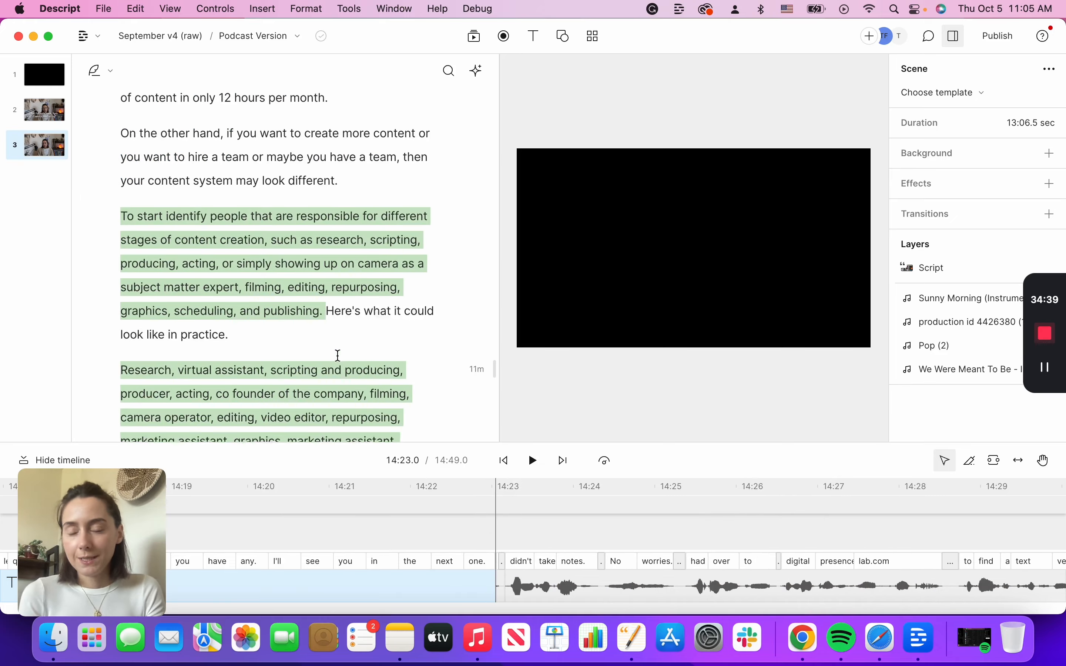
scroll(338, 356, "up", 15)
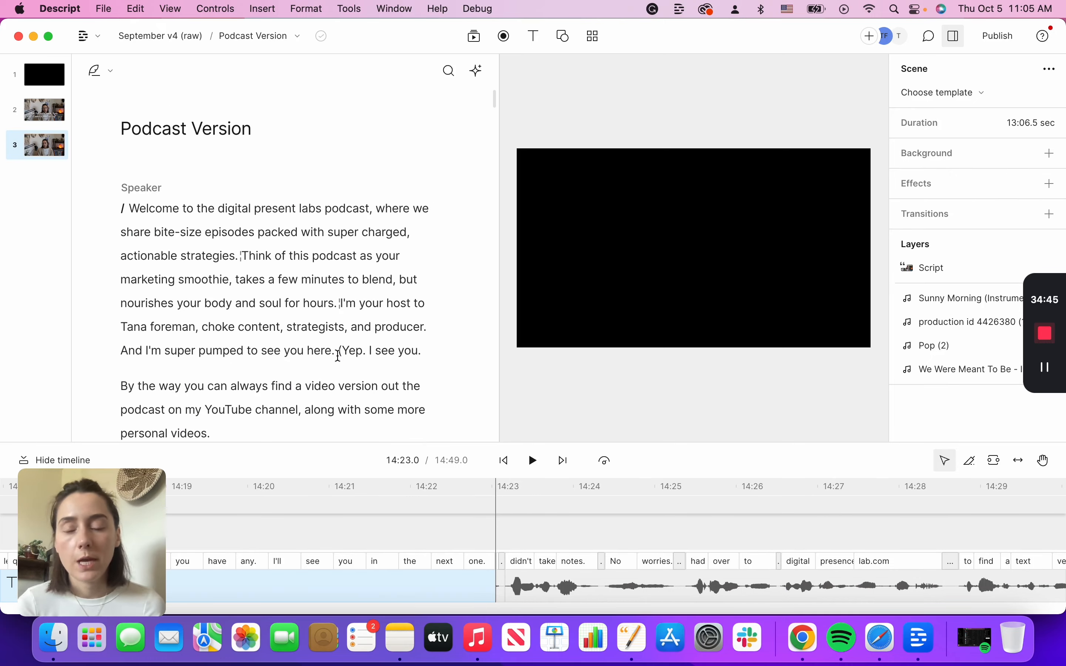
scroll(339, 356, "down", 20)
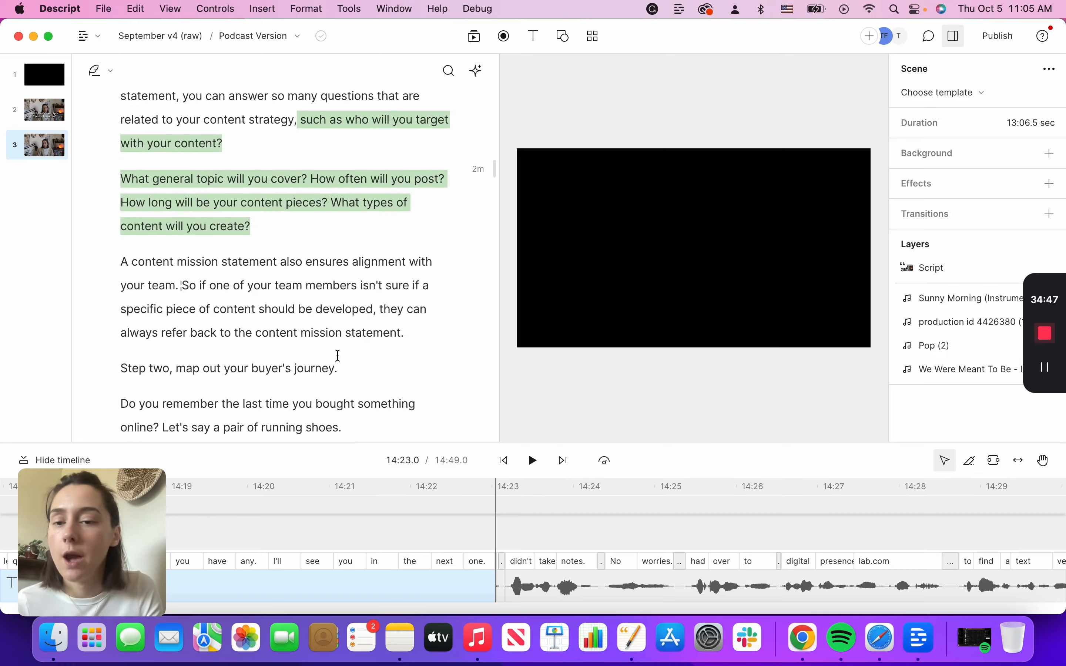
scroll(338, 356, "down", 20)
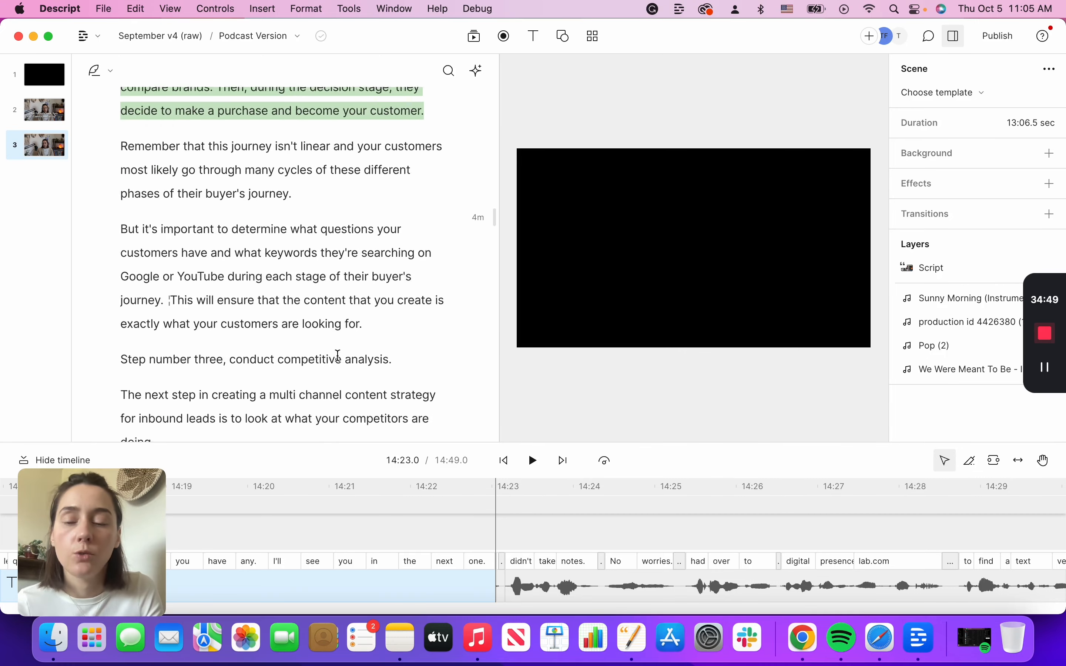
scroll(339, 356, "down", 10)
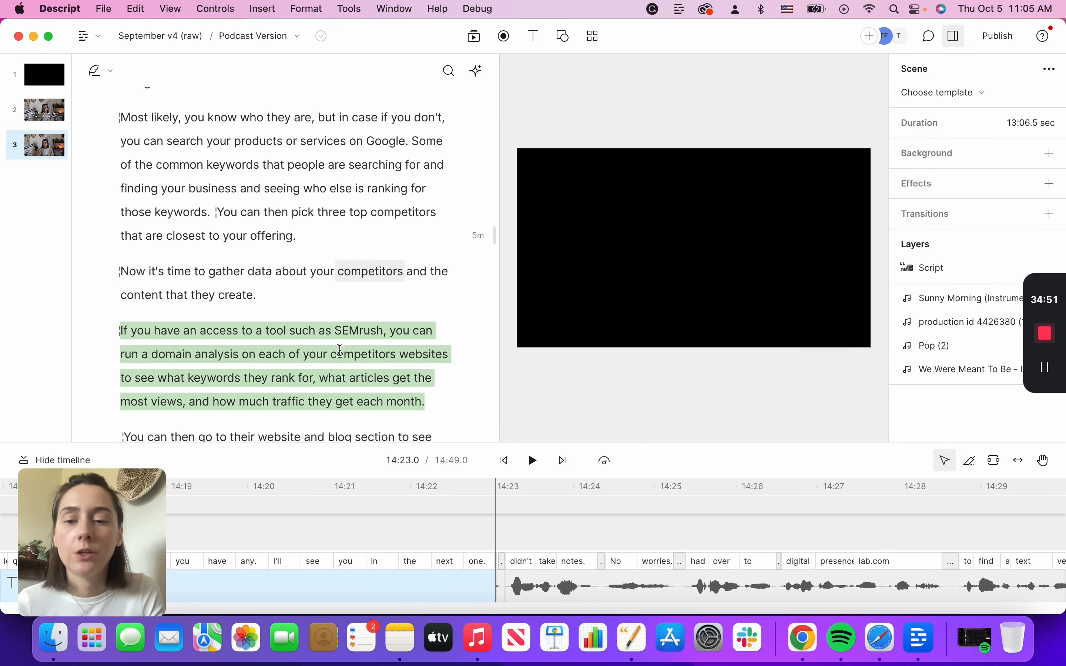
scroll(341, 350, "down", 10)
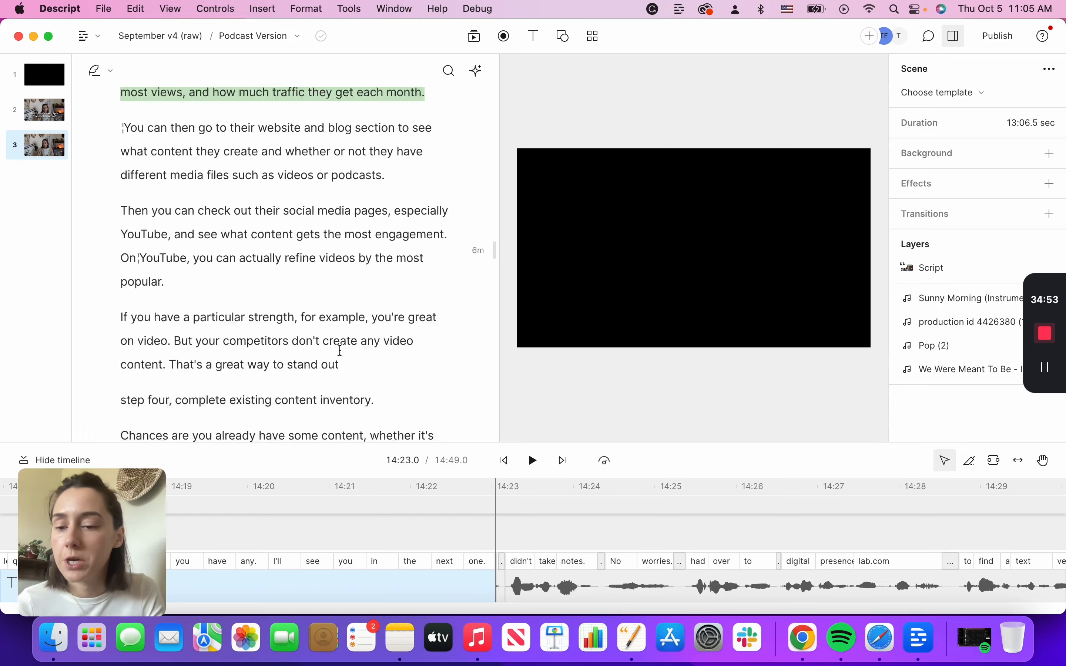
scroll(341, 350, "down", 15)
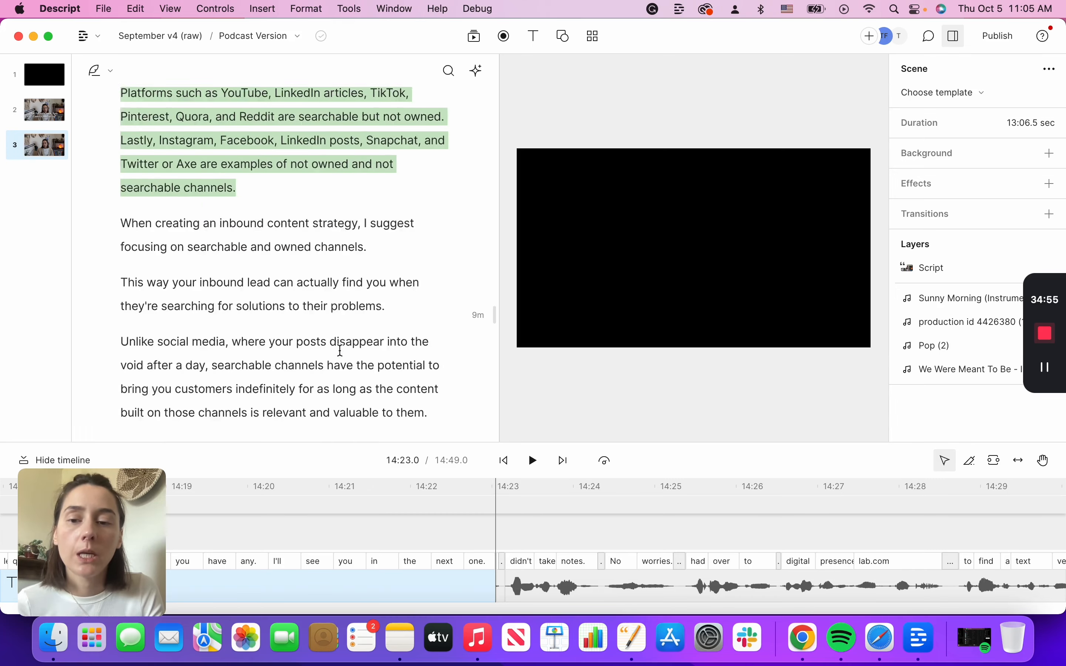
scroll(341, 350, "down", 15)
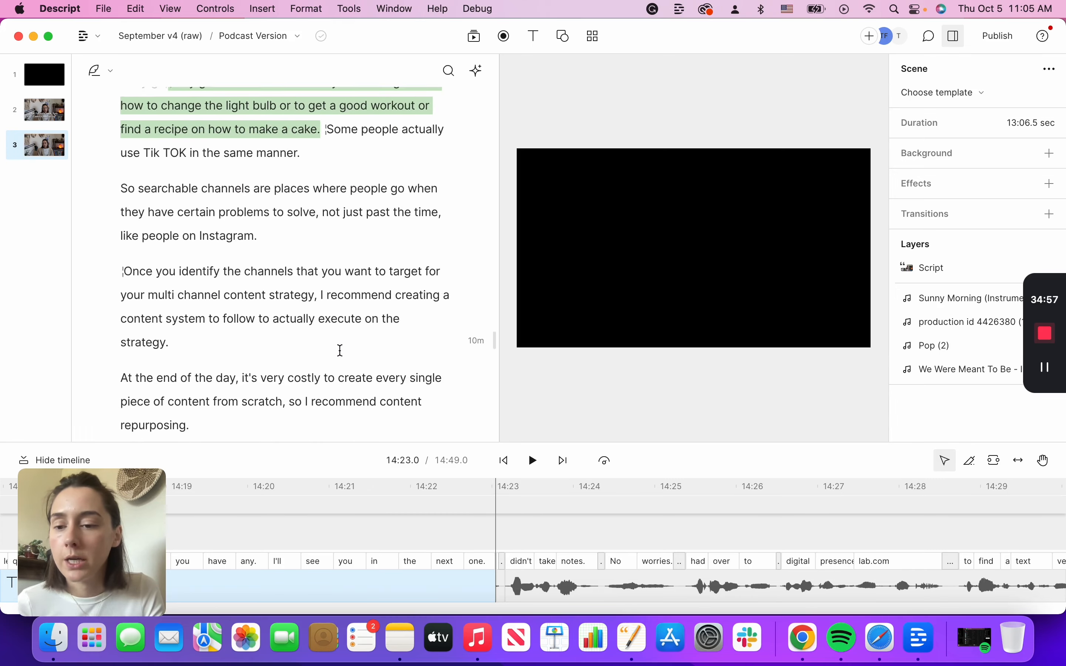
scroll(340, 350, "down", 15)
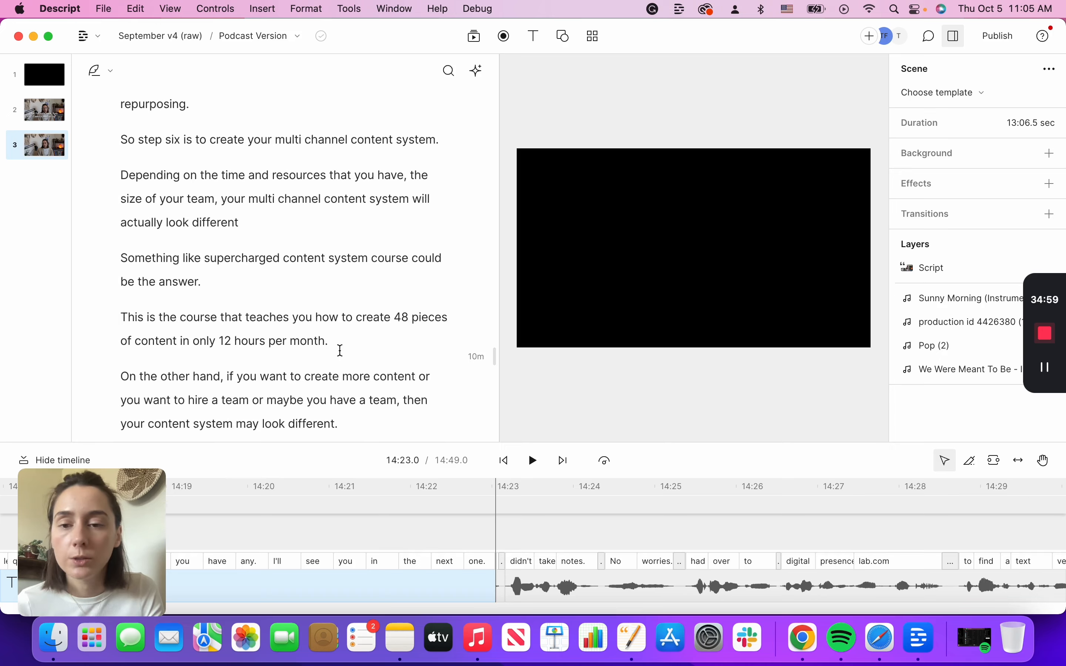
scroll(341, 350, "down", 20)
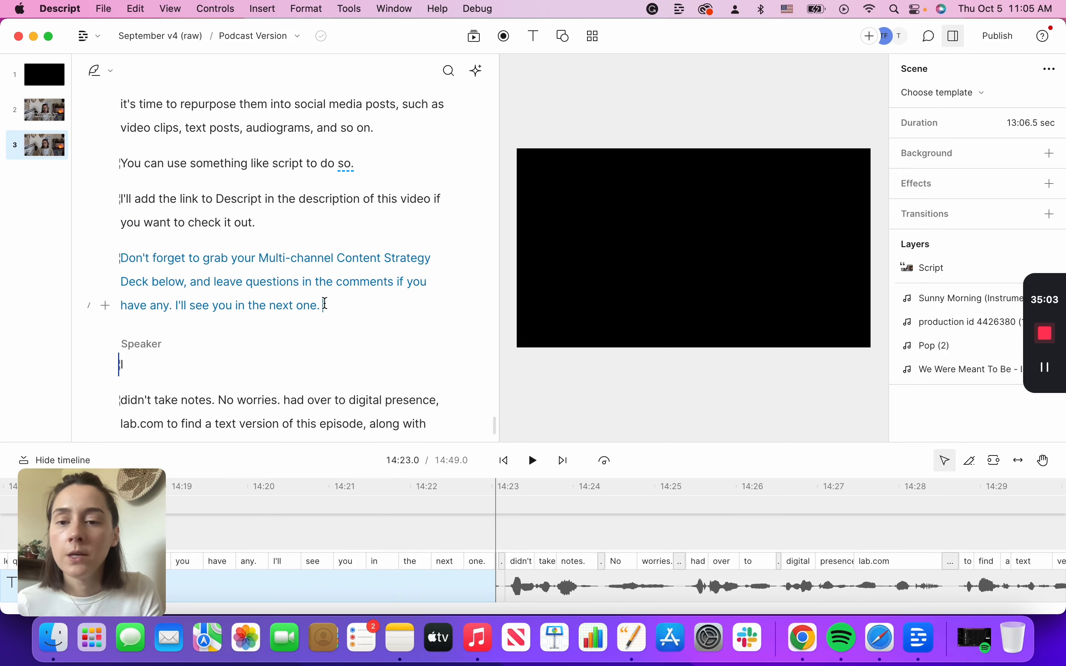
- Replace the paragraph "Don't forget to grab your Multi-channel Content Strategy Deck below…" through "next one." using Overdub
left_click(121, 258)
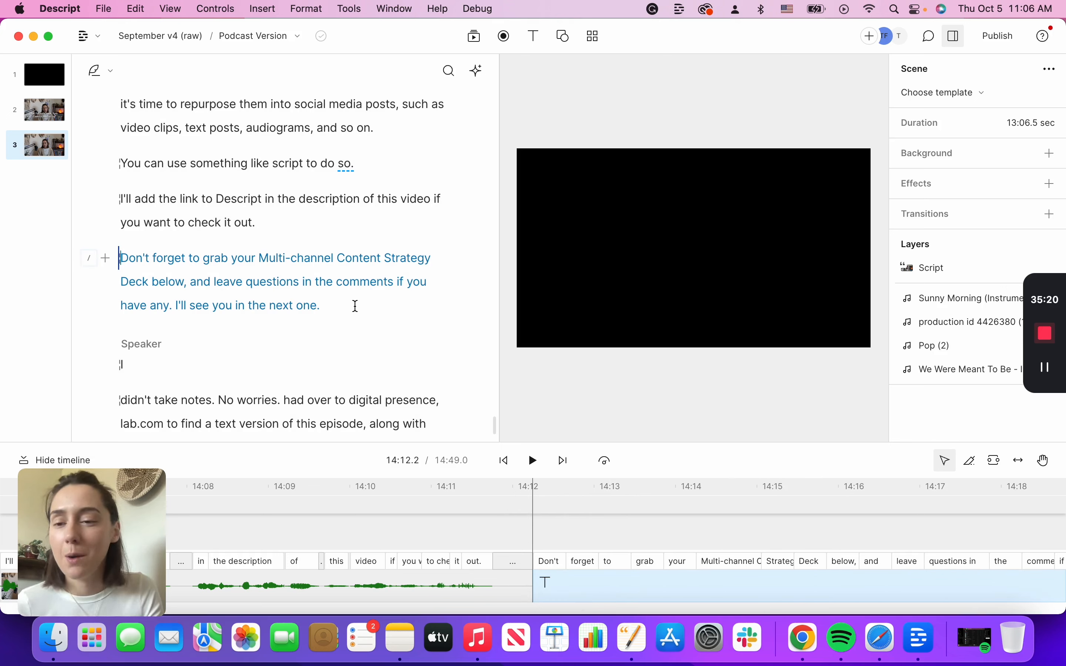
left_click_drag(344, 306, 121, 260)
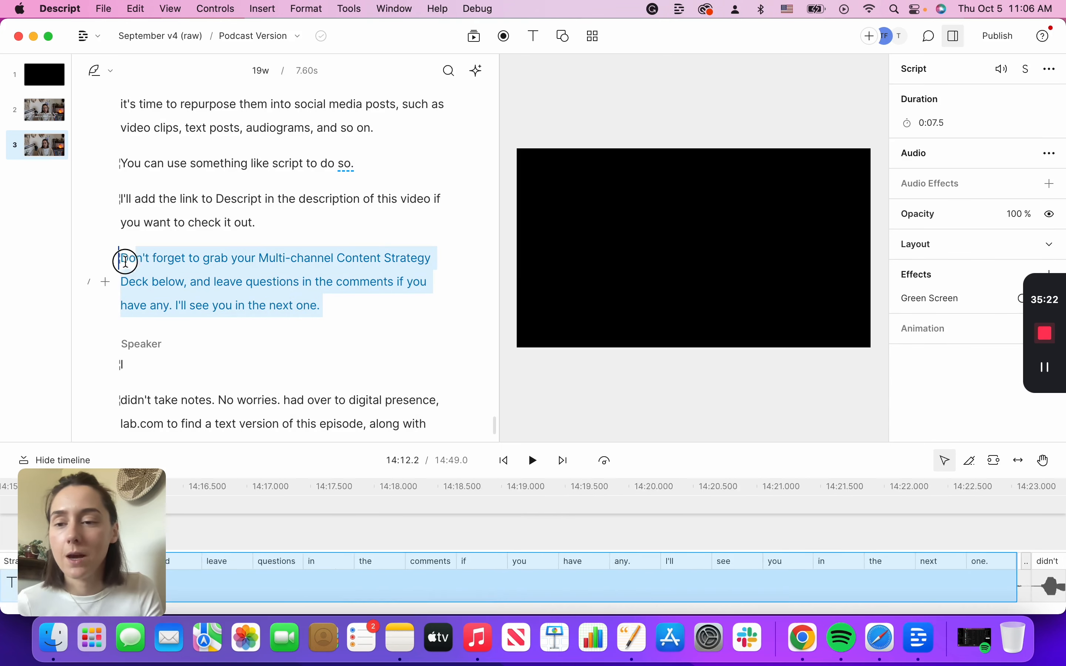
left_click(216, 235)
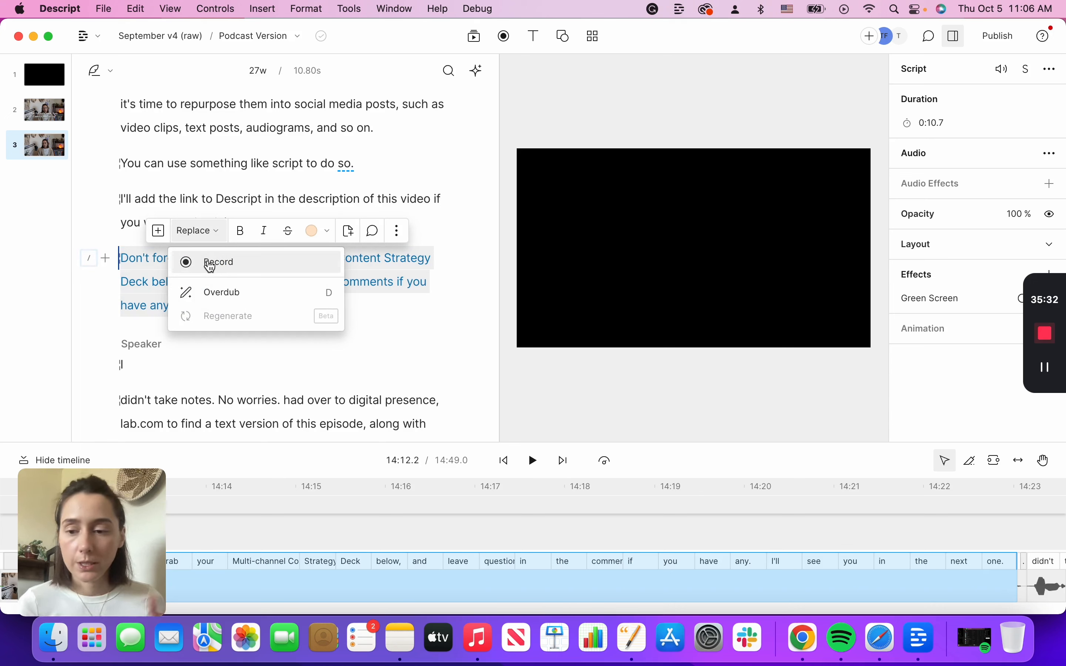
left_click(237, 300)
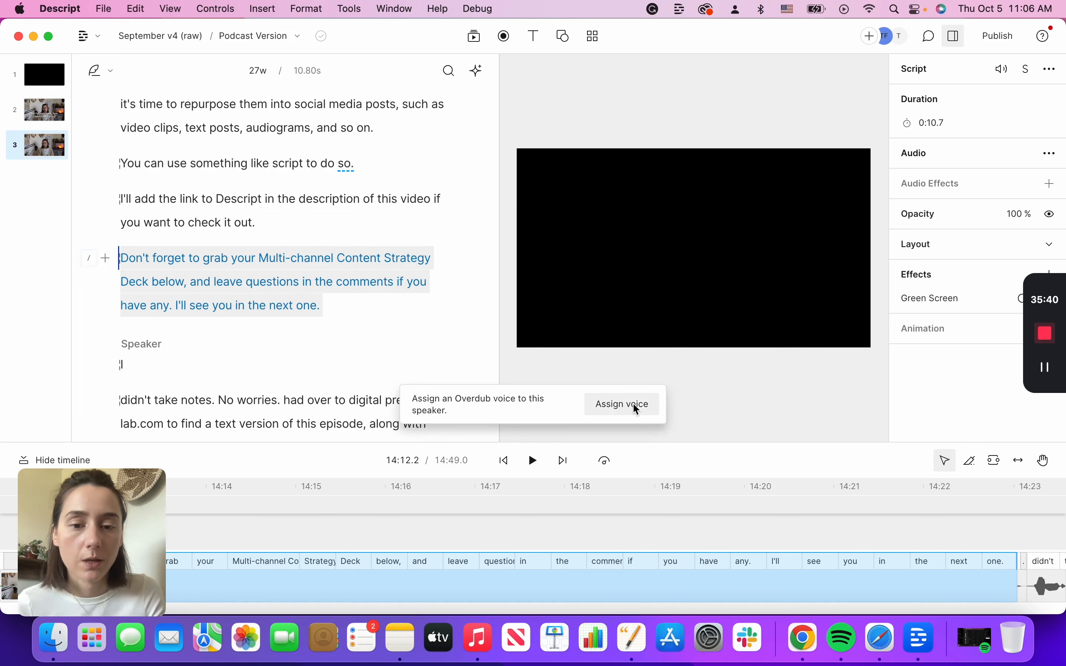
- Preview the stock voices and assign Nancy as the speaker's Overdub voice for the closing paragraph
left_click(637, 405)
left_click(662, 324)
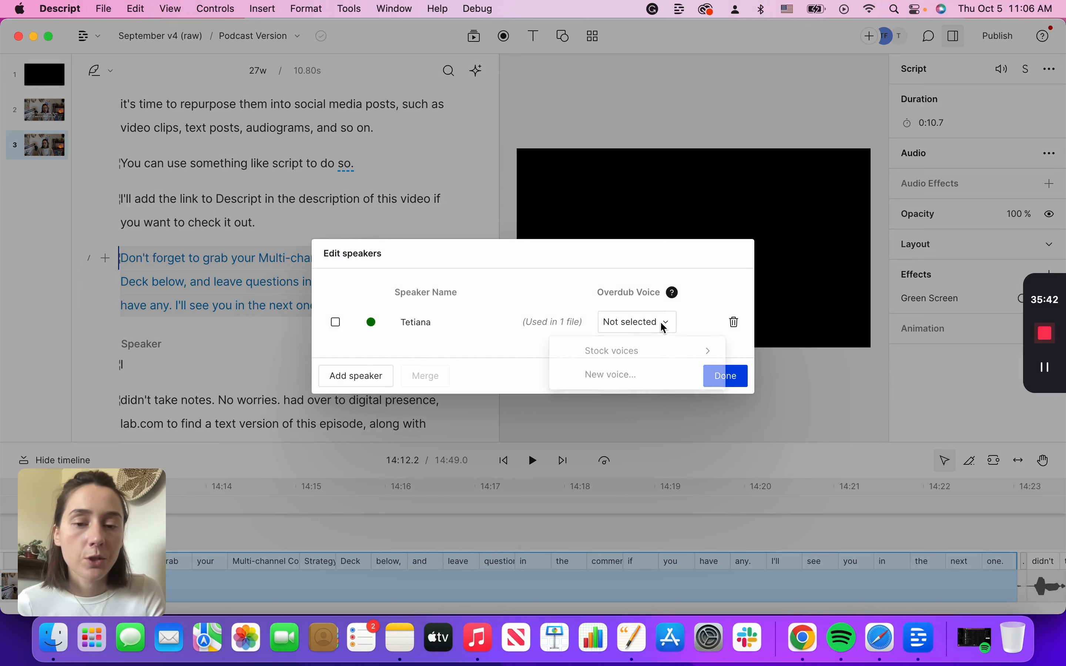
mouse_move(599, 353)
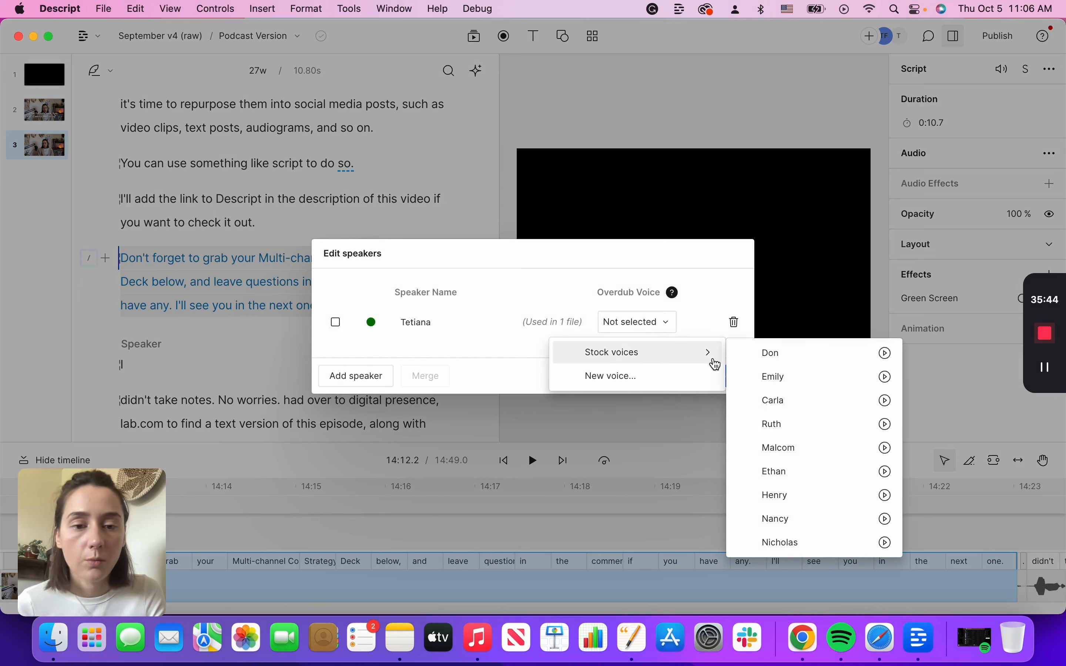
left_click(888, 379)
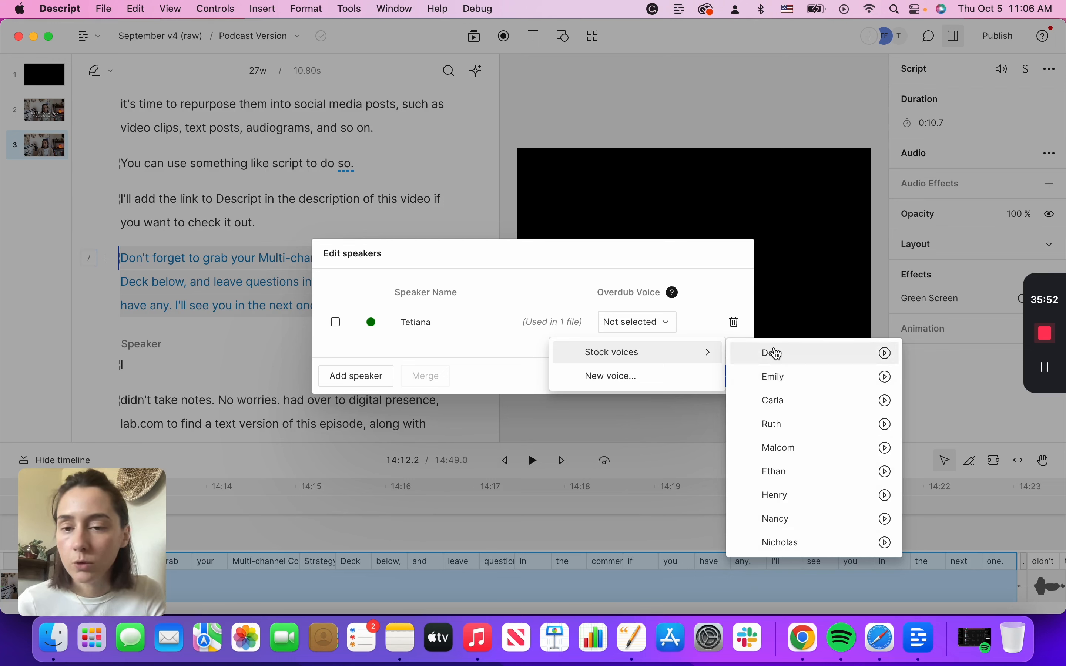
left_click(729, 285)
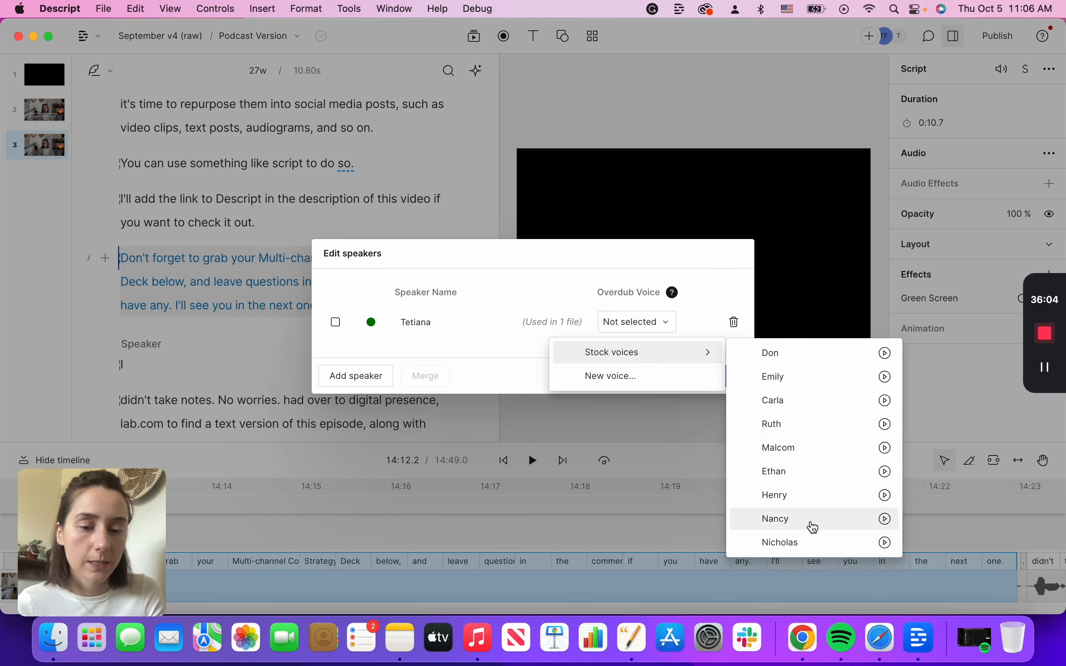
left_click(812, 522)
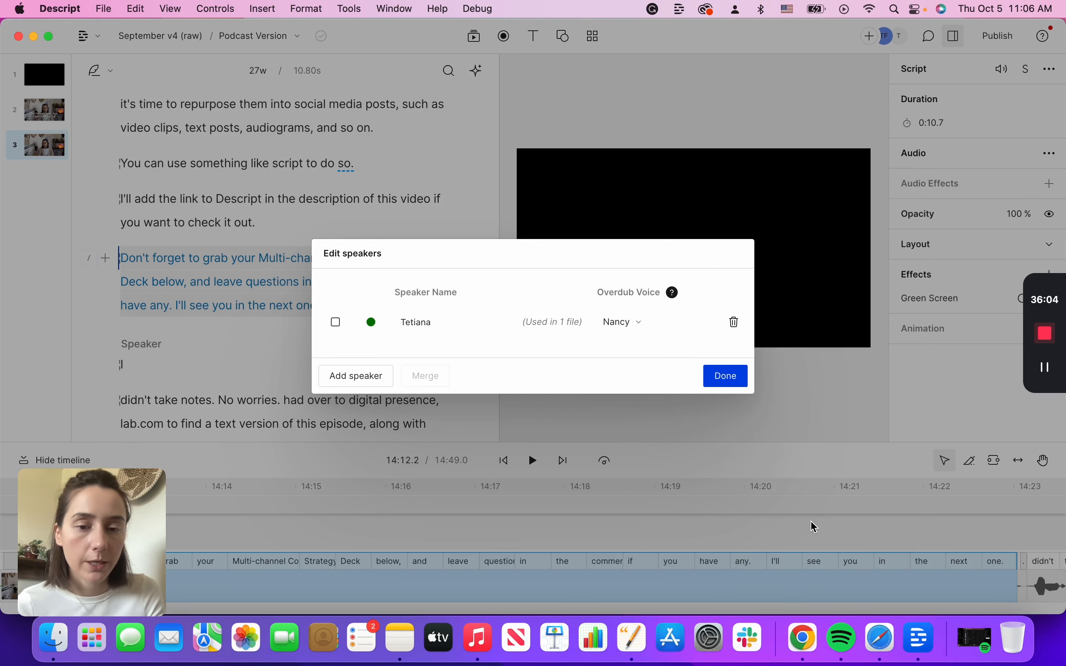
left_click(729, 377)
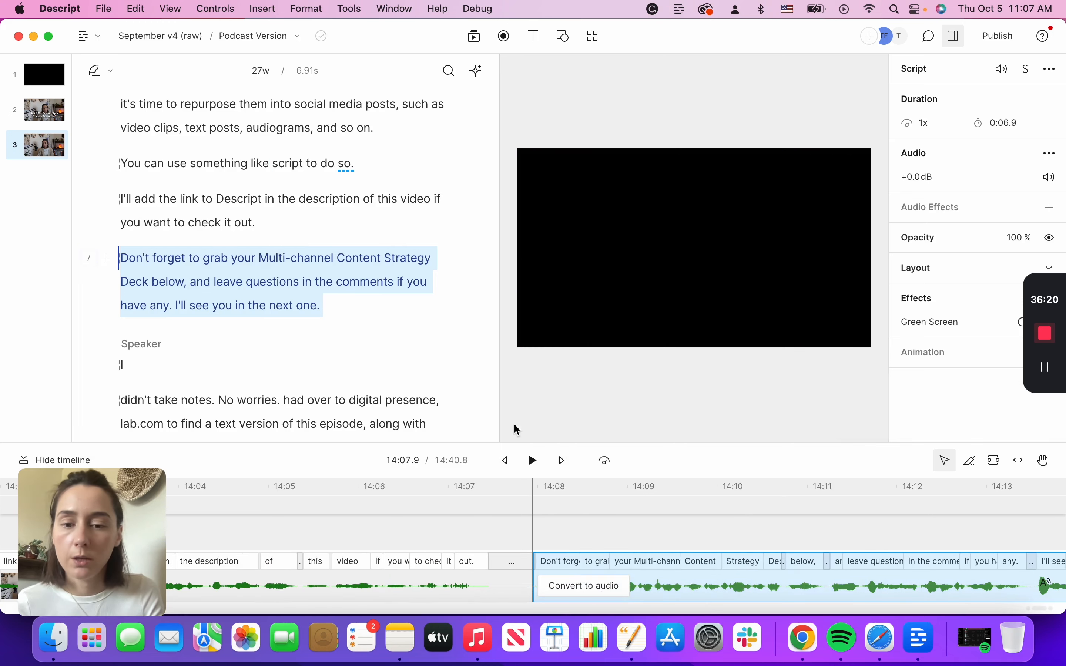
- Play back the overdubbed closing paragraph and delete the stray "I" line before "didn't take notes"
left_click(534, 462)
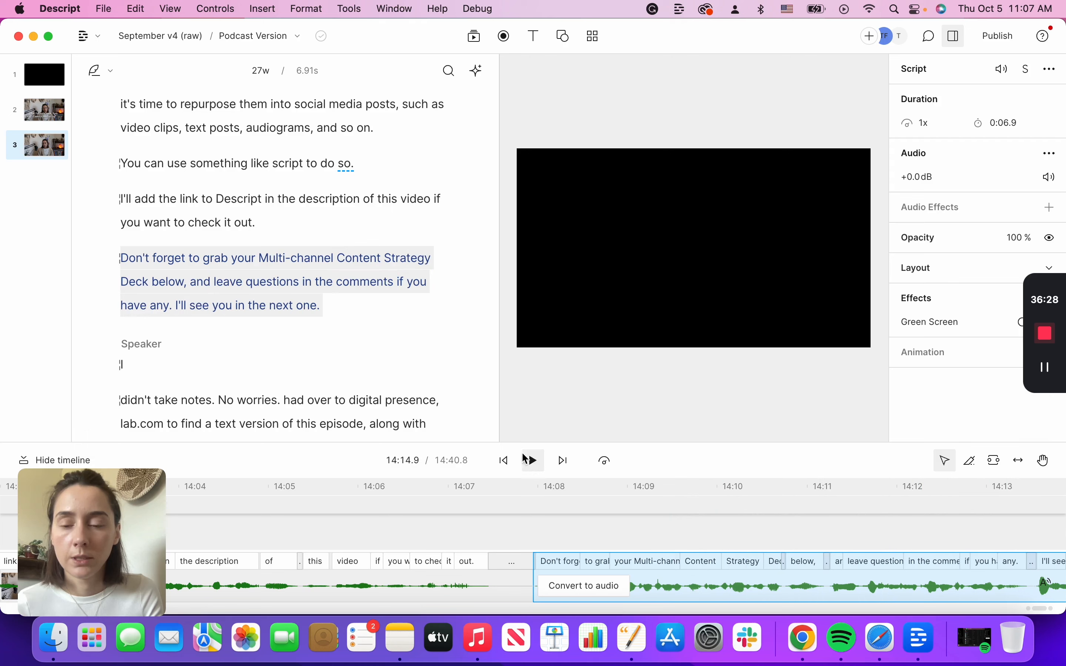
left_click(130, 366)
key("BackSpace")
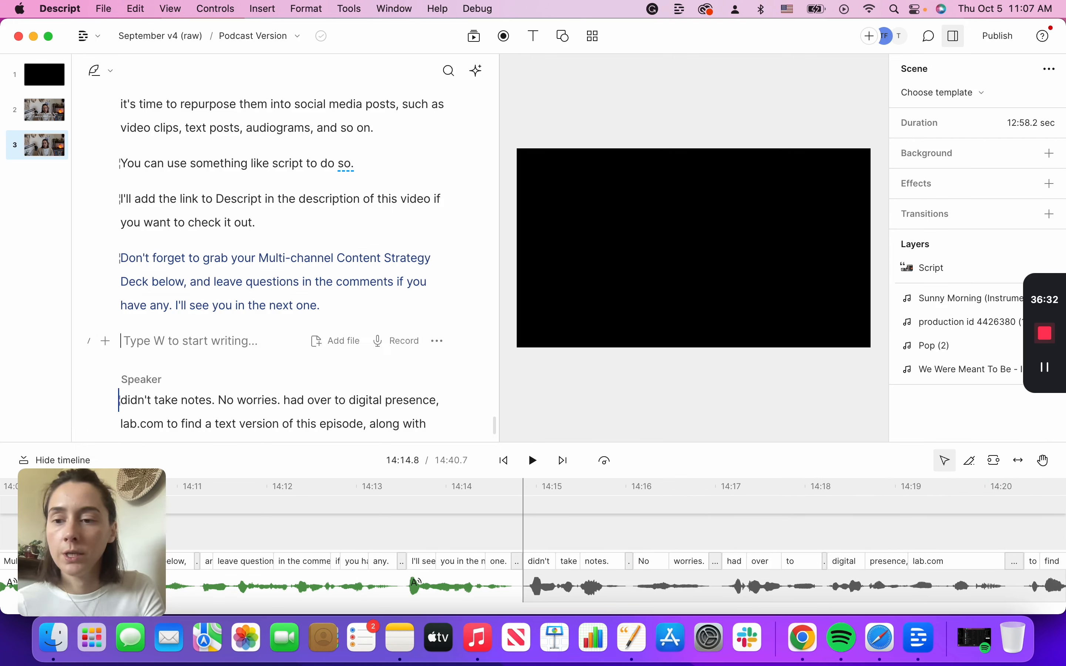
- Add the line "Write something." in write mode directly below the overdubbed closing paragraph
key("BackSpace")
scroll(331, 346, "up", 2)
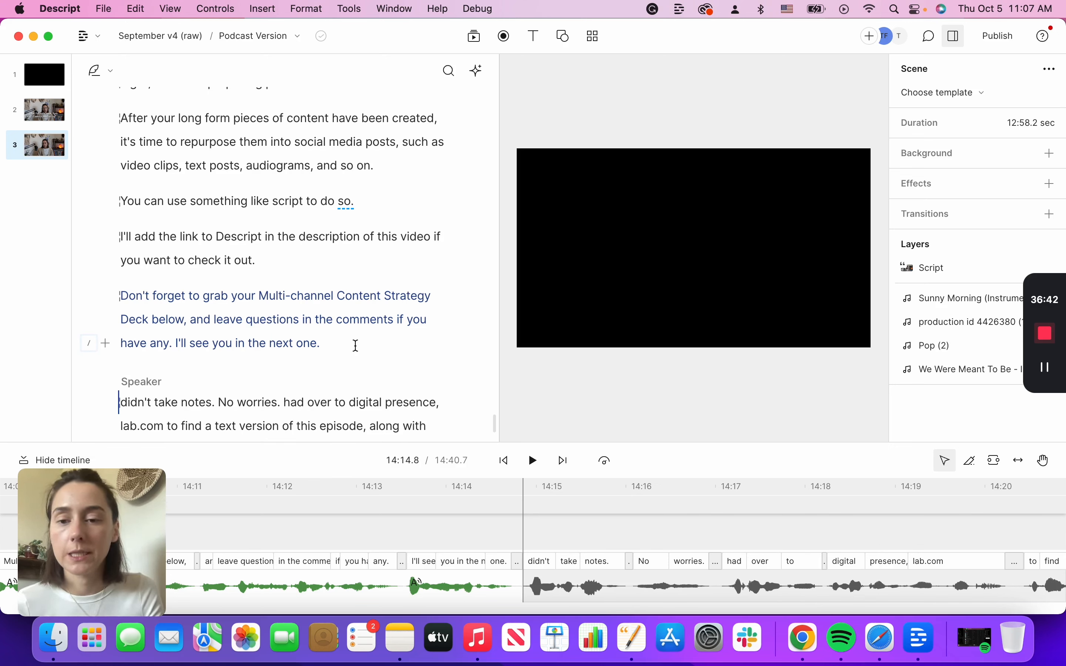
key("Return")
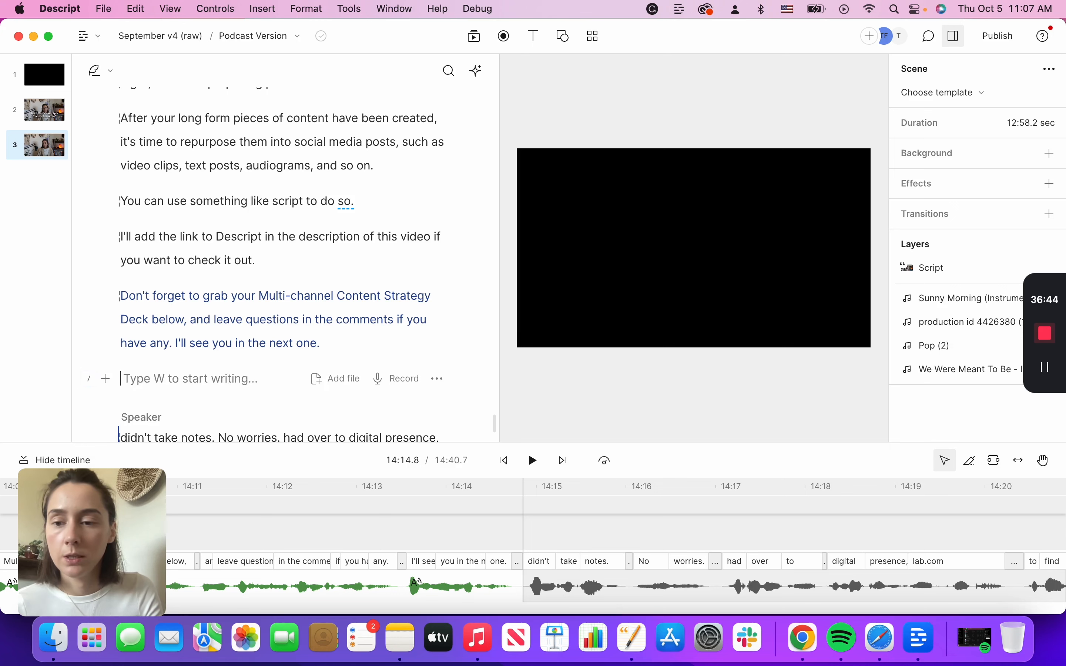
key("w")
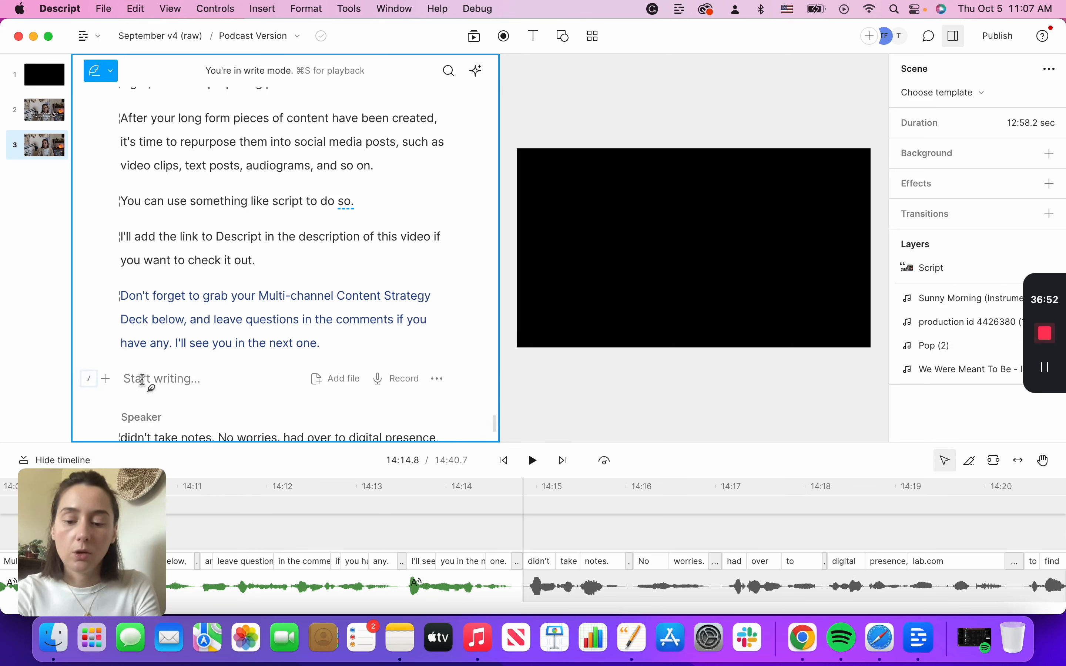
type("Write some")
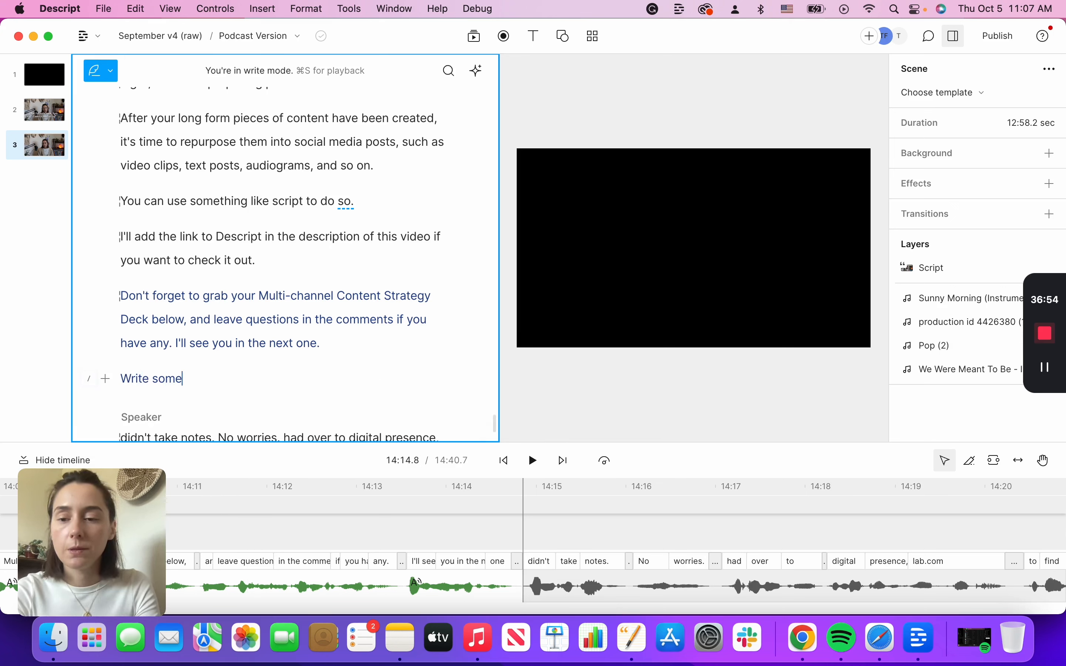
type("thing.")
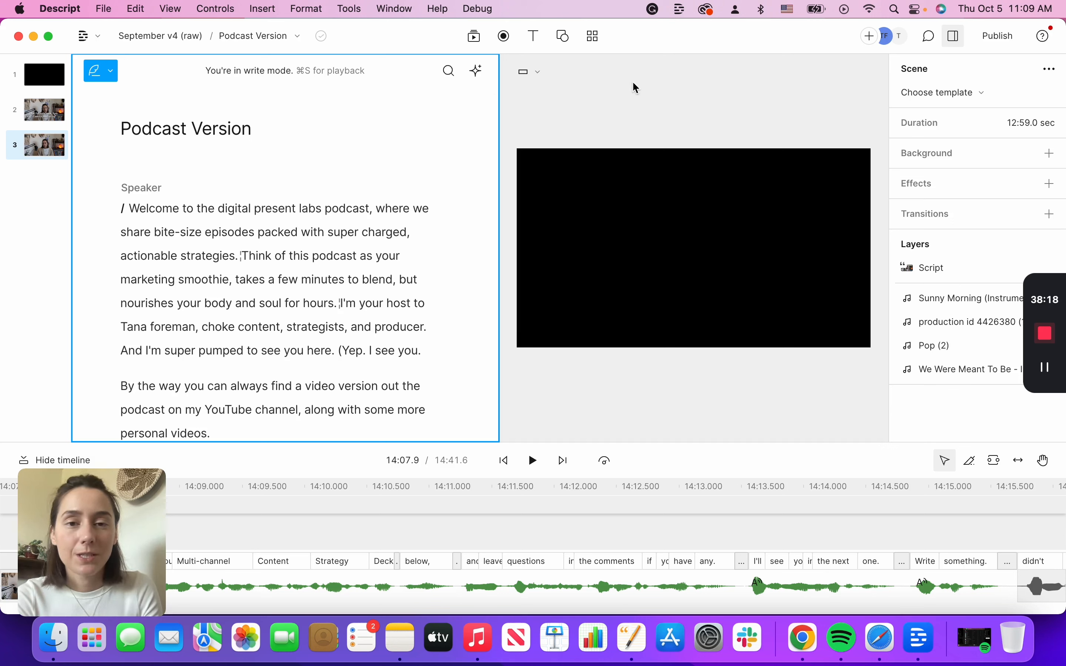
left_click(605, 108)
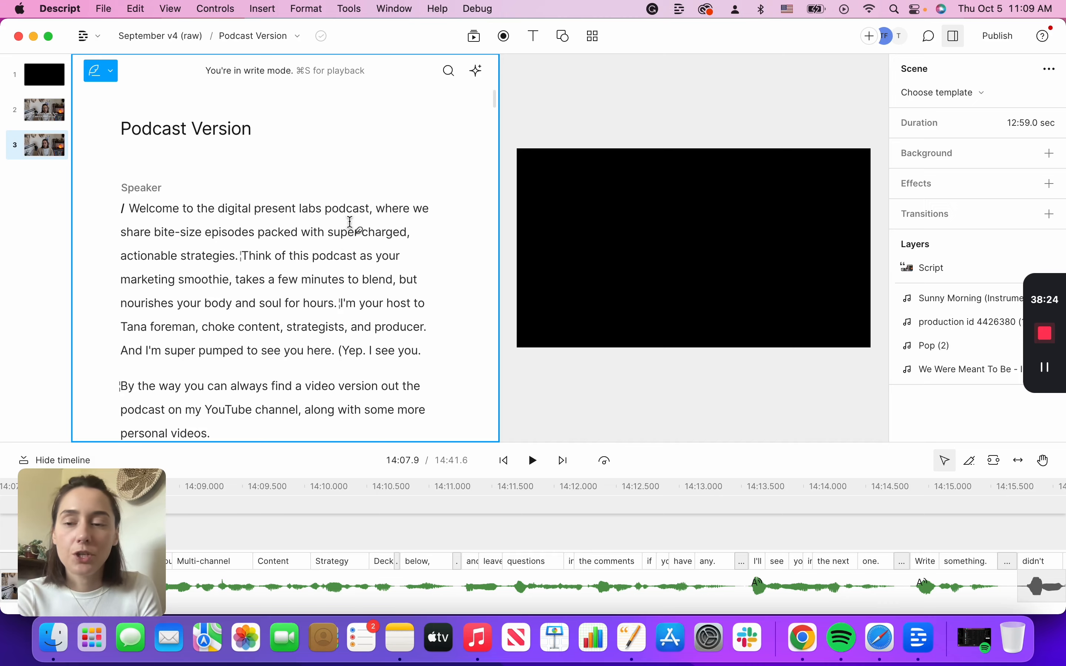
scroll(353, 220, "down", 5)
scroll(333, 326, "down", 20)
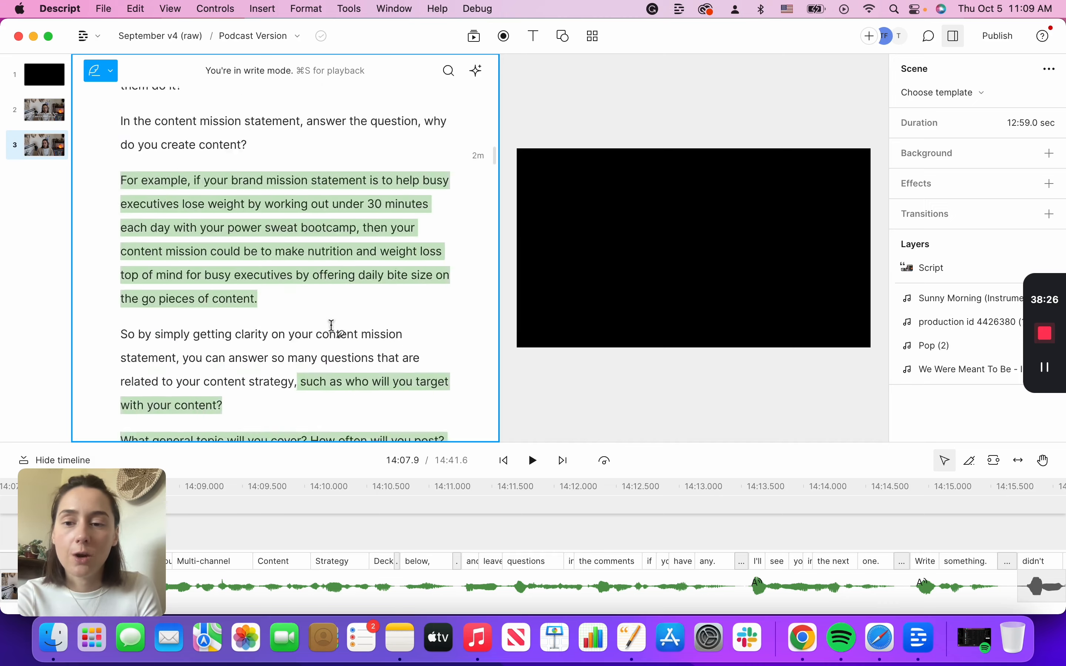
scroll(333, 327, "up", 20)
scroll(333, 327, "up", 2)
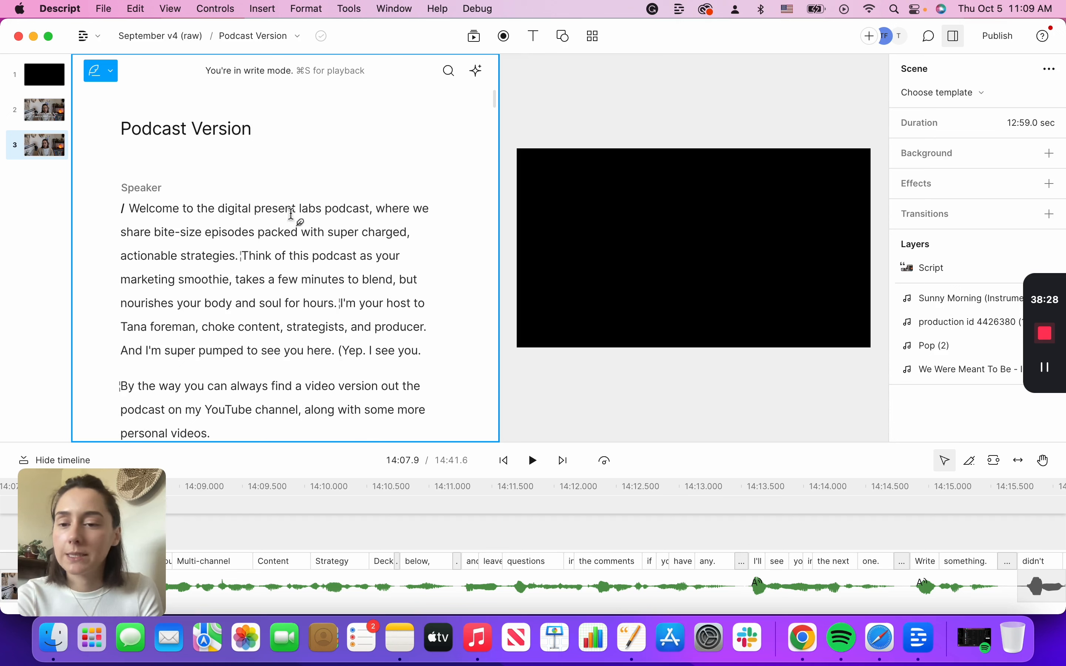
- Export the current composition as audio in Lossless WAV (.wav) format after checking the available audio formats
left_click(1004, 42)
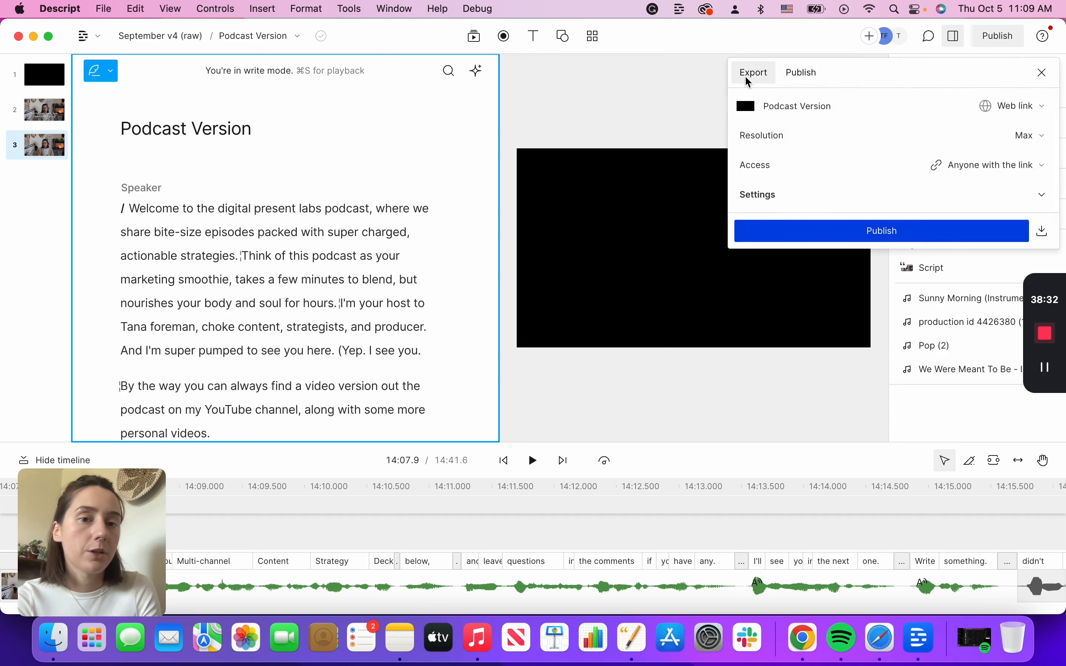
left_click(750, 79)
left_click(795, 110)
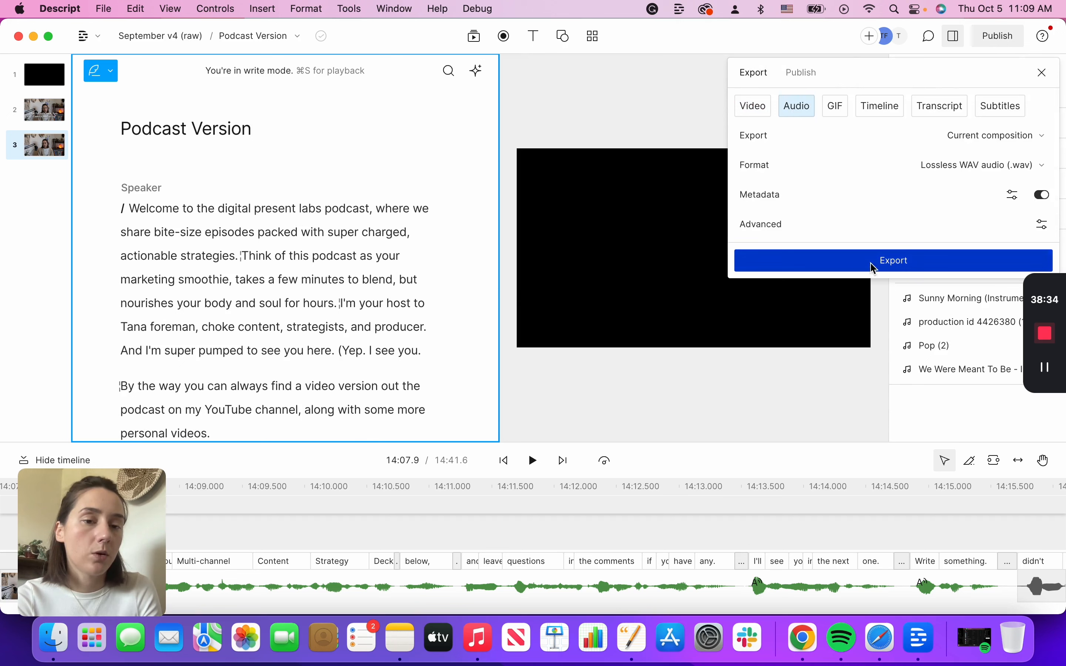
left_click(1040, 165)
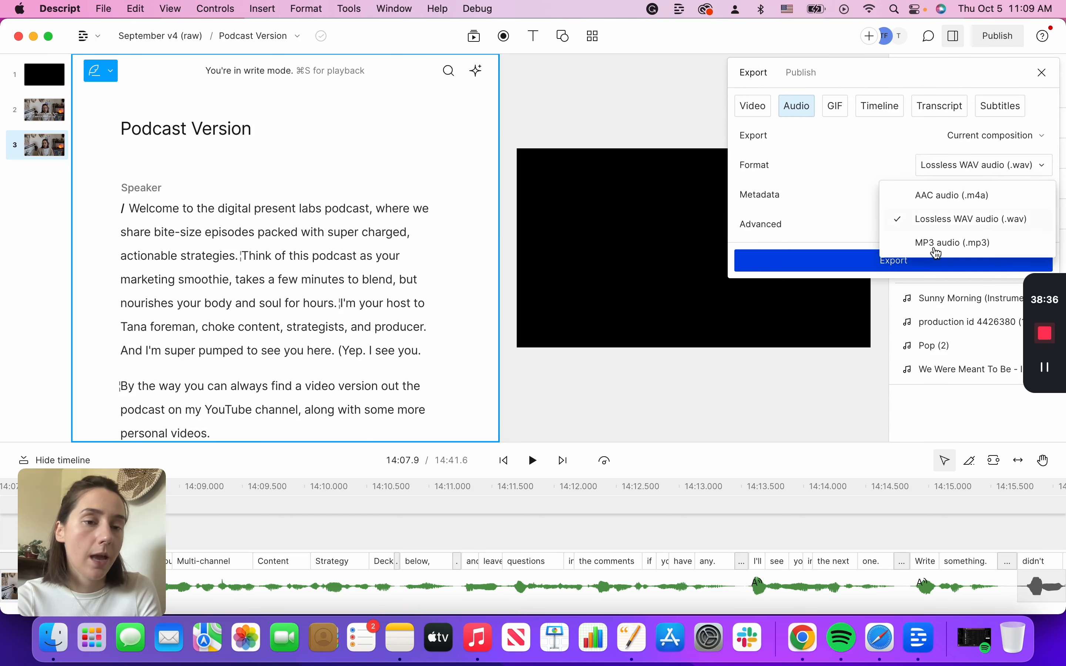
left_click(859, 154)
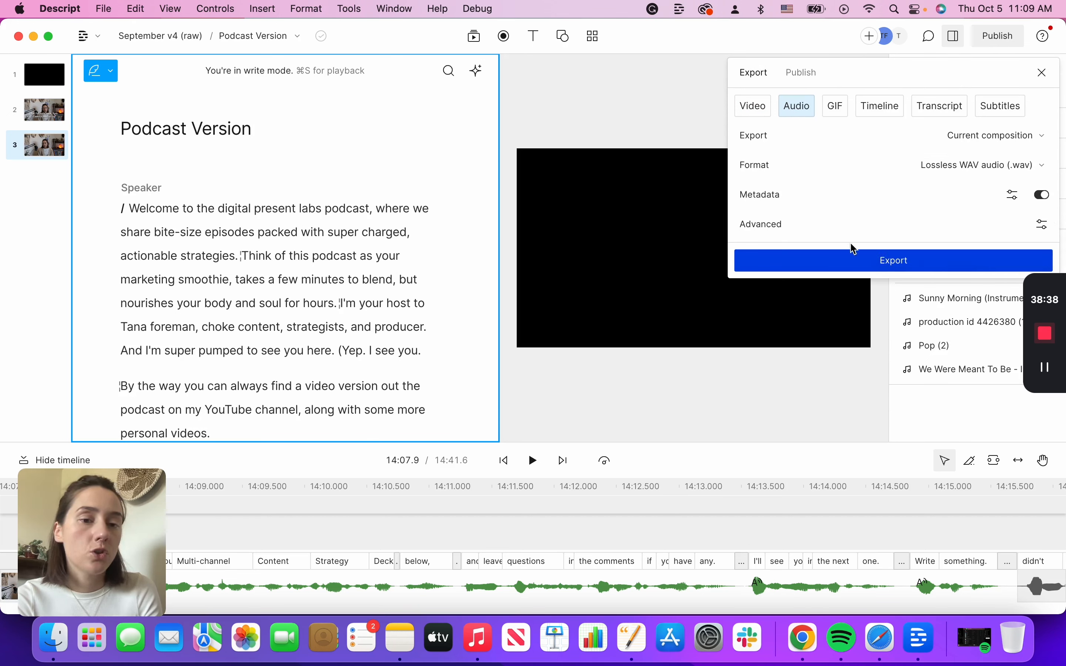
left_click(853, 265)
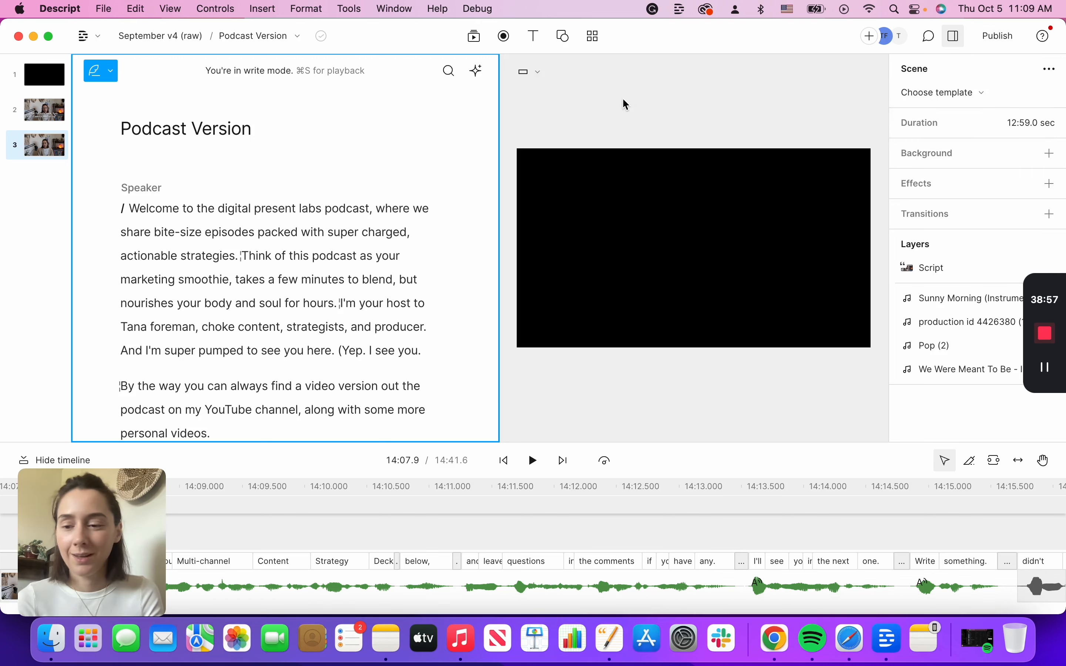